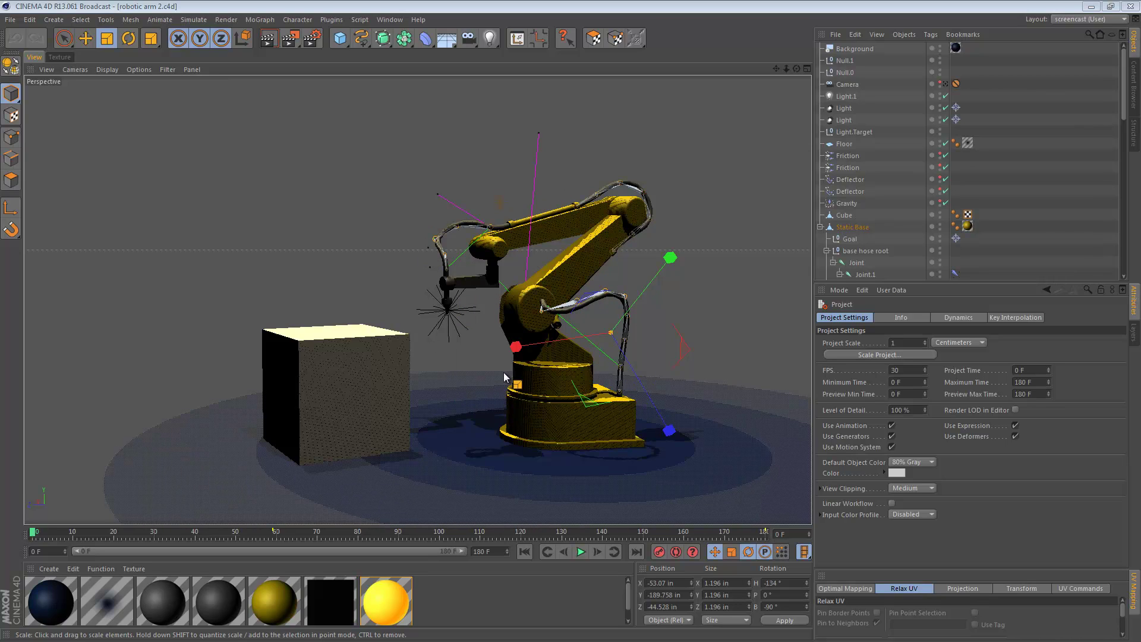
Step: Play the robotic arm animation, examine the moving arm from the other side of the cube, and stop playback
{"action": "left_click", "coordinate": [581, 552]}
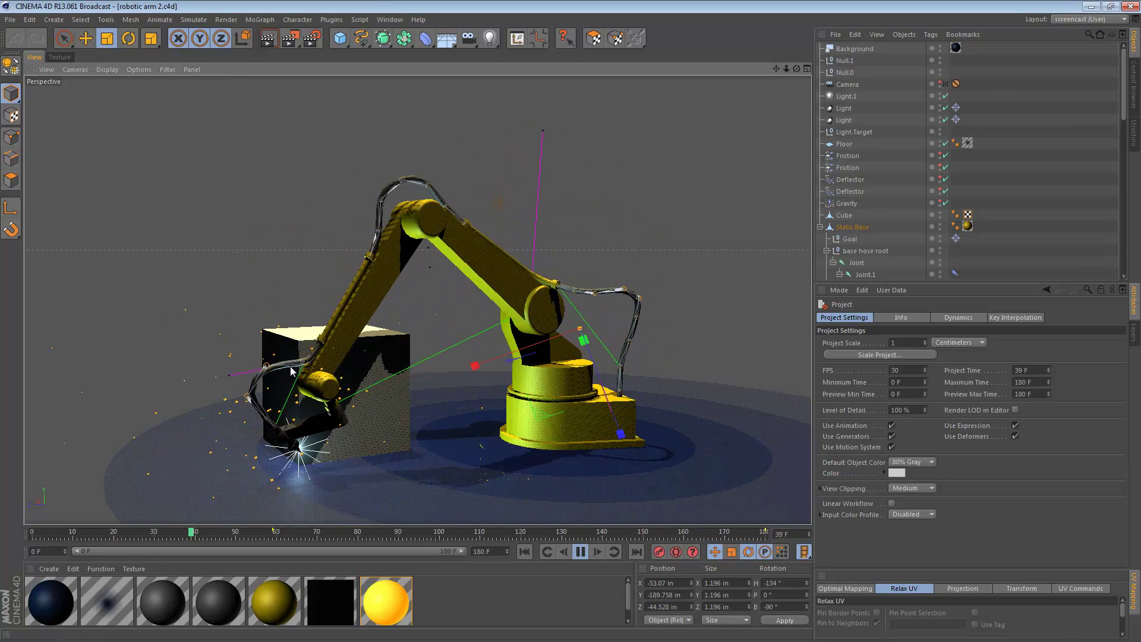
{"action": "left_click_drag", "start_coordinate": [285, 334], "coordinate": [595, 360], "text": "alt"}
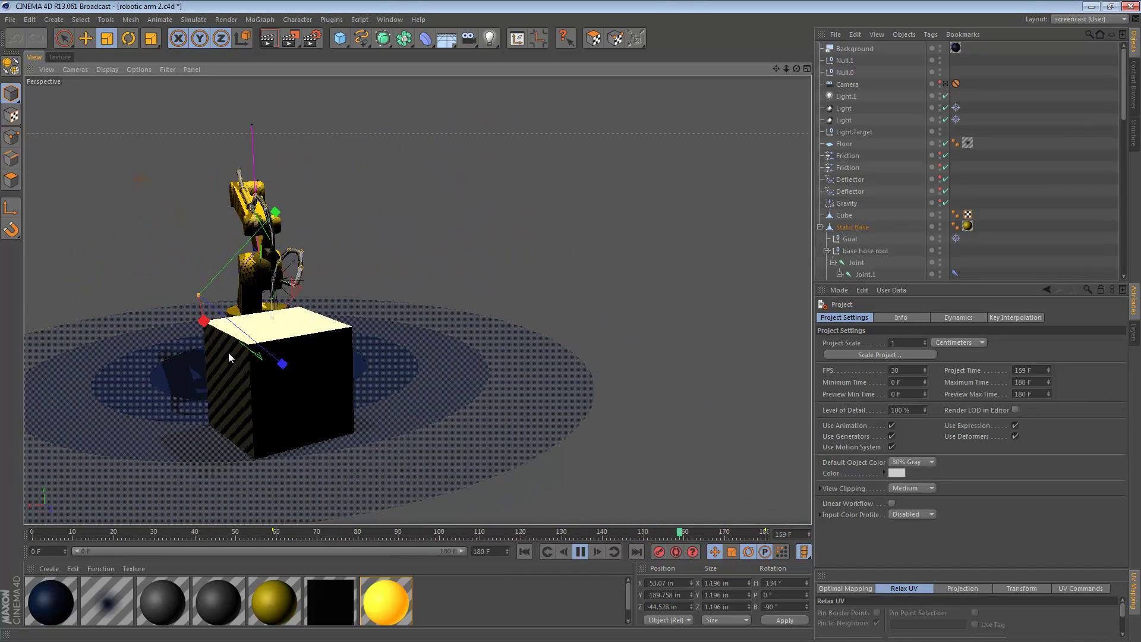
{"action": "right_click_drag", "start_coordinate": [290, 344], "coordinate": [405, 346], "text": "alt"}
{"action": "middle_click_drag", "start_coordinate": [364, 346], "coordinate": [423, 320], "text": "alt"}
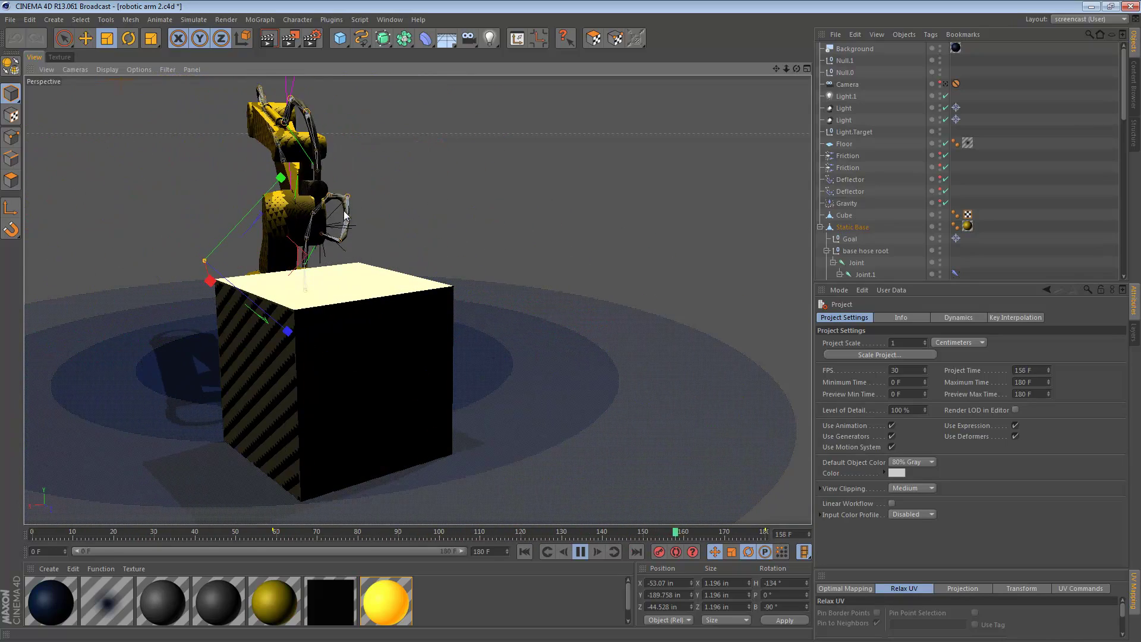
{"action": "left_click", "coordinate": [580, 551]}
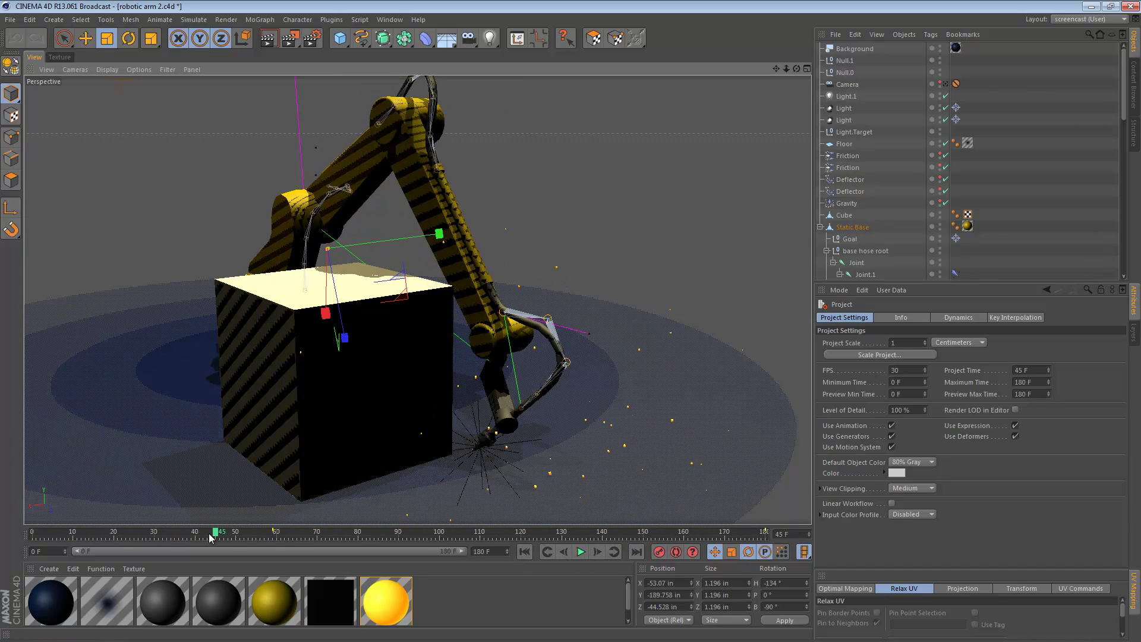
Step: Go to frame 24 and rotate the robotic arm's end link back and forth, leaving its bank rotation at about 98.4°
{"action": "mouse_move", "coordinate": [138, 534]}
{"action": "left_mouse_down"}
{"action": "mouse_move", "coordinate": [57, 534]}
{"action": "mouse_move", "coordinate": [129, 535]}
{"action": "left_mouse_up"}
{"action": "left_click_drag", "start_coordinate": [411, 315], "coordinate": [323, 335], "text": "alt"}
{"action": "middle_click_drag", "start_coordinate": [322, 335], "coordinate": [310, 335], "text": "alt"}
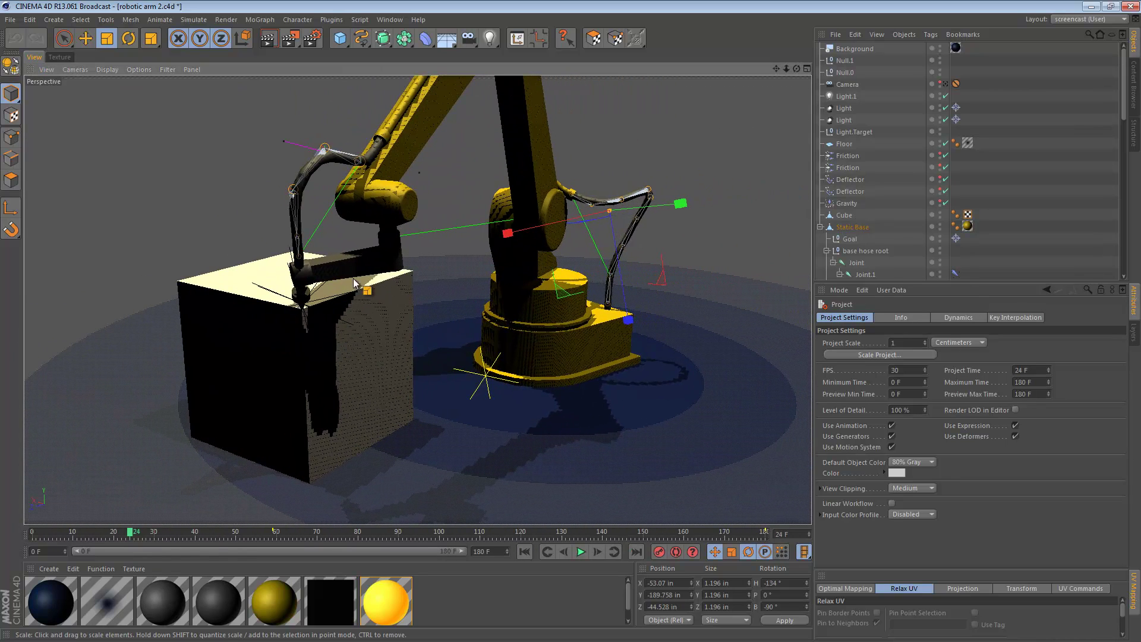
{"action": "left_click", "coordinate": [355, 279]}
{"action": "key", "text": "r"}
{"action": "left_click_drag", "start_coordinate": [374, 281], "coordinate": [479, 222]}
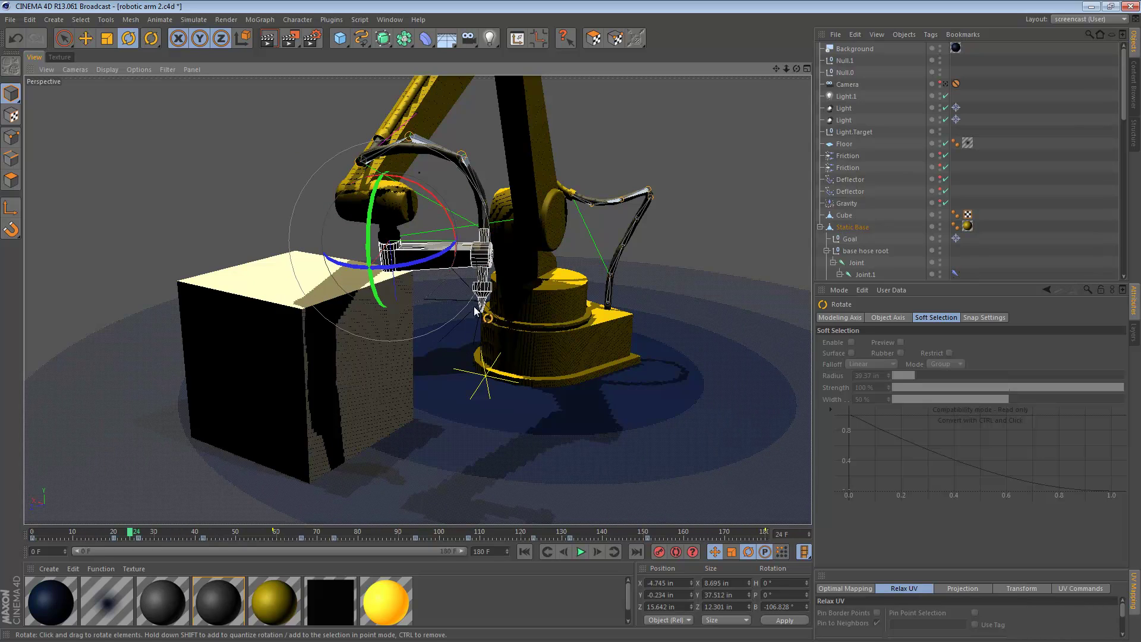
{"action": "left_click_drag", "start_coordinate": [448, 261], "coordinate": [305, 225]}
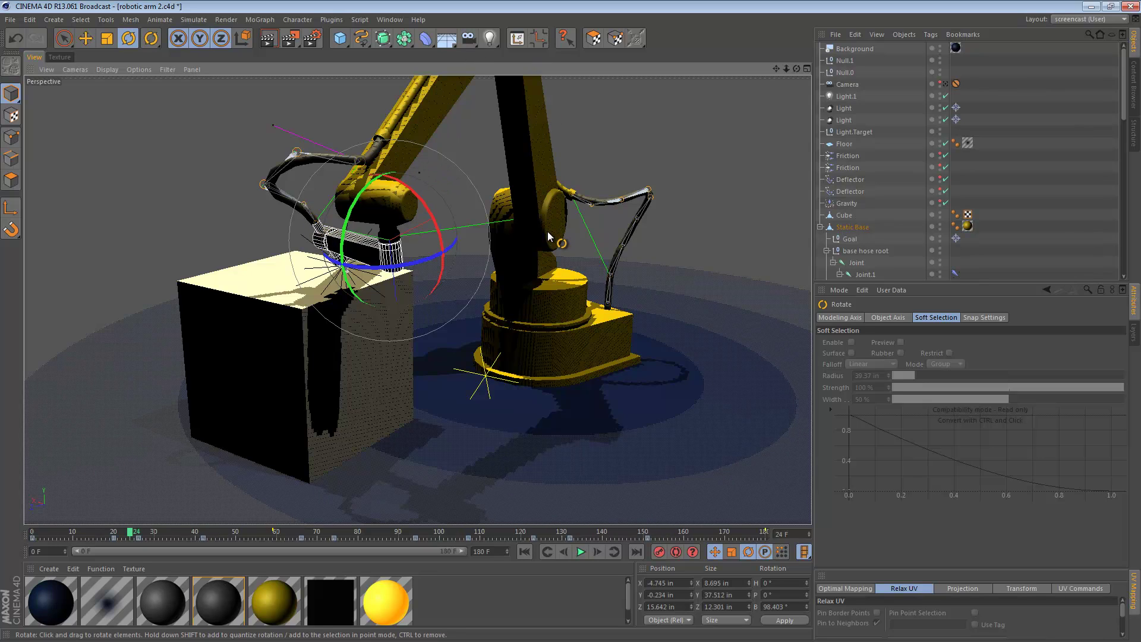
Step: Switch to the open razorback.c4d project
{"action": "key", "text": "v"}
{"action": "mouse_move", "coordinate": [543, 258]}
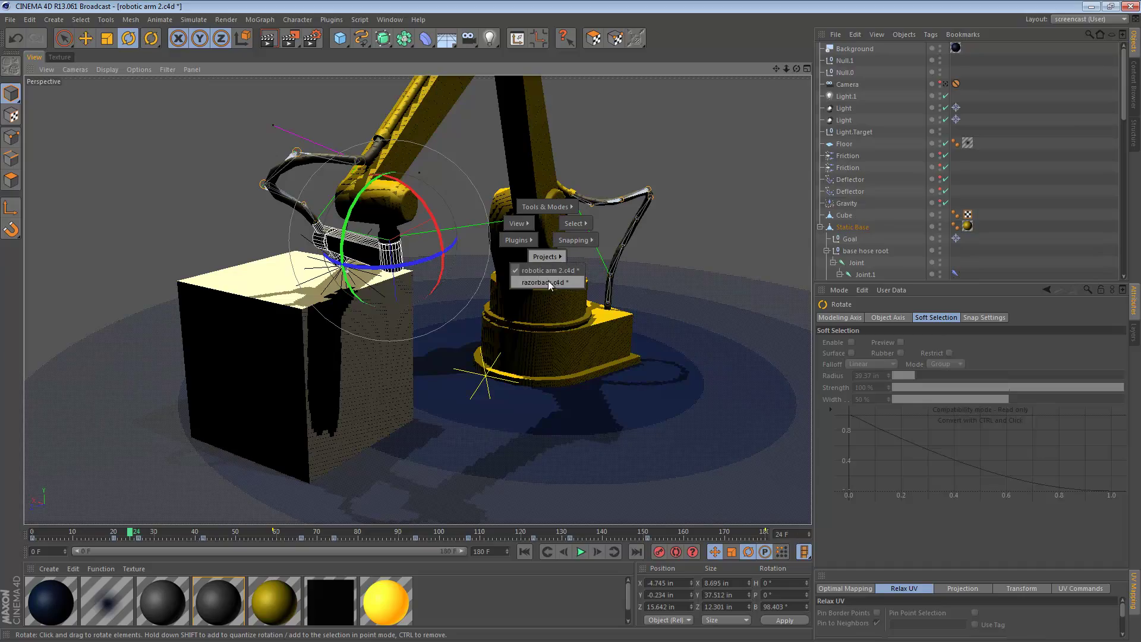
{"action": "left_click", "coordinate": [547, 282]}
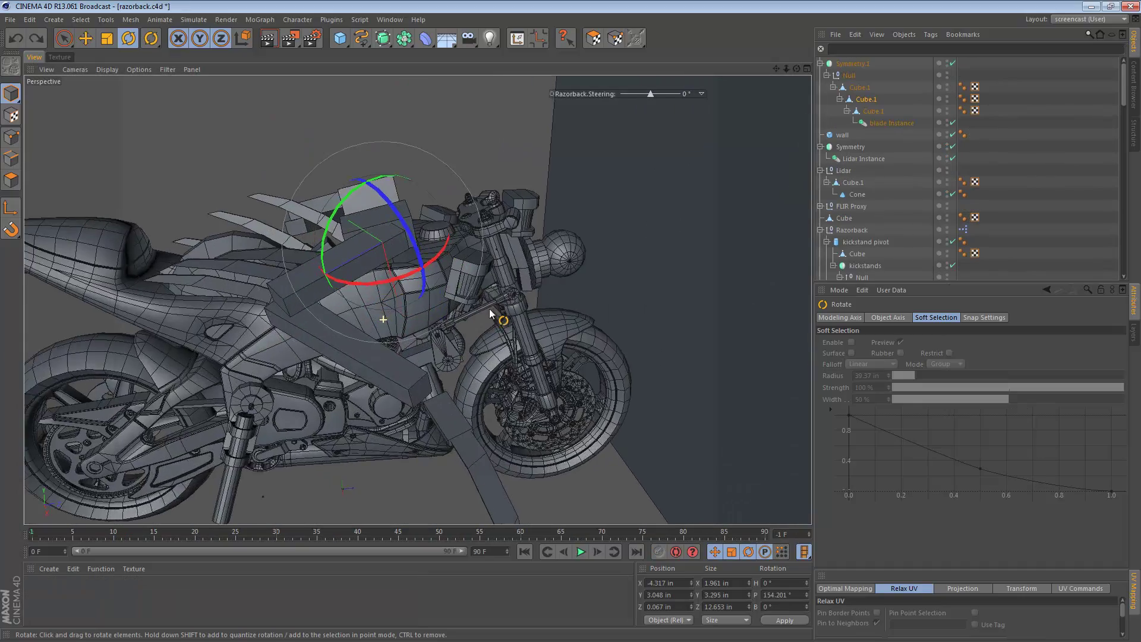
Step: Examine the motorcycle's blades and folding arms from several sides and distances, then clear the selection
{"action": "right_click_drag", "start_coordinate": [489, 309], "coordinate": [511, 310], "text": "alt"}
{"action": "middle_click_drag", "start_coordinate": [415, 333], "coordinate": [445, 304], "text": "alt"}
{"action": "left_click_drag", "start_coordinate": [444, 304], "coordinate": [540, 249], "text": "alt"}
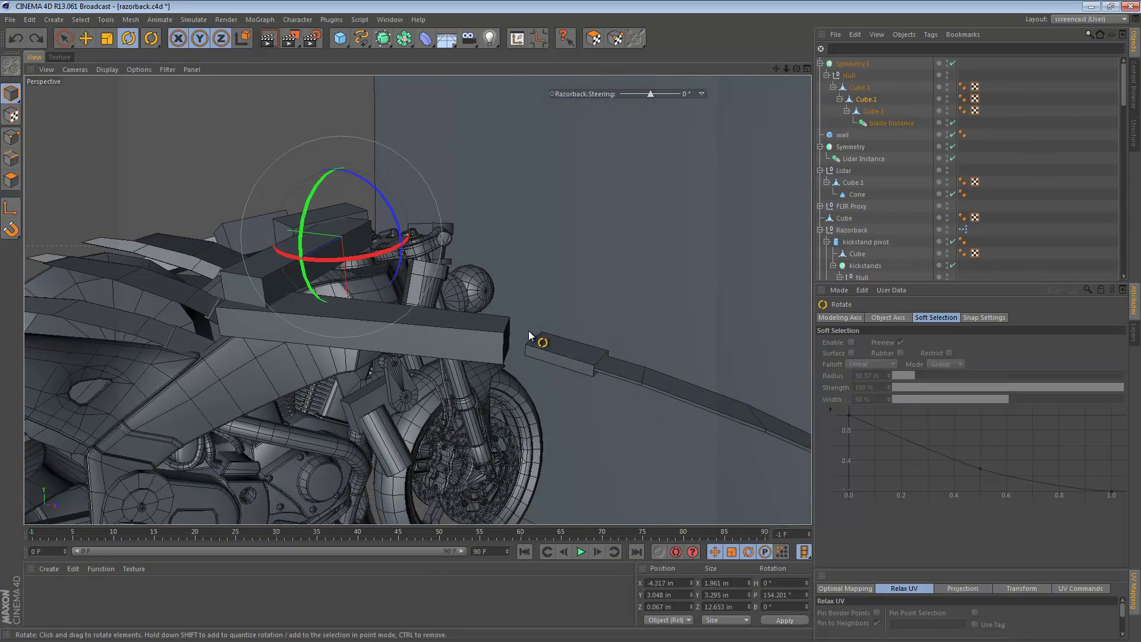
{"action": "left_click_drag", "start_coordinate": [546, 341], "coordinate": [357, 287], "text": "alt"}
{"action": "right_click_drag", "start_coordinate": [357, 286], "coordinate": [512, 286], "text": "alt"}
{"action": "left_click_drag", "start_coordinate": [392, 273], "coordinate": [448, 242], "text": "alt"}
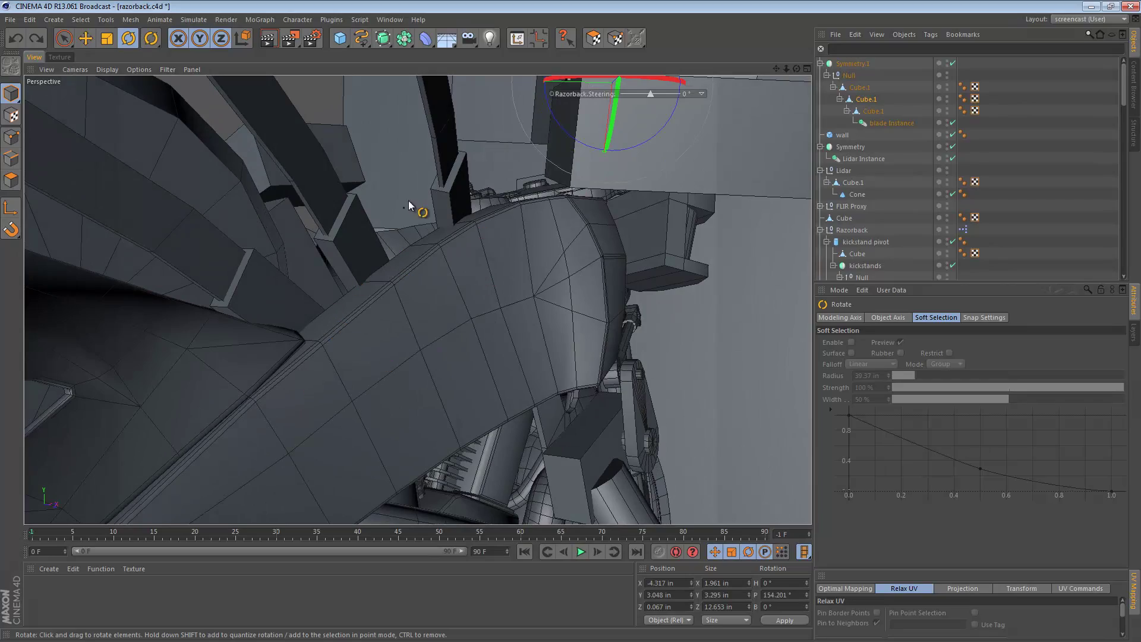
{"action": "left_click", "coordinate": [450, 197]}
{"action": "right_click_drag", "start_coordinate": [457, 203], "coordinate": [336, 219], "text": "alt"}
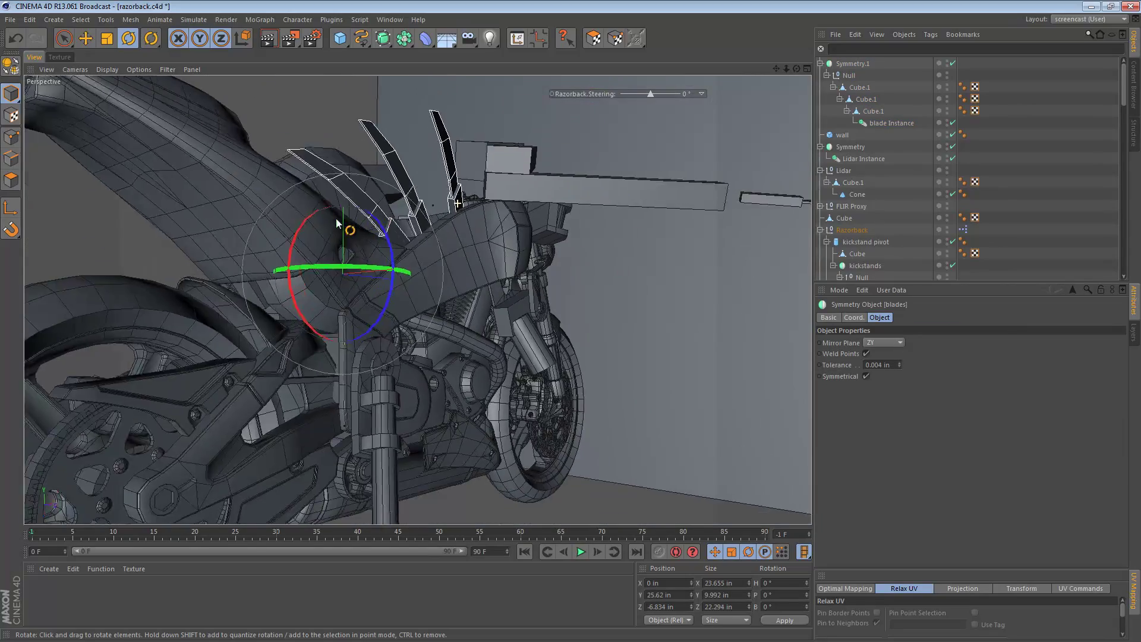
{"action": "left_click_drag", "start_coordinate": [464, 212], "coordinate": [432, 225], "text": "alt"}
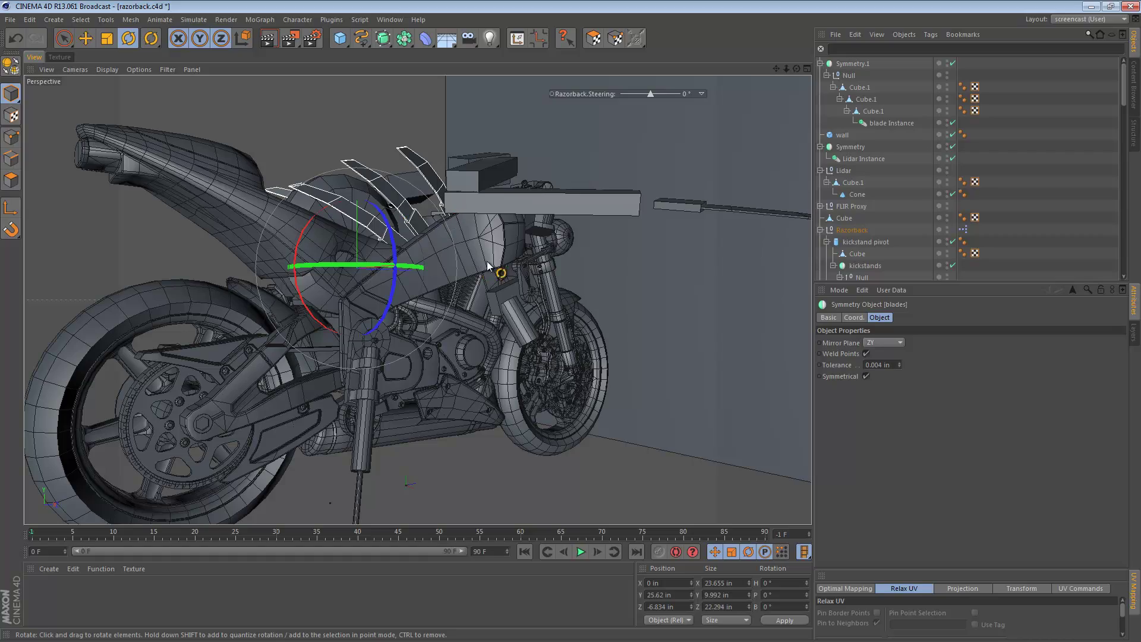
{"action": "left_click_drag", "start_coordinate": [502, 268], "coordinate": [415, 345], "text": "alt"}
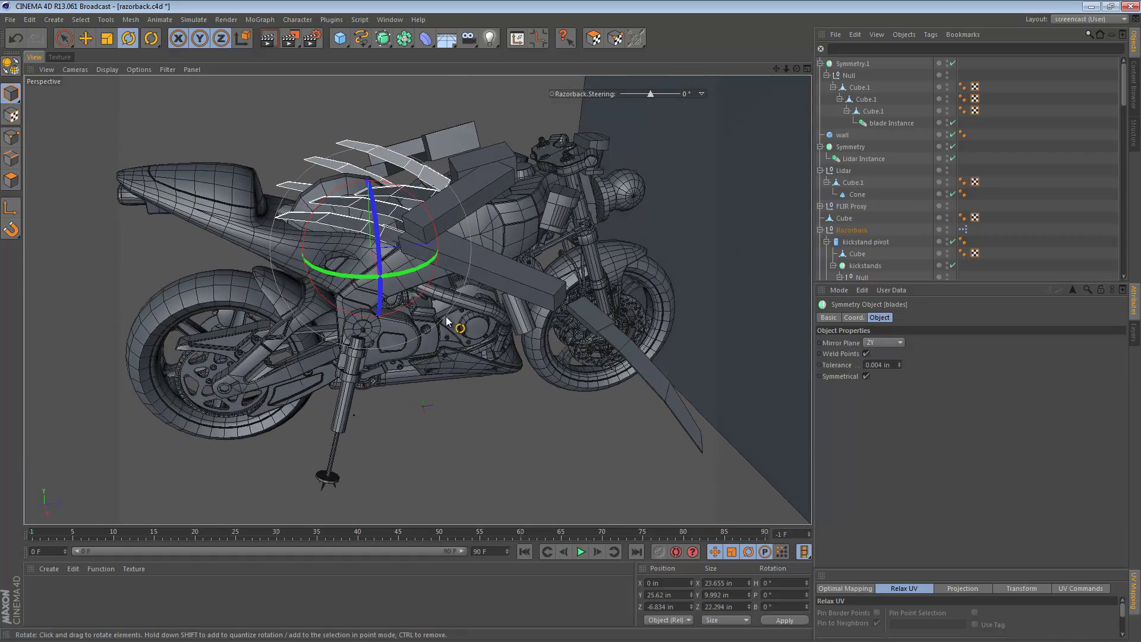
{"action": "middle_click_drag", "start_coordinate": [499, 238], "coordinate": [465, 273], "text": "alt"}
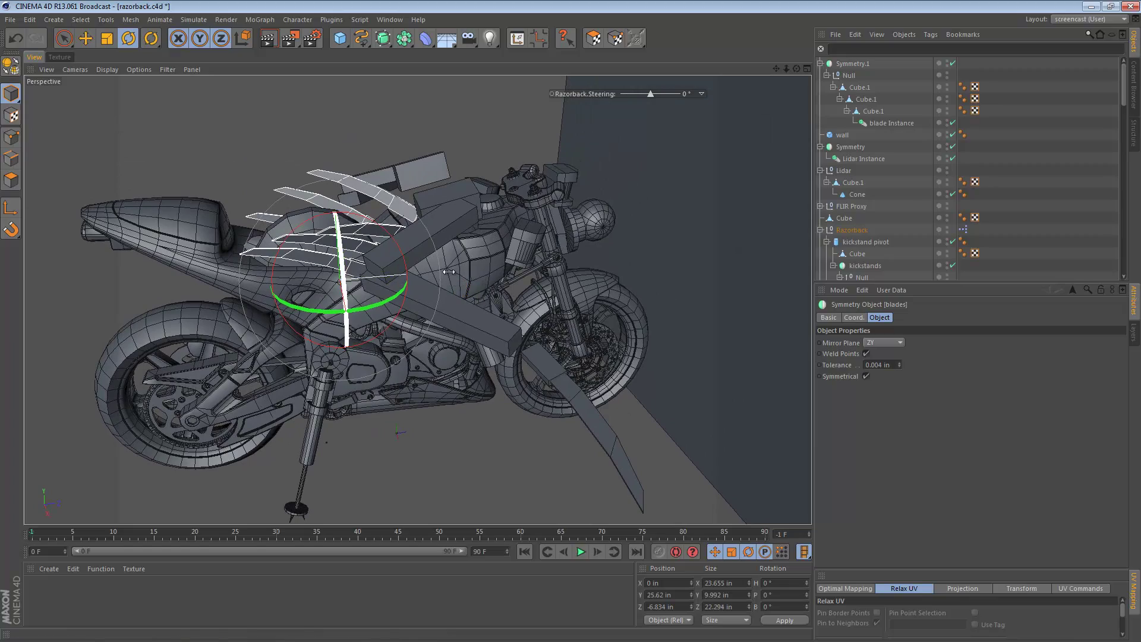
{"action": "key", "text": "e"}
{"action": "left_click", "coordinate": [164, 170]}
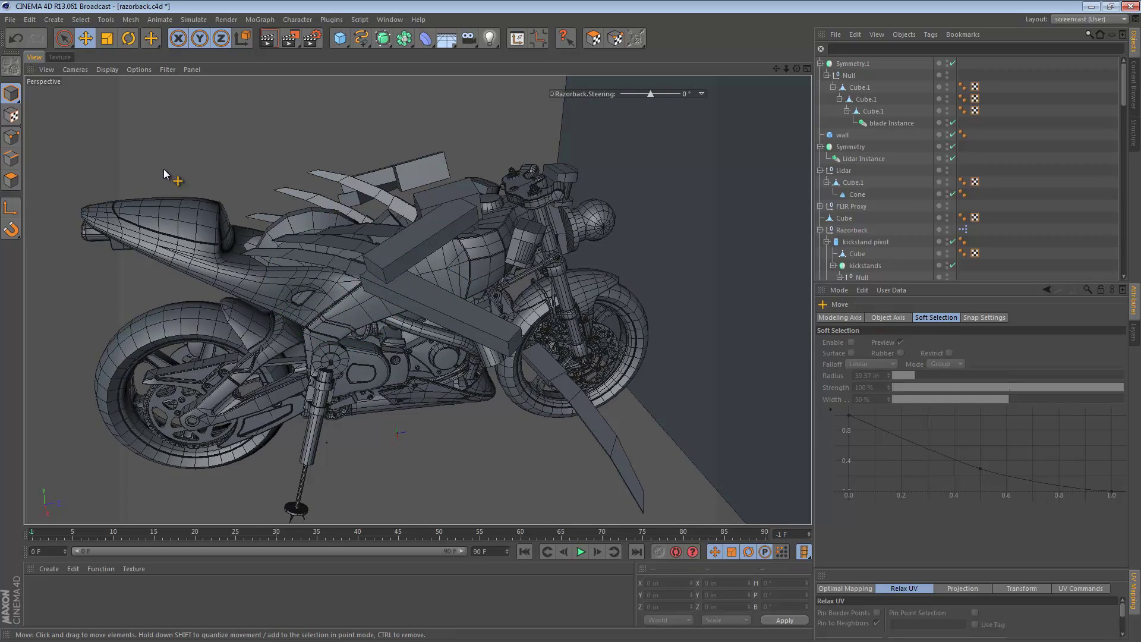
Step: Rotate the mirrored arm's base block so the arm swings upright, and set its bank rotation to 0°
{"action": "right_click_drag", "start_coordinate": [418, 219], "coordinate": [447, 219], "text": "alt"}
{"action": "mouse_move", "coordinate": [428, 220]}
{"action": "left_mouse_down", "text": "alt"}
{"action": "mouse_move", "coordinate": [672, 225]}
{"action": "mouse_move", "coordinate": [438, 233]}
{"action": "left_mouse_up", "text": "alt"}
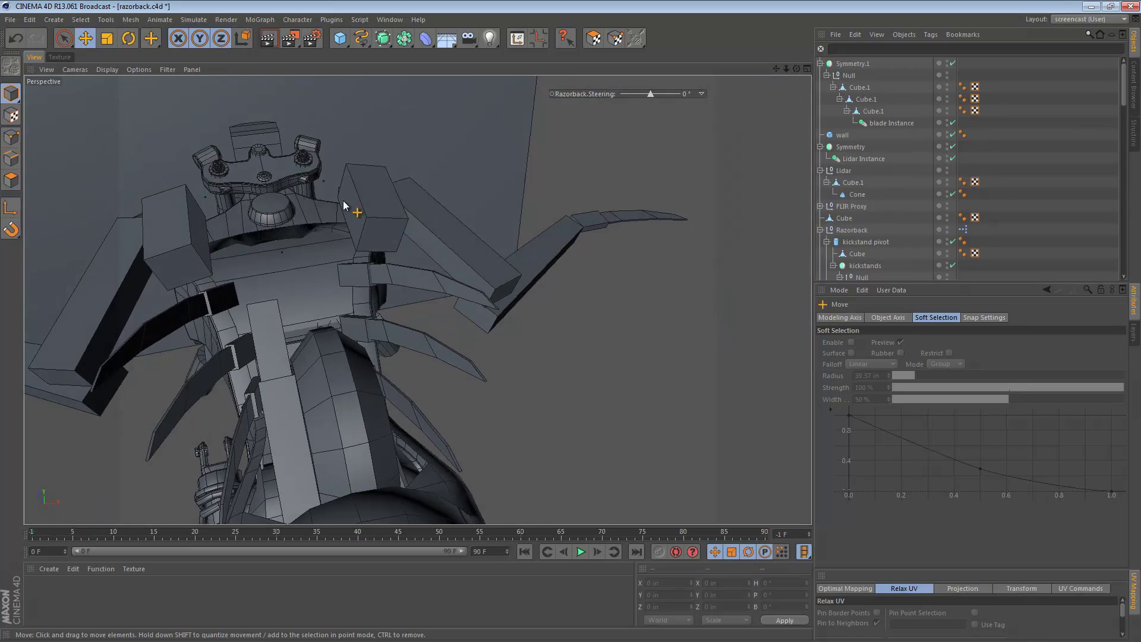
{"action": "left_click_drag", "start_coordinate": [384, 209], "coordinate": [280, 298], "text": "alt"}
{"action": "left_click_drag", "start_coordinate": [499, 206], "coordinate": [440, 259], "text": "alt"}
{"action": "left_click", "coordinate": [440, 259]}
{"action": "right_click_drag", "start_coordinate": [407, 265], "coordinate": [515, 265], "text": "alt"}
{"action": "left_click_drag", "start_coordinate": [464, 270], "coordinate": [550, 293], "text": "alt"}
{"action": "key", "text": "r"}
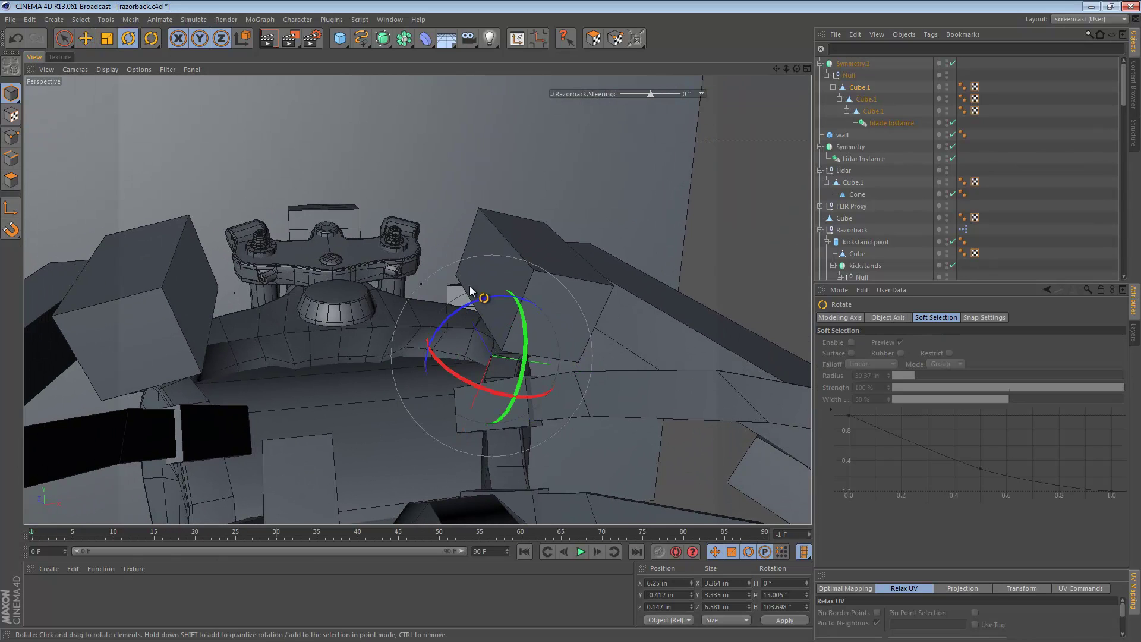
{"action": "left_click_drag", "start_coordinate": [474, 295], "coordinate": [411, 391]}
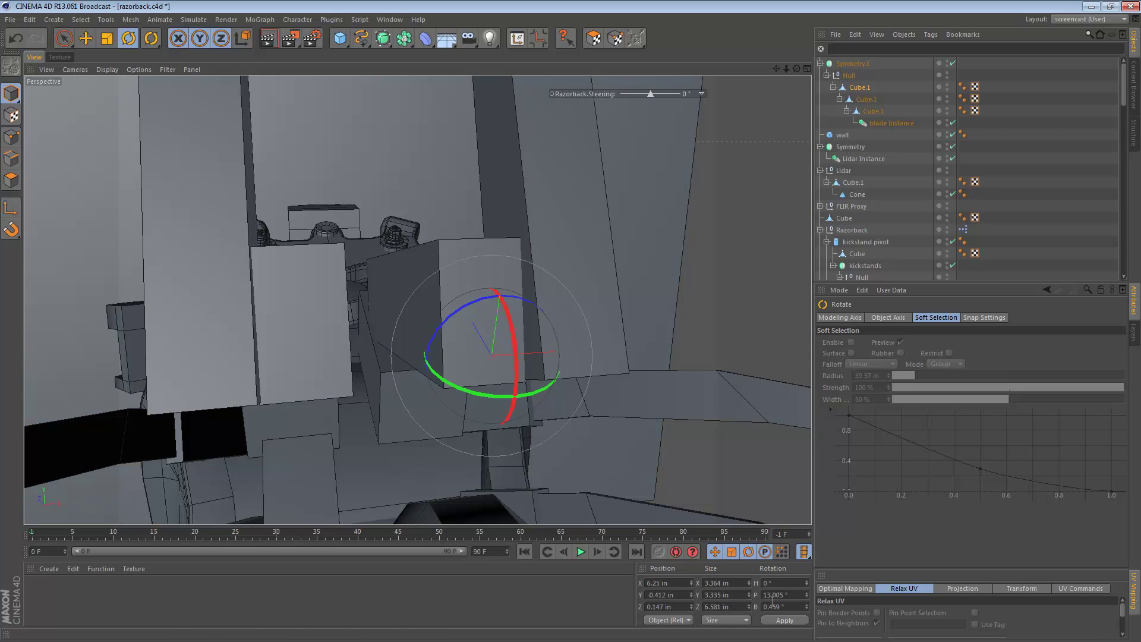
{"action": "double_click", "coordinate": [789, 603]}
{"action": "type", "text": "0"}
{"action": "key", "text": "Return"}
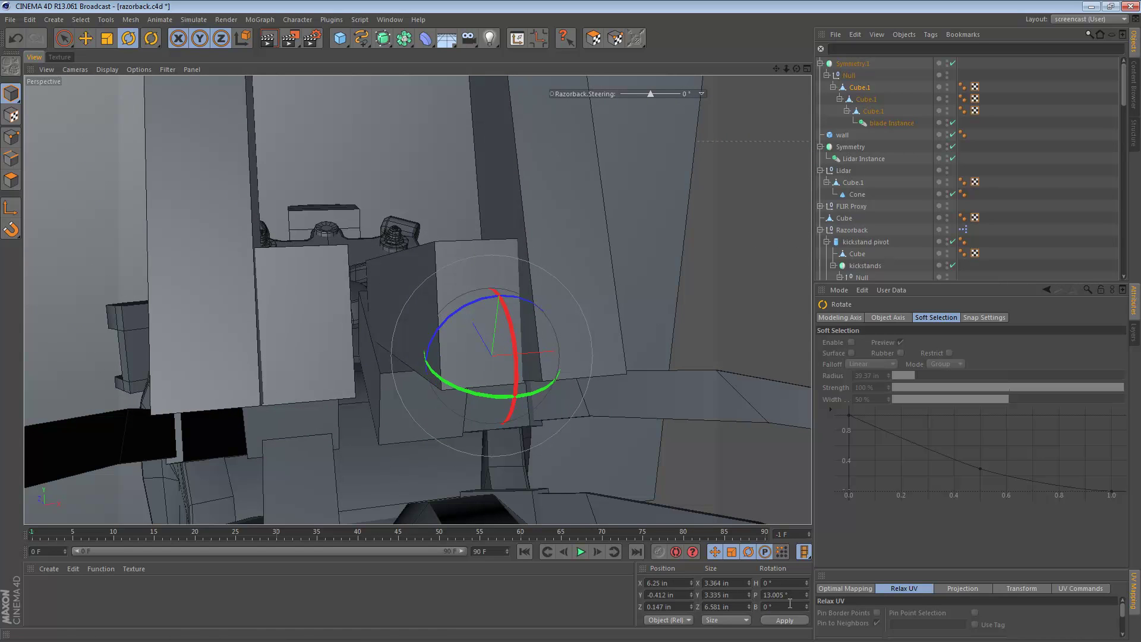
Step: Delete the wall standing in front of the motorcycle
{"action": "right_click_drag", "start_coordinate": [593, 254], "coordinate": [389, 263], "text": "alt"}
{"action": "left_click_drag", "start_coordinate": [486, 267], "coordinate": [216, 236], "text": "alt"}
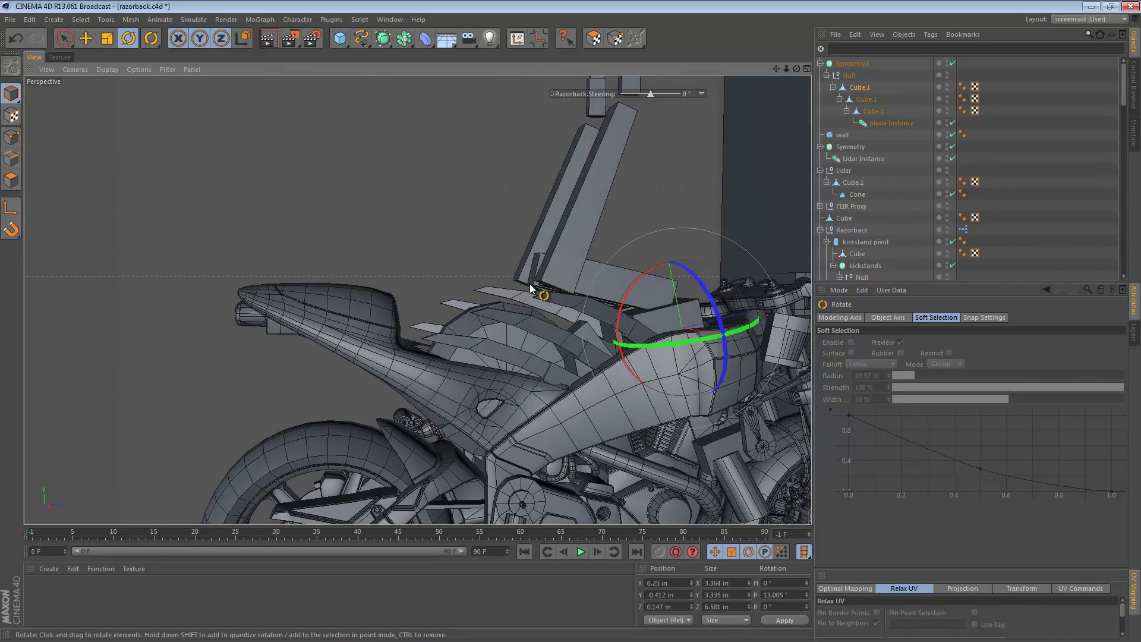
{"action": "left_click_drag", "start_coordinate": [530, 287], "coordinate": [505, 315], "text": "alt"}
{"action": "right_click_drag", "start_coordinate": [656, 322], "coordinate": [719, 322], "text": "alt"}
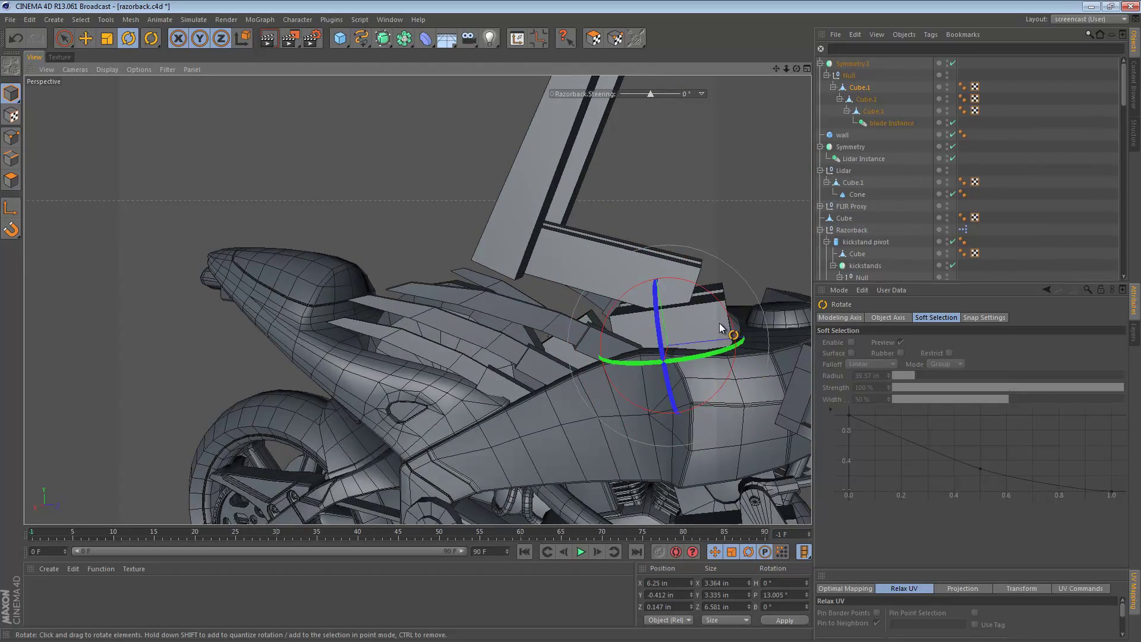
{"action": "middle_click_drag", "start_coordinate": [719, 323], "coordinate": [611, 299], "text": "alt"}
{"action": "right_click_drag", "start_coordinate": [611, 299], "coordinate": [401, 303], "text": "alt"}
{"action": "left_click_drag", "start_coordinate": [417, 299], "coordinate": [580, 273], "text": "alt"}
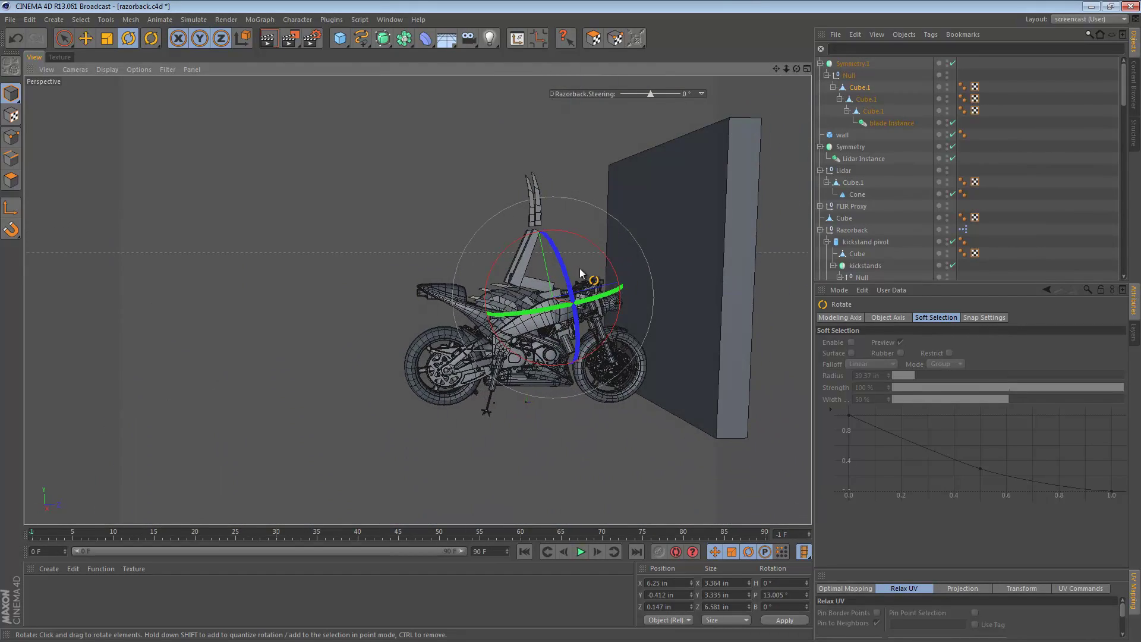
{"action": "left_click", "coordinate": [675, 220]}
{"action": "key", "text": "Delete"}
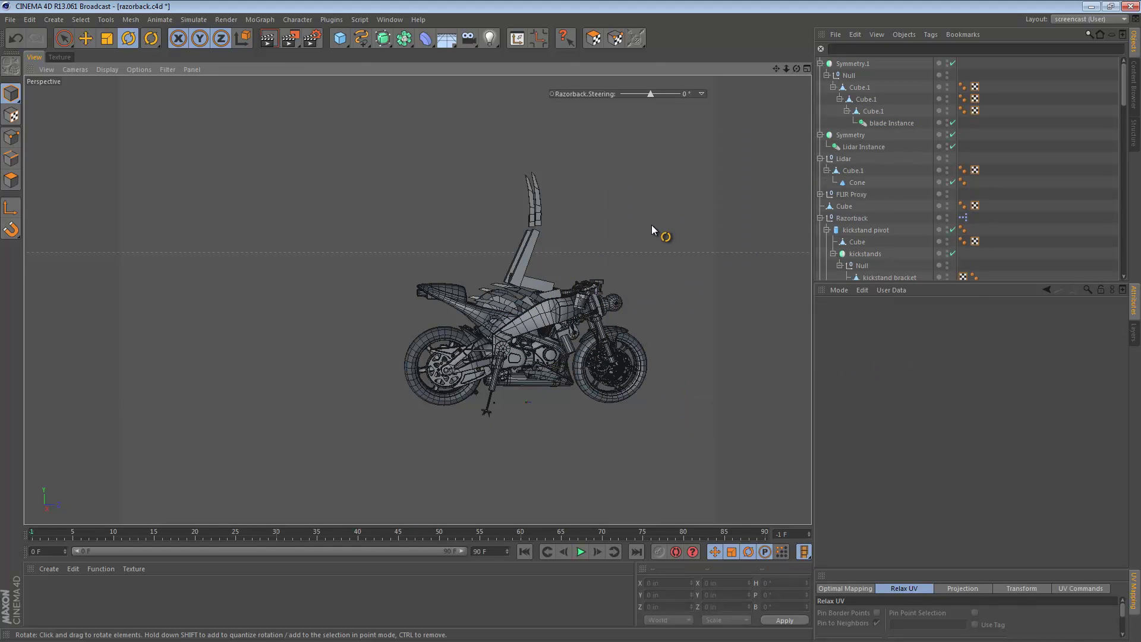
Step: Rename the Symmetry.1 object that mirrors the arms as "arms symmetry"
{"action": "left_click", "coordinate": [847, 63]}
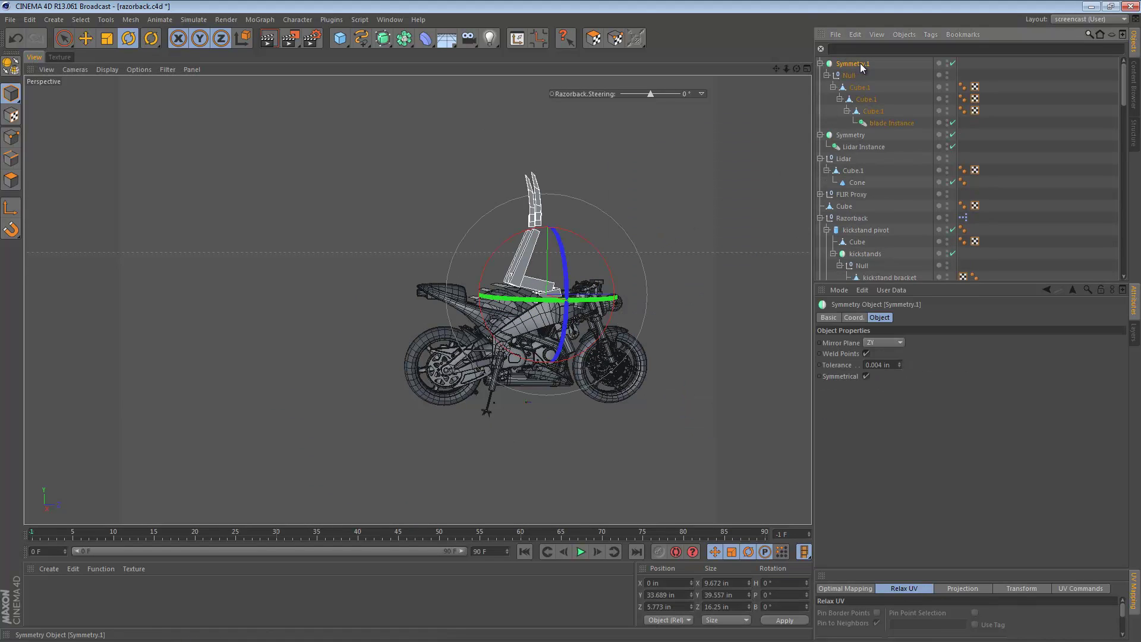
{"action": "double_click", "coordinate": [860, 63]}
{"action": "type", "text": "arms"}
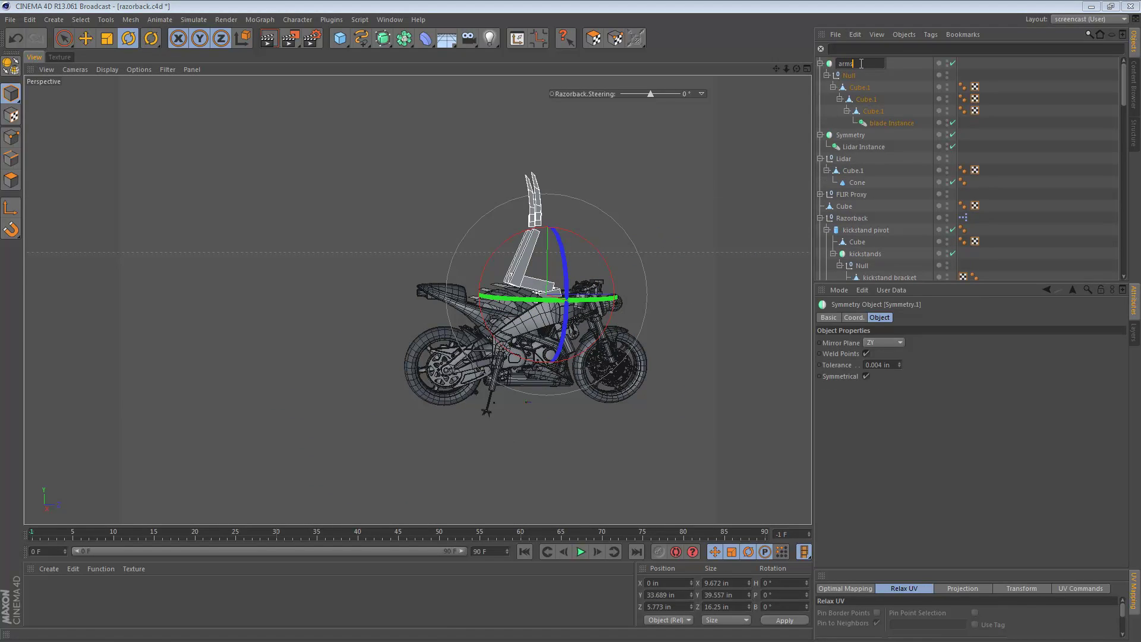
{"action": "type", "text": " symmetry"}
{"action": "key", "text": "Tab"}
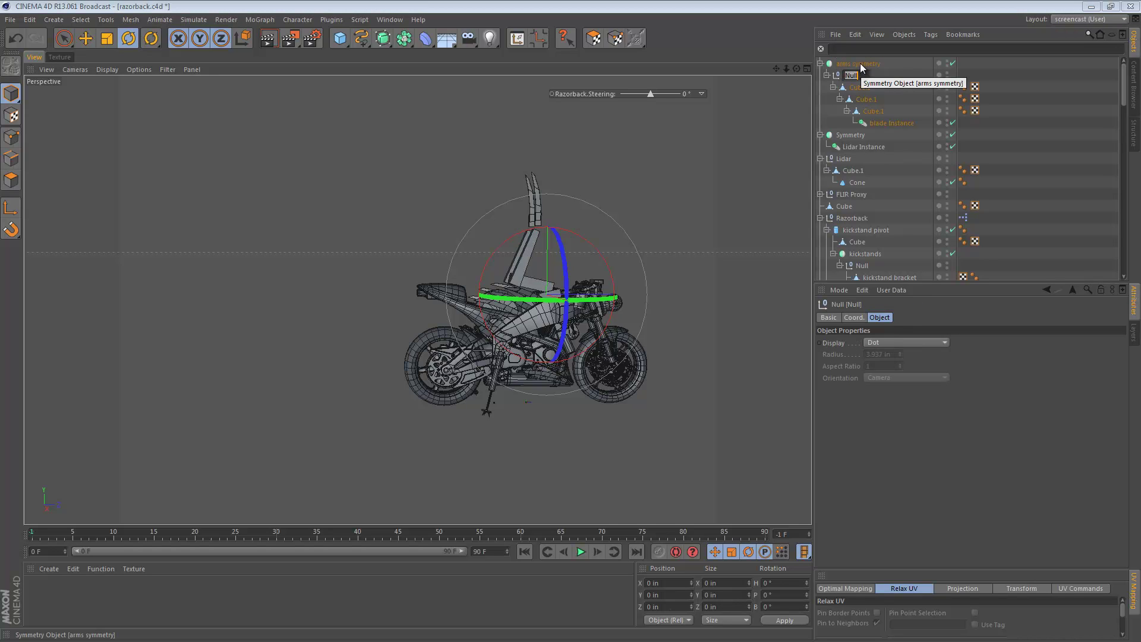
Step: Rename the null inside the arms symmetry object as "symmetry group"
{"action": "type", "text": "arms"}
{"action": "key", "text": "BackSpace"}
{"action": "key", "text": "BackSpace"}
{"action": "key", "text": "BackSpace"}
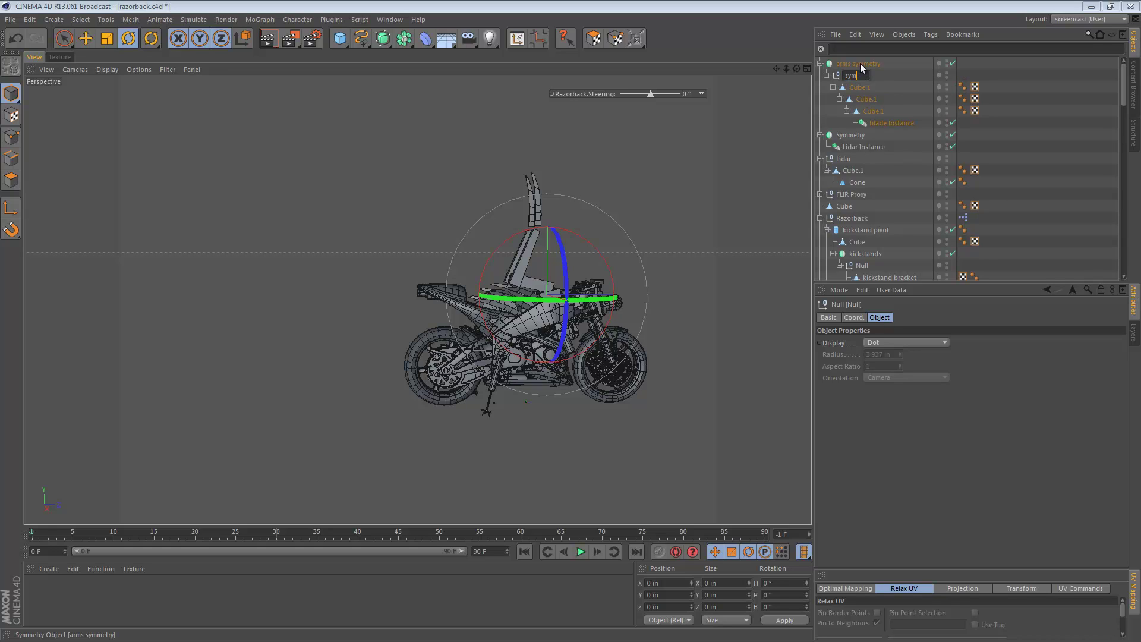
{"action": "type", "text": "symmetry"}
{"action": "type", "text": " group"}
{"action": "key", "text": "Tab"}
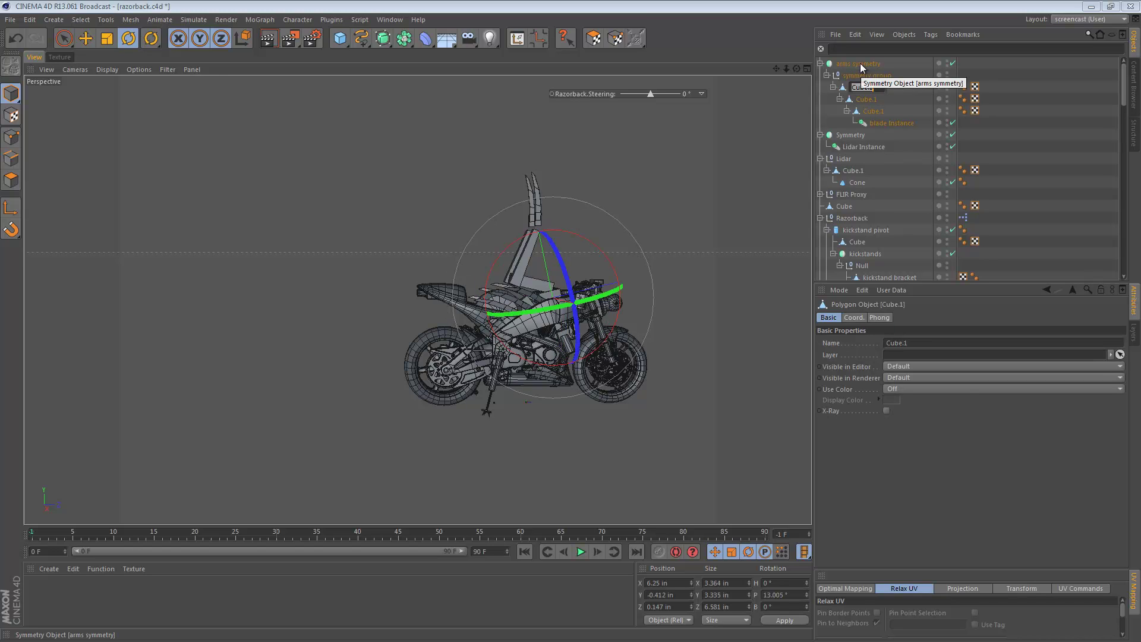
Step: Rename the first cube in the symmetry group as "arm base" and its child cube as "large arm"
{"action": "type", "text": "arm"}
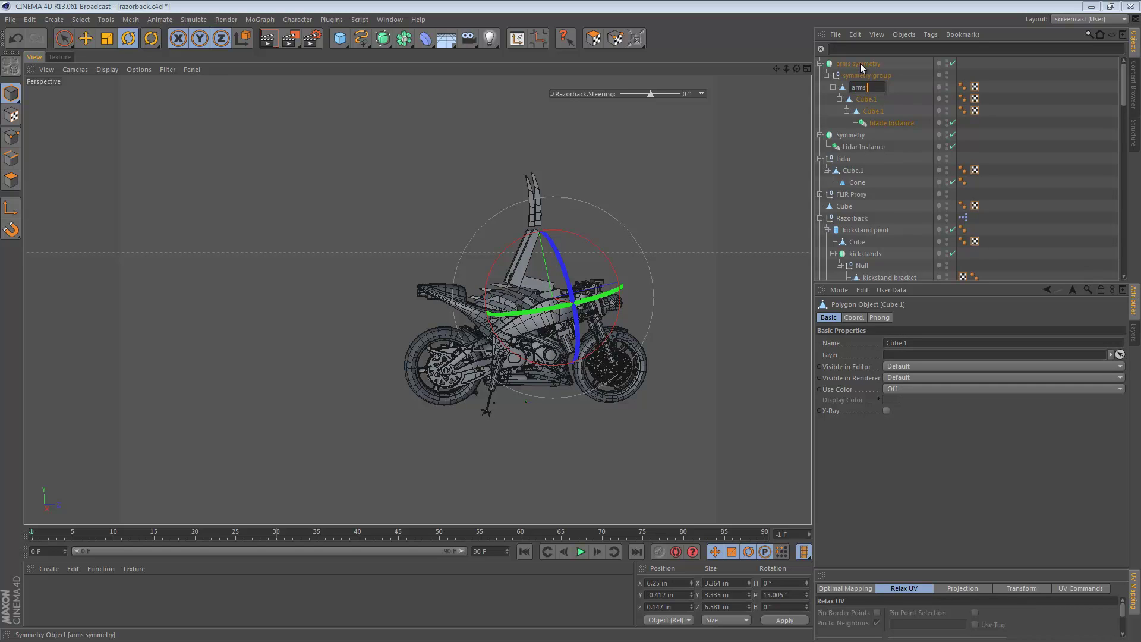
{"action": "type", "text": " base"}
{"action": "key", "text": "Tab"}
{"action": "type", "text": "a"}
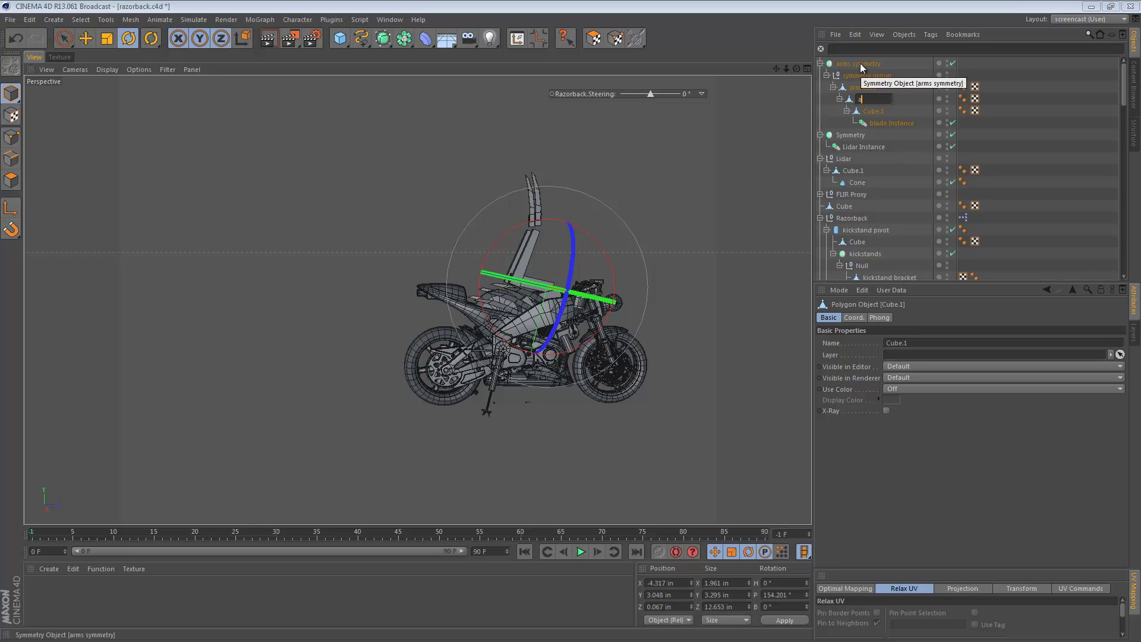
{"action": "key", "text": "BackSpace"}
{"action": "type", "text": "large"}
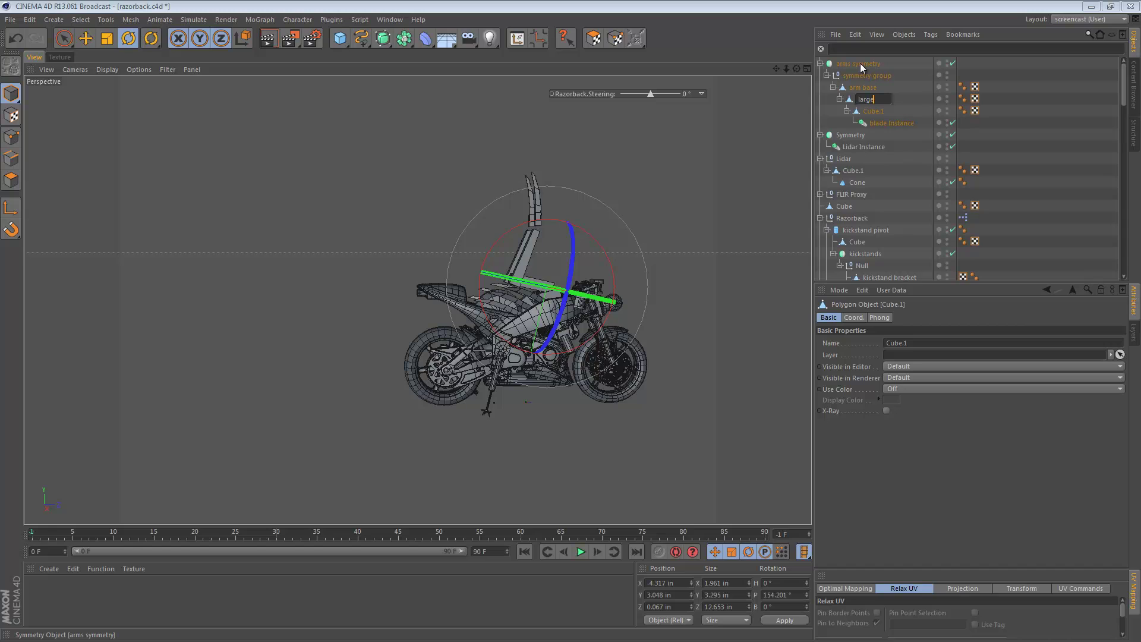
{"action": "type", "text": " arm"}
{"action": "key", "text": "Tab"}
Step: Rename the cube under the large arm as "small arm", keep the blade instance's name, and select the arm base
{"action": "type", "text": "small arm"}
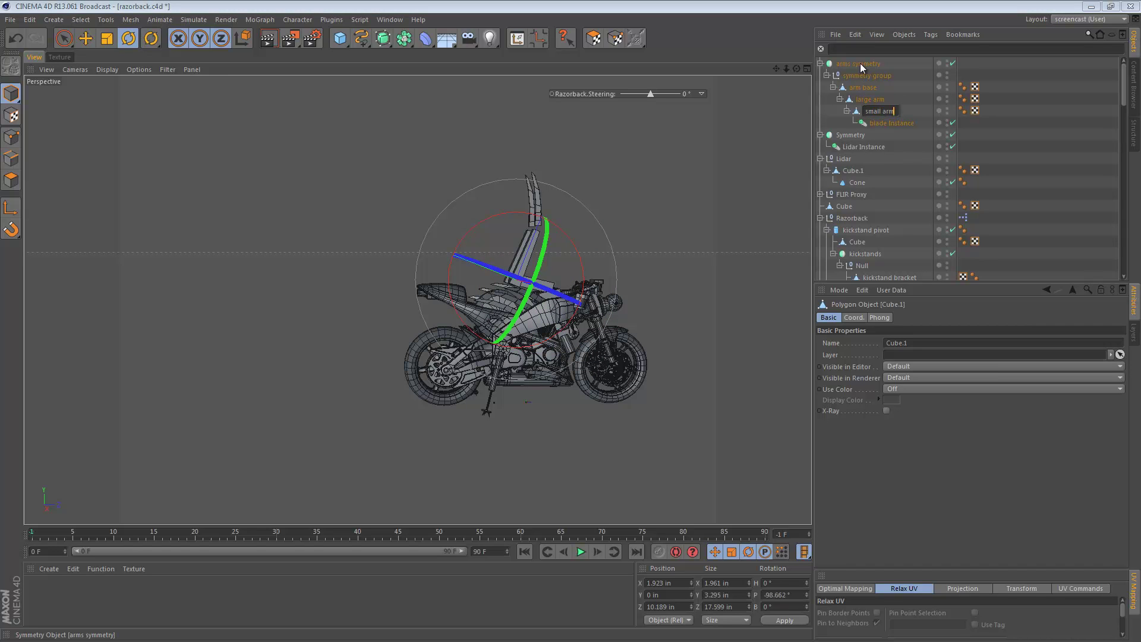
{"action": "key", "text": "Tab"}
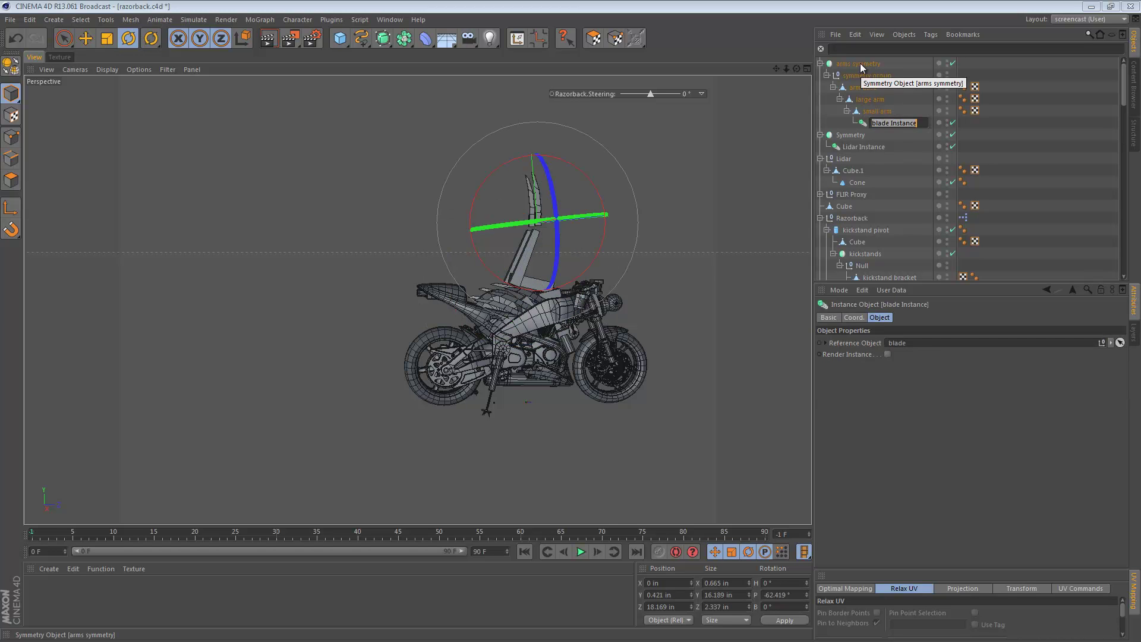
{"action": "key", "text": "Escape"}
{"action": "left_click", "coordinate": [864, 88]}
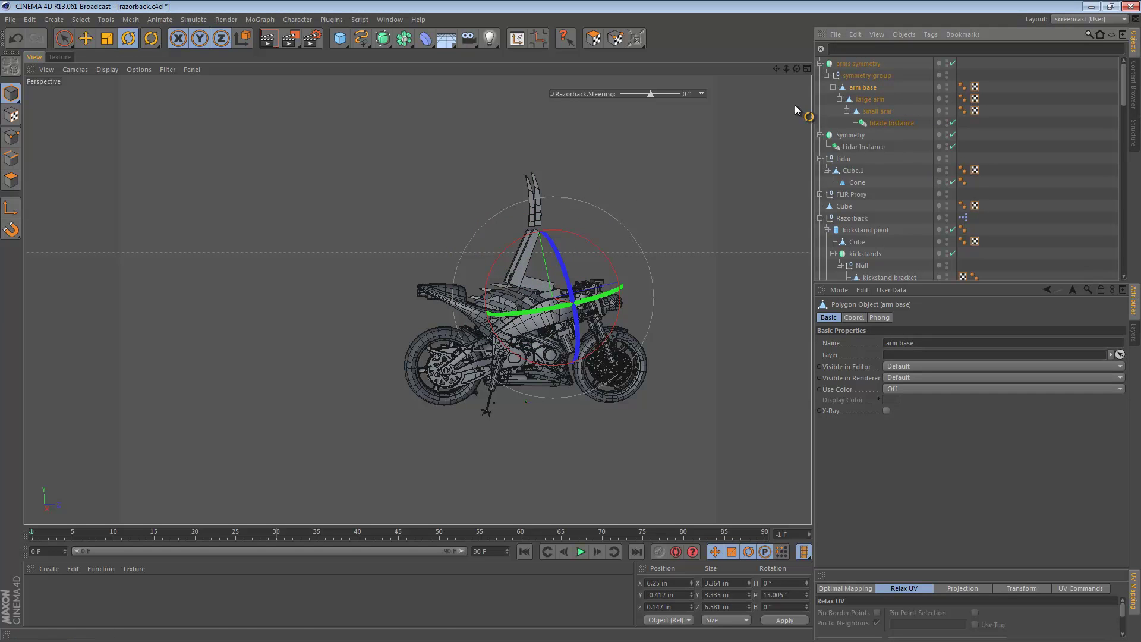
Step: Disable the arms symmetry generator so that only one unmirrored arm remains to work on
{"action": "scroll", "coordinate": [564, 310], "scroll_direction": "up", "scroll_amount": 10}
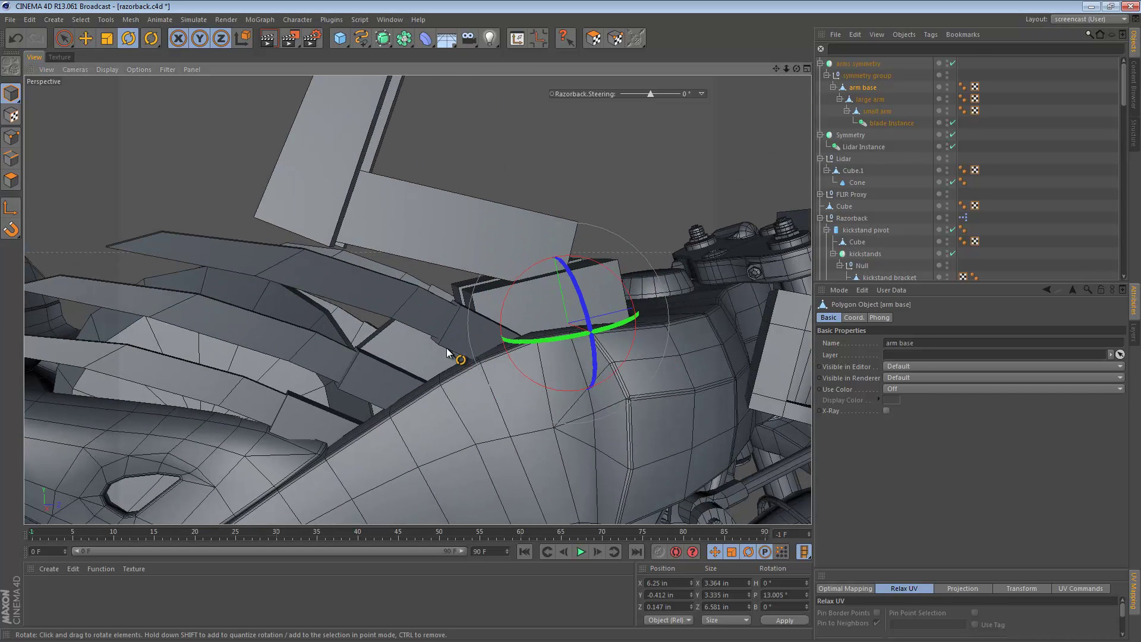
{"action": "left_click_drag", "start_coordinate": [533, 322], "coordinate": [319, 387], "text": "alt"}
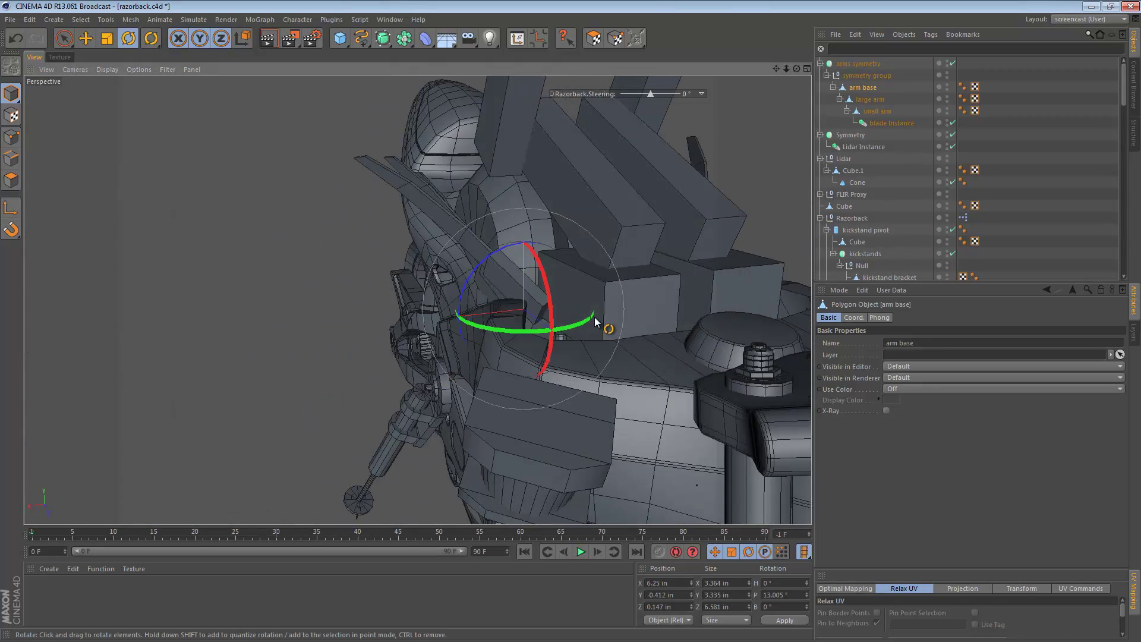
{"action": "left_click_drag", "start_coordinate": [607, 324], "coordinate": [652, 324], "text": "alt"}
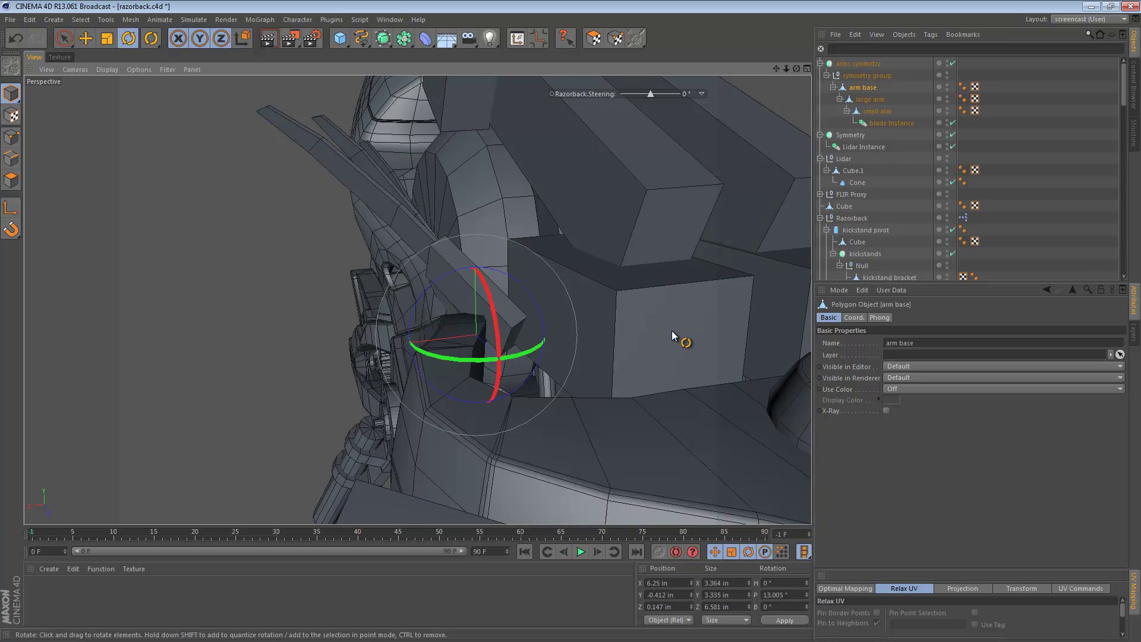
{"action": "key", "text": "e"}
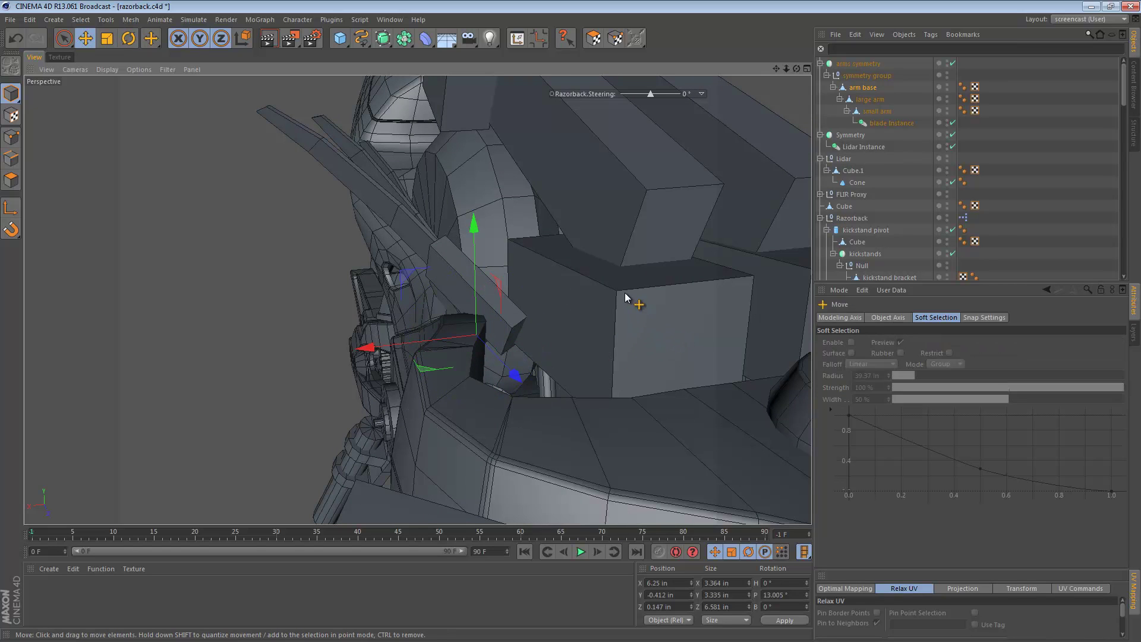
{"action": "left_click", "coordinate": [625, 297]}
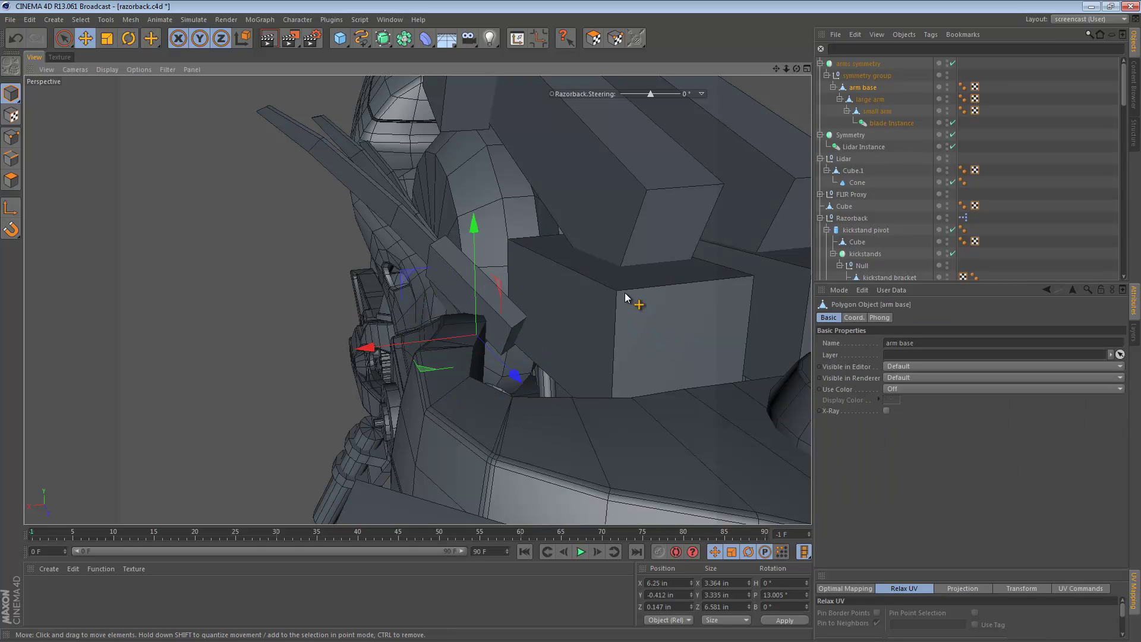
{"action": "left_click", "coordinate": [952, 63]}
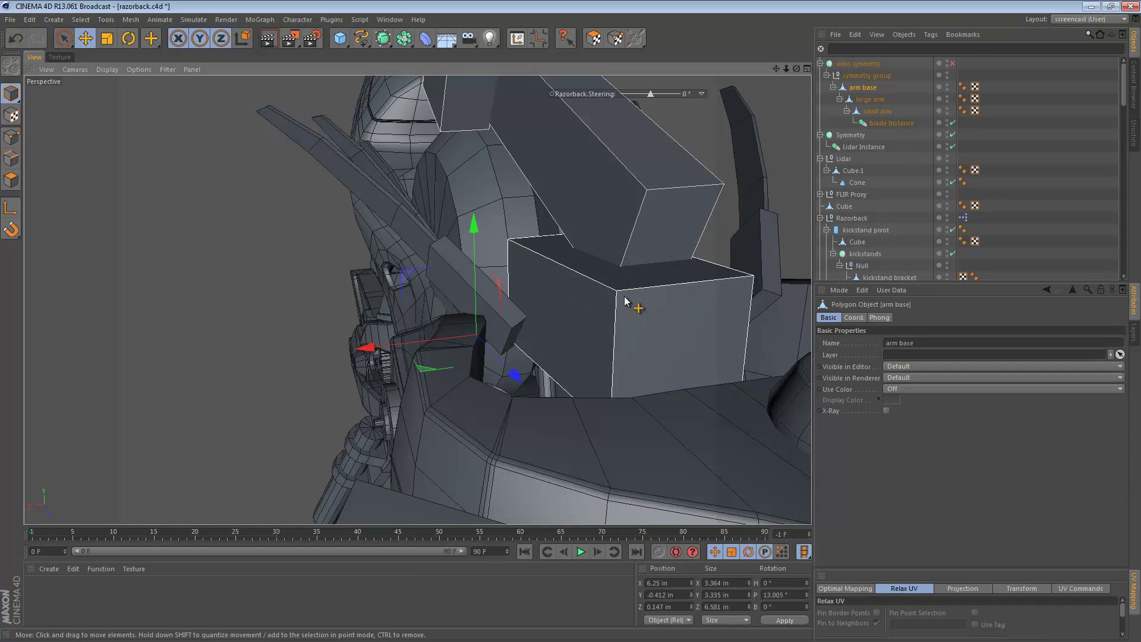
Step: Try banking the arm base to 115° about its current axis, and undo the rotation
{"action": "left_click_drag", "start_coordinate": [625, 301], "coordinate": [567, 346], "text": "alt"}
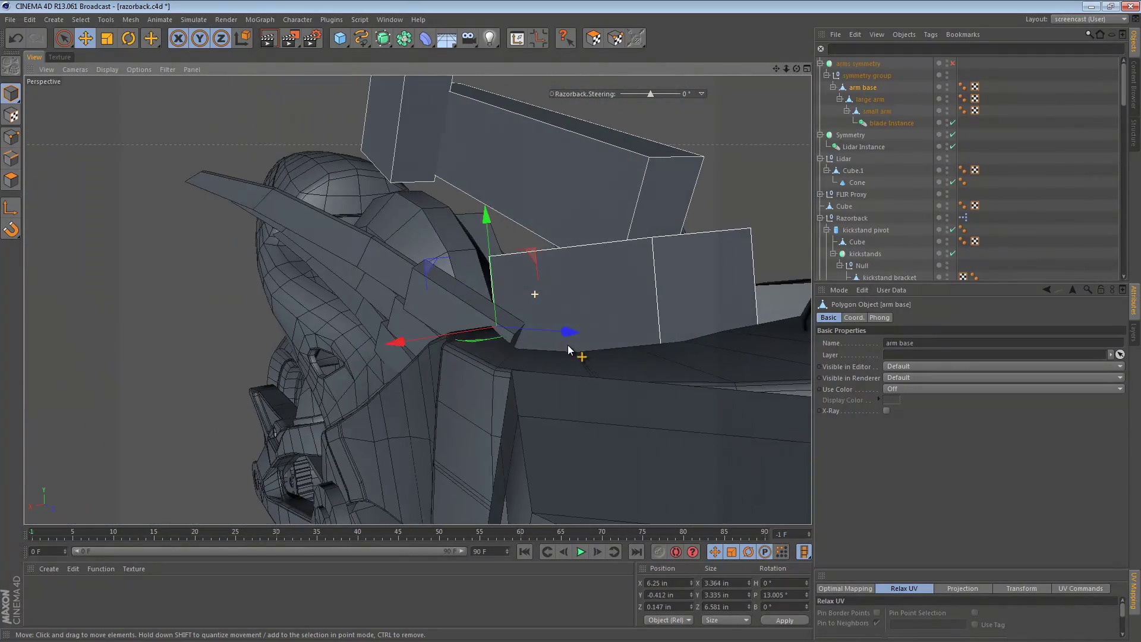
{"action": "key", "text": "r"}
{"action": "left_click_drag", "start_coordinate": [470, 269], "coordinate": [441, 416]}
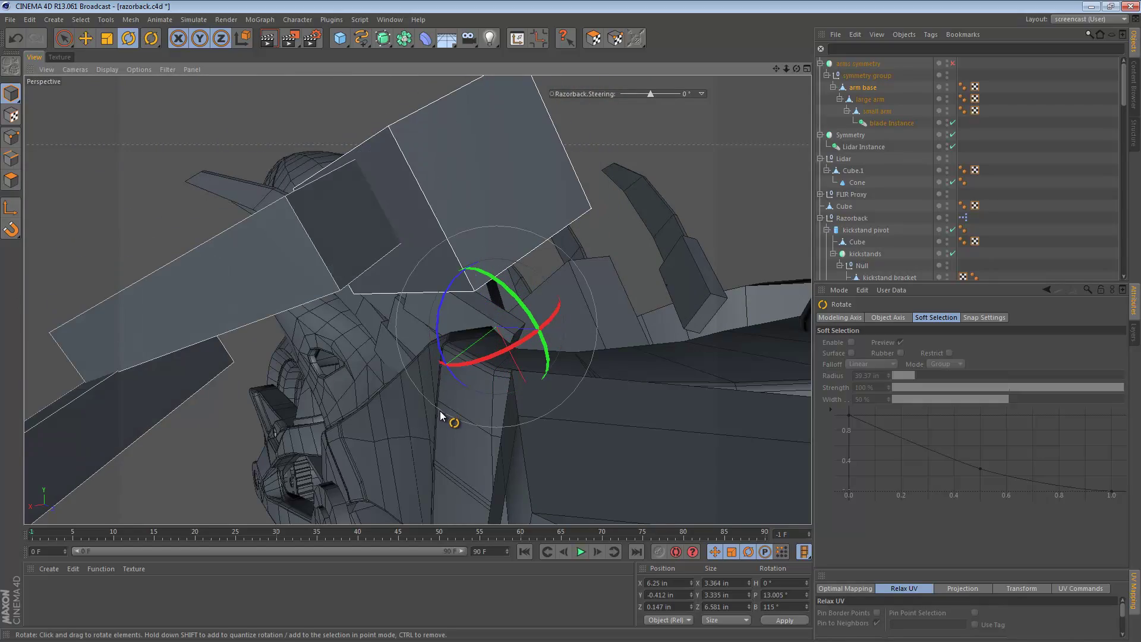
{"action": "mouse_move", "coordinate": [446, 268]}
{"action": "right_mouse_down", "text": "alt"}
{"action": "mouse_move", "coordinate": [281, 305]}
{"action": "mouse_move", "coordinate": [200, 305]}
{"action": "mouse_move", "coordinate": [452, 307]}
{"action": "right_mouse_up", "text": "alt"}
{"action": "left_click_drag", "start_coordinate": [452, 306], "coordinate": [299, 327], "text": "alt"}
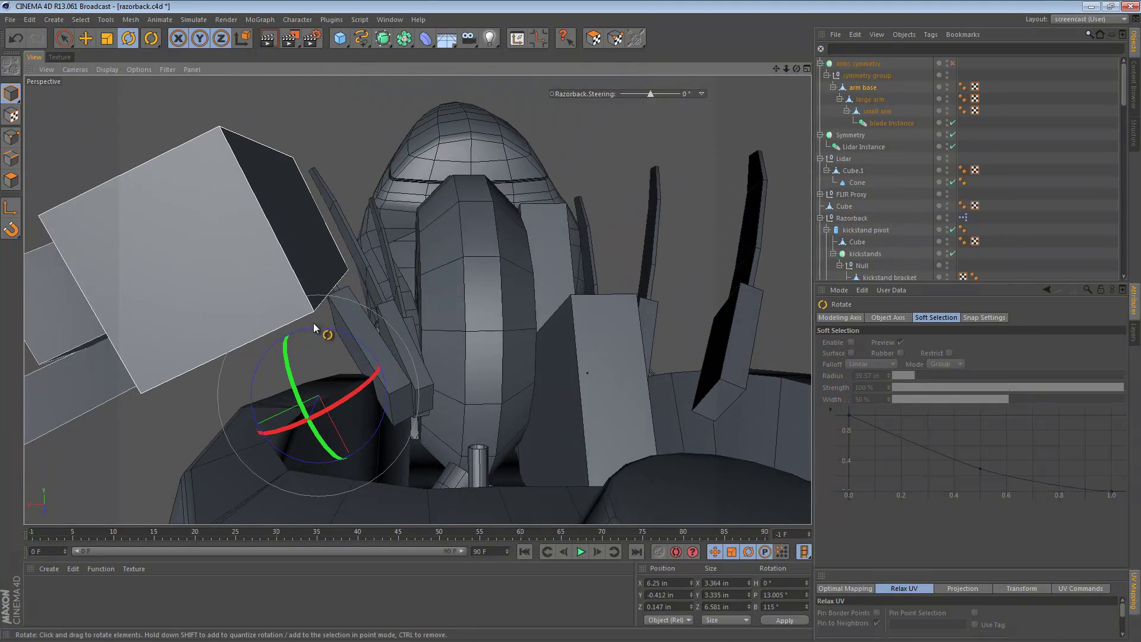
{"action": "key", "text": "ctrl+z"}
Step: Group the arm base and its child hierarchy under a new null within the symmetry group
{"action": "left_click_drag", "start_coordinate": [385, 376], "coordinate": [102, 298], "text": "alt"}
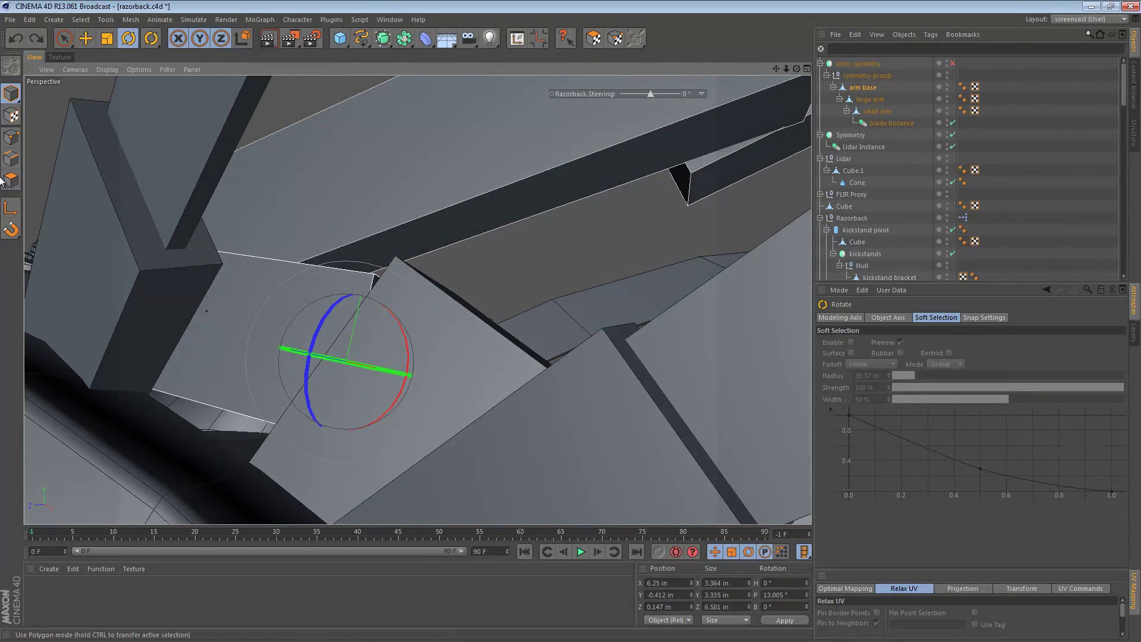
{"action": "left_click", "coordinate": [862, 88]}
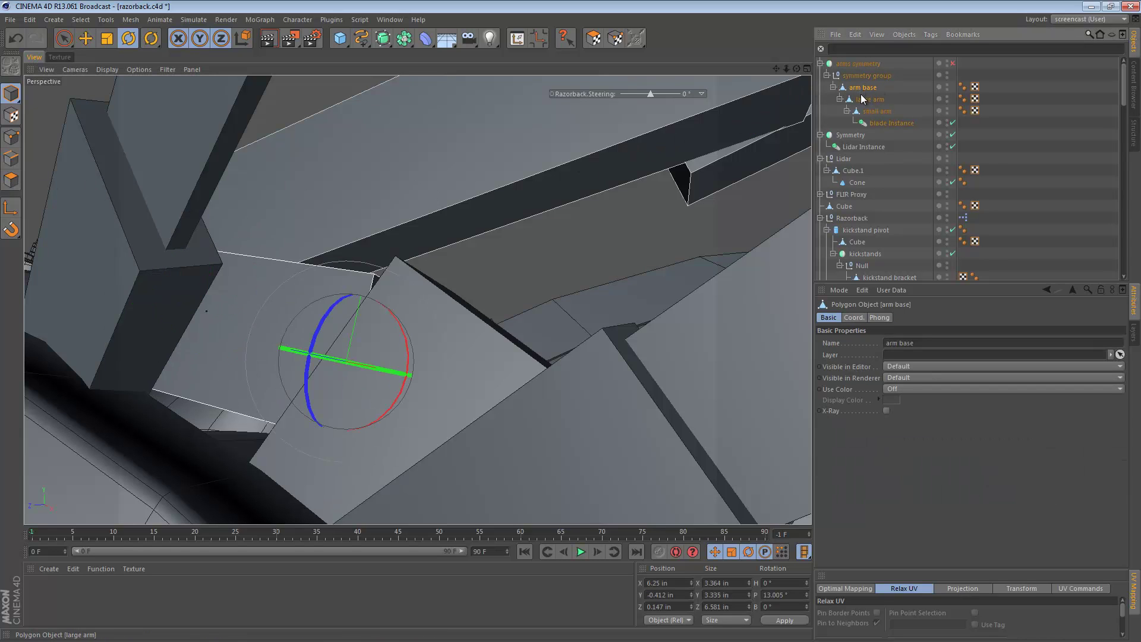
{"action": "key", "text": "alt+g"}
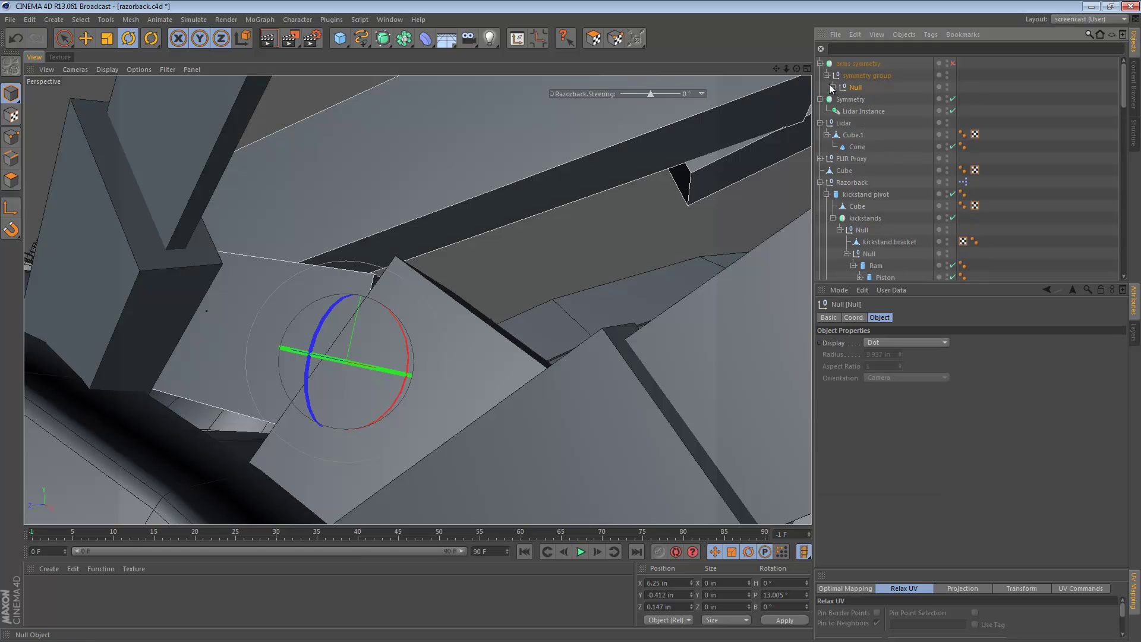
Step: Move only the new null's axis down to about Y -2.109 in and Z 0.539 in, without moving the arm
{"action": "left_click_drag", "start_coordinate": [340, 275], "coordinate": [915, 333], "text": "alt"}
{"action": "left_click_drag", "start_coordinate": [394, 270], "coordinate": [334, 298], "text": "alt"}
{"action": "key", "text": "e"}
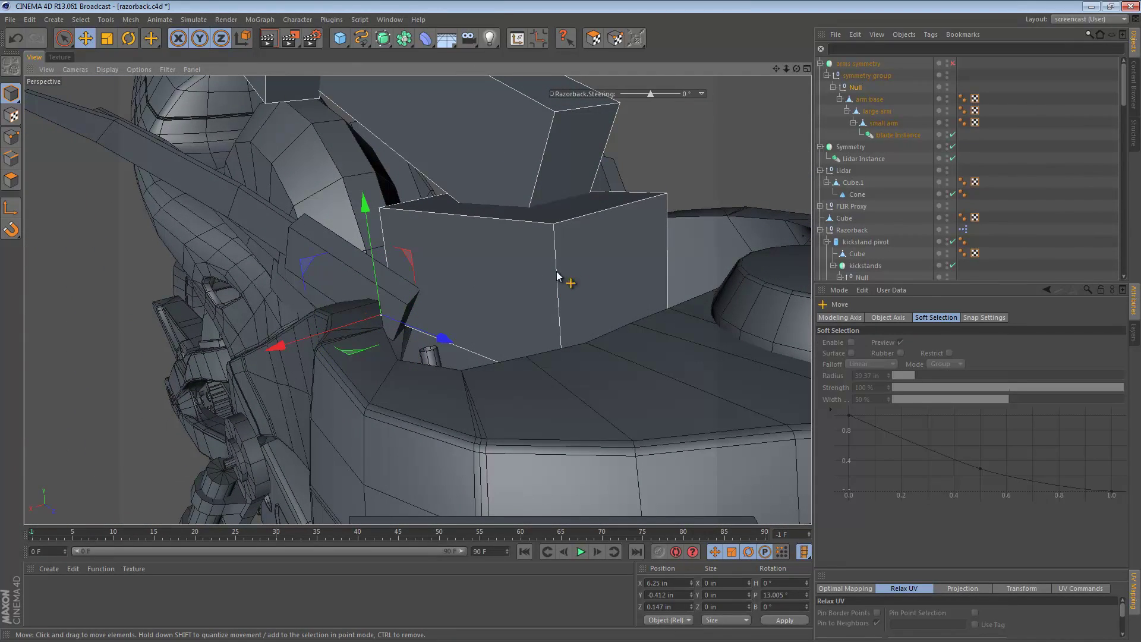
{"action": "left_click_drag", "start_coordinate": [557, 275], "coordinate": [509, 276], "text": "alt"}
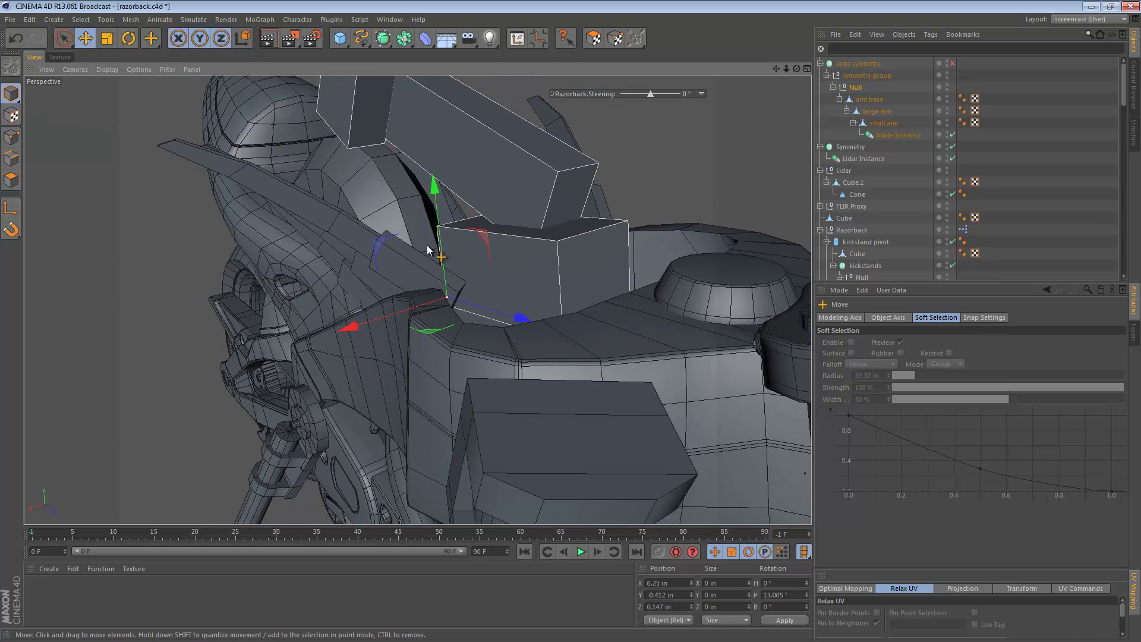
{"action": "left_click_drag", "start_coordinate": [522, 273], "coordinate": [550, 206], "text": "alt"}
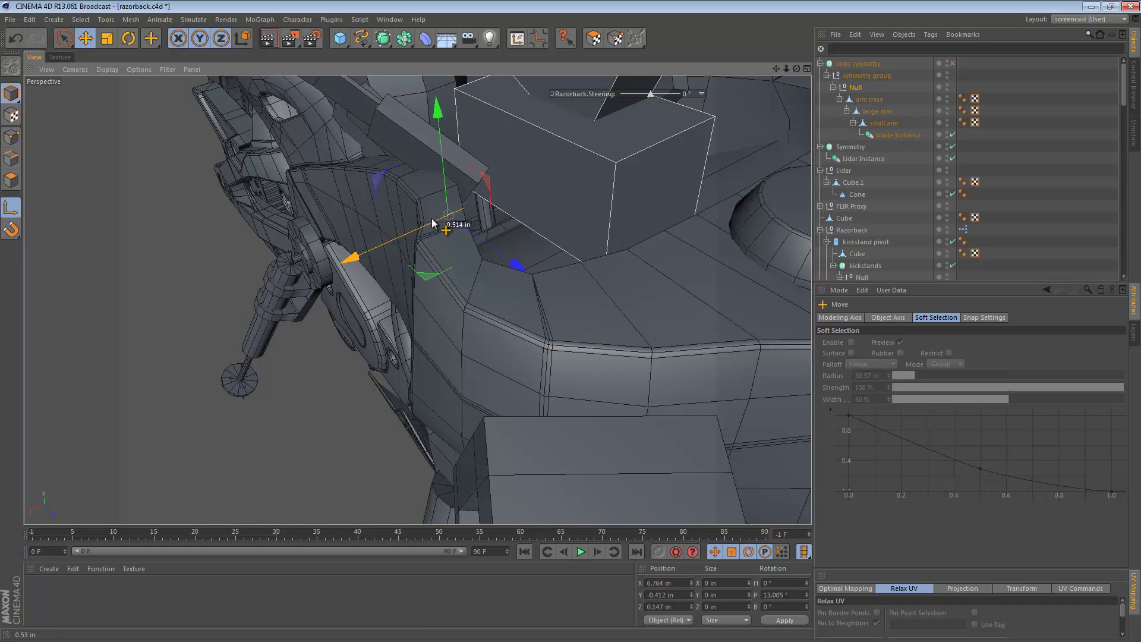
{"action": "left_click_drag", "start_coordinate": [469, 236], "coordinate": [379, 194], "text": "alt"}
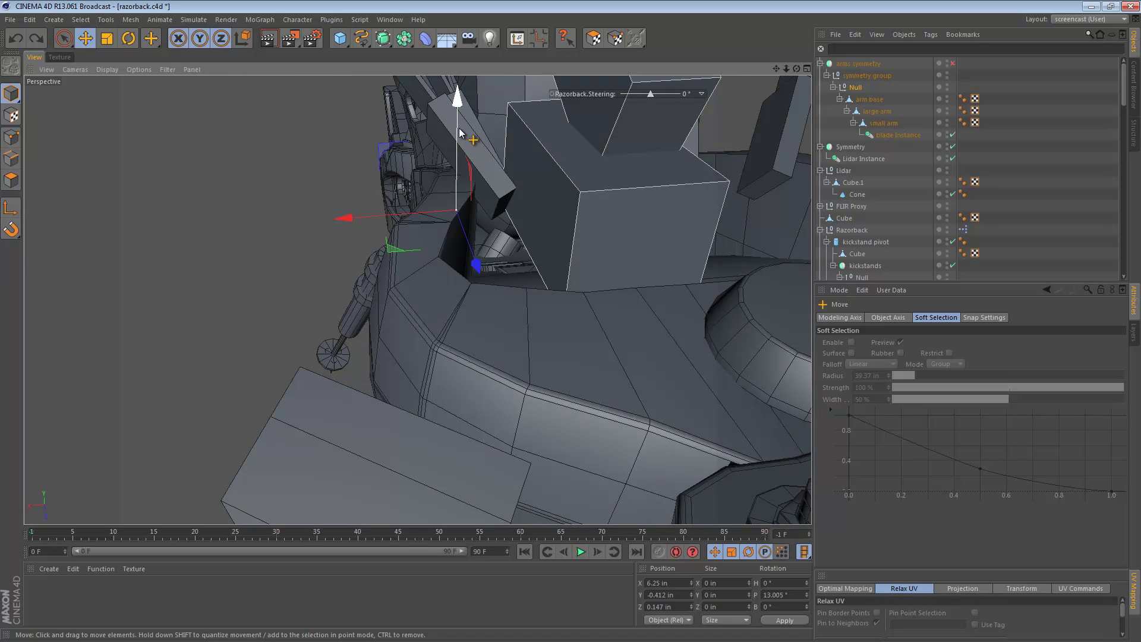
{"action": "left_click_drag", "start_coordinate": [455, 175], "coordinate": [455, 181]}
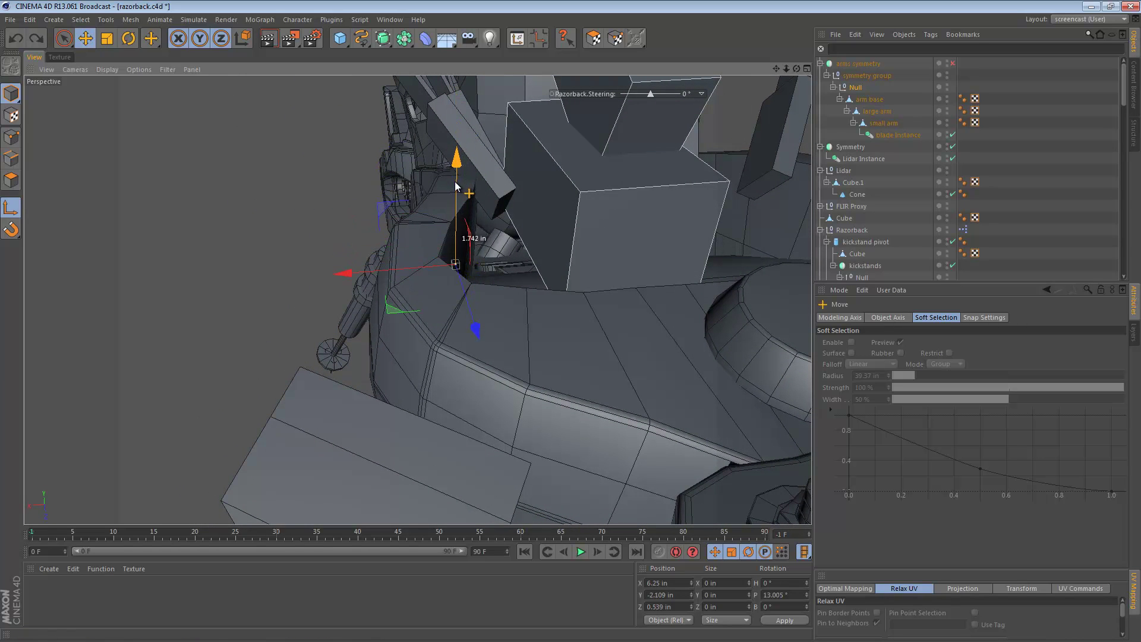
{"action": "key", "text": "l"}
{"action": "left_click_drag", "start_coordinate": [455, 255], "coordinate": [444, 299], "text": "alt"}
{"action": "left_click_drag", "start_coordinate": [452, 346], "coordinate": [547, 199], "text": "alt"}
Step: Rename the new null above the arm base as "pivot"
{"action": "double_click", "coordinate": [860, 87]}
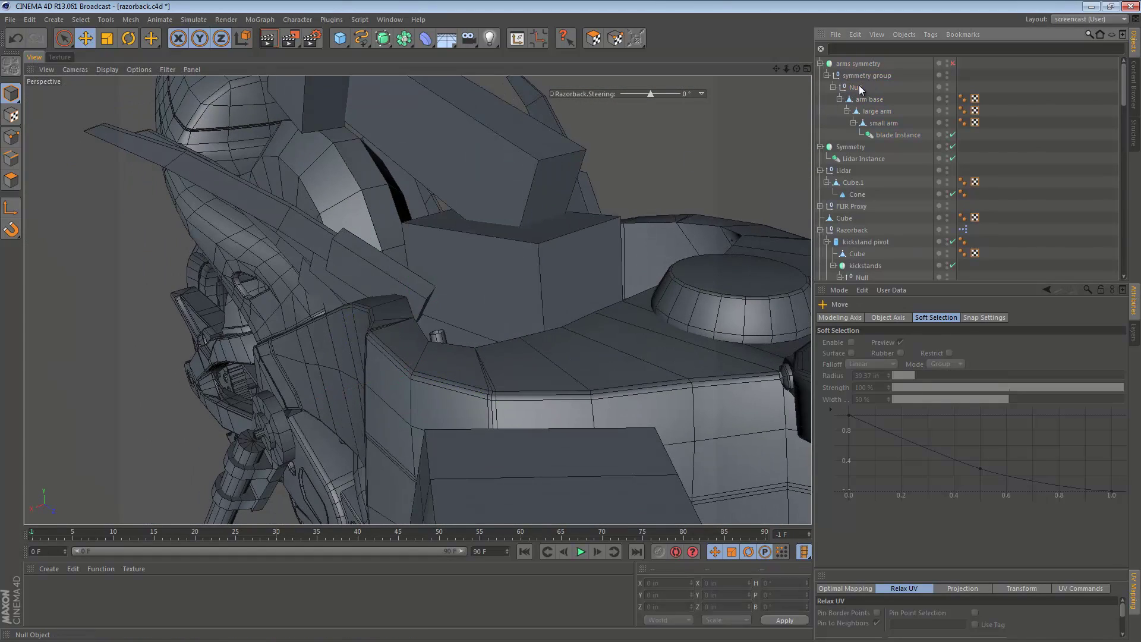
{"action": "type", "text": "pivot"}
{"action": "key", "text": "Return"}
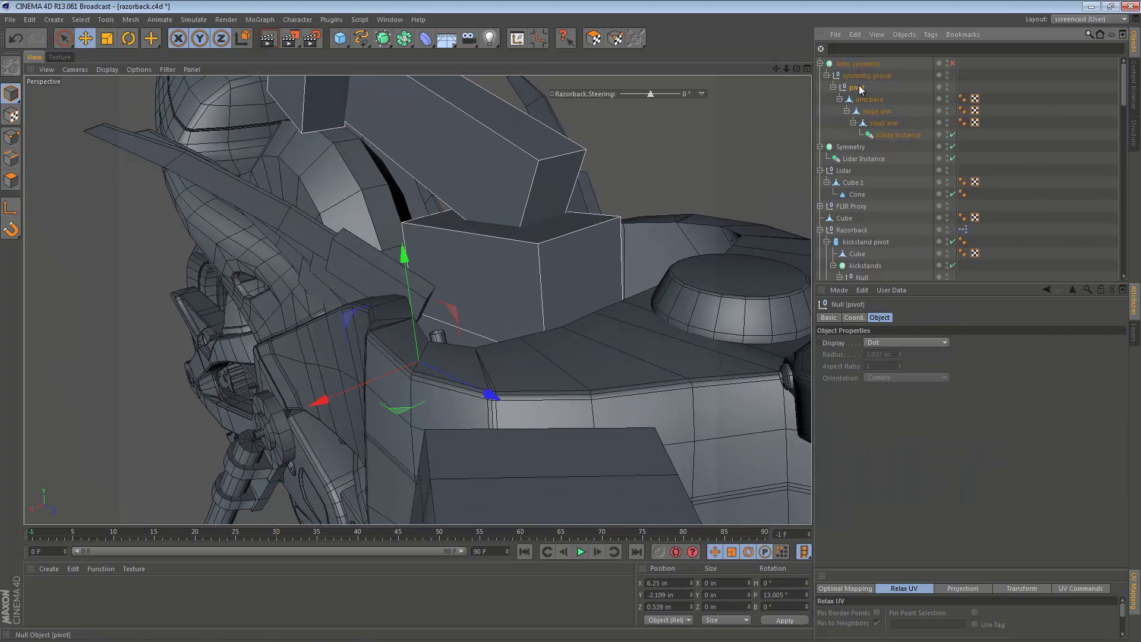
Step: Move only the arm base's axis to about X -3.944 in, Y 3.388 in, Z -1.099 in, near the large arm's joint
{"action": "left_click", "coordinate": [856, 105]}
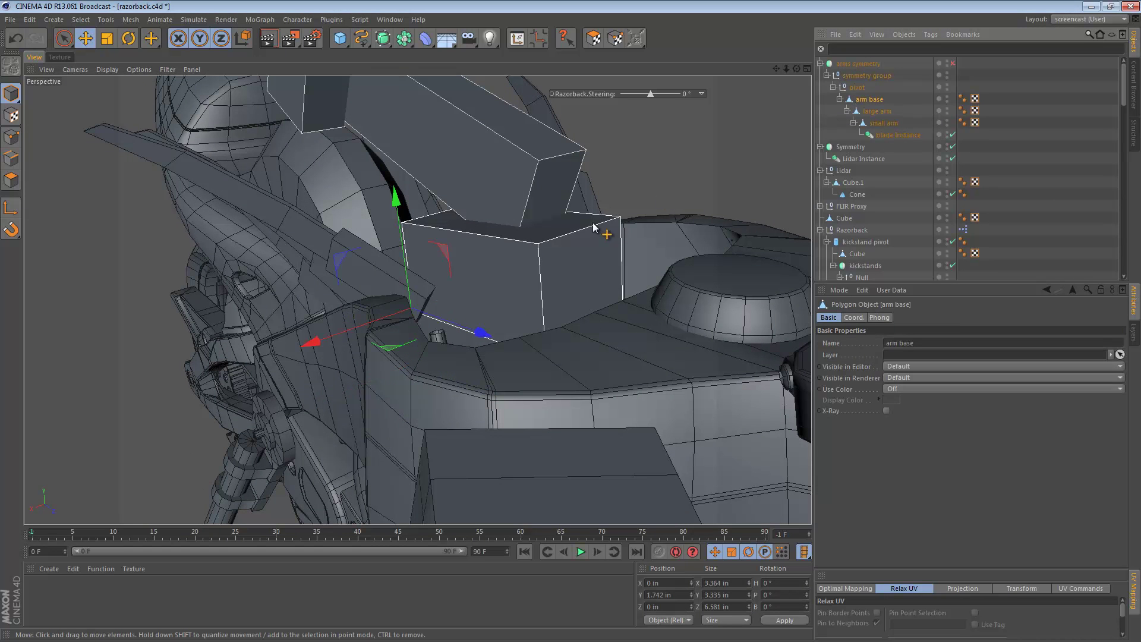
{"action": "left_click_drag", "start_coordinate": [594, 228], "coordinate": [547, 238], "text": "alt"}
{"action": "key", "text": "l"}
{"action": "left_click_drag", "start_coordinate": [459, 307], "coordinate": [635, 211]}
{"action": "key", "text": "l"}
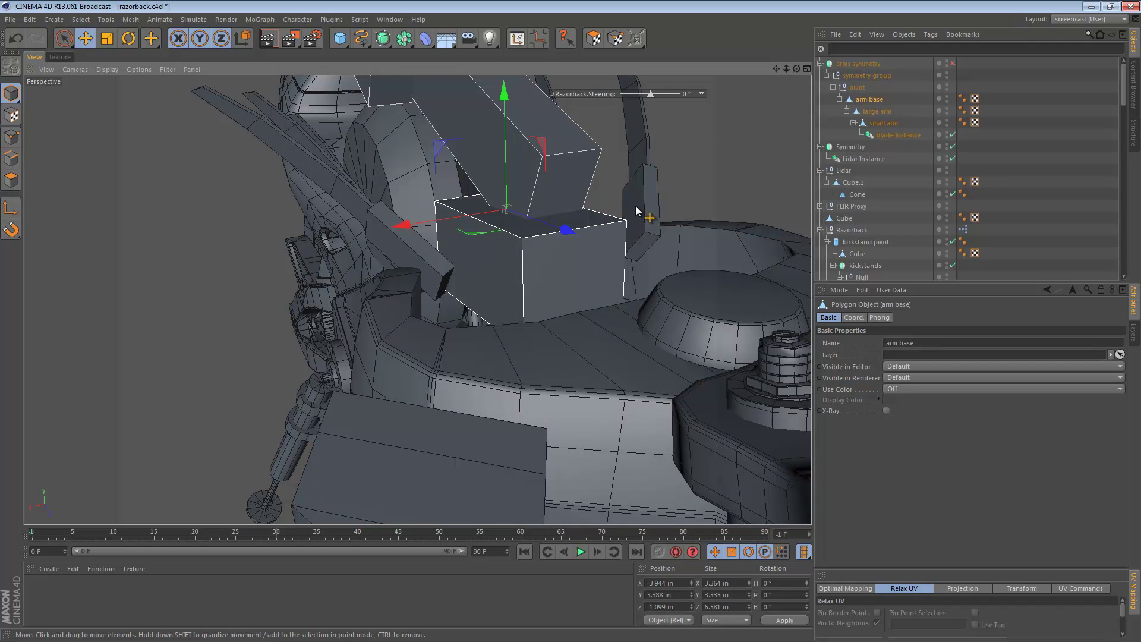
Step: Raise only the pivot null's axis to about Y -0.712 in and Z 0.216 in, testing its rotation between adjustments
{"action": "left_click", "coordinate": [856, 87]}
{"action": "key", "text": "r"}
{"action": "mouse_move", "coordinate": [395, 278]}
{"action": "left_mouse_down"}
{"action": "mouse_move", "coordinate": [327, 358]}
{"action": "mouse_move", "coordinate": [319, 391]}
{"action": "mouse_move", "coordinate": [347, 351]}
{"action": "mouse_move", "coordinate": [401, 319]}
{"action": "mouse_move", "coordinate": [383, 332]}
{"action": "mouse_move", "coordinate": [407, 260]}
{"action": "left_mouse_up"}
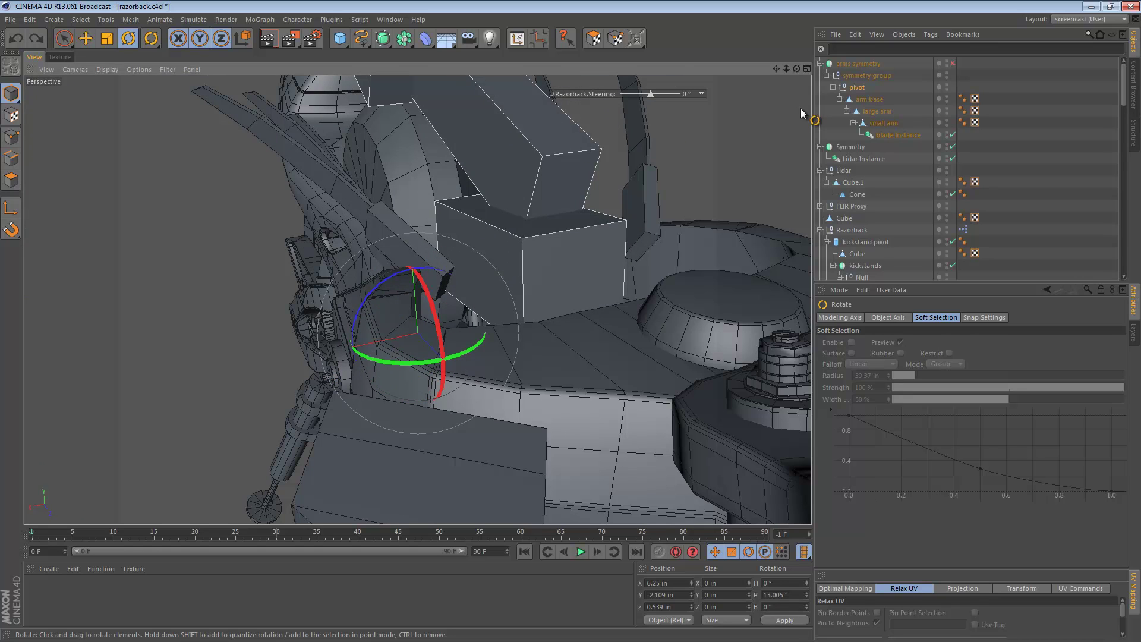
{"action": "left_click", "coordinate": [93, 40]}
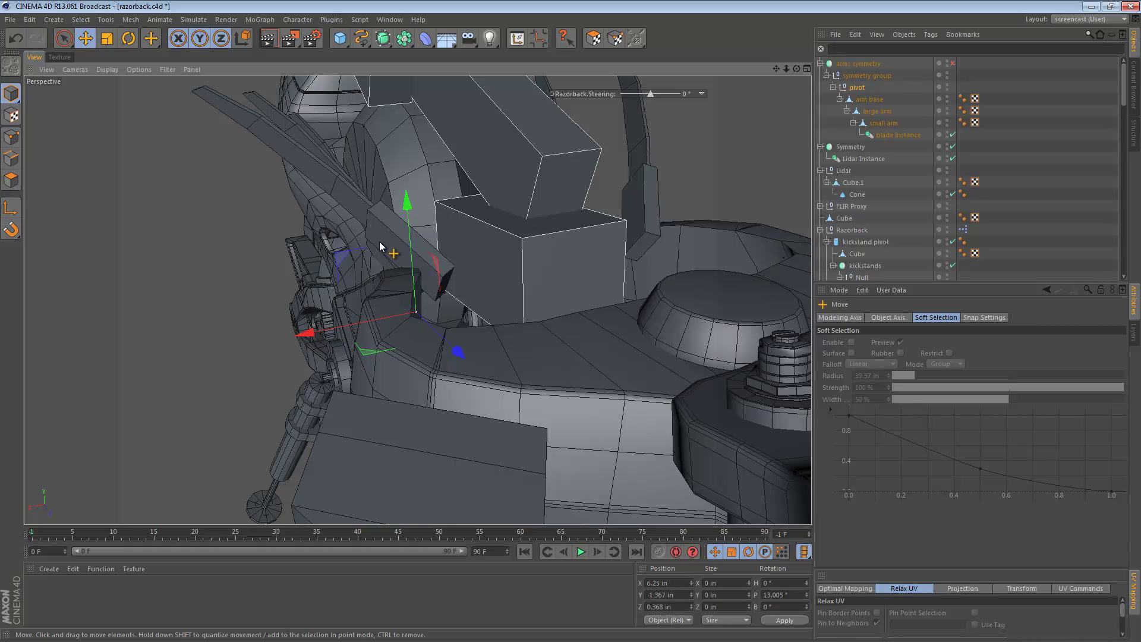
{"action": "key", "text": "r"}
{"action": "left_click_drag", "start_coordinate": [407, 252], "coordinate": [562, 228], "text": "alt"}
{"action": "key", "text": "ctrl+z"}
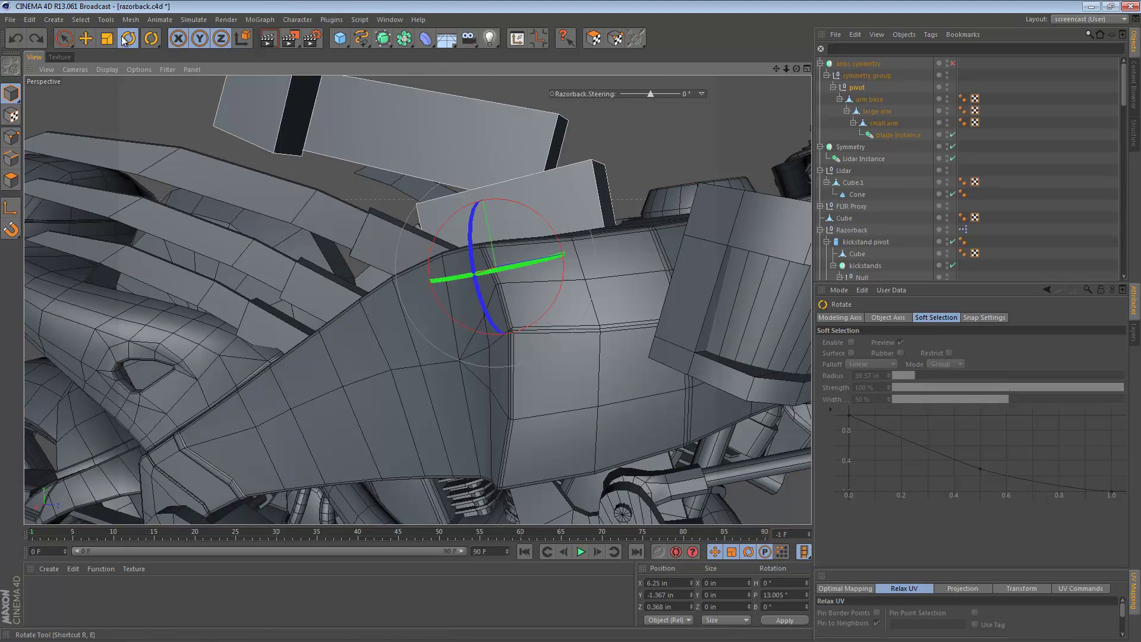
{"action": "left_click", "coordinate": [86, 39]}
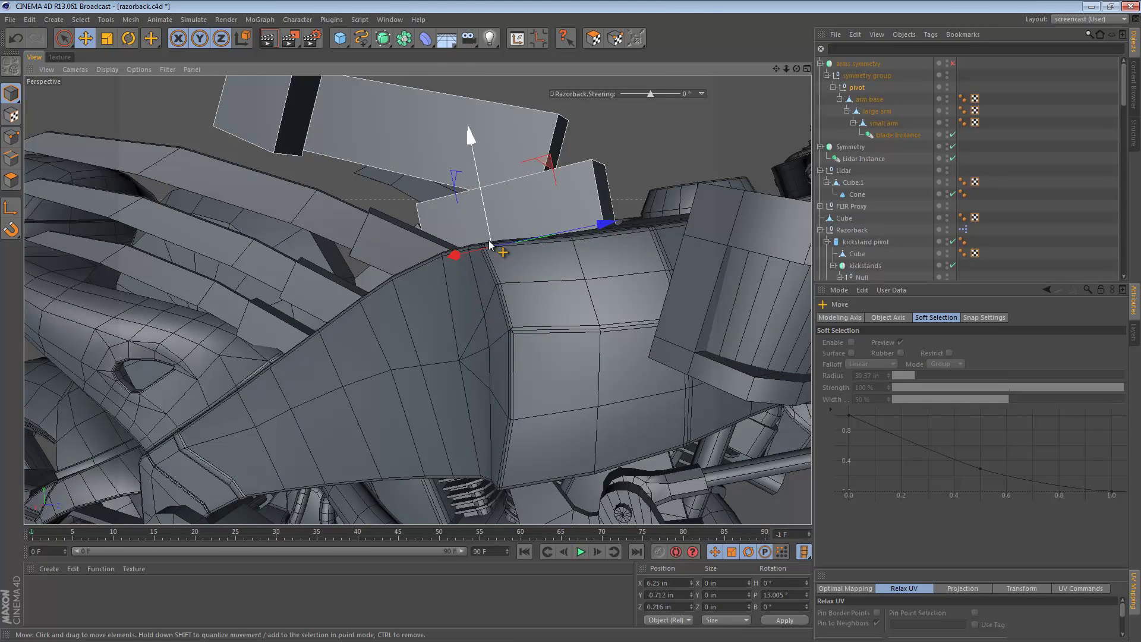
Step: Try swinging the arm outward by rotating the pivot null, and undo the rotation
{"action": "left_click_drag", "start_coordinate": [503, 242], "coordinate": [310, 265], "text": "alt"}
{"action": "key", "text": "r"}
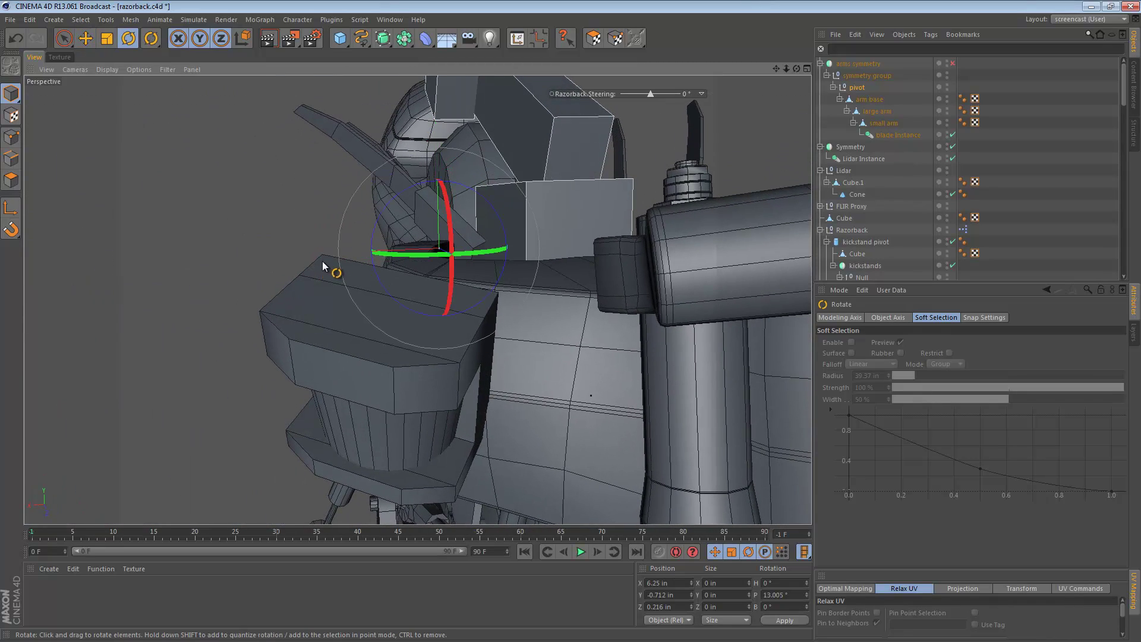
{"action": "left_click_drag", "start_coordinate": [409, 189], "coordinate": [320, 173]}
{"action": "key", "text": "ctrl+z"}
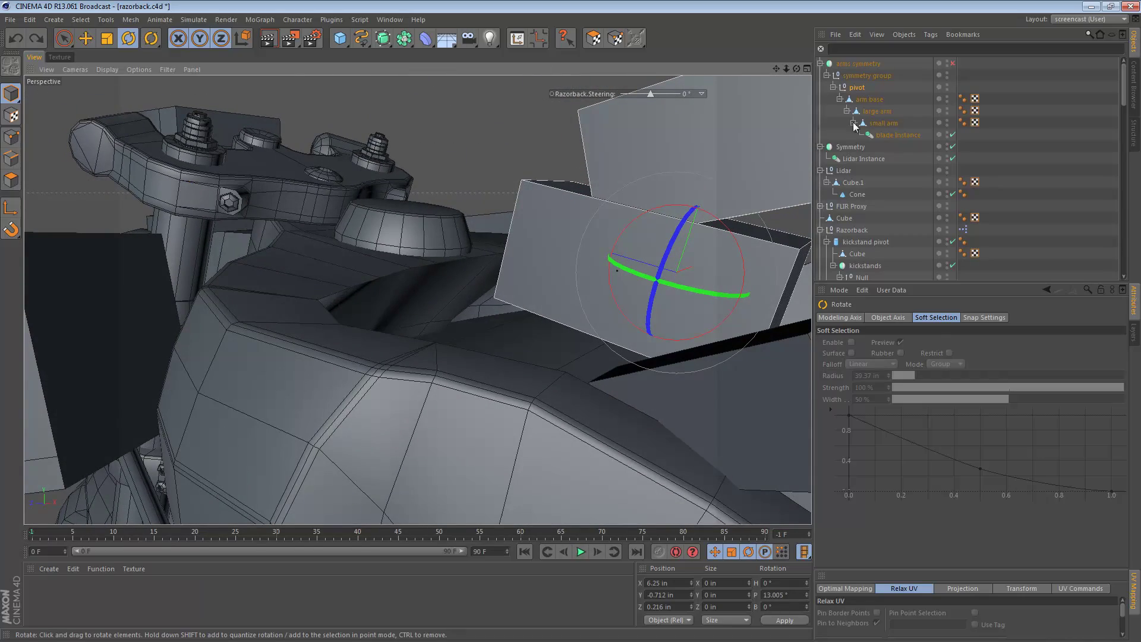
Step: Select the arm base's bottom polygon in a see-through display, restore shading, and lower the polygon to about Y -4.142 in
{"action": "left_click", "coordinate": [862, 99]}
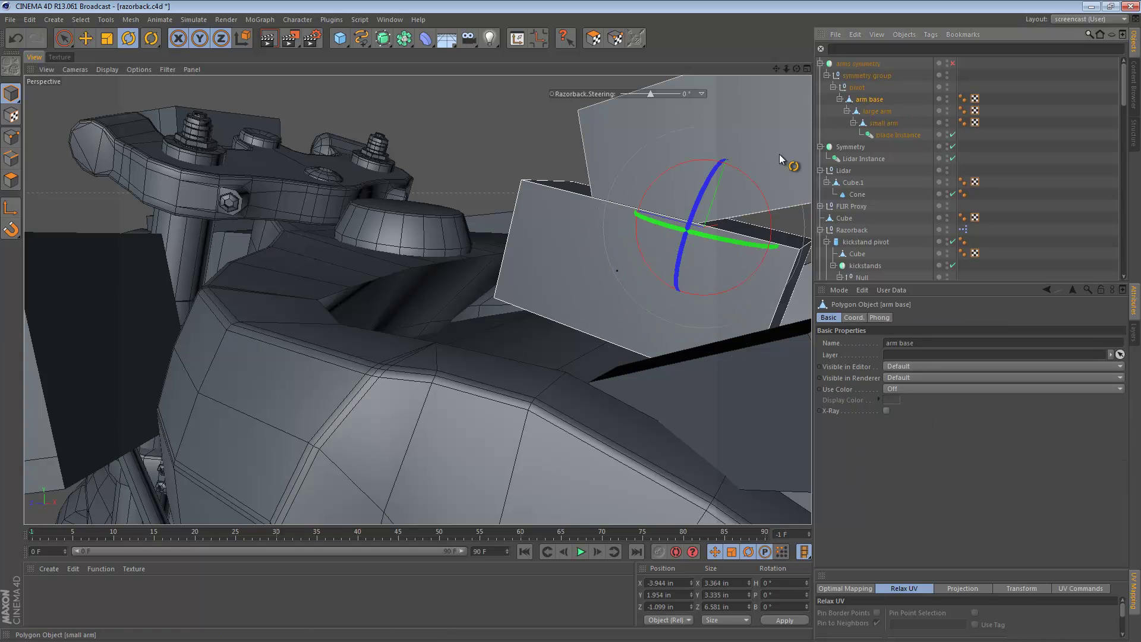
{"action": "left_click", "coordinate": [10, 180]}
{"action": "left_click_drag", "start_coordinate": [603, 223], "coordinate": [596, 261], "text": "alt"}
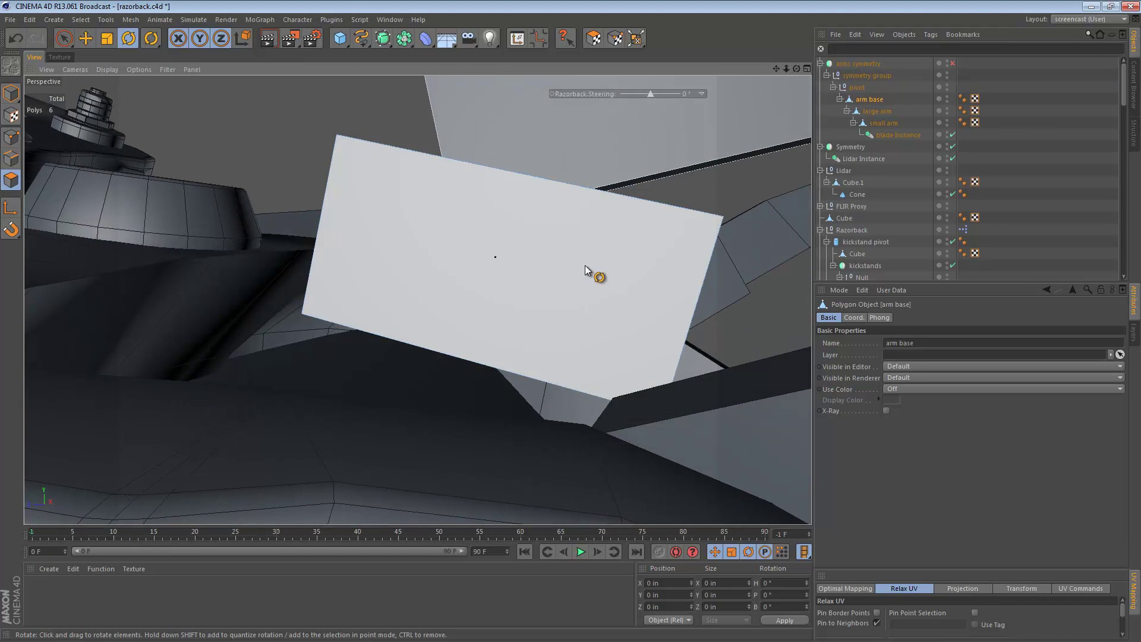
{"action": "key", "text": "n"}
{"action": "key", "text": "g"}
{"action": "left_click_drag", "start_coordinate": [502, 324], "coordinate": [533, 297], "text": "alt"}
{"action": "key", "text": "e"}
{"action": "left_click", "coordinate": [482, 309]}
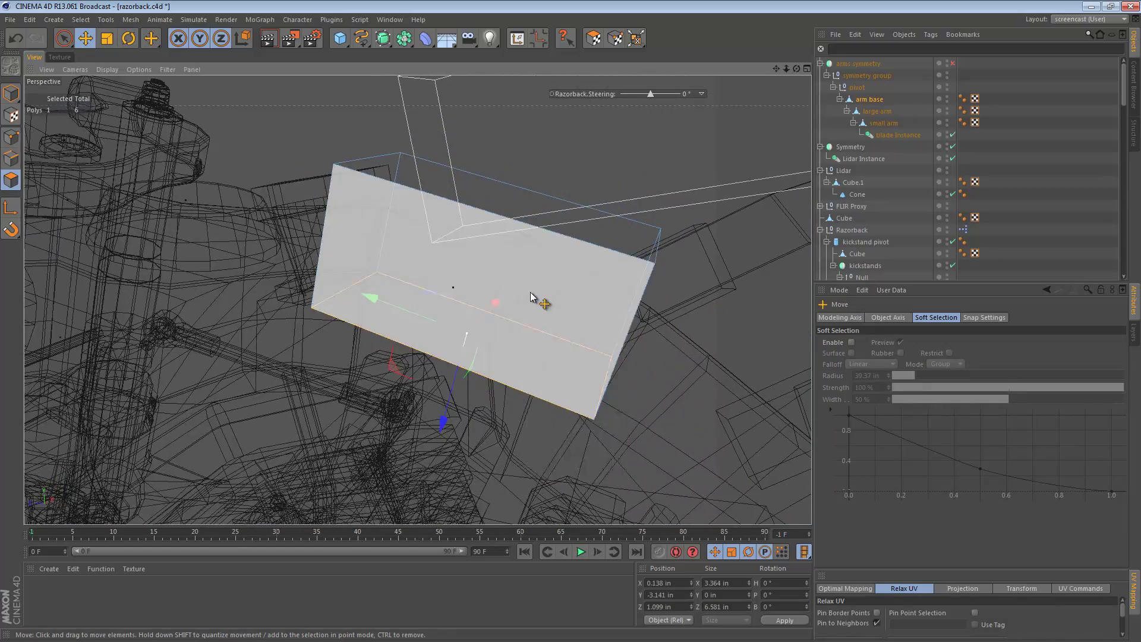
{"action": "key", "text": "n"}
{"action": "key", "text": "a"}
{"action": "mouse_move", "coordinate": [457, 405]}
{"action": "left_mouse_down"}
{"action": "mouse_move", "coordinate": [441, 444]}
{"action": "mouse_move", "coordinate": [442, 432]}
{"action": "left_mouse_up"}
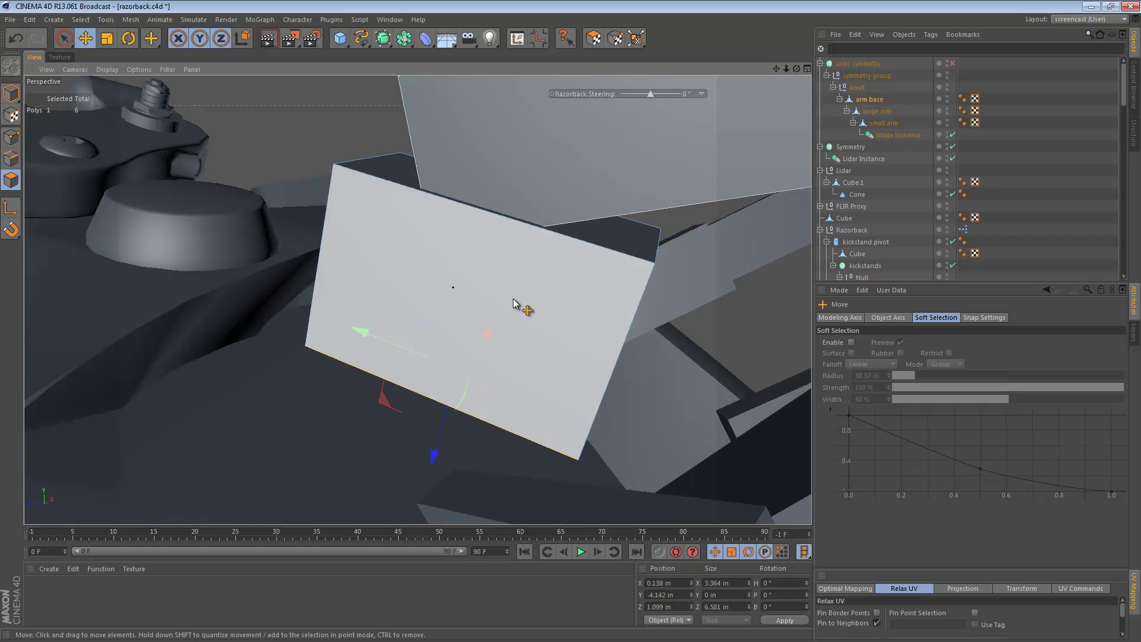
Step: Raise the arm base's bottom polygon slightly to about Y -3.706 in to fit the tank
{"action": "right_click_drag", "start_coordinate": [513, 300], "coordinate": [420, 316], "text": "alt"}
{"action": "left_click_drag", "start_coordinate": [419, 252], "coordinate": [551, 290], "text": "alt"}
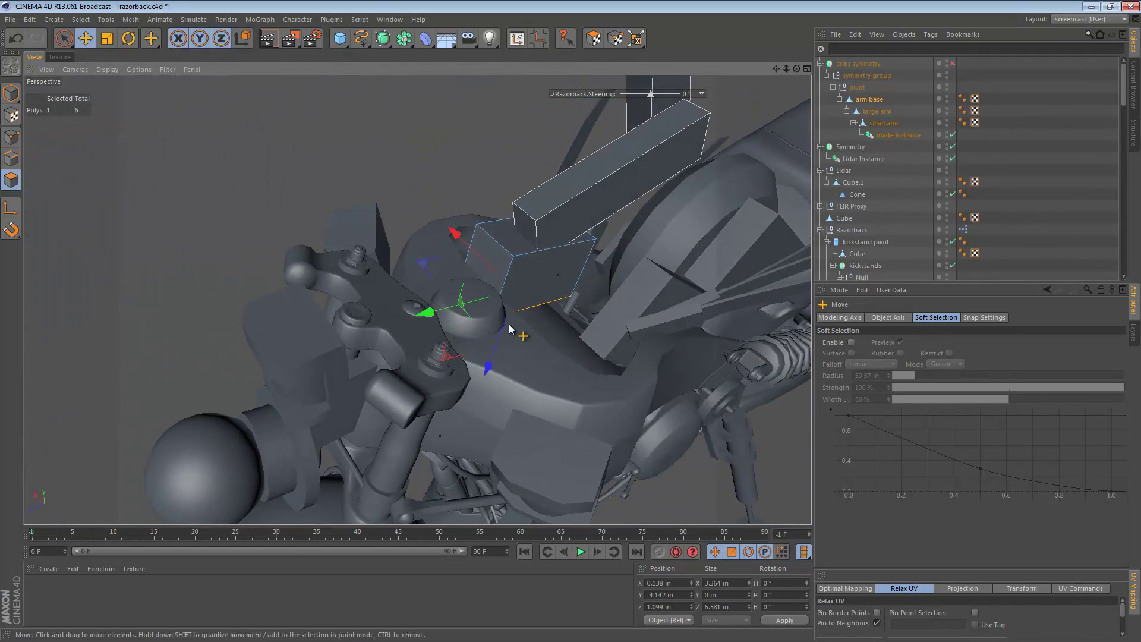
{"action": "left_click_drag", "start_coordinate": [507, 331], "coordinate": [689, 271]}
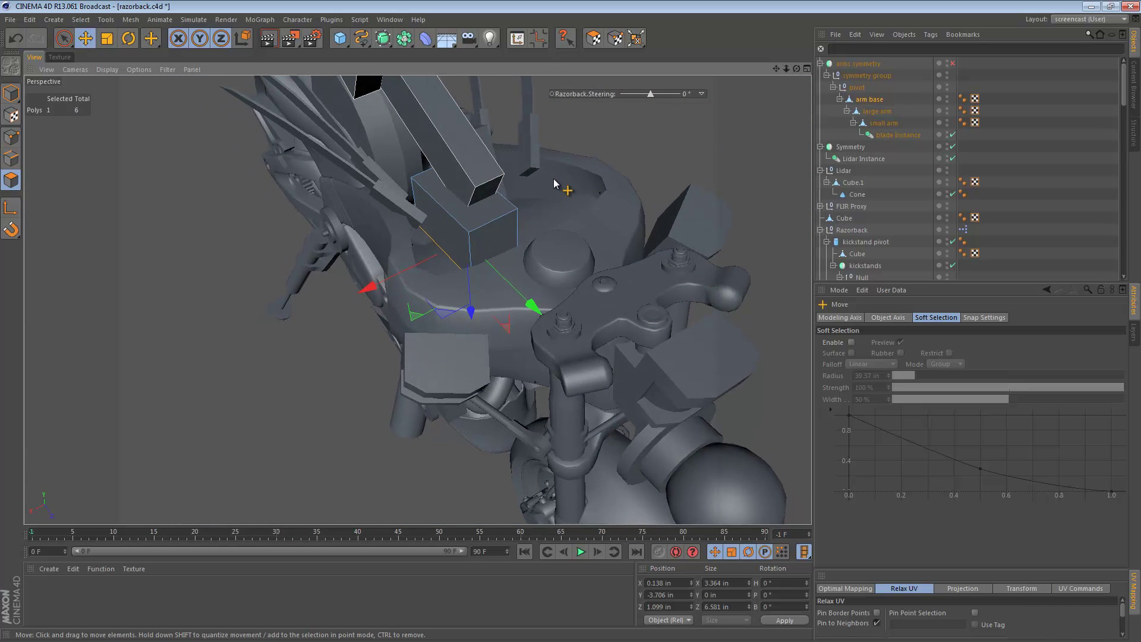
Step: Split the arm base's bottom polygon into its own object and remove the large arm hierarchy duplicated beneath the copy
{"action": "right_click_drag", "start_coordinate": [474, 230], "coordinate": [560, 231], "text": "alt"}
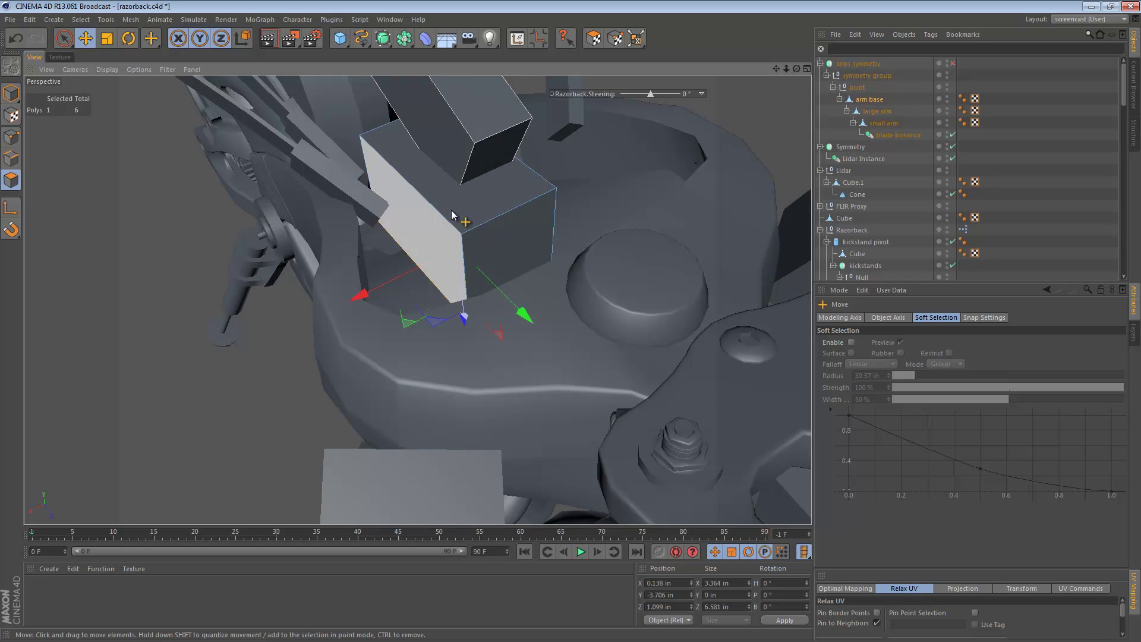
{"action": "right_click", "coordinate": [419, 209]}
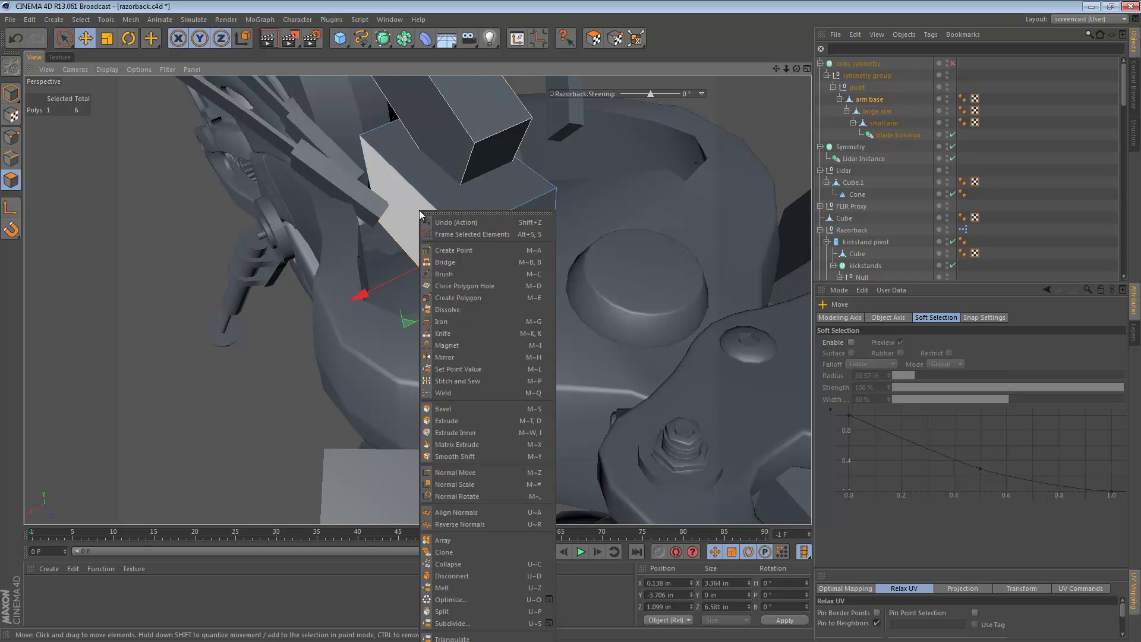
{"action": "left_click", "coordinate": [490, 611]}
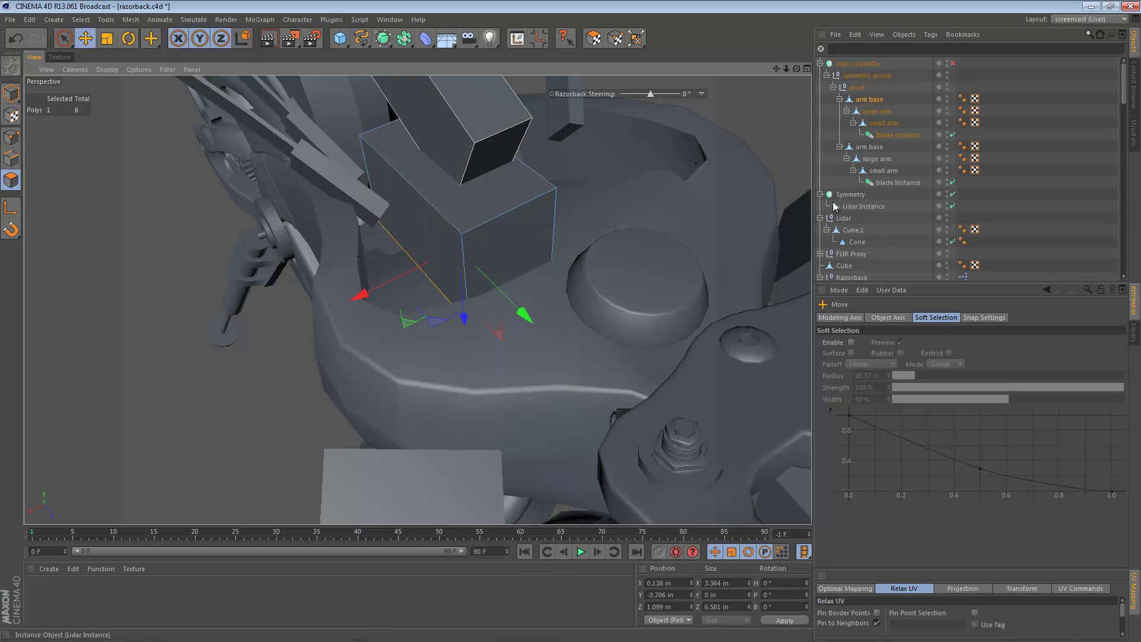
{"action": "left_click", "coordinate": [885, 148]}
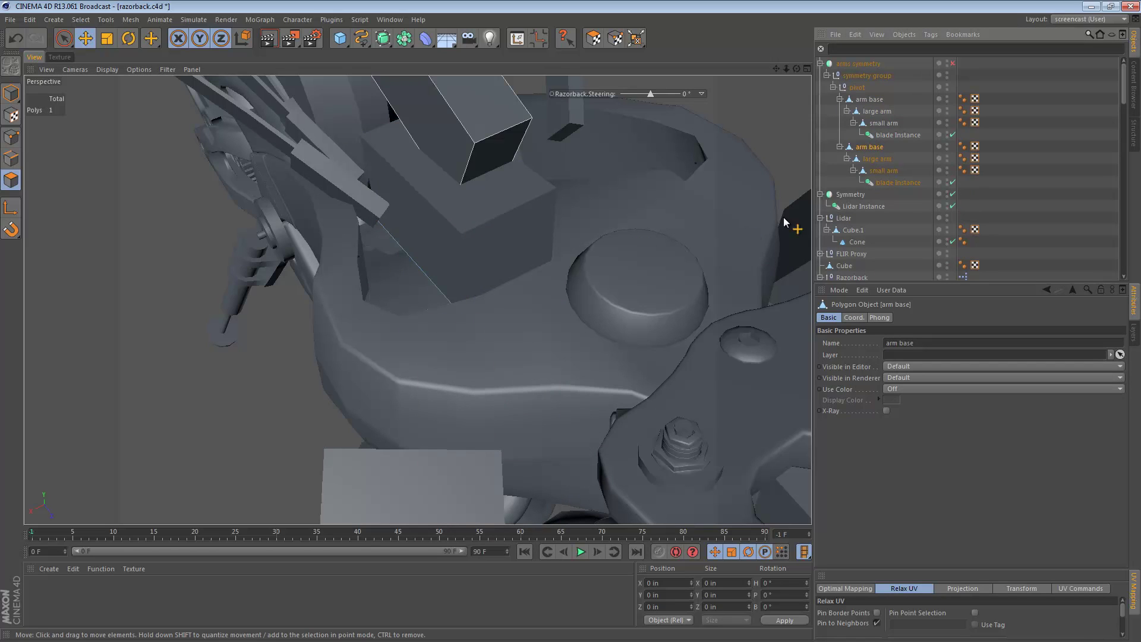
{"action": "left_click", "coordinate": [876, 160]}
{"action": "key", "text": "Delete"}
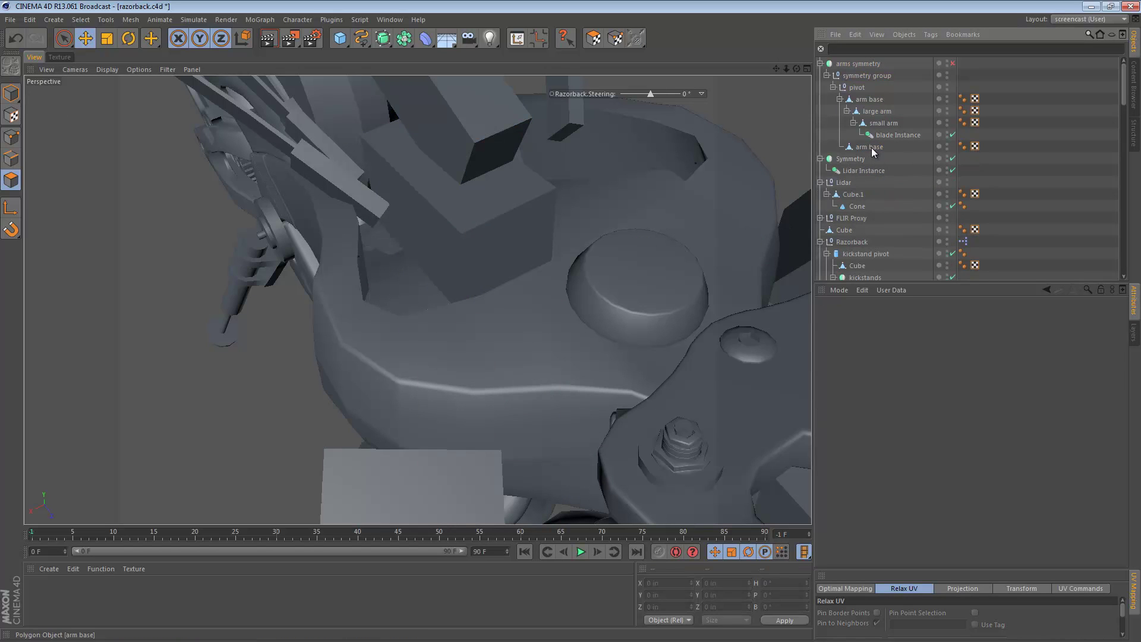
Step: Rename the split arm base copy as pivot and place it above the original arm base under the pivot null
{"action": "left_click", "coordinate": [872, 147]}
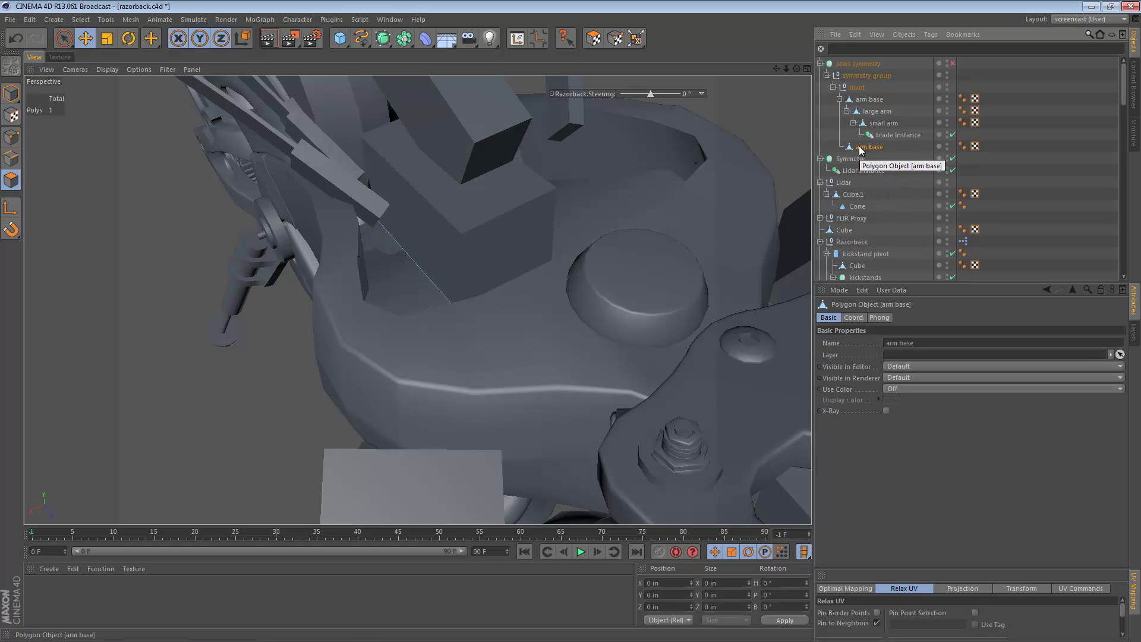
{"action": "double_click", "coordinate": [864, 147]}
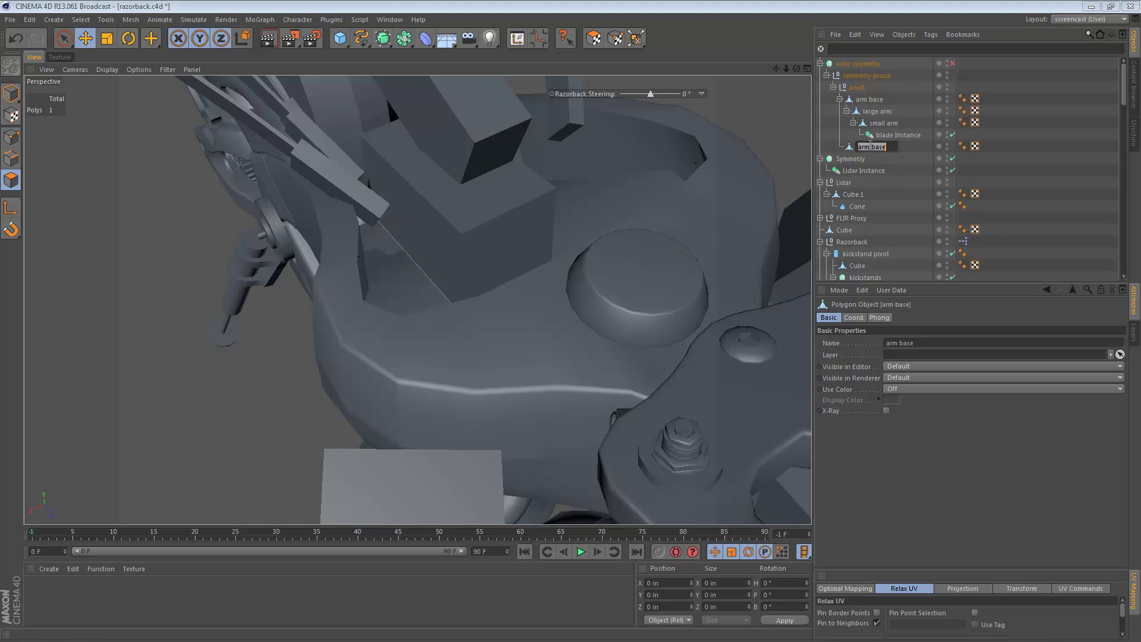
{"action": "type", "text": "pivot"}
{"action": "key", "text": "Return"}
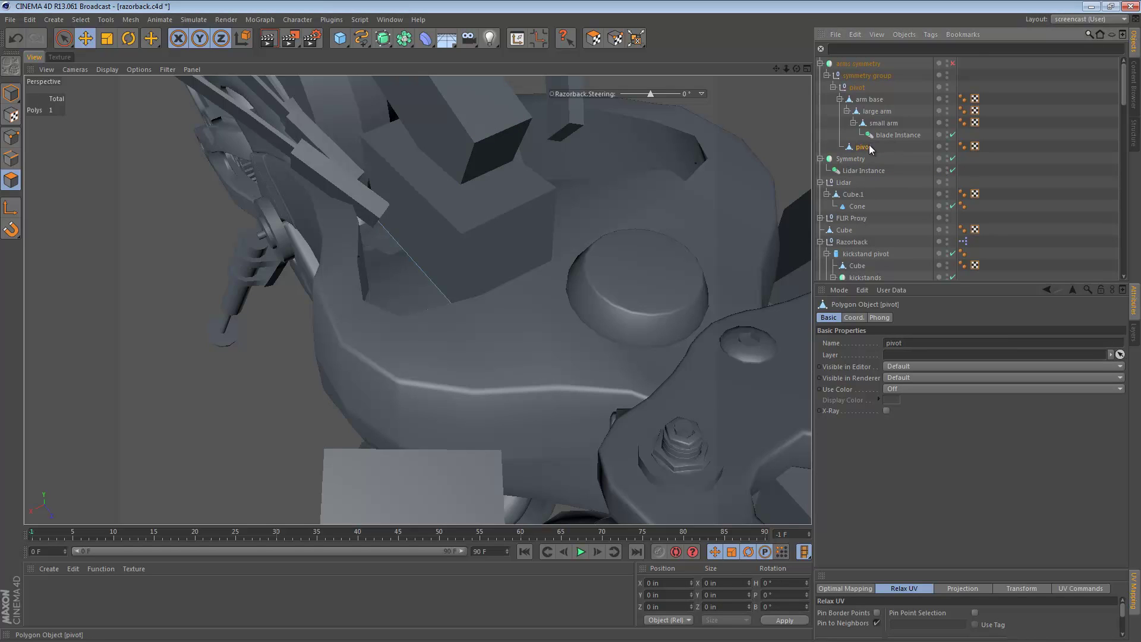
{"action": "left_click", "coordinate": [859, 89]}
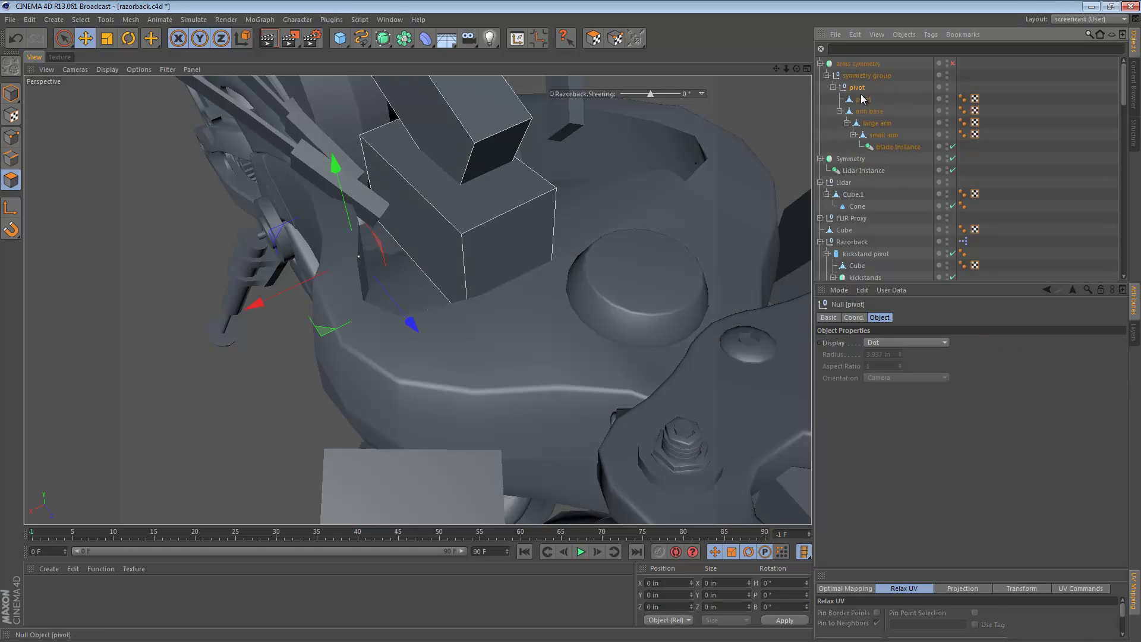
{"action": "left_click", "coordinate": [863, 99]}
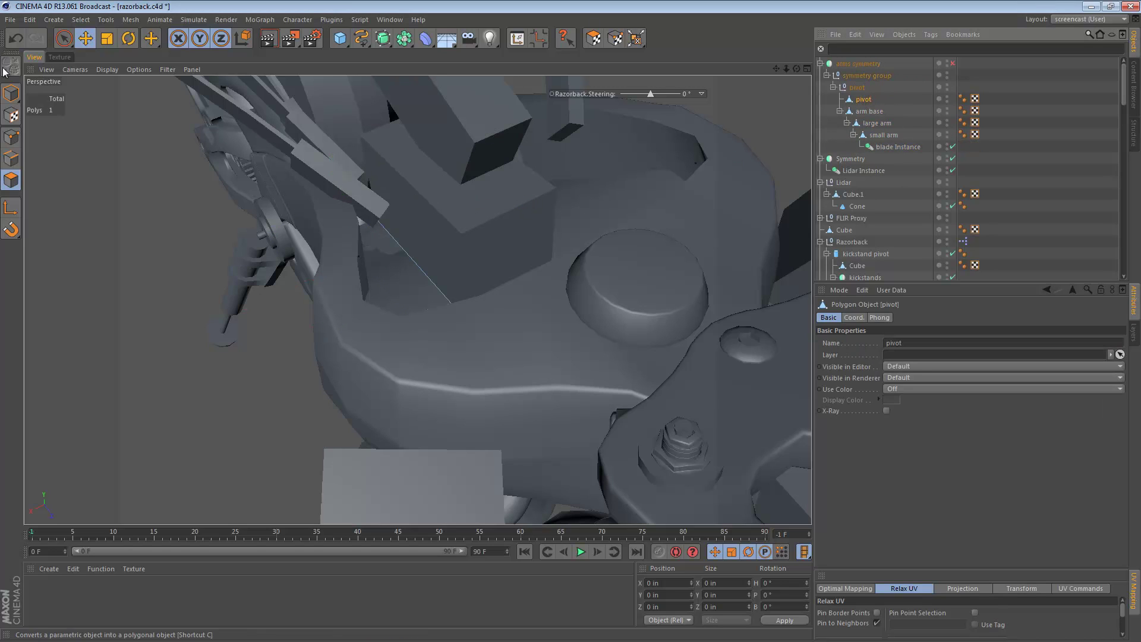
Step: Center the pivot object's axis on its single polygon using Center Axis to
{"action": "left_click", "coordinate": [9, 93]}
{"action": "left_click_drag", "start_coordinate": [308, 268], "coordinate": [585, 169], "text": "alt"}
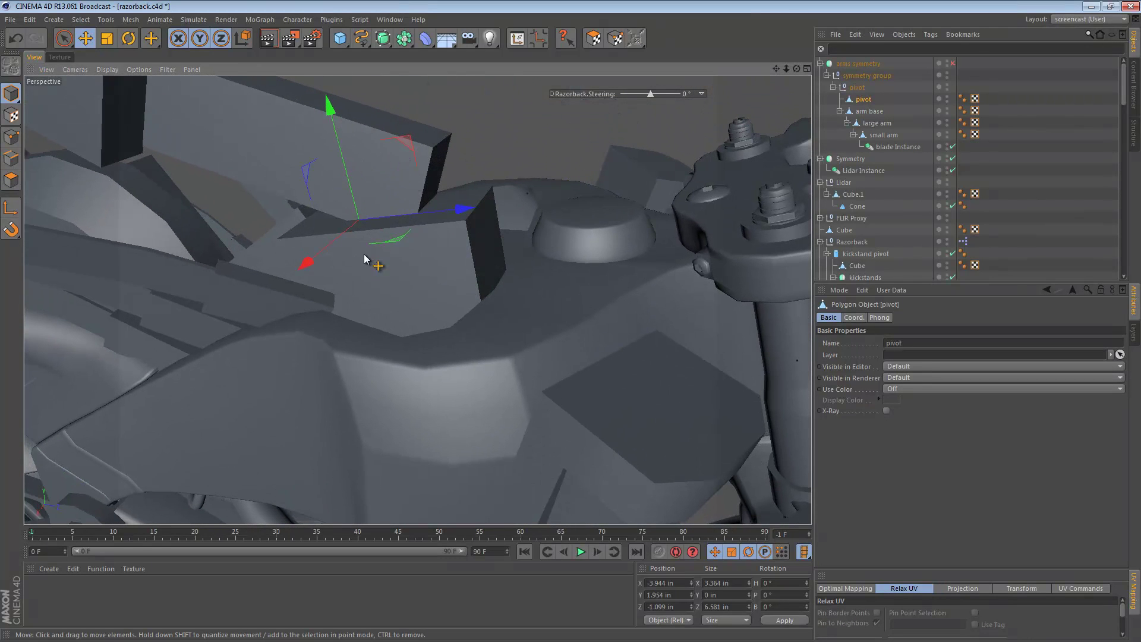
{"action": "left_click_drag", "start_coordinate": [364, 255], "coordinate": [431, 251], "text": "alt"}
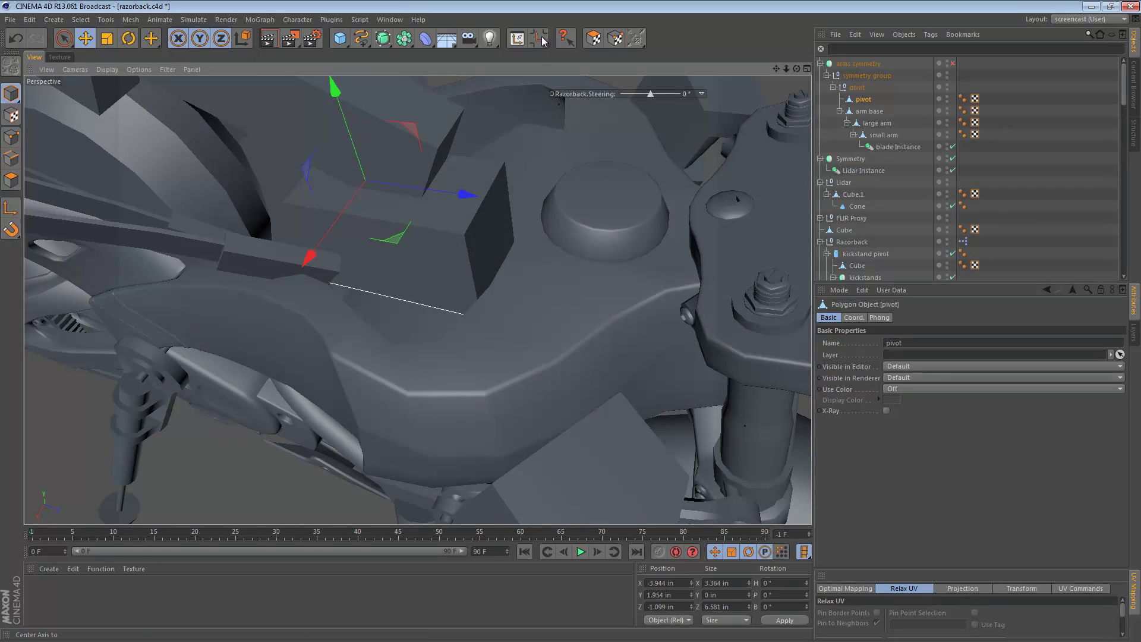
{"action": "left_click_drag", "start_coordinate": [454, 177], "coordinate": [125, 240], "text": "alt"}
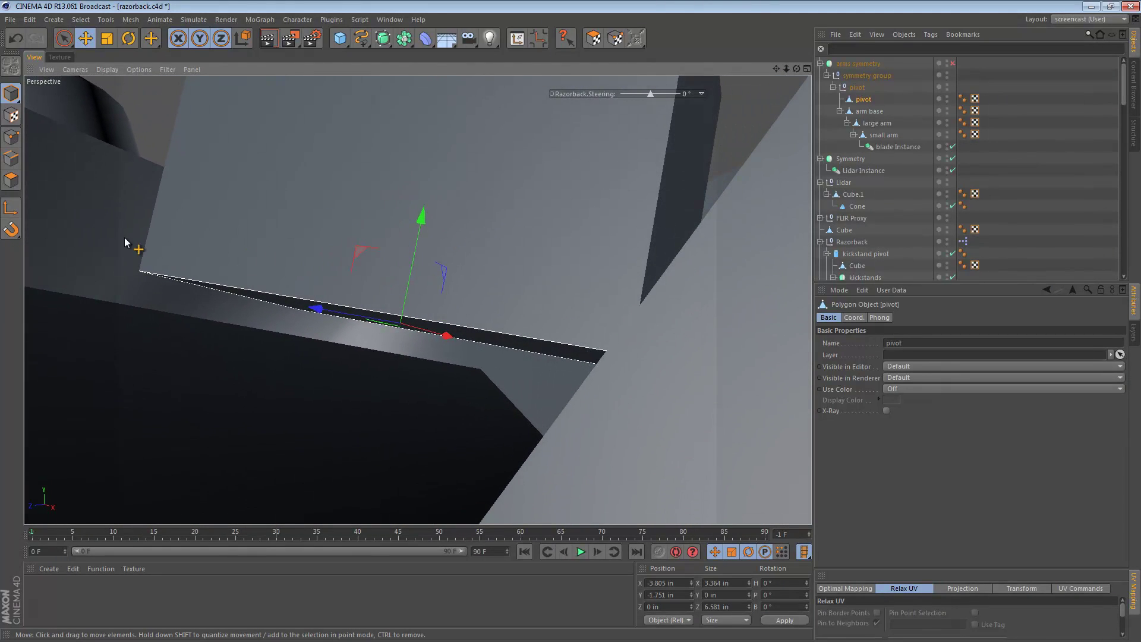
Step: Extrude the pivot object's polygon about 0.445 in with caps created, forming a thin slab
{"action": "left_click", "coordinate": [11, 179]}
{"action": "left_click", "coordinate": [348, 311]}
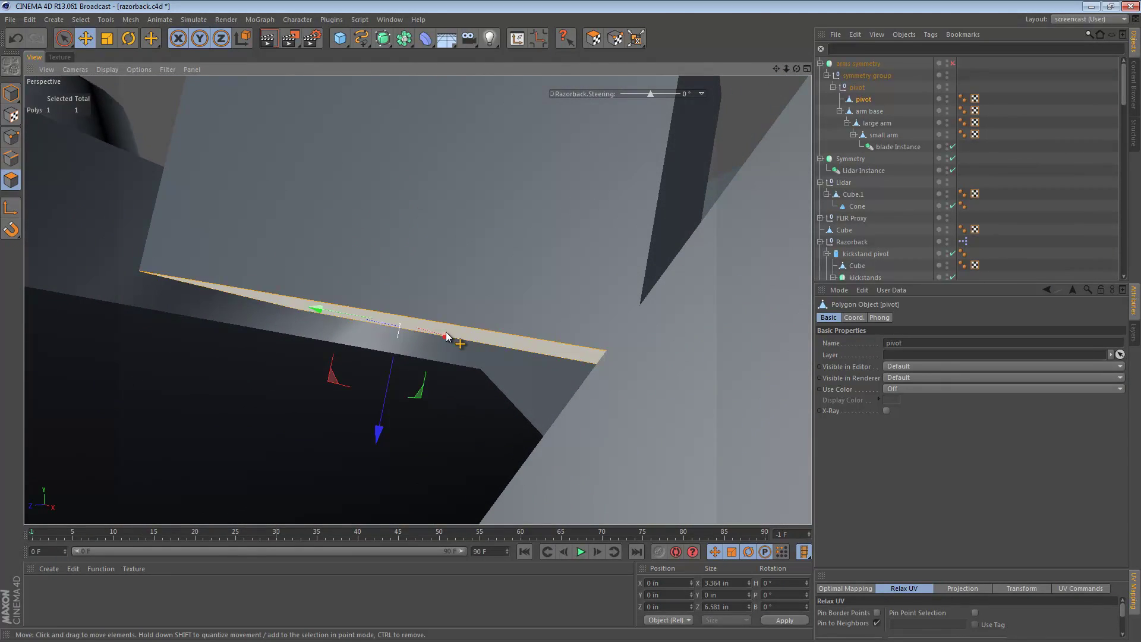
{"action": "key", "text": "d"}
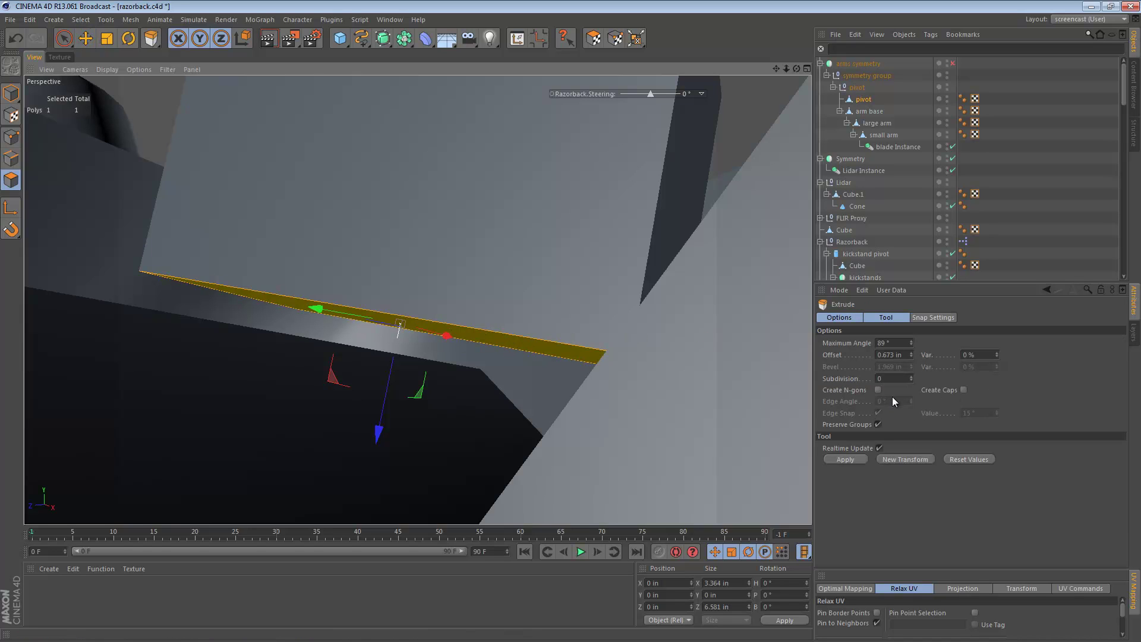
{"action": "left_click", "coordinate": [963, 390]}
{"action": "left_click_drag", "start_coordinate": [653, 374], "coordinate": [572, 345]}
{"action": "left_click_drag", "start_coordinate": [572, 345], "coordinate": [539, 400]}
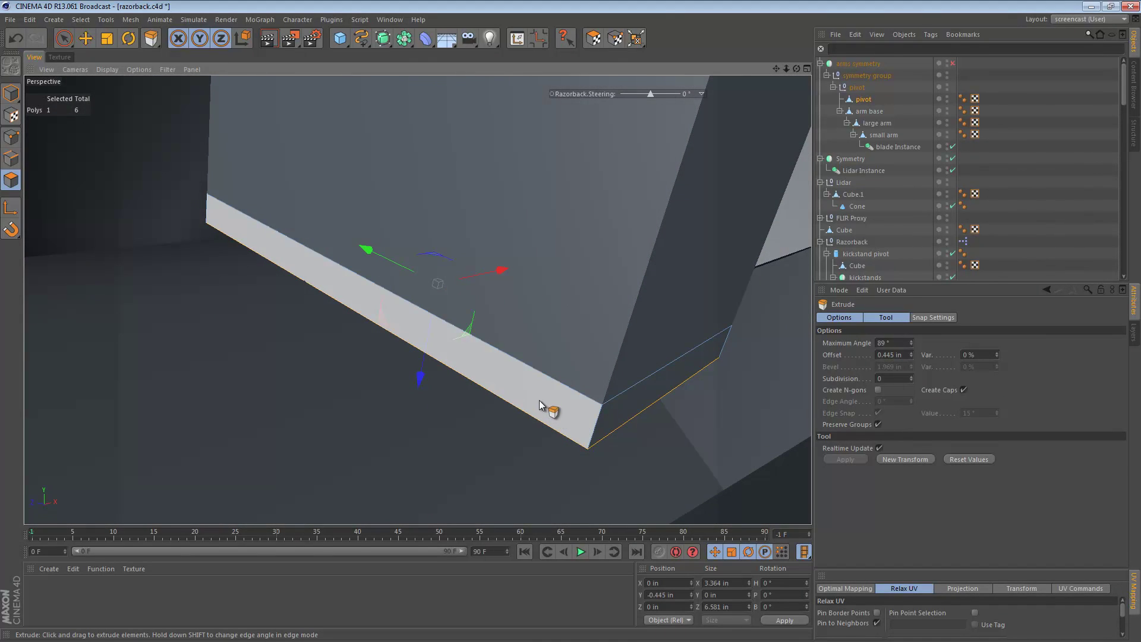
Step: Loop-select the slab's four side polygons and push them outward about 0.319 in with Normal Move
{"action": "right_click", "coordinate": [540, 400]}
{"action": "left_click", "coordinate": [601, 429]}
{"action": "left_click", "coordinate": [574, 392]}
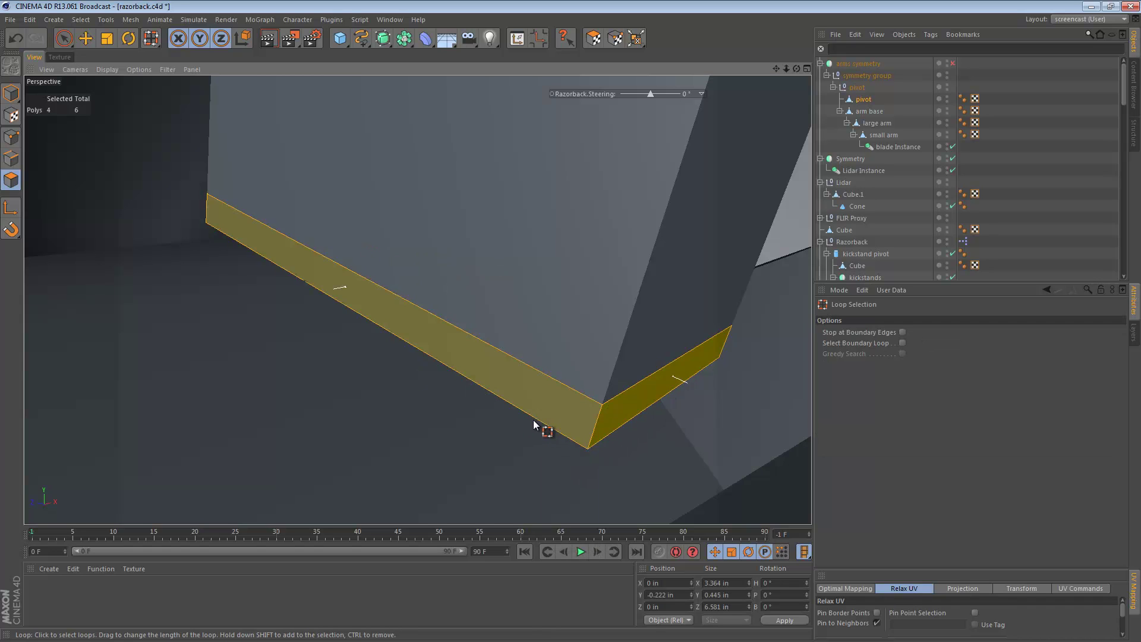
{"action": "right_click", "coordinate": [536, 368]}
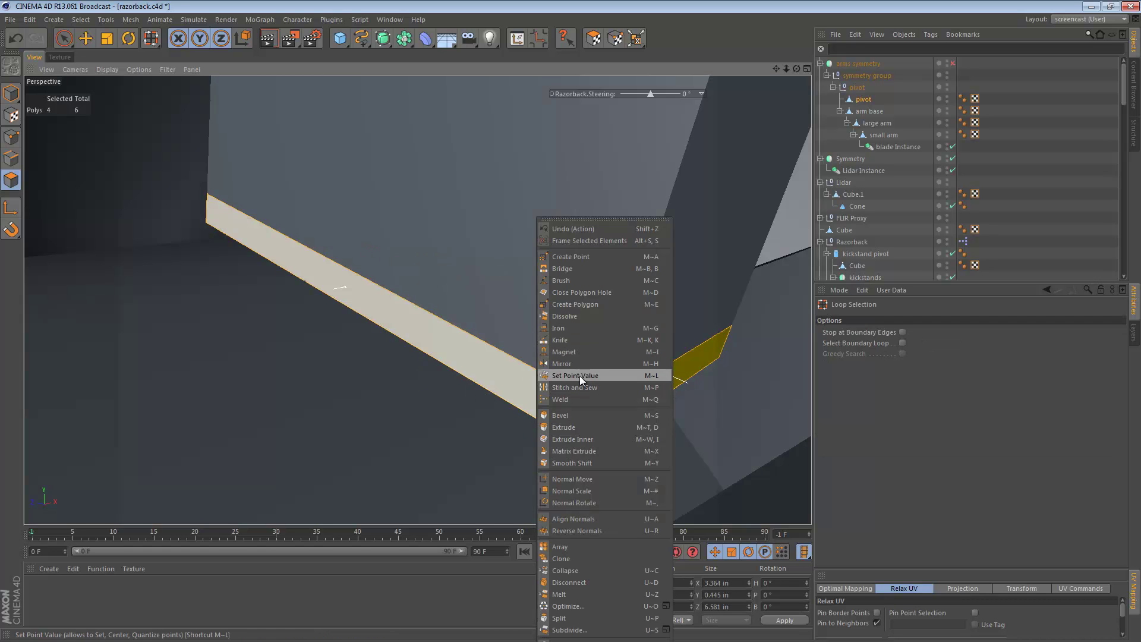
{"action": "left_click", "coordinate": [606, 478]}
{"action": "left_click_drag", "start_coordinate": [509, 394], "coordinate": [572, 345]}
{"action": "right_click_drag", "start_coordinate": [565, 354], "coordinate": [389, 354], "text": "alt"}
{"action": "left_click_drag", "start_coordinate": [446, 300], "coordinate": [409, 358], "text": "alt"}
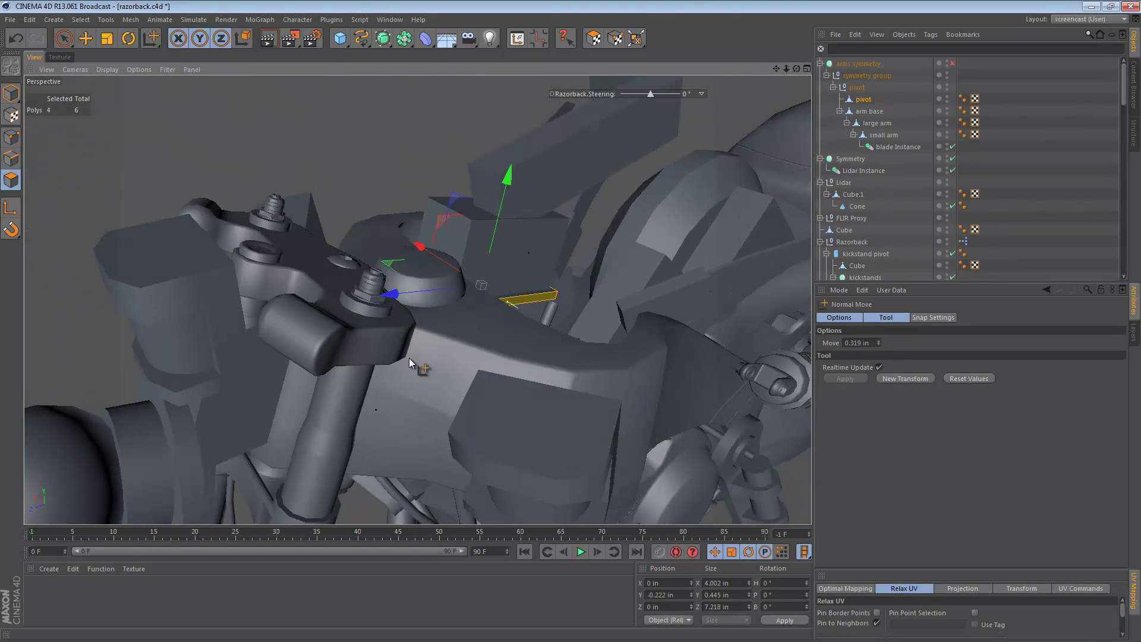
Step: Select the pivot slab's long outer side polygon and extrude it outward to about X 3.513 in
{"action": "left_click_drag", "start_coordinate": [475, 280], "coordinate": [622, 416], "text": "alt"}
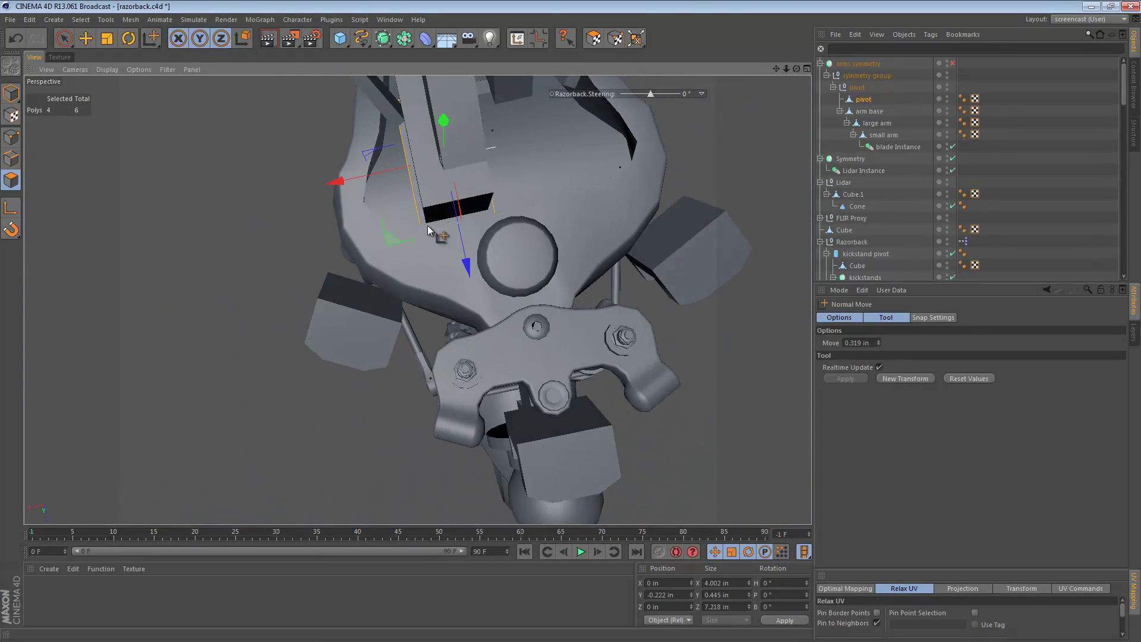
{"action": "right_click_drag", "start_coordinate": [426, 214], "coordinate": [530, 213], "text": "alt"}
{"action": "left_click_drag", "start_coordinate": [530, 213], "coordinate": [447, 291], "text": "alt"}
{"action": "key", "text": "e"}
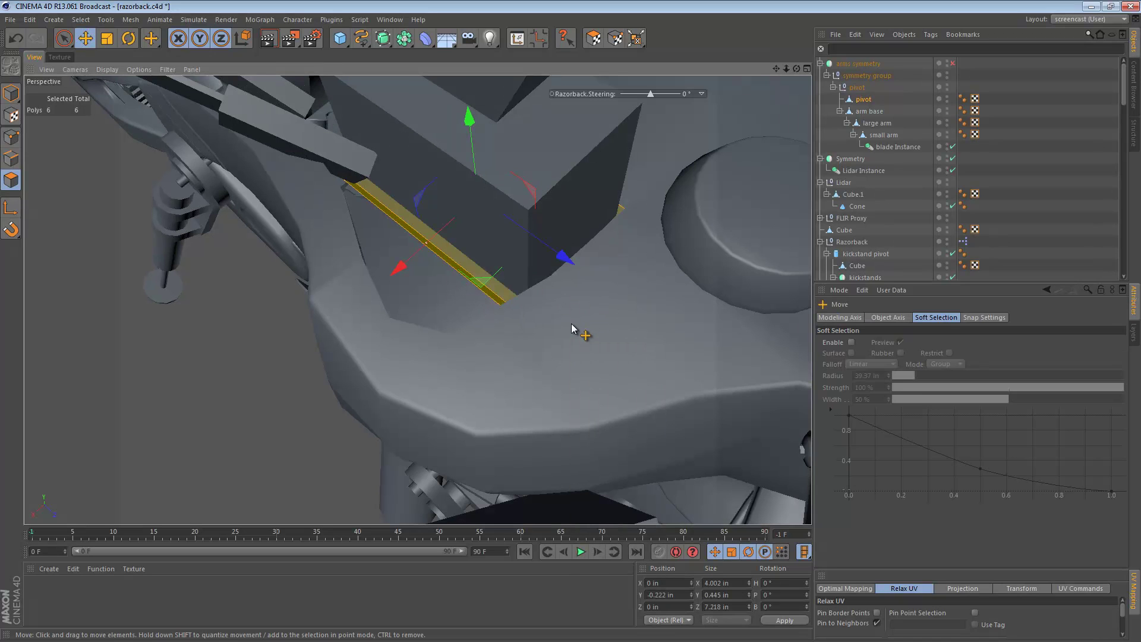
{"action": "key", "text": "r"}
{"action": "key", "text": "i"}
{"action": "key", "text": "e"}
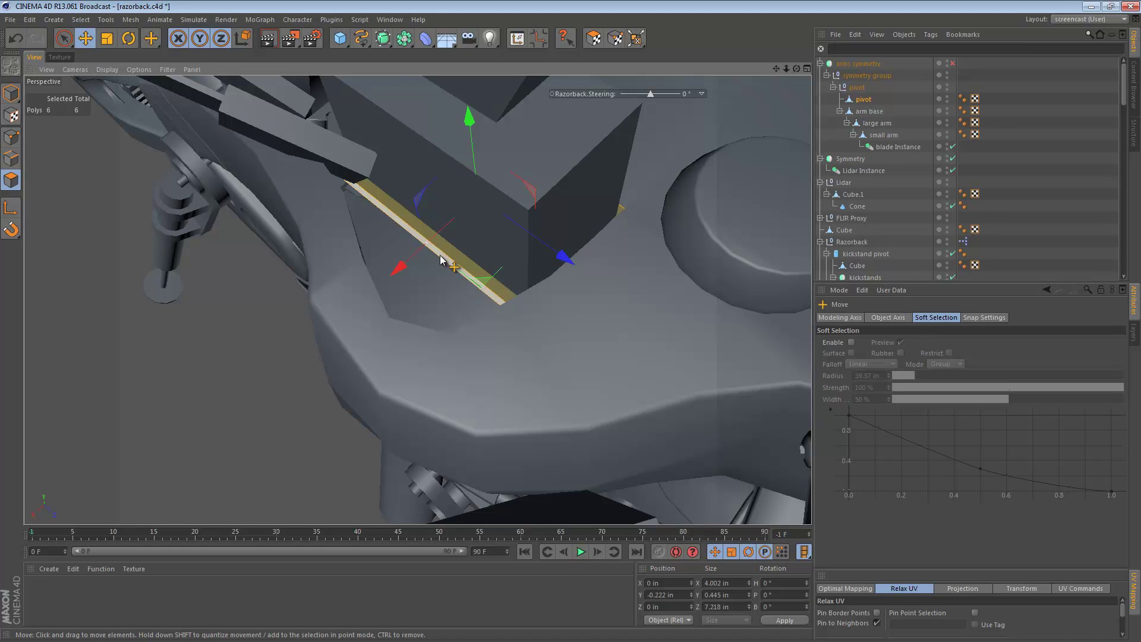
{"action": "left_click", "coordinate": [441, 255]}
{"action": "left_click_drag", "start_coordinate": [458, 266], "coordinate": [623, 313], "text": "alt"}
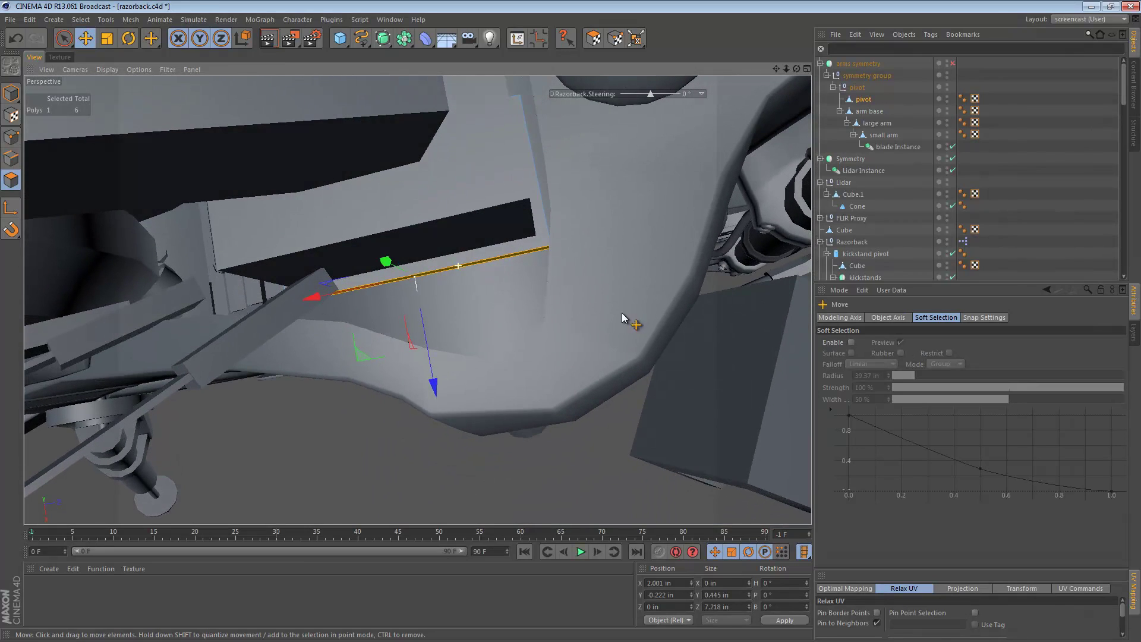
{"action": "left_click_drag", "start_coordinate": [434, 386], "coordinate": [446, 439]}
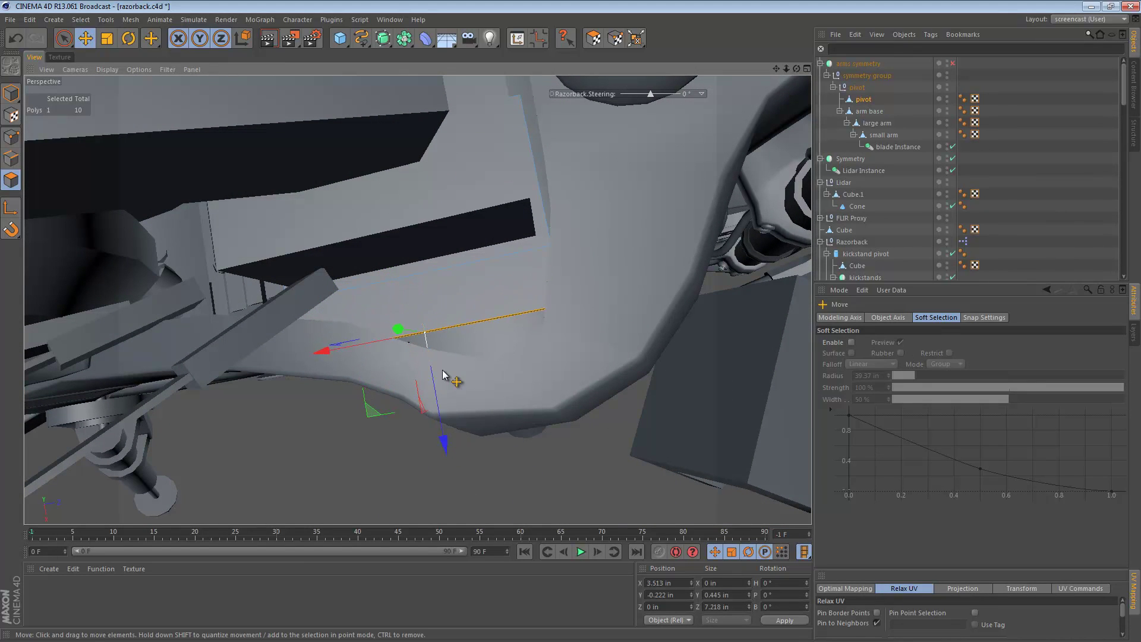
Step: Scale the extruded outer polygon to about 1.464 in along Y and 2.808 in along Z
{"action": "key", "text": "t"}
{"action": "left_click_drag", "start_coordinate": [461, 336], "coordinate": [582, 295], "text": "alt"}
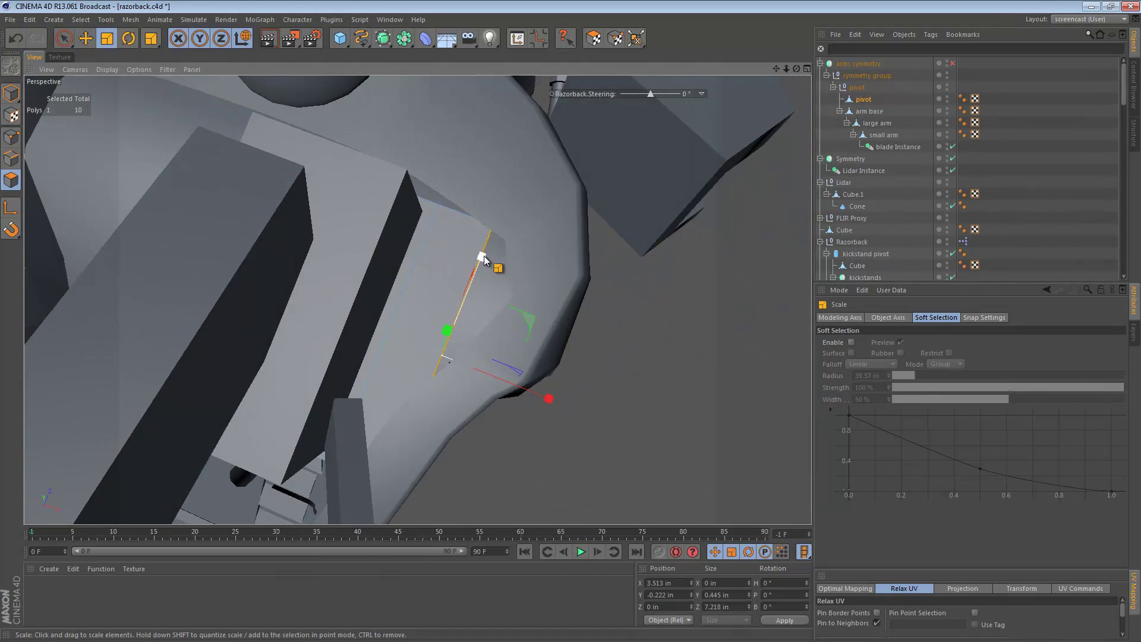
{"action": "left_click_drag", "start_coordinate": [467, 325], "coordinate": [614, 327]}
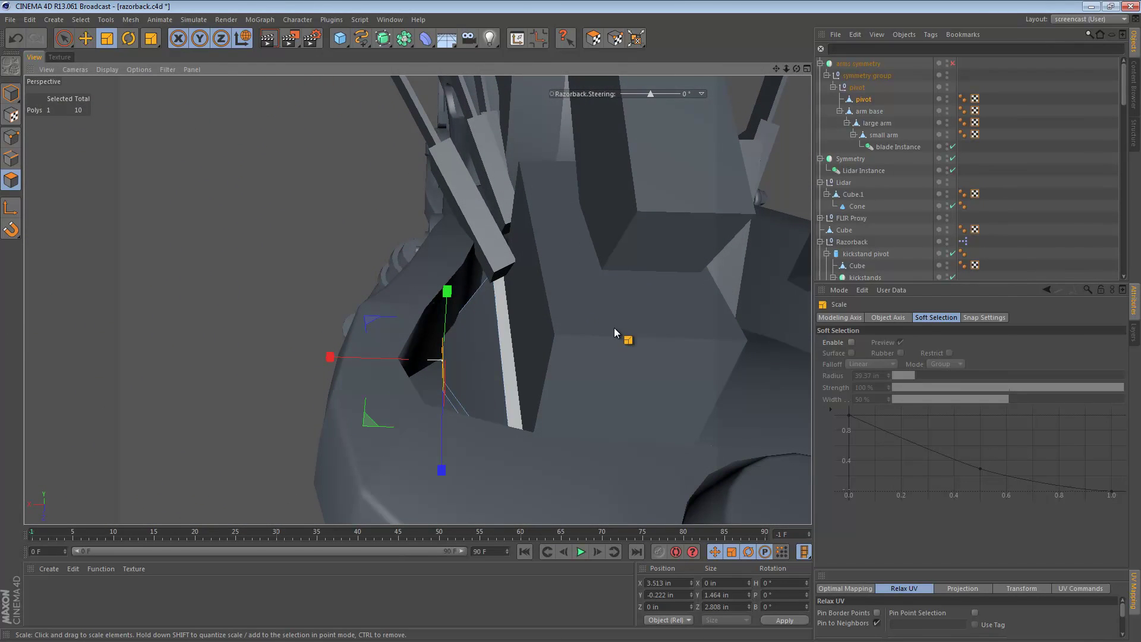
Step: Extrude the pivot's outer polygon further outward to about X 4.687 in
{"action": "key", "text": "e"}
{"action": "left_click_drag", "start_coordinate": [397, 358], "coordinate": [387, 362], "text": "ctrl"}
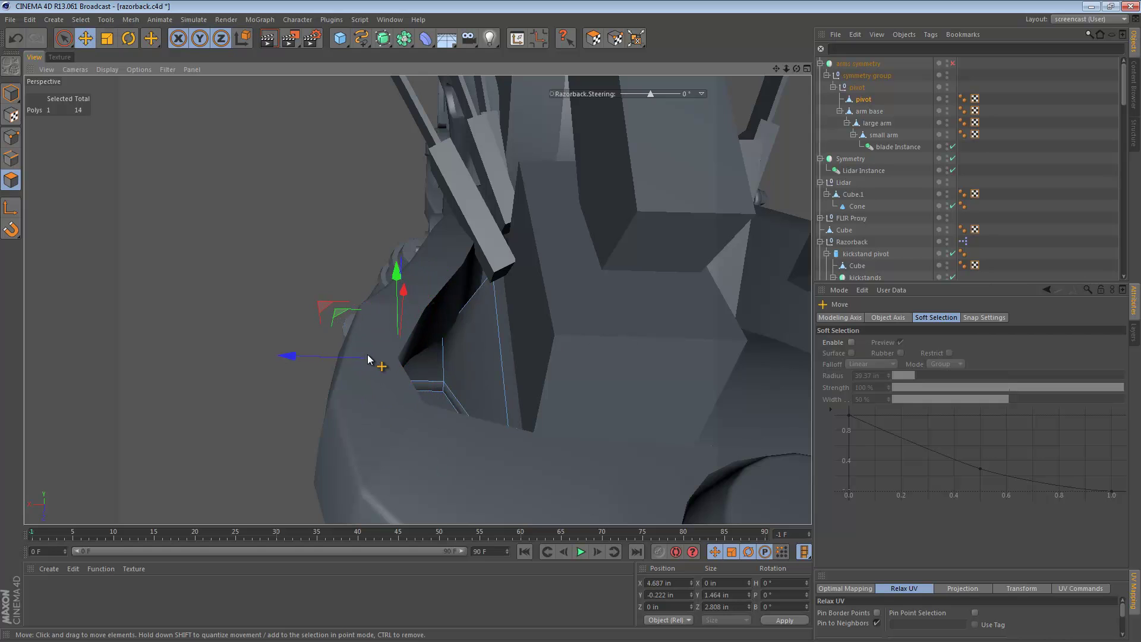
{"action": "left_click_drag", "start_coordinate": [522, 368], "coordinate": [563, 323], "text": "alt"}
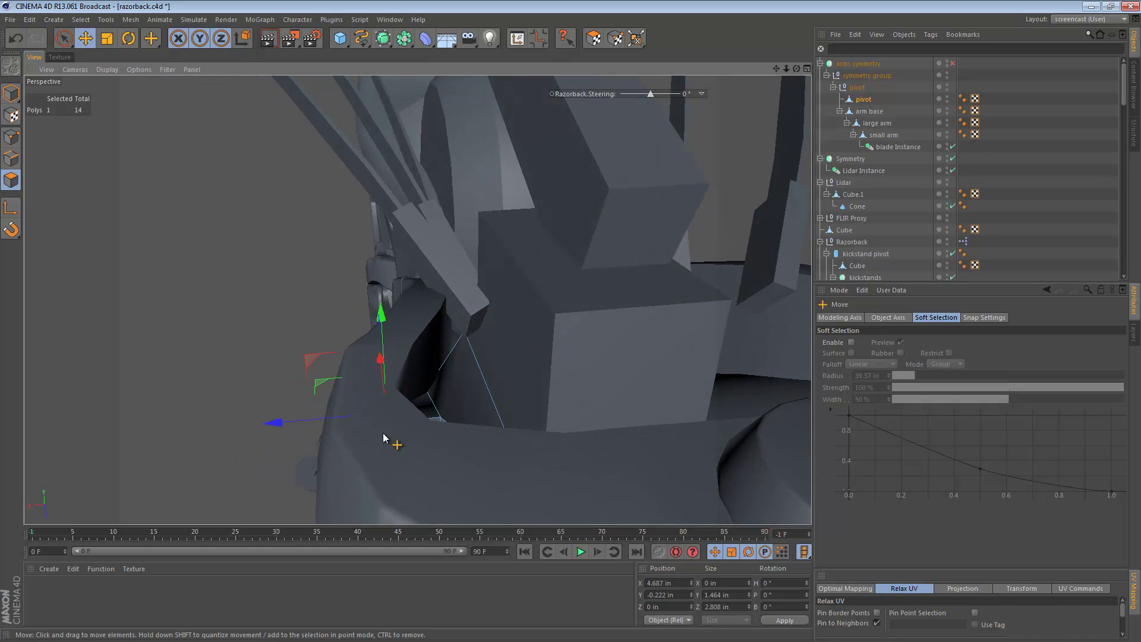
Step: Delete the Phong tag from the pivot polygon object
{"action": "left_click_drag", "start_coordinate": [384, 434], "coordinate": [508, 467], "text": "alt"}
{"action": "left_click", "coordinate": [961, 99]}
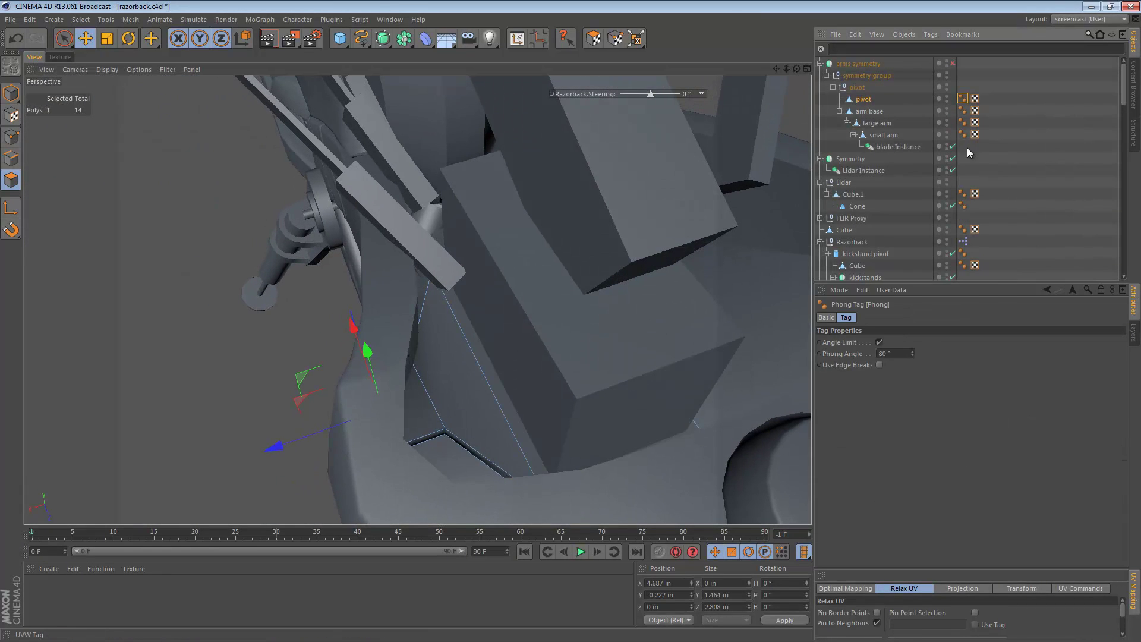
{"action": "key", "text": "Delete"}
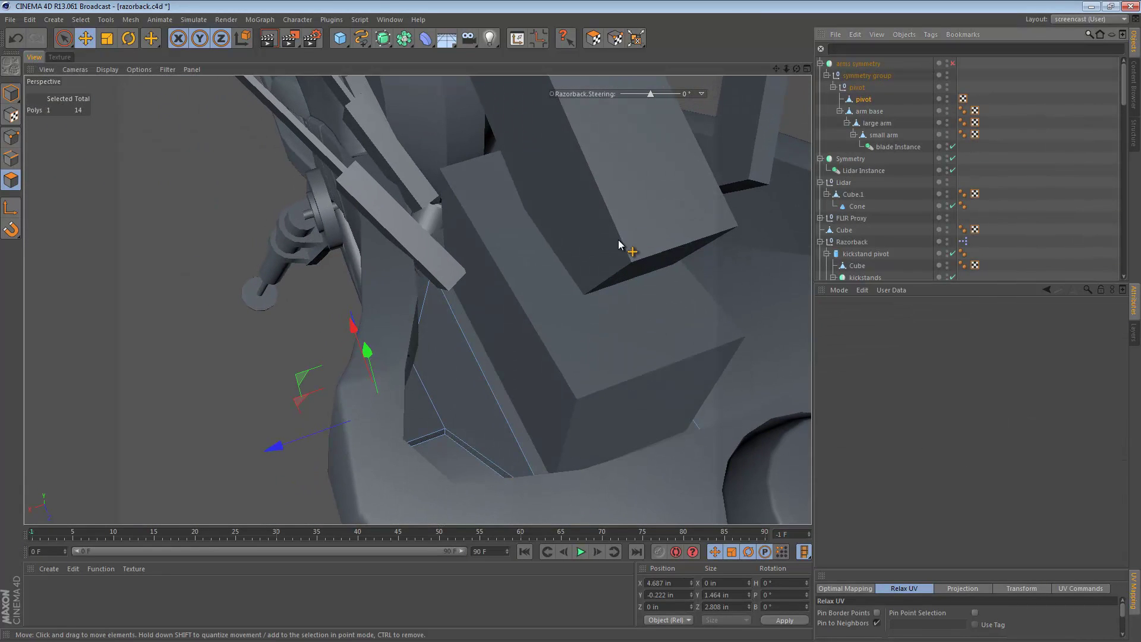
Step: Display the model as lines to see the pivot inside the tank
{"action": "left_click_drag", "start_coordinate": [491, 358], "coordinate": [406, 270], "text": "alt"}
{"action": "key", "text": "n"}
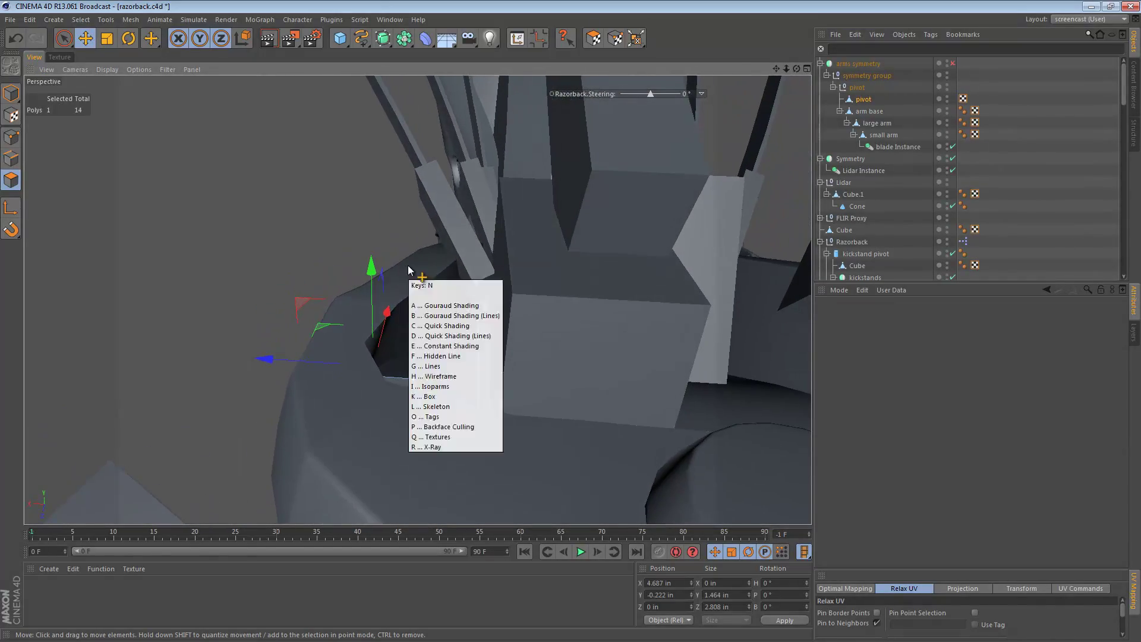
{"action": "key", "text": "g"}
{"action": "mouse_move", "coordinate": [482, 376]}
{"action": "left_mouse_down", "text": "alt"}
{"action": "mouse_move", "coordinate": [561, 315]}
{"action": "mouse_move", "coordinate": [699, 303]}
{"action": "mouse_move", "coordinate": [658, 182]}
{"action": "mouse_move", "coordinate": [594, 244]}
{"action": "mouse_move", "coordinate": [583, 233]}
{"action": "mouse_move", "coordinate": [612, 225]}
{"action": "mouse_move", "coordinate": [589, 258]}
{"action": "left_mouse_up", "text": "alt"}
Step: Undo the Phong tag deletion, the second outward extrusion and the scaling of the pivot's outer polygon
{"action": "key", "text": "ctrl+z"}
{"action": "key", "text": "ctrl+z"}
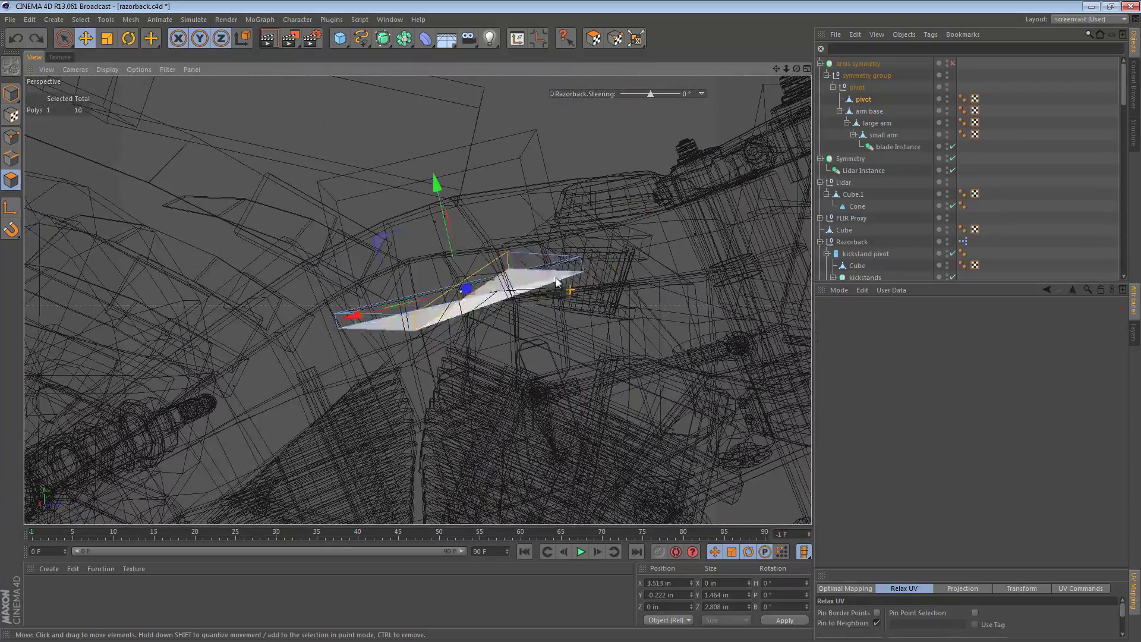
{"action": "left_click_drag", "start_coordinate": [464, 321], "coordinate": [423, 333], "text": "alt"}
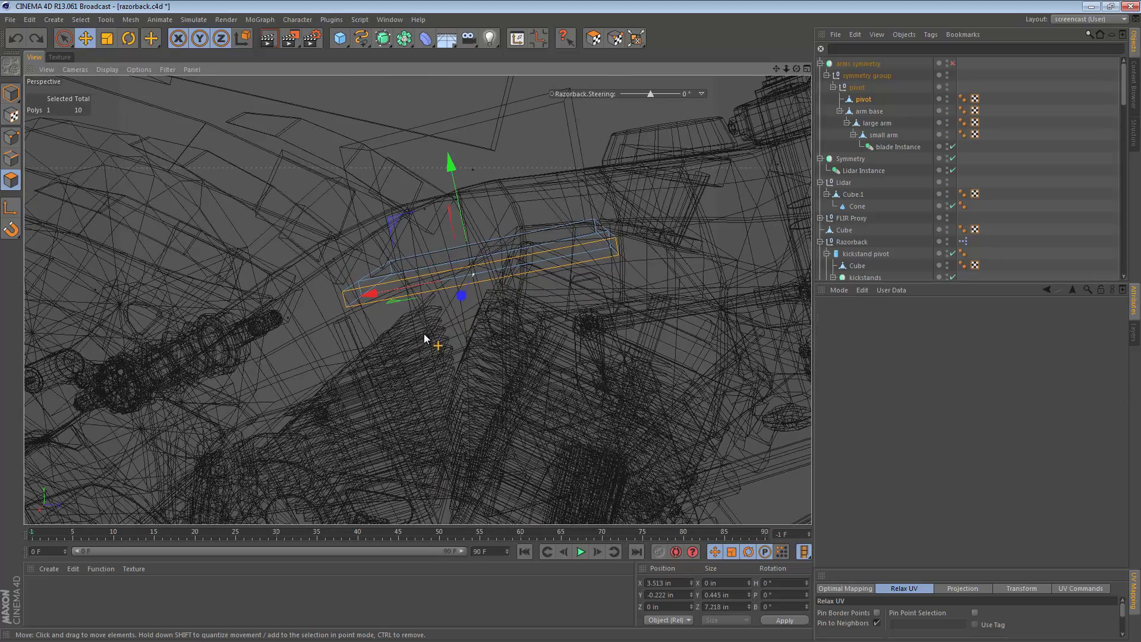
Step: Scale the pivot's outer polygon along its length to about 2.952 in in Z
{"action": "key", "text": "t"}
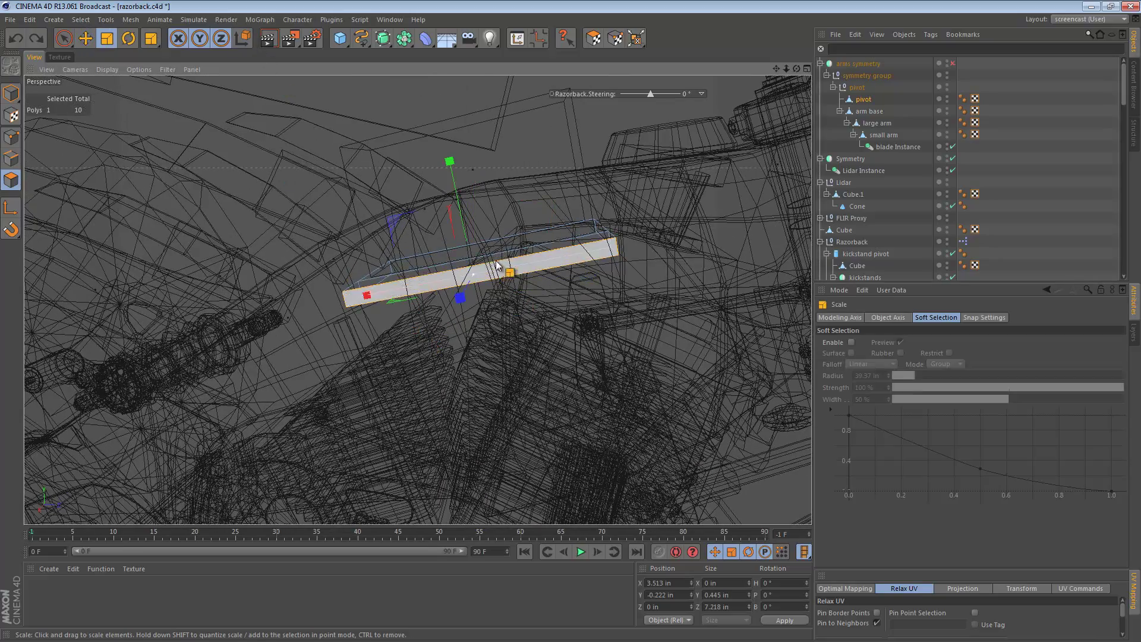
{"action": "left_click_drag", "start_coordinate": [502, 271], "coordinate": [400, 418], "text": "alt"}
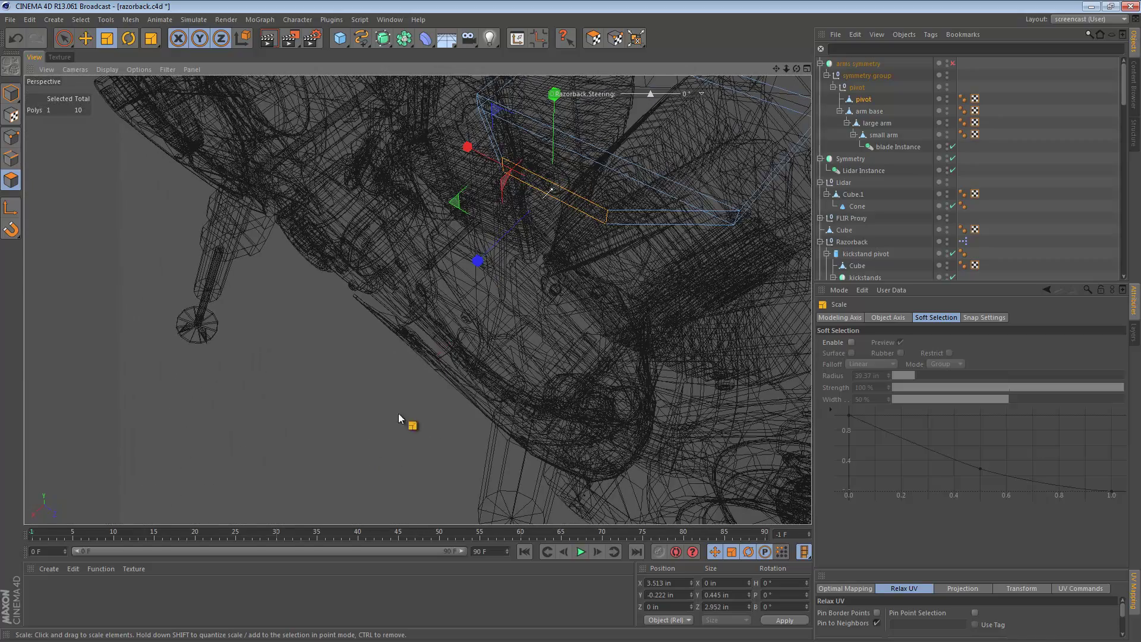
Step: Restore shaded display and move the pivot's outer polygon to X 2.923 in and Z 0.481 in
{"action": "key", "text": "n"}
{"action": "key", "text": "a"}
{"action": "mouse_move", "coordinate": [560, 219]}
{"action": "left_mouse_down", "text": "alt"}
{"action": "mouse_move", "coordinate": [505, 247]}
{"action": "mouse_move", "coordinate": [389, 272]}
{"action": "left_mouse_up", "text": "alt"}
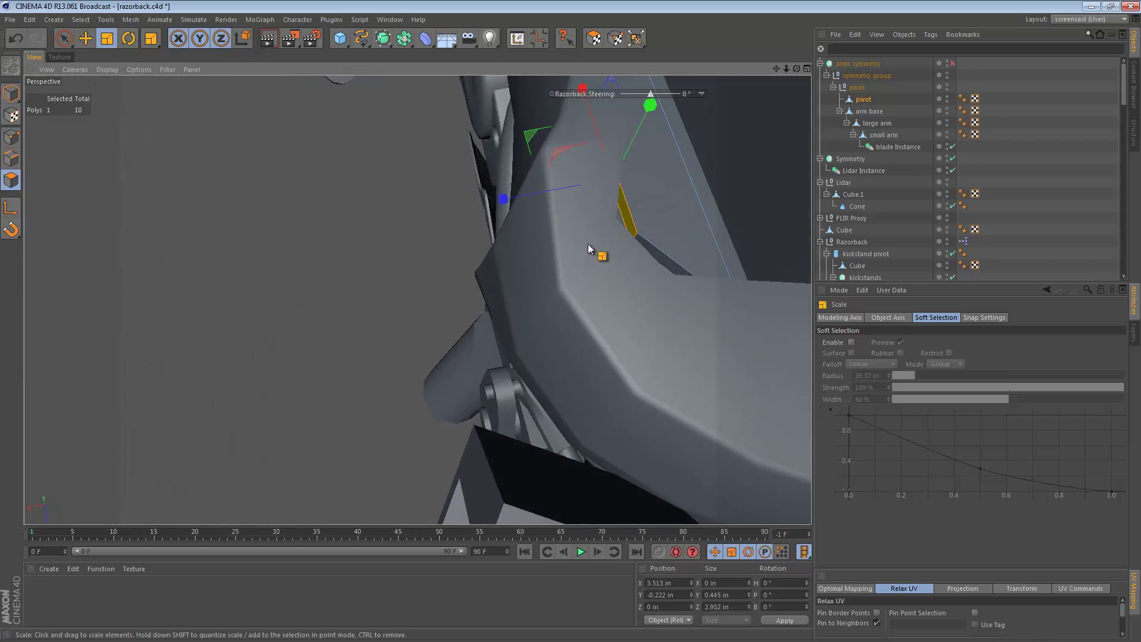
{"action": "left_click_drag", "start_coordinate": [589, 248], "coordinate": [394, 277], "text": "alt"}
{"action": "key", "text": "e"}
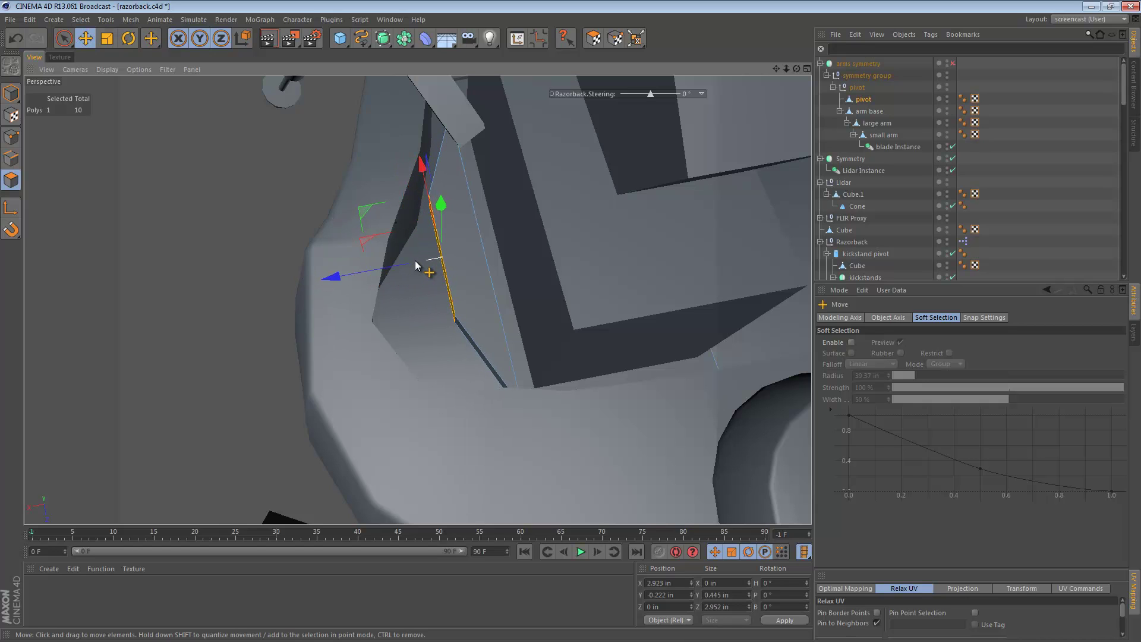
{"action": "left_click_drag", "start_coordinate": [422, 164], "coordinate": [424, 174]}
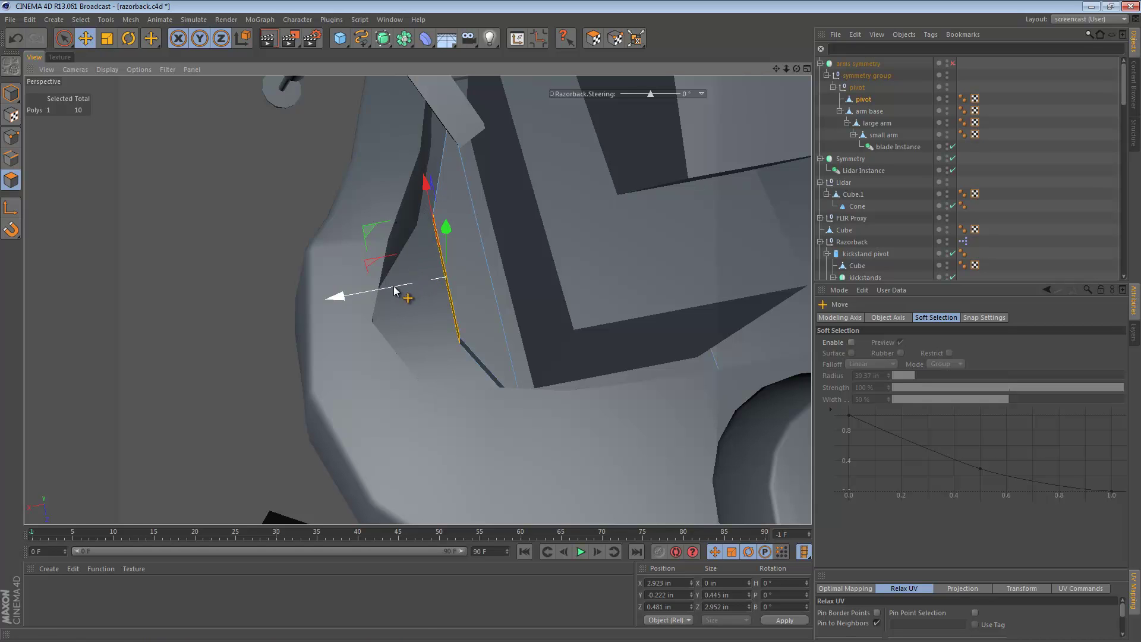
Step: Extrude the pivot's outer polygon down into the tank to X 4.345 in
{"action": "left_click_drag", "start_coordinate": [394, 290], "coordinate": [339, 295], "text": "ctrl"}
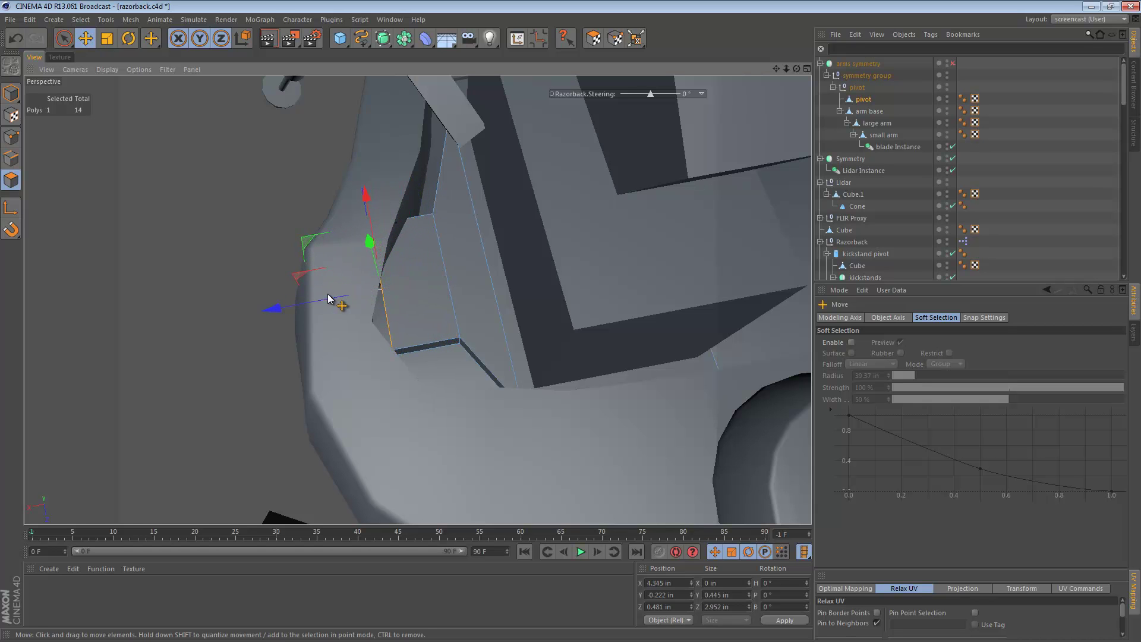
{"action": "right_click_drag", "start_coordinate": [600, 255], "coordinate": [503, 256], "text": "alt"}
{"action": "left_click_drag", "start_coordinate": [505, 255], "coordinate": [520, 166], "text": "alt"}
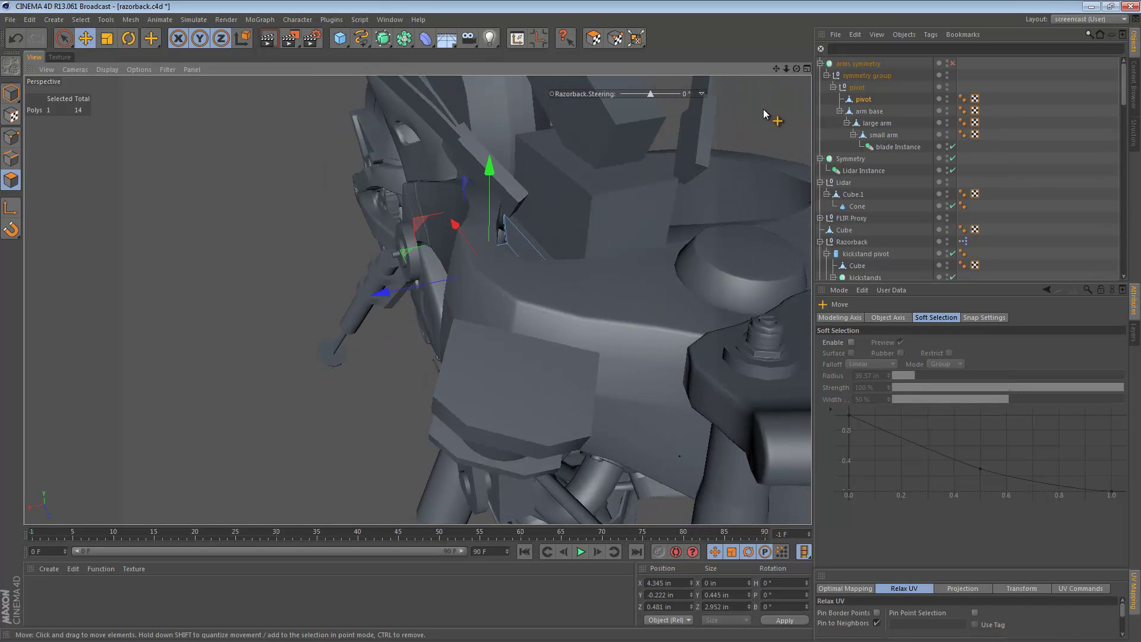
Step: Rotate the pivot null to inspect how the extruded mount moves against the tank
{"action": "left_click", "coordinate": [844, 88]}
{"action": "key", "text": "r"}
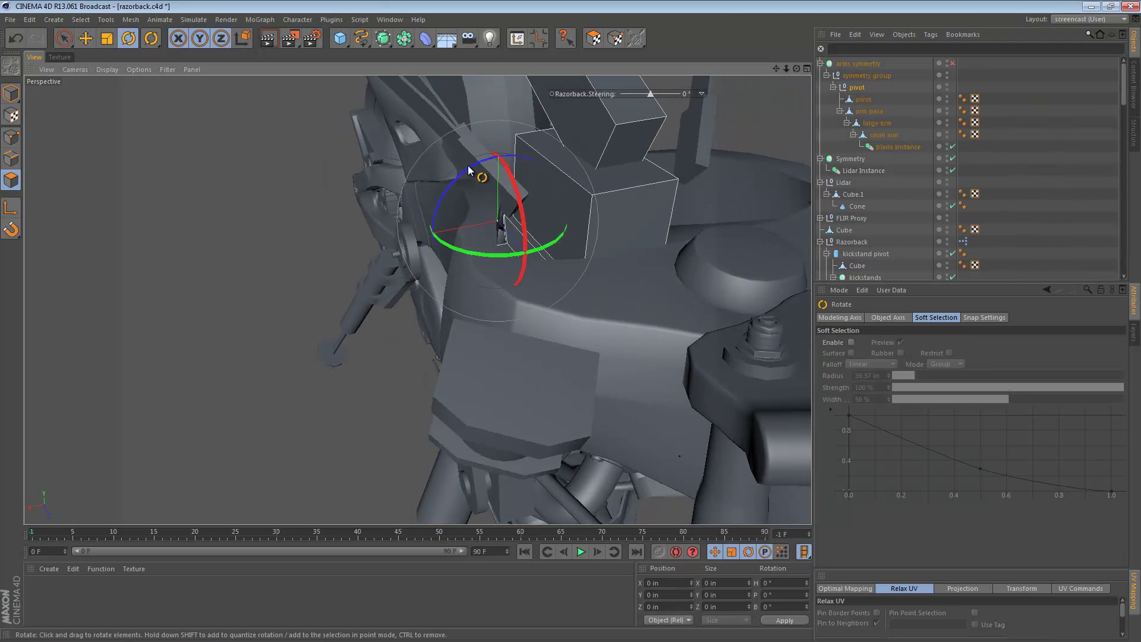
{"action": "left_click_drag", "start_coordinate": [455, 189], "coordinate": [355, 301]}
{"action": "left_click_drag", "start_coordinate": [533, 215], "coordinate": [498, 211], "text": "alt"}
{"action": "right_click_drag", "start_coordinate": [501, 221], "coordinate": [619, 223], "text": "alt"}
{"action": "middle_click_drag", "start_coordinate": [619, 223], "coordinate": [572, 240], "text": "alt"}
{"action": "left_click_drag", "start_coordinate": [571, 240], "coordinate": [650, 223], "text": "alt"}
Step: Extrude the pivot mesh's end polygon a further 0.5 in or so, to X 4.598 in
{"action": "left_click", "coordinate": [868, 136]}
{"action": "left_click", "coordinate": [862, 100]}
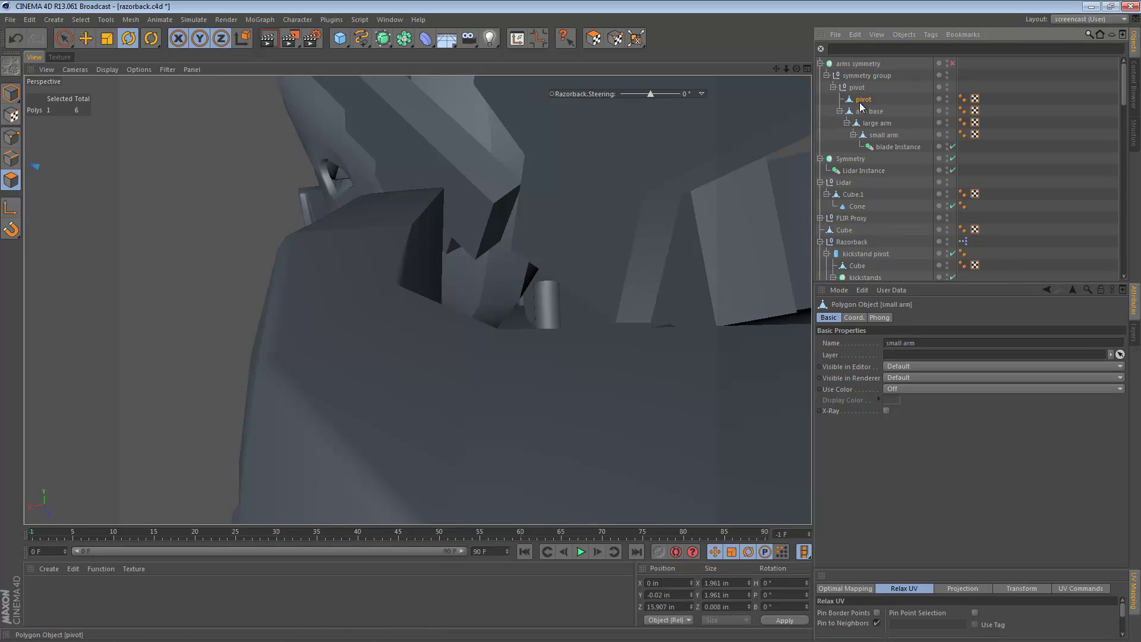
{"action": "key", "text": "e"}
{"action": "mouse_move", "coordinate": [566, 315]}
{"action": "left_mouse_down"}
{"action": "mouse_move", "coordinate": [574, 303]}
{"action": "mouse_move", "coordinate": [564, 332]}
{"action": "left_mouse_up"}
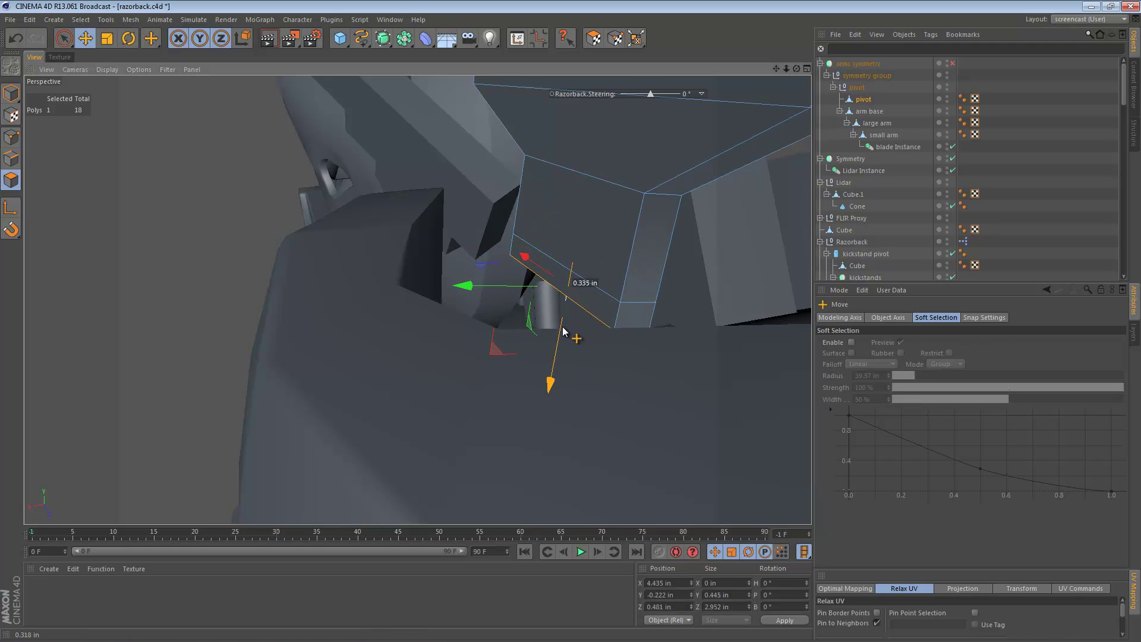
Step: Display the pivot null as a Sphere with a radius of 0.394 in
{"action": "left_click", "coordinate": [856, 88]}
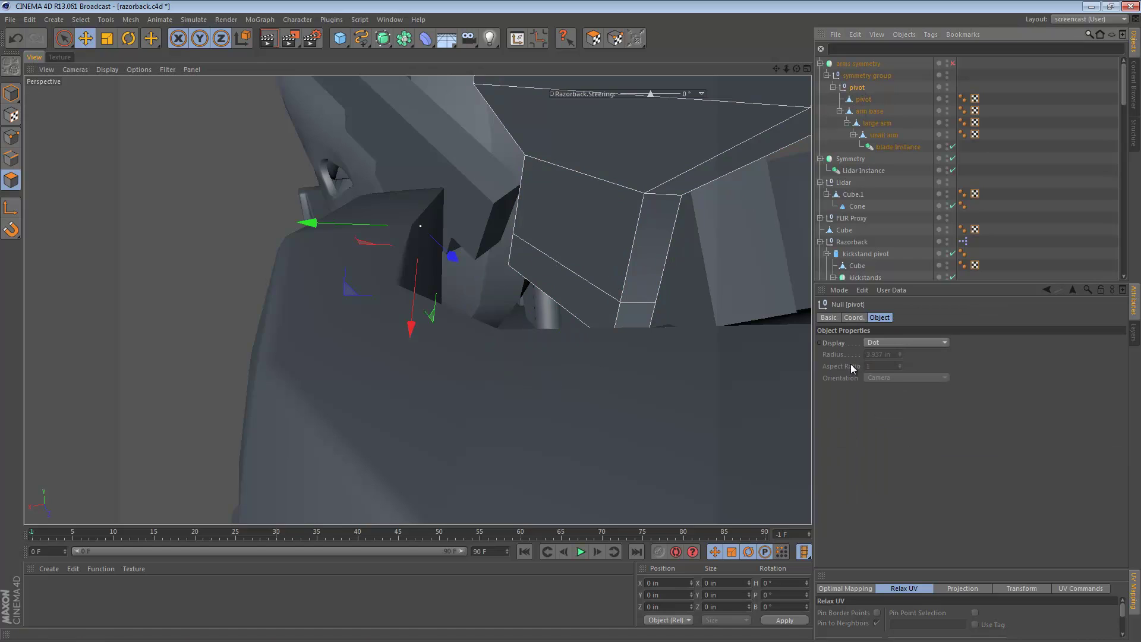
{"action": "left_click", "coordinate": [900, 343]}
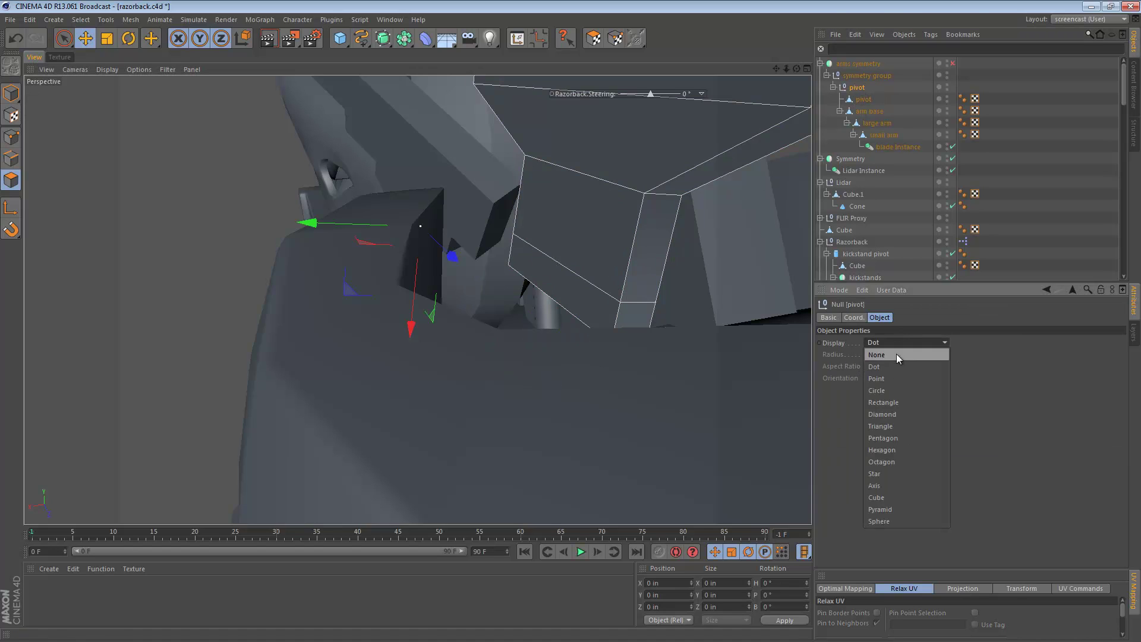
{"action": "left_click", "coordinate": [898, 485]}
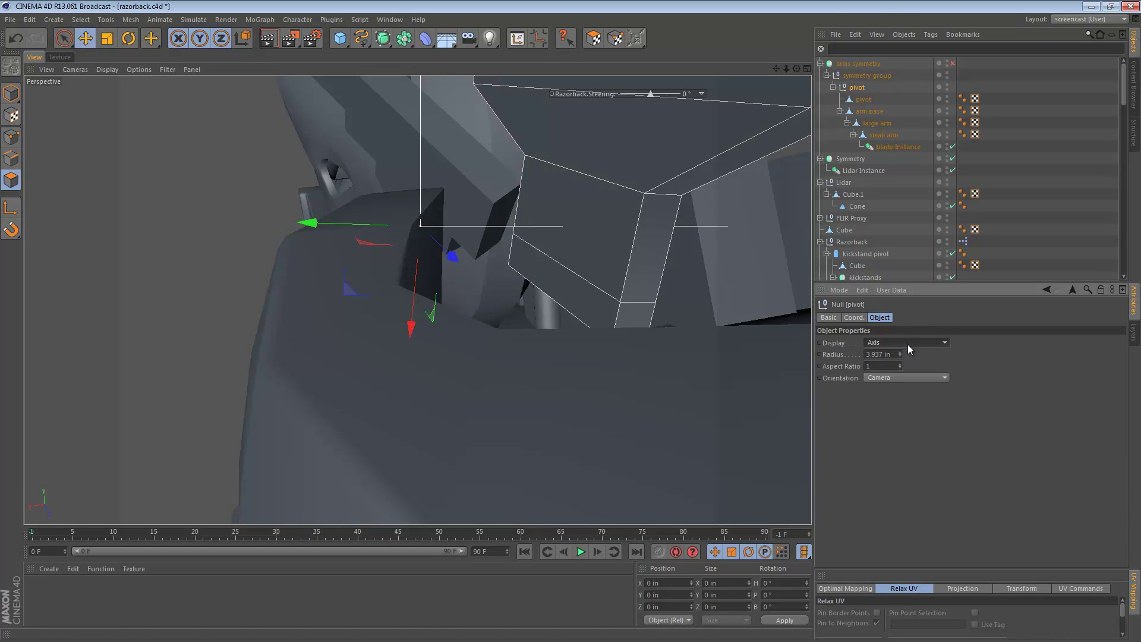
{"action": "left_click", "coordinate": [907, 344]}
{"action": "left_click", "coordinate": [904, 472]}
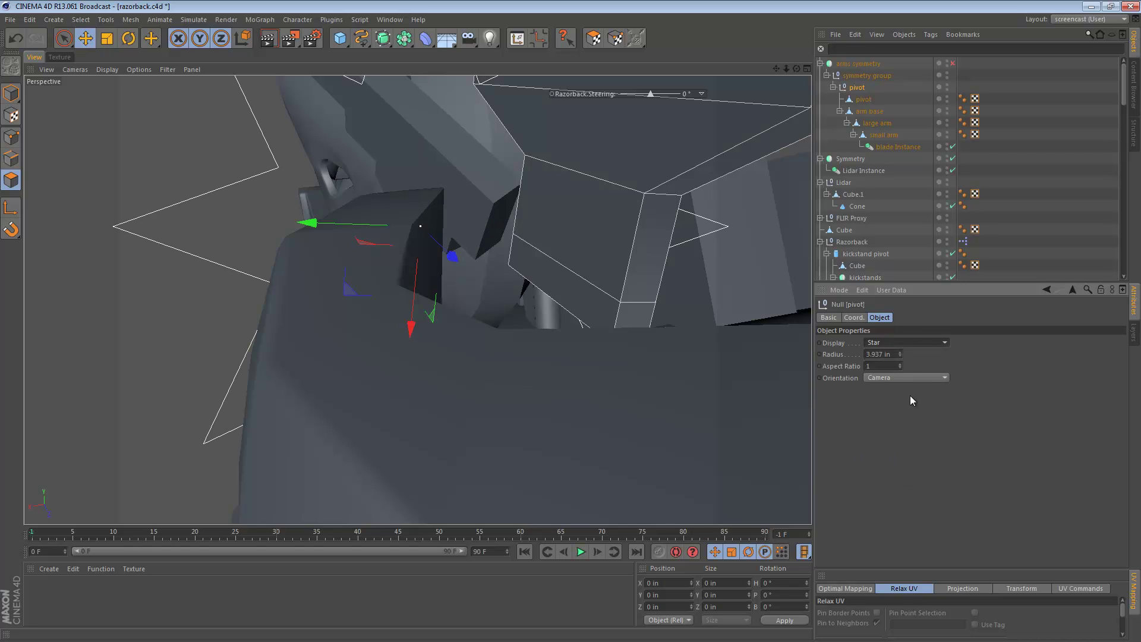
{"action": "left_click", "coordinate": [918, 344]}
{"action": "left_click", "coordinate": [920, 340]}
{"action": "left_click", "coordinate": [920, 340]}
{"action": "left_click", "coordinate": [921, 340]}
{"action": "scroll", "coordinate": [921, 340], "scroll_direction": "up", "scroll_amount": 6}
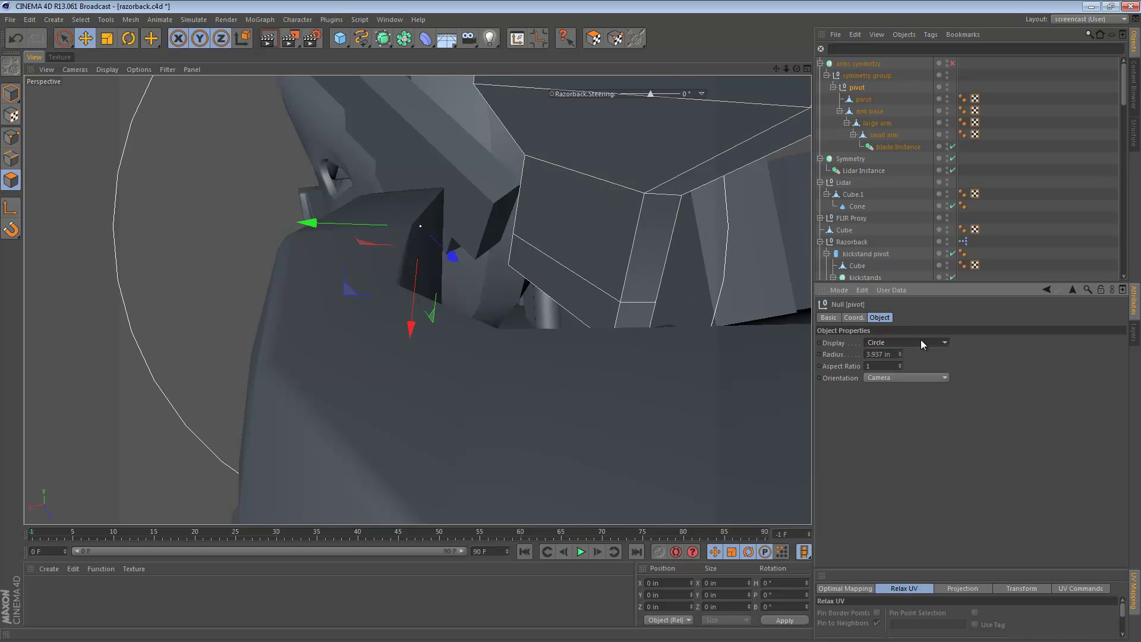
{"action": "scroll", "coordinate": [920, 340], "scroll_direction": "up", "scroll_amount": 2}
{"action": "scroll", "coordinate": [920, 340], "scroll_direction": "down", "scroll_amount": 2}
{"action": "scroll", "coordinate": [921, 343], "scroll_direction": "down", "scroll_amount": 6}
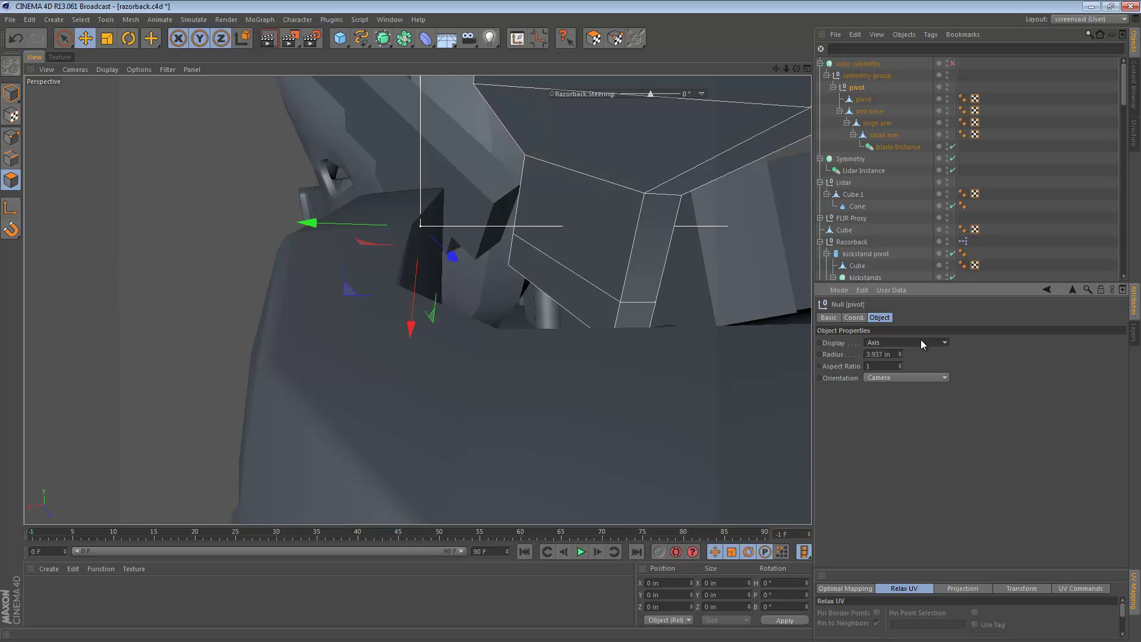
{"action": "scroll", "coordinate": [921, 343], "scroll_direction": "down", "scroll_amount": 2}
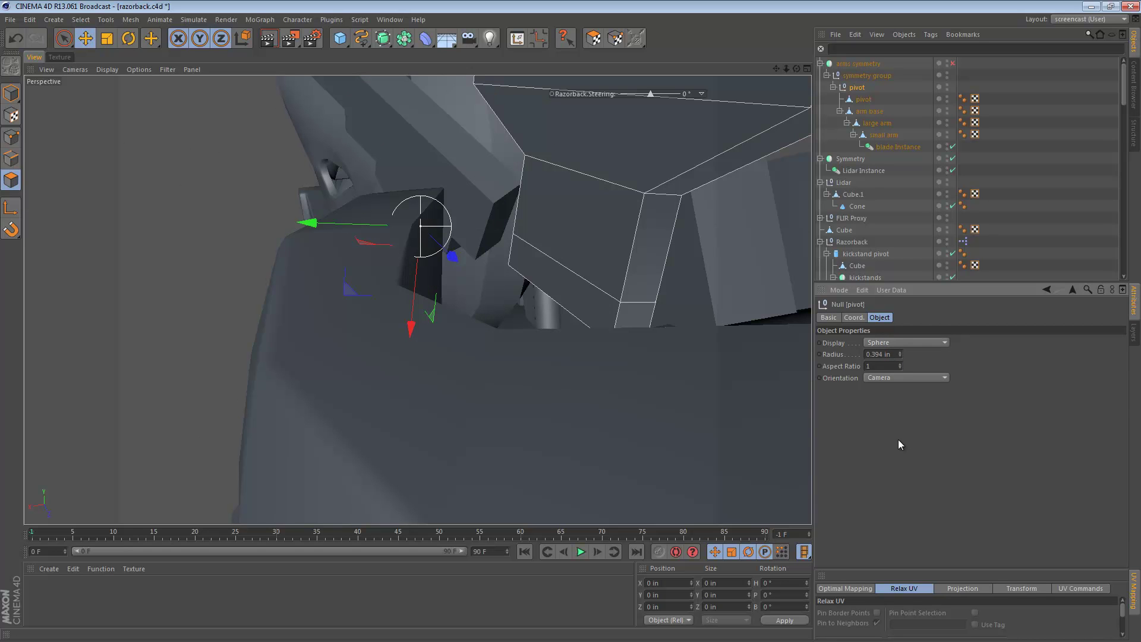
Step: Extrude the side polygon at the pivot mesh's lower end outward to Y 1.732 in, toward the null
{"action": "mouse_move", "coordinate": [473, 221]}
{"action": "left_mouse_down", "text": "alt"}
{"action": "mouse_move", "coordinate": [670, 222]}
{"action": "mouse_move", "coordinate": [454, 223]}
{"action": "left_mouse_up", "text": "alt"}
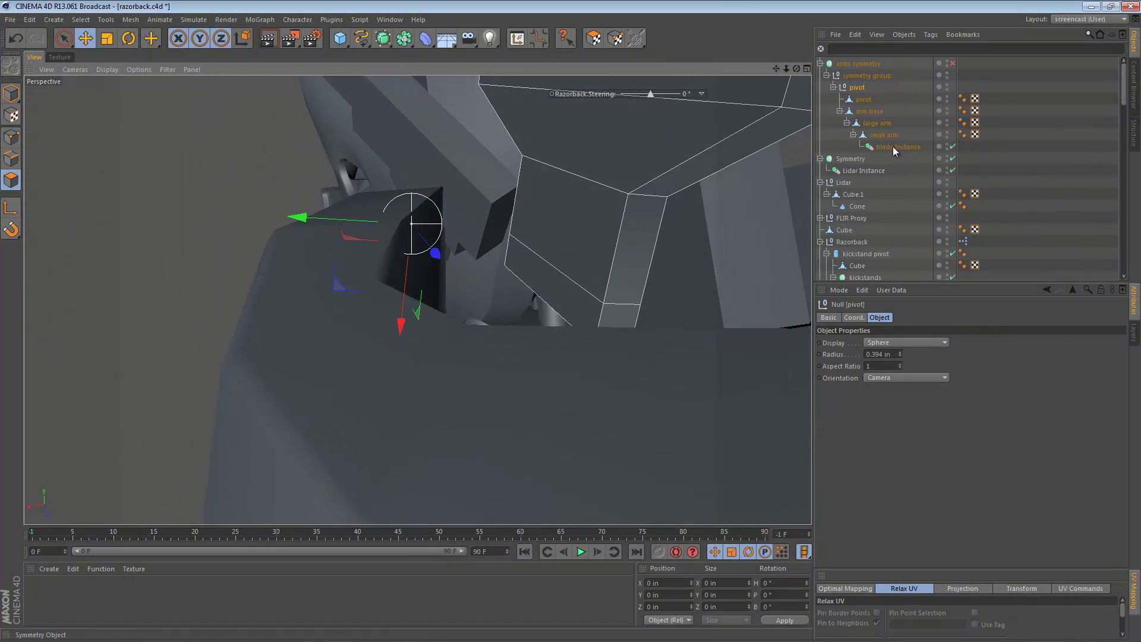
{"action": "left_click", "coordinate": [861, 100]}
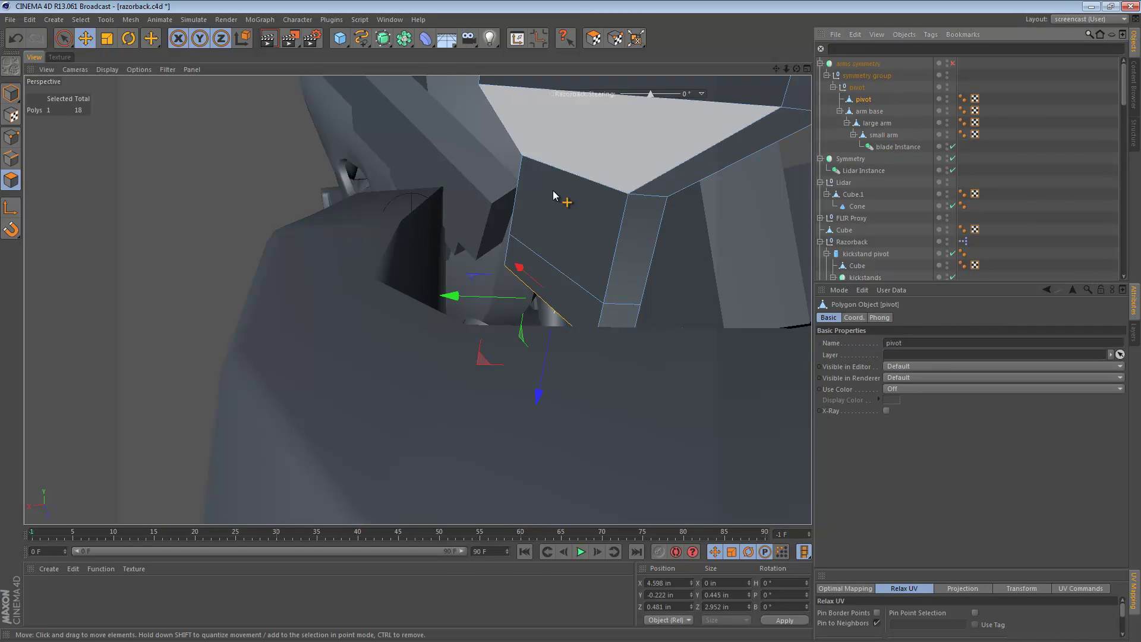
{"action": "left_click", "coordinate": [555, 281]}
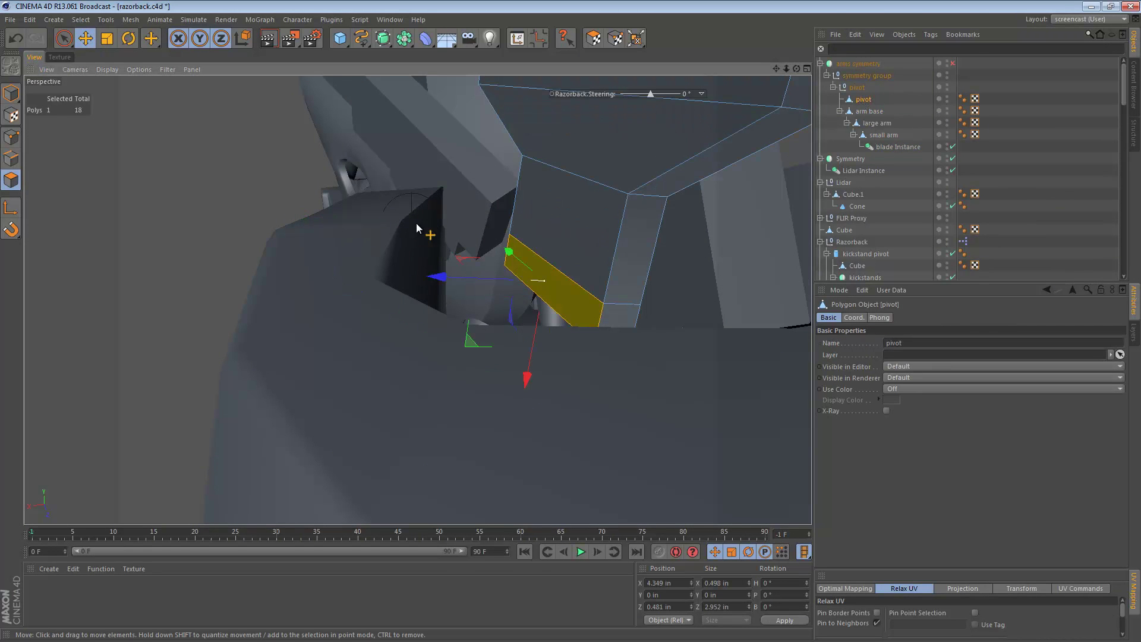
{"action": "left_click_drag", "start_coordinate": [416, 226], "coordinate": [353, 224], "text": "alt"}
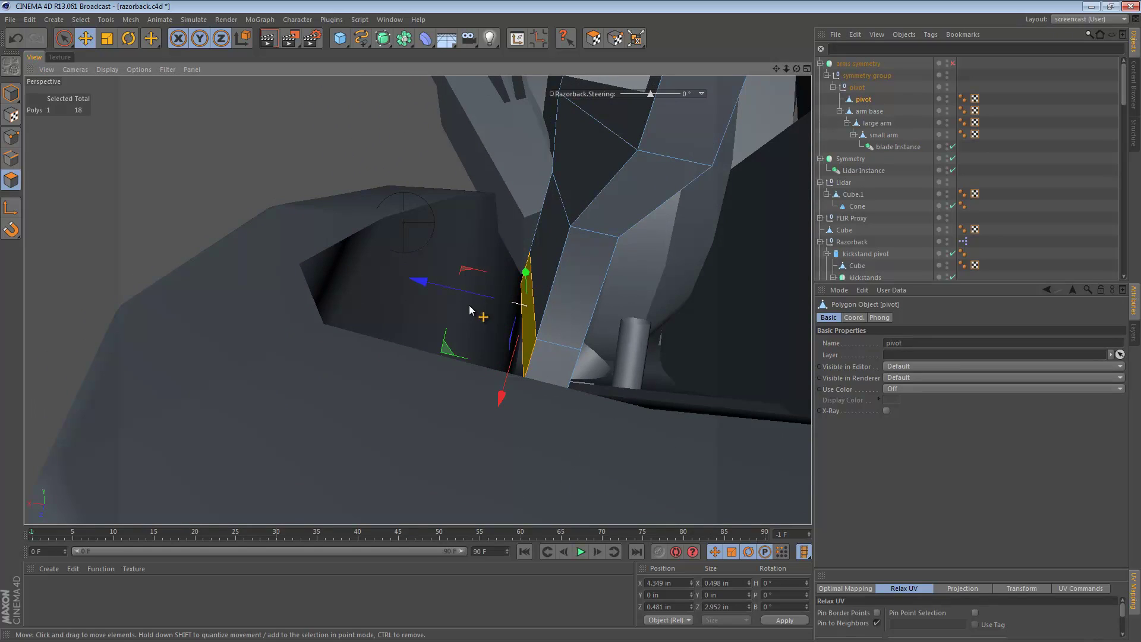
{"action": "left_click_drag", "start_coordinate": [465, 291], "coordinate": [326, 265], "text": "ctrl"}
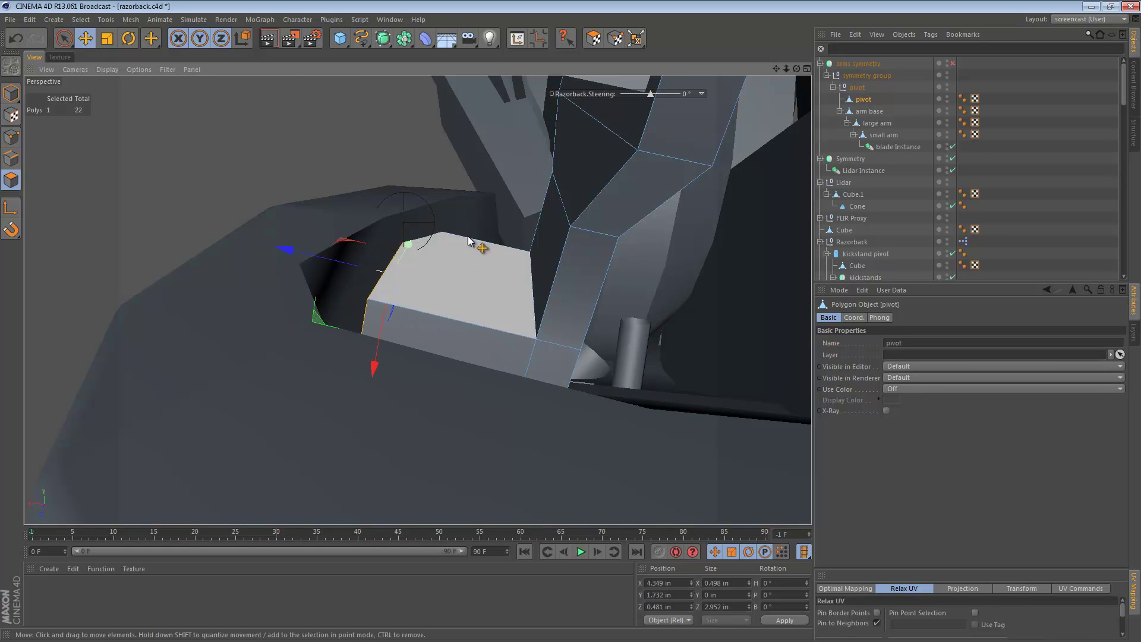
Step: Pull the extruded side polygon back to Y 1.689 in, checking its alignment in the top and front views
{"action": "left_click_drag", "start_coordinate": [471, 244], "coordinate": [505, 261], "text": "alt"}
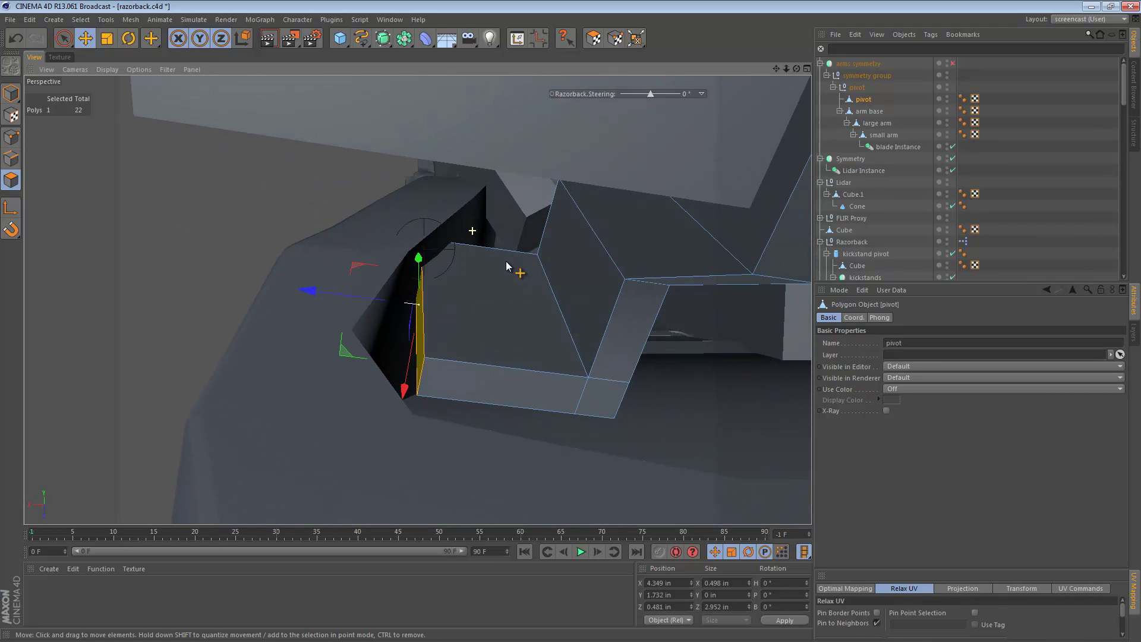
{"action": "key", "text": "r"}
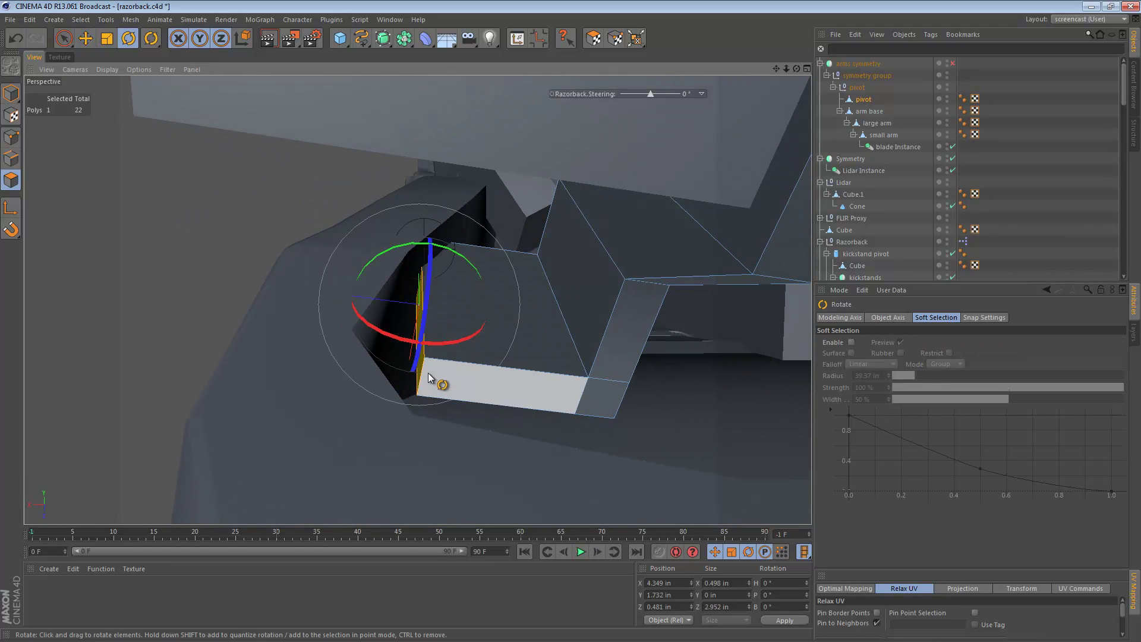
{"action": "key", "text": "F2"}
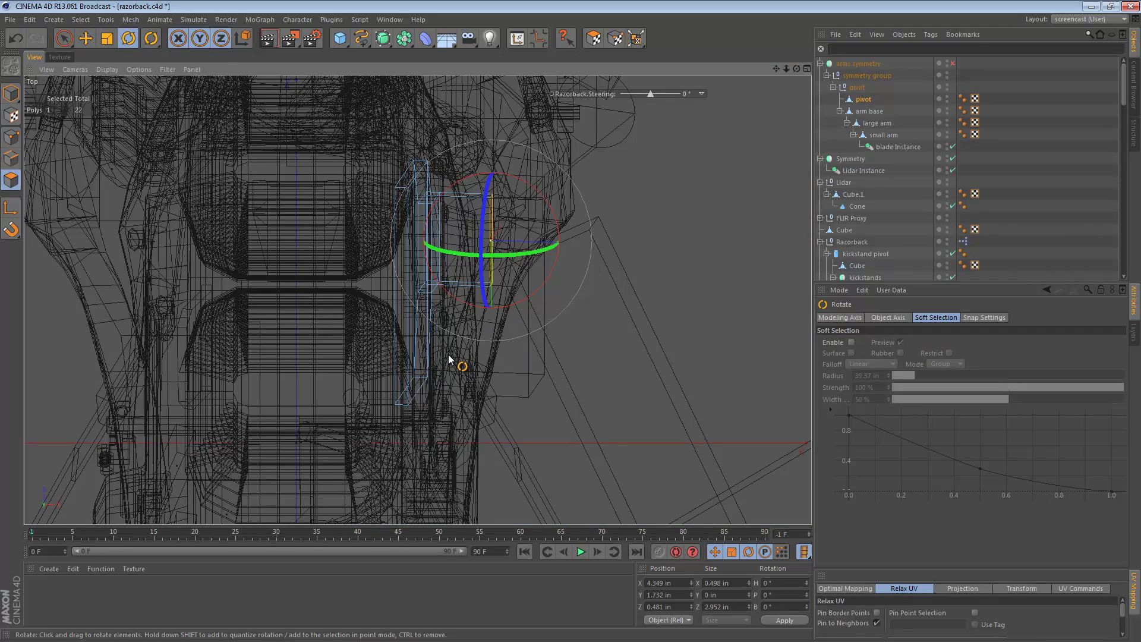
{"action": "right_click_drag", "start_coordinate": [650, 252], "coordinate": [651, 253], "text": "alt"}
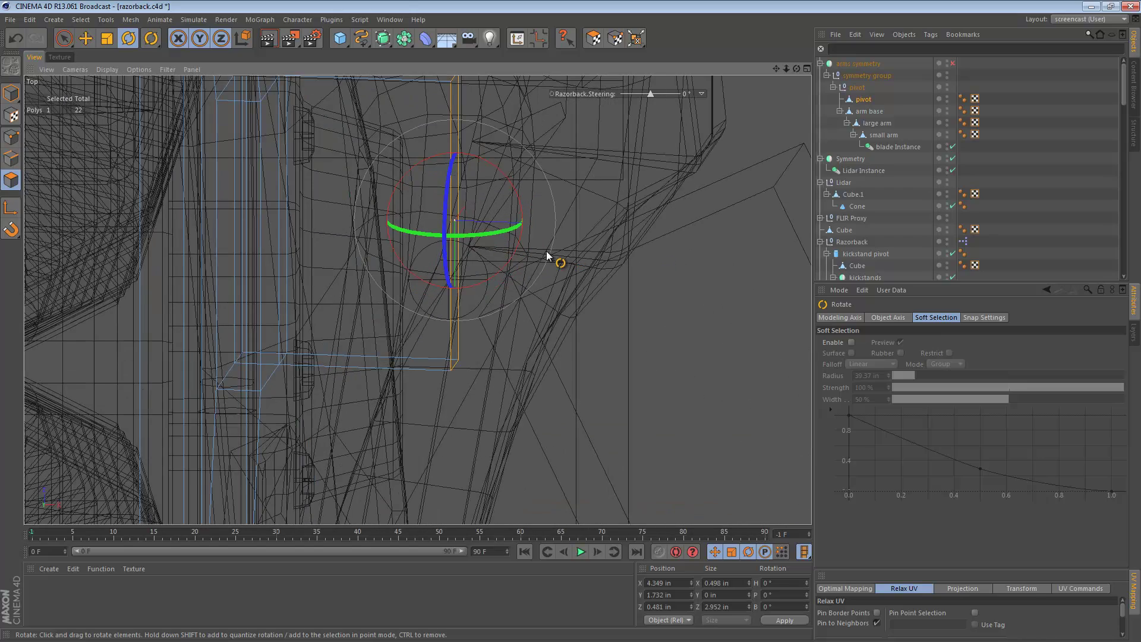
{"action": "mouse_move", "coordinate": [547, 252]}
{"action": "middle_mouse_down", "text": "alt"}
{"action": "mouse_move", "coordinate": [546, 343]}
{"action": "mouse_move", "coordinate": [539, 279]}
{"action": "middle_mouse_up", "text": "alt"}
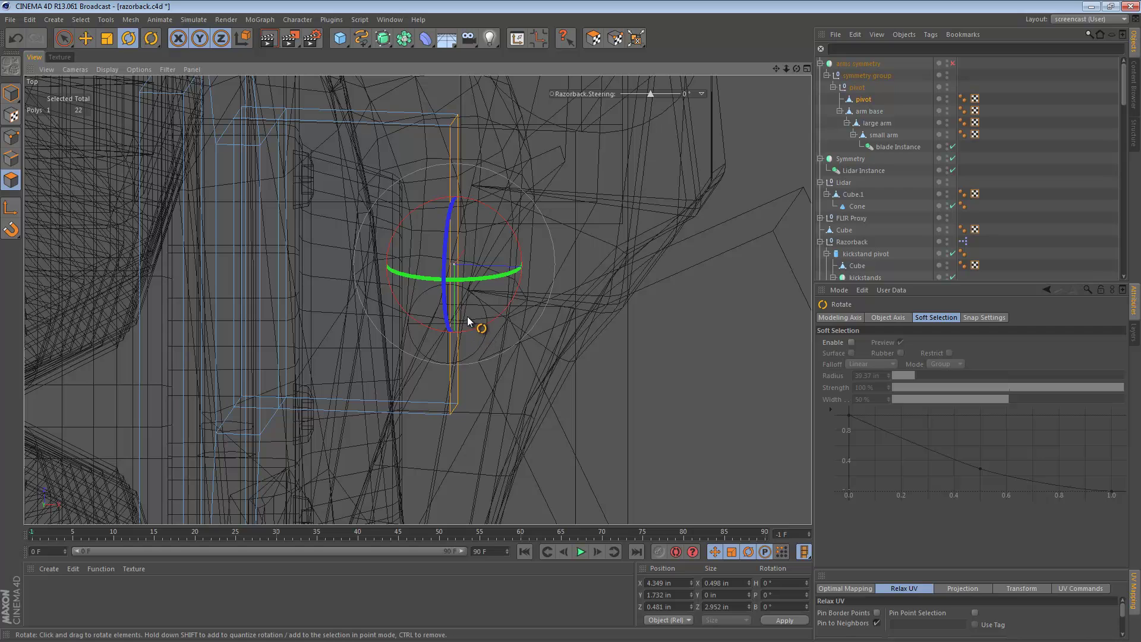
{"action": "key", "text": "e"}
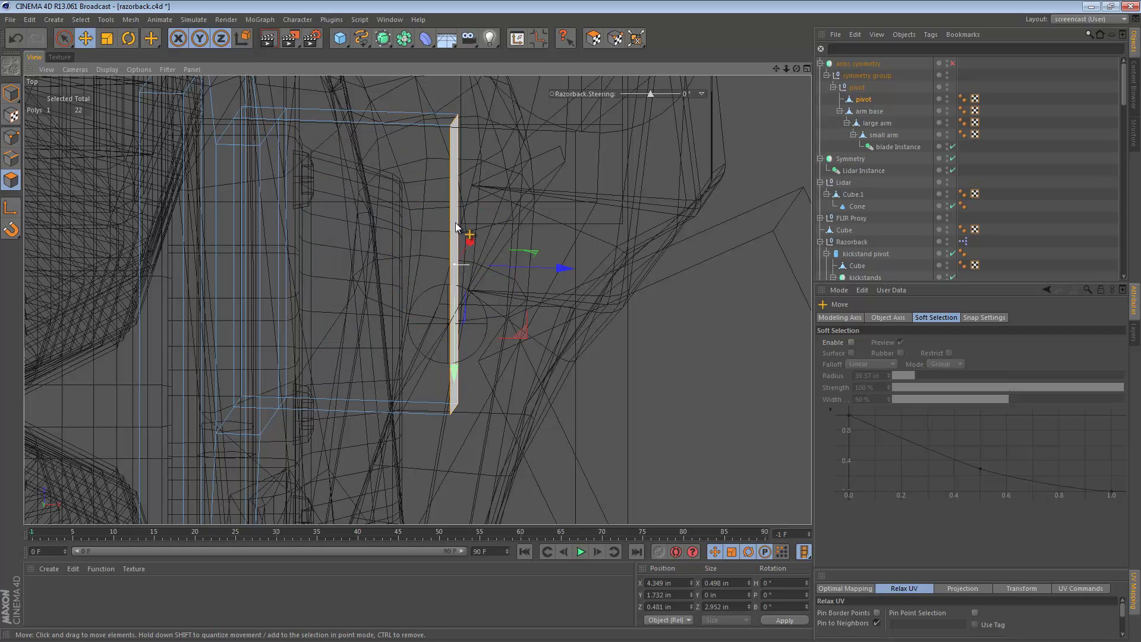
{"action": "left_click_drag", "start_coordinate": [560, 266], "coordinate": [558, 266]}
{"action": "middle_click", "coordinate": [421, 352]}
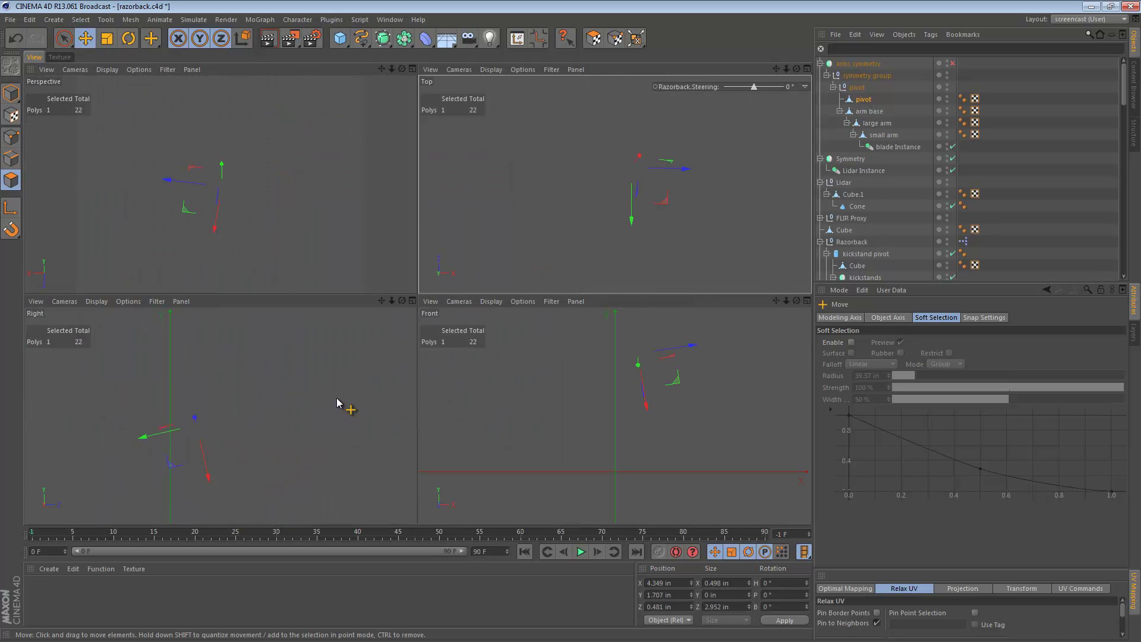
{"action": "middle_click", "coordinate": [630, 337]}
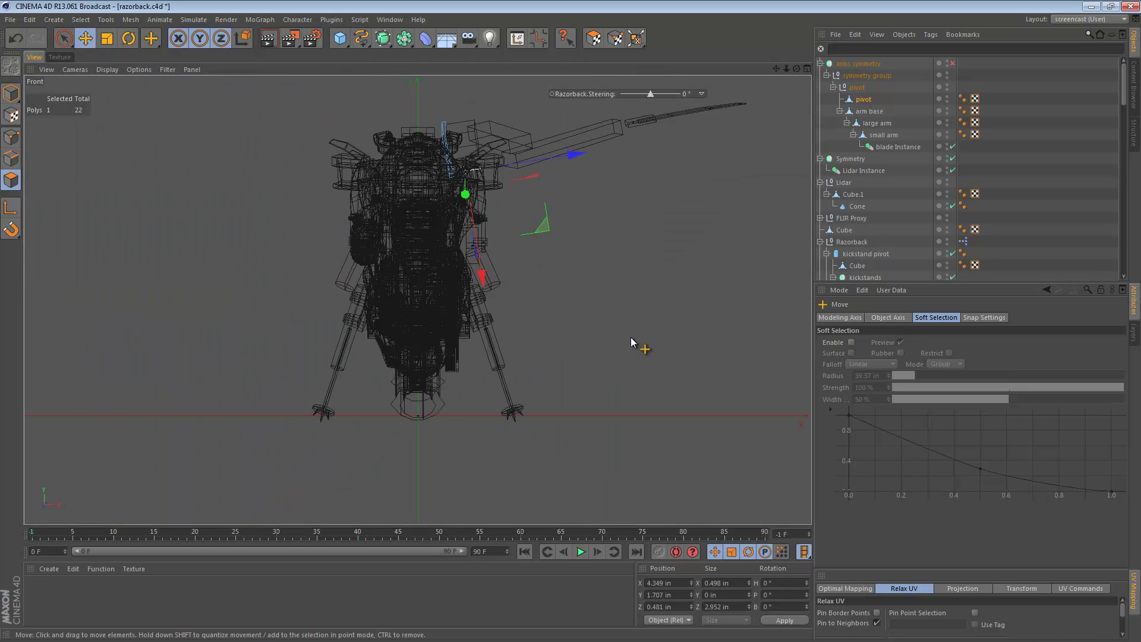
{"action": "scroll", "coordinate": [631, 335], "scroll_direction": "up", "scroll_amount": 5}
{"action": "scroll", "coordinate": [505, 330], "scroll_direction": "down", "scroll_amount": 5}
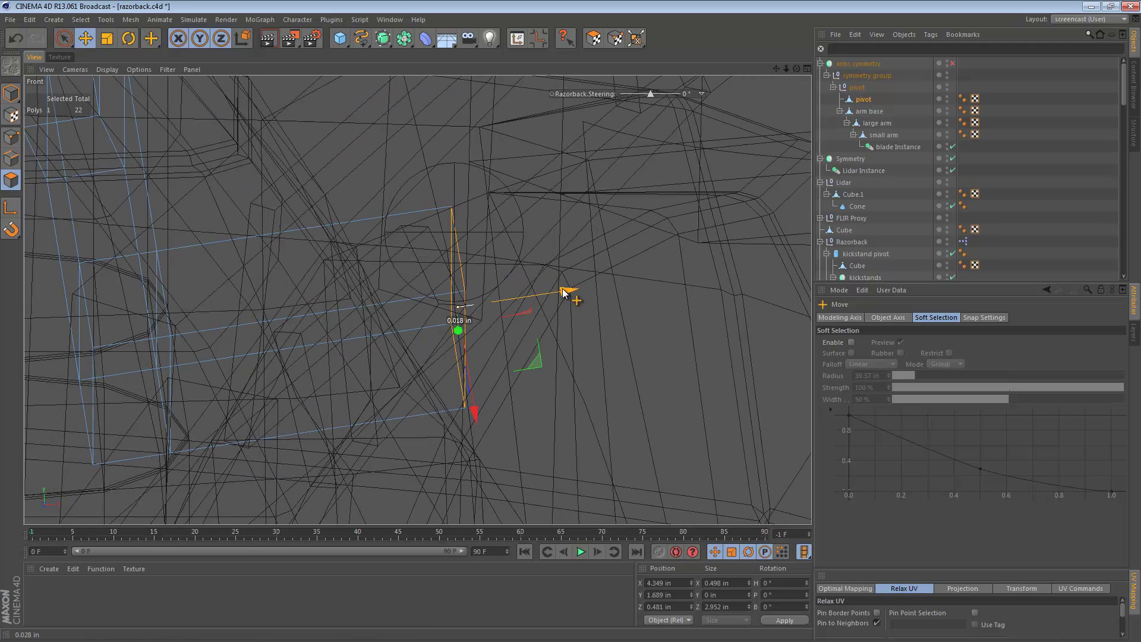
Step: Switch to model mode and rotate the pivot null to check the extended mount's fit inside the tank recess
{"action": "key", "text": "F1"}
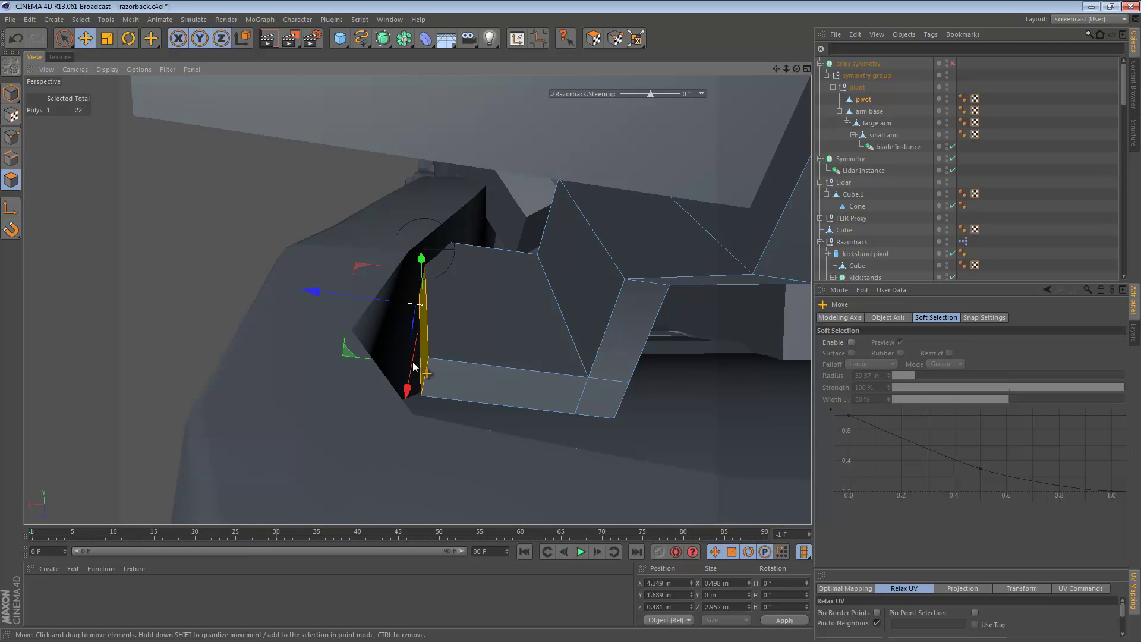
{"action": "mouse_move", "coordinate": [608, 299]}
{"action": "left_mouse_down", "text": "alt"}
{"action": "mouse_move", "coordinate": [661, 265]}
{"action": "mouse_move", "coordinate": [566, 258]}
{"action": "mouse_move", "coordinate": [550, 279]}
{"action": "mouse_move", "coordinate": [567, 300]}
{"action": "mouse_move", "coordinate": [590, 301]}
{"action": "mouse_move", "coordinate": [570, 302]}
{"action": "left_mouse_up", "text": "alt"}
{"action": "right_click_drag", "start_coordinate": [569, 301], "coordinate": [508, 304], "text": "alt"}
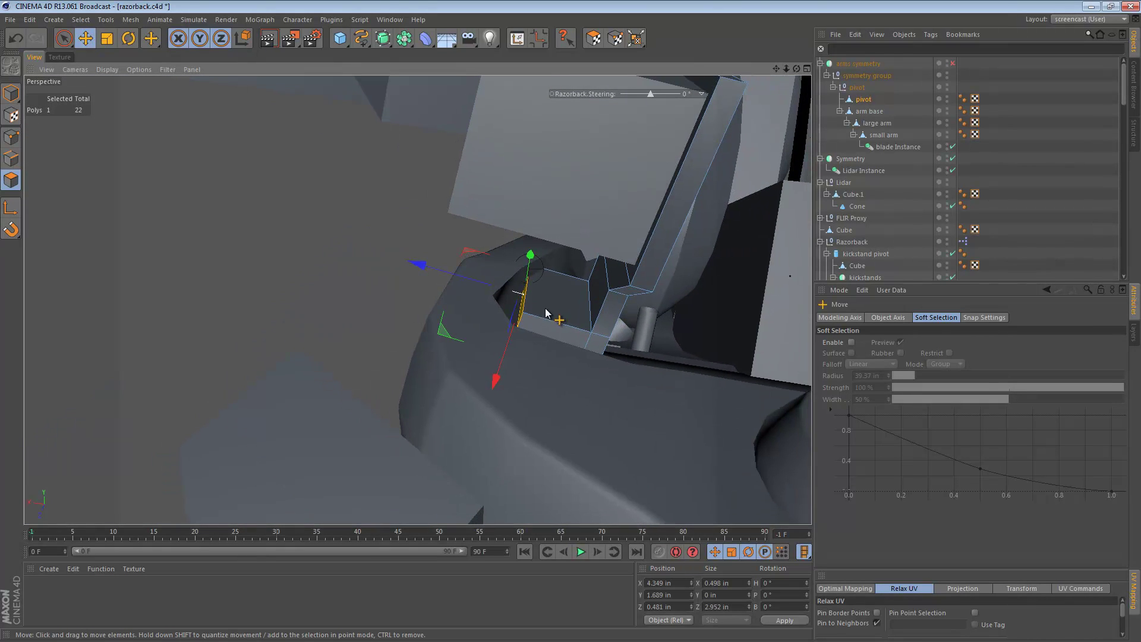
{"action": "left_click", "coordinate": [9, 90]}
{"action": "left_click_drag", "start_coordinate": [558, 283], "coordinate": [656, 246], "text": "alt"}
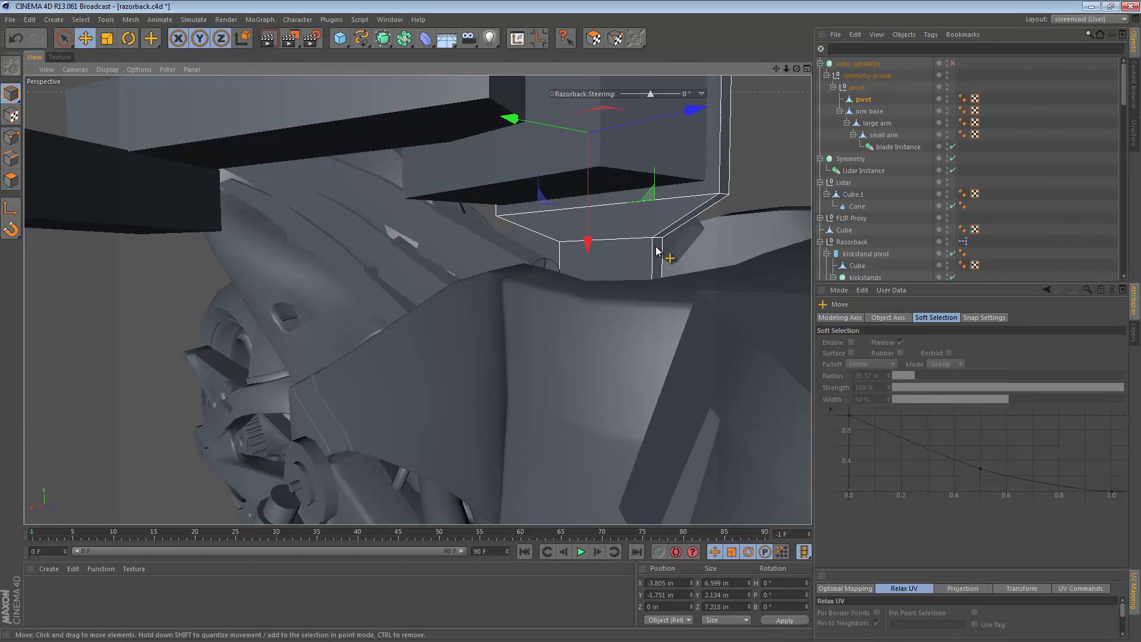
{"action": "right_click_drag", "start_coordinate": [641, 242], "coordinate": [608, 242], "text": "alt"}
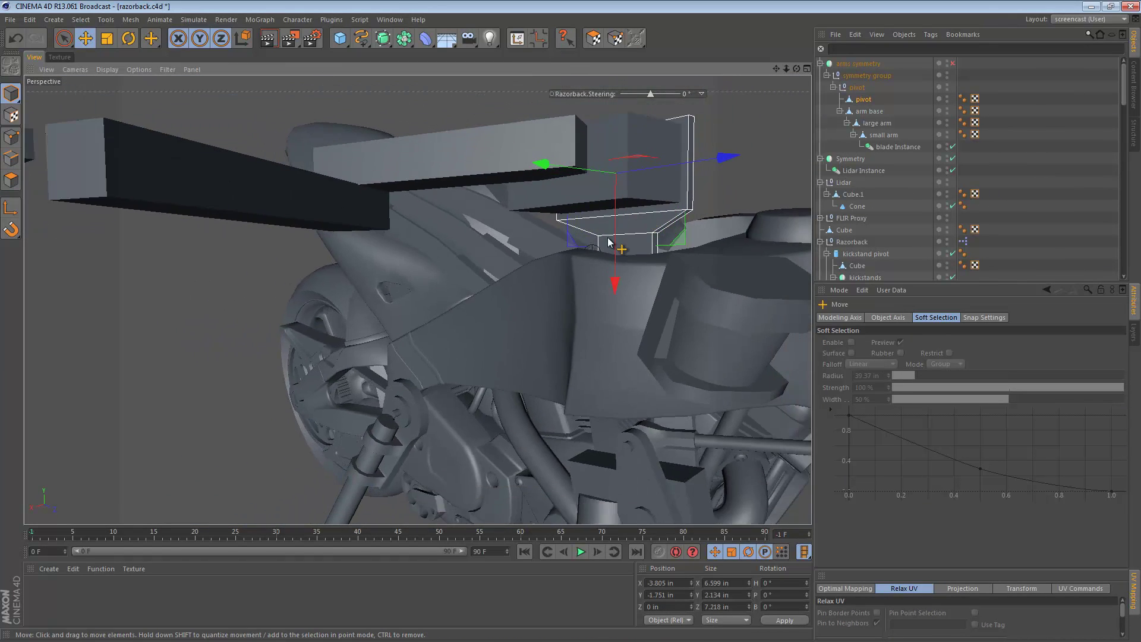
{"action": "middle_click_drag", "start_coordinate": [608, 238], "coordinate": [488, 270], "text": "alt"}
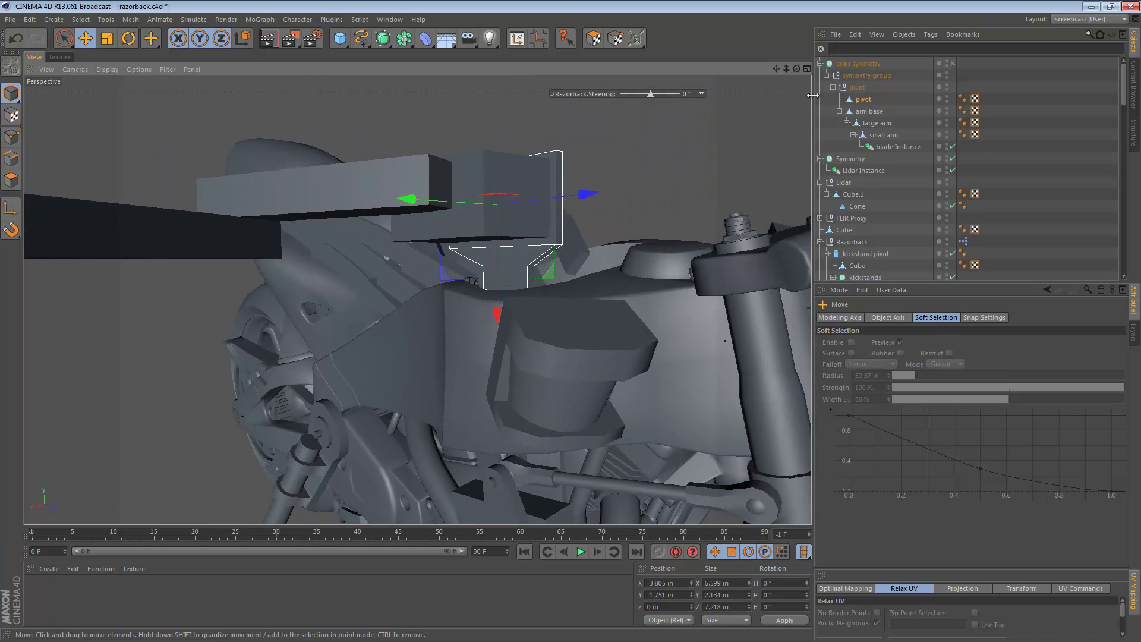
{"action": "left_click", "coordinate": [855, 87]}
{"action": "key", "text": "r"}
{"action": "left_click_drag", "start_coordinate": [419, 275], "coordinate": [315, 356]}
{"action": "right_click_drag", "start_coordinate": [473, 236], "coordinate": [648, 231], "text": "alt"}
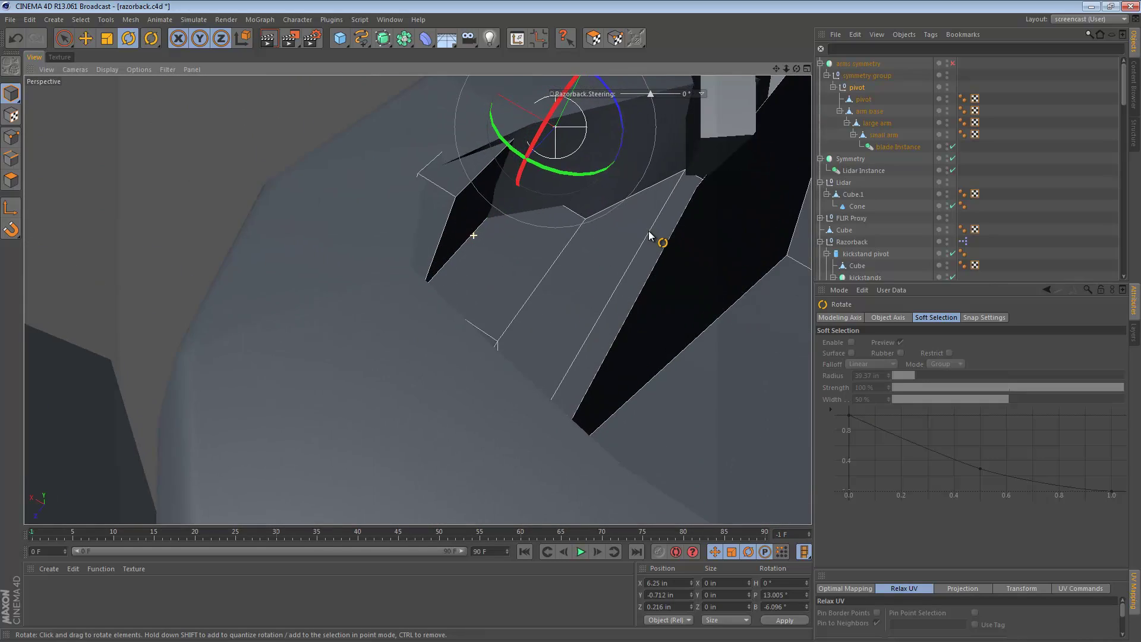
Step: Display the scene as wireframe and move the outer bottom edge of the pivot mount to X 4.429 in, Y -0.306 in
{"action": "left_click_drag", "start_coordinate": [601, 241], "coordinate": [510, 259], "text": "alt"}
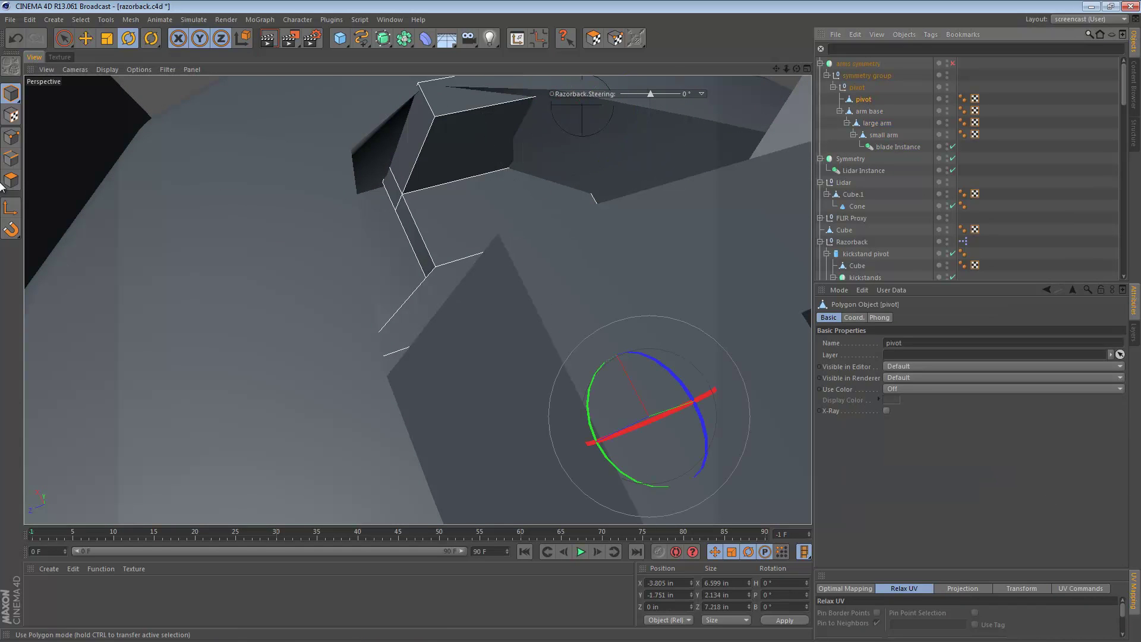
{"action": "left_click", "coordinate": [8, 186]}
{"action": "key", "text": "e"}
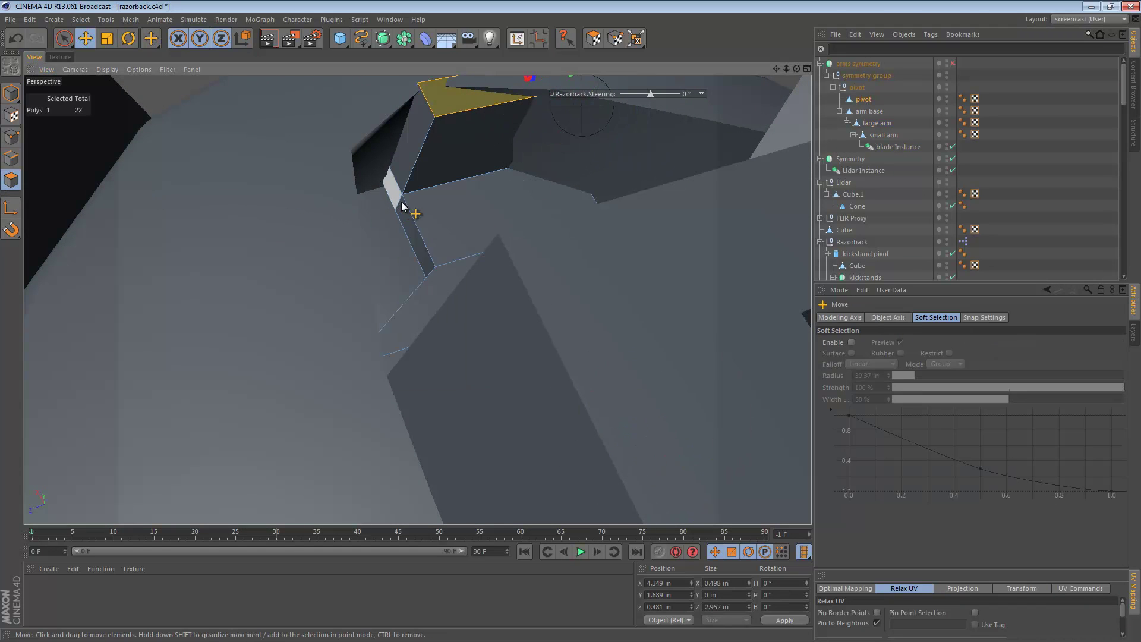
{"action": "key", "text": "n"}
{"action": "key", "text": "g"}
{"action": "left_click_drag", "start_coordinate": [489, 181], "coordinate": [580, 134], "text": "alt"}
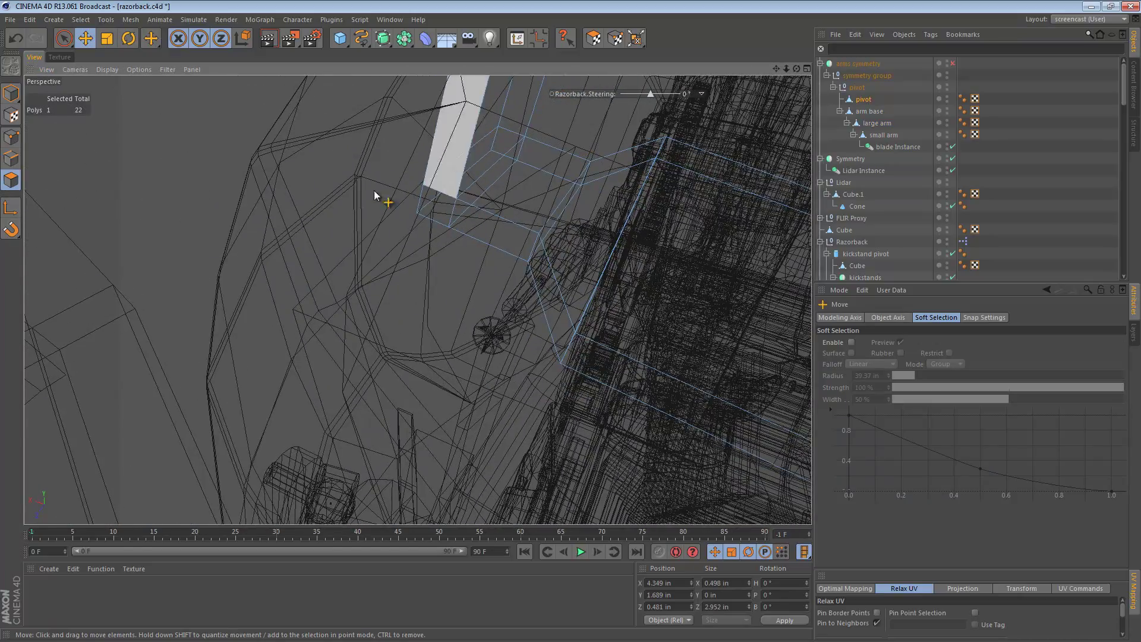
{"action": "left_click_drag", "start_coordinate": [483, 187], "coordinate": [387, 224], "text": "alt"}
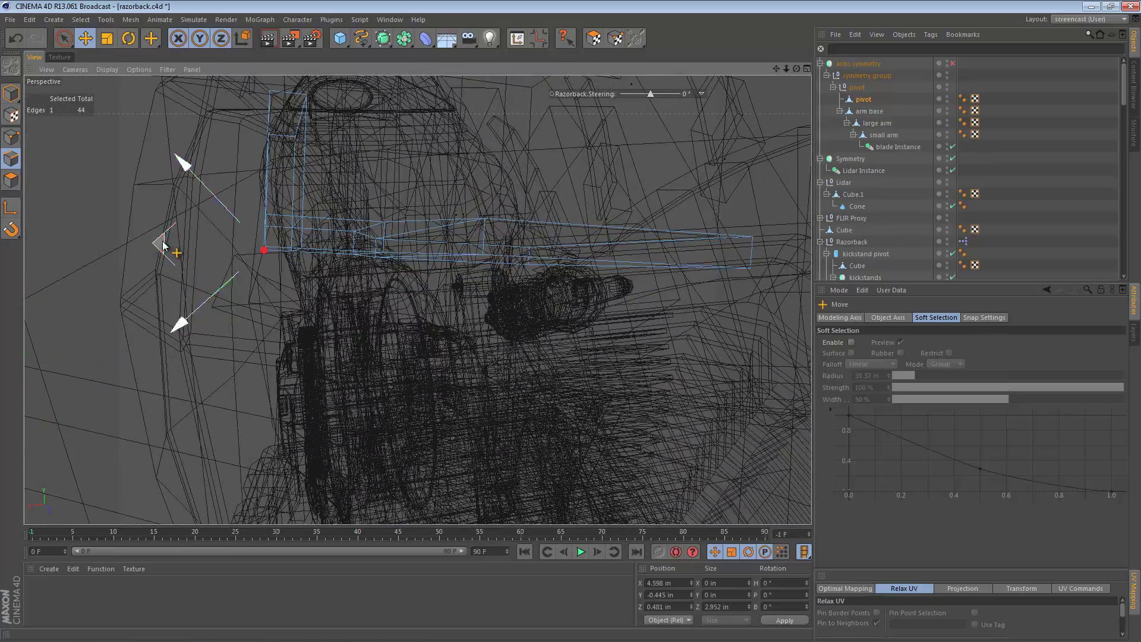
{"action": "left_click_drag", "start_coordinate": [170, 238], "coordinate": [176, 277]}
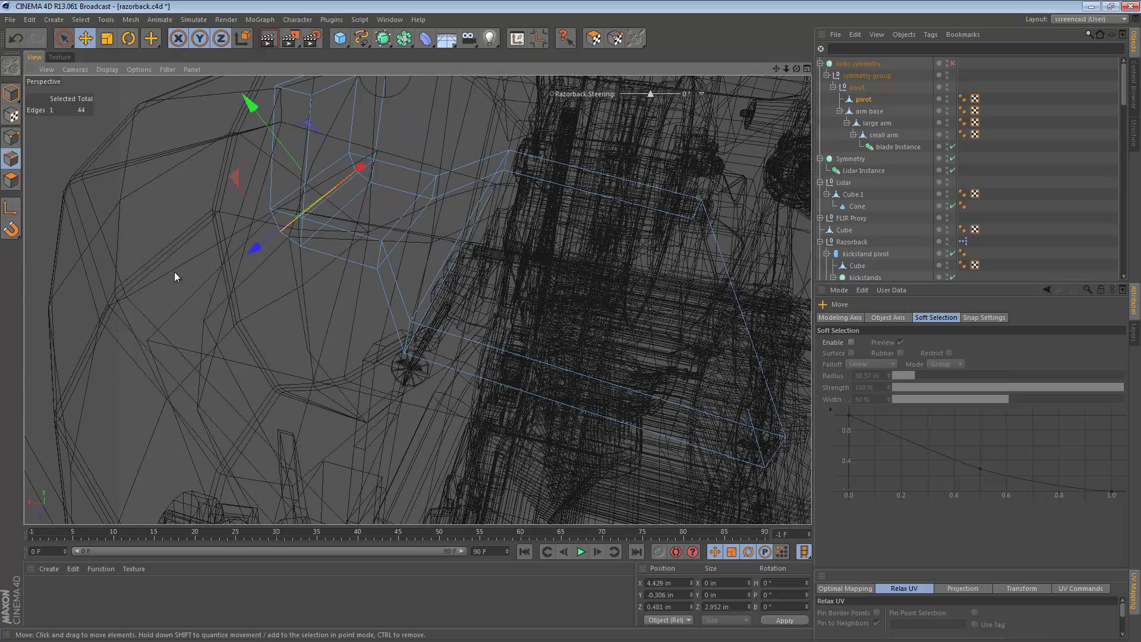
Step: Select the 12 points of the pivot mount's upturned outer end and shift them inward to X 3.855 in
{"action": "left_click", "coordinate": [19, 138]}
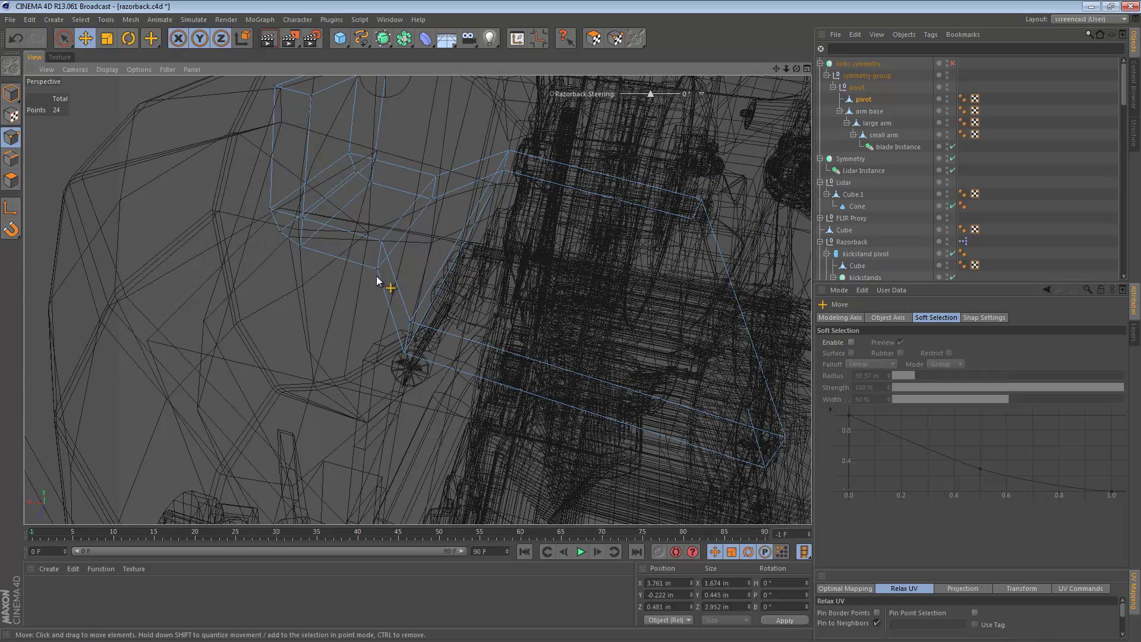
{"action": "left_click_drag", "start_coordinate": [411, 293], "coordinate": [426, 231]}
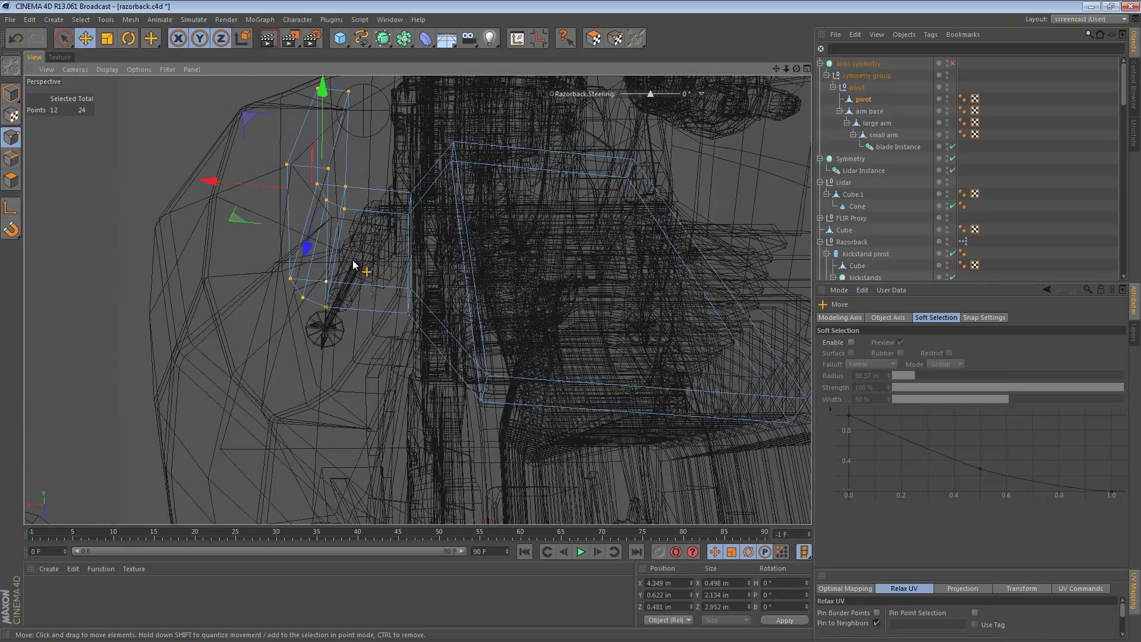
{"action": "left_click_drag", "start_coordinate": [237, 186], "coordinate": [343, 201], "text": "alt"}
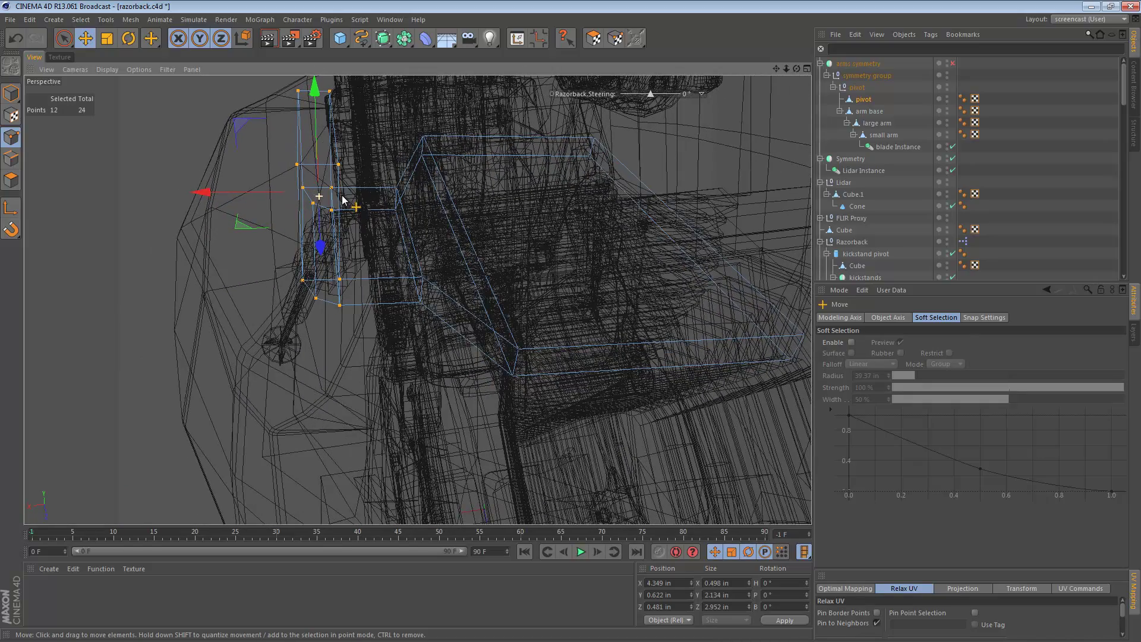
{"action": "mouse_move", "coordinate": [268, 201]}
{"action": "left_mouse_down"}
{"action": "mouse_move", "coordinate": [261, 194]}
{"action": "mouse_move", "coordinate": [339, 205]}
{"action": "mouse_move", "coordinate": [280, 209]}
{"action": "mouse_move", "coordinate": [323, 249]}
{"action": "mouse_move", "coordinate": [249, 190]}
{"action": "left_mouse_up"}
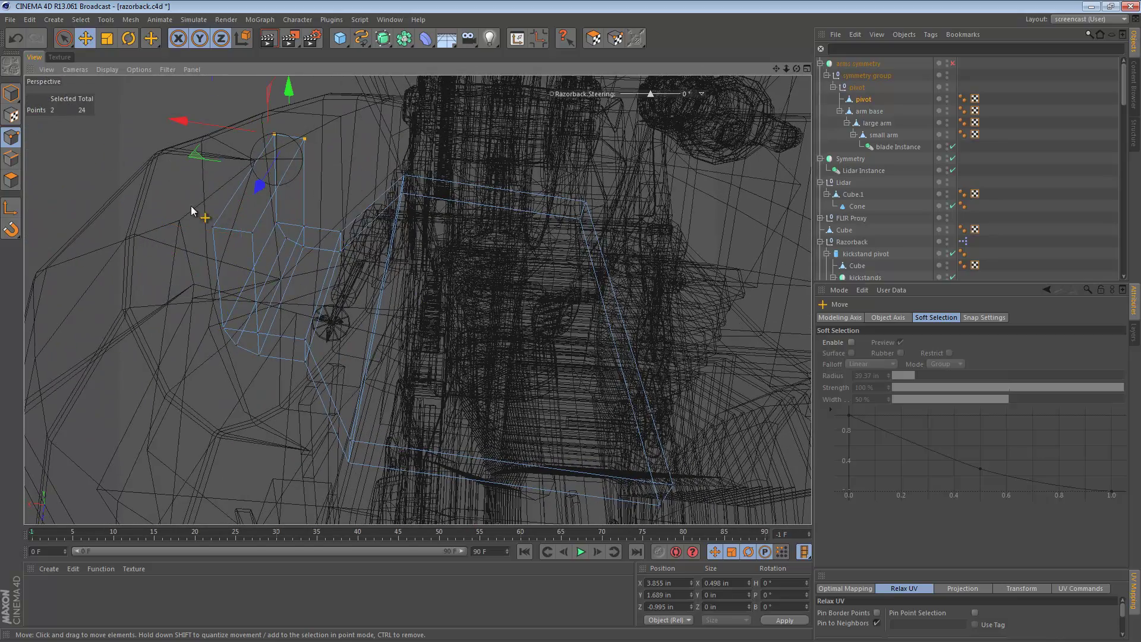
Step: Lower the four uppermost points of the pivot mount's upturned end to Y 1.136 in
{"action": "left_click_drag", "start_coordinate": [274, 222], "coordinate": [270, 156], "text": "alt"}
{"action": "left_click", "coordinate": [10, 93]}
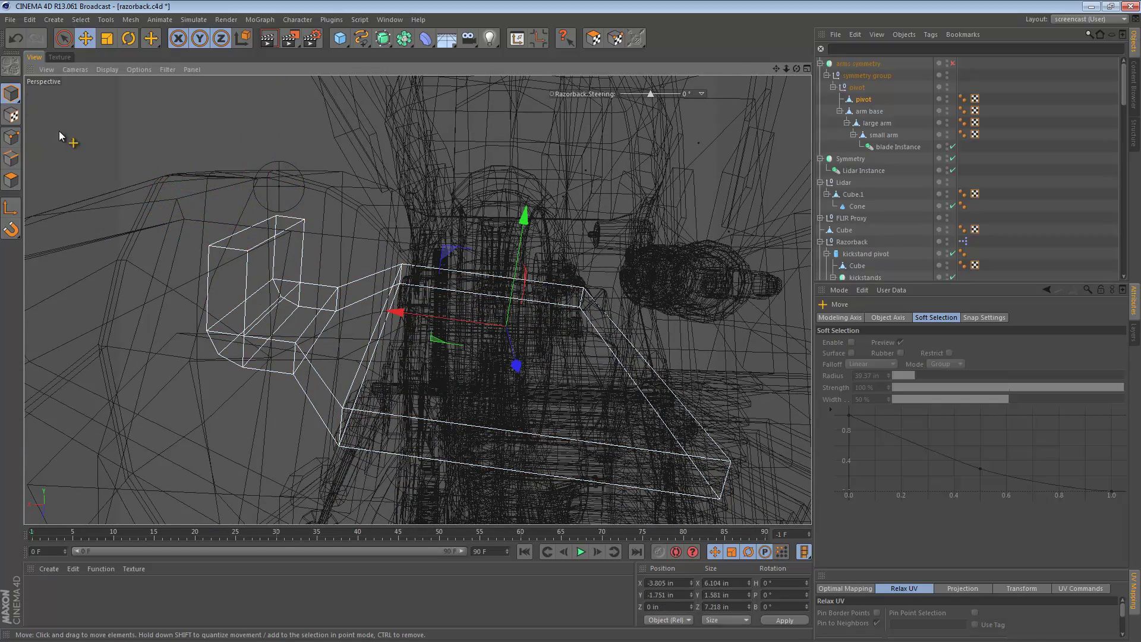
{"action": "right_click_drag", "start_coordinate": [444, 297], "coordinate": [799, 297], "text": "alt"}
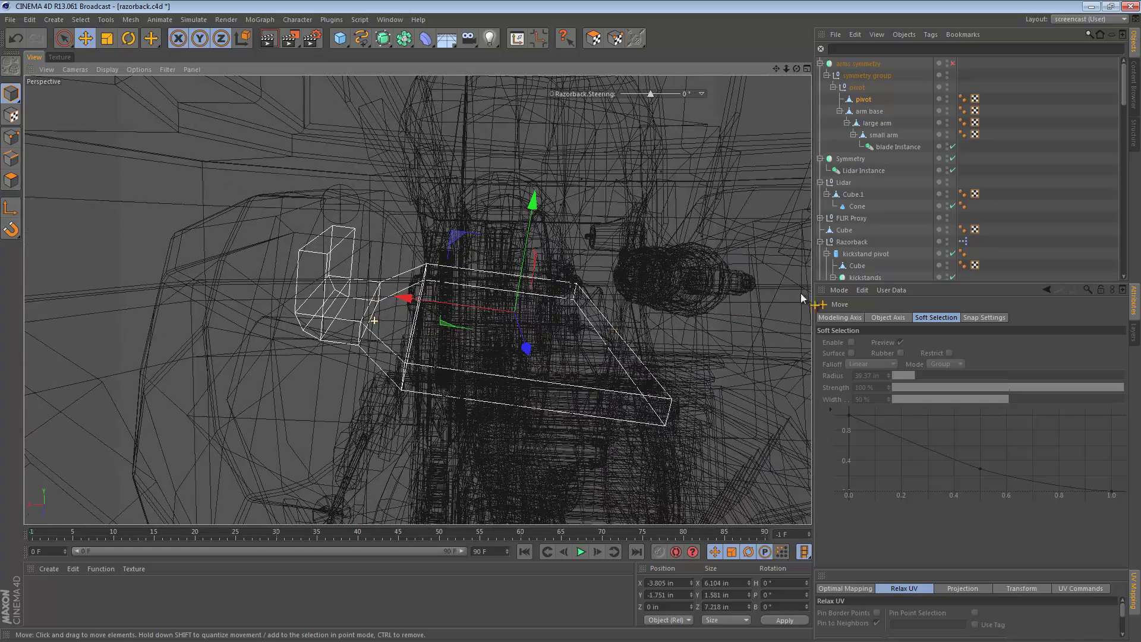
Step: Move the eight lower points of the pivot mount's outer end inward to X 3.555 in
{"action": "left_click", "coordinate": [10, 136]}
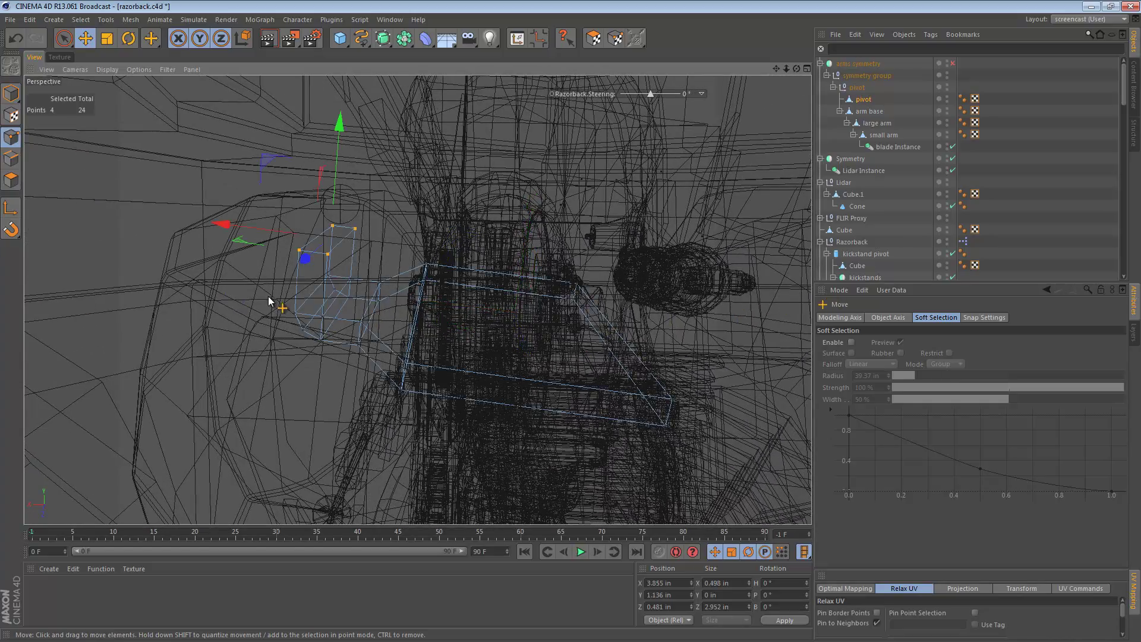
{"action": "left_click_drag", "start_coordinate": [263, 349], "coordinate": [304, 321]}
{"action": "left_click_drag", "start_coordinate": [351, 350], "coordinate": [379, 303], "text": "alt"}
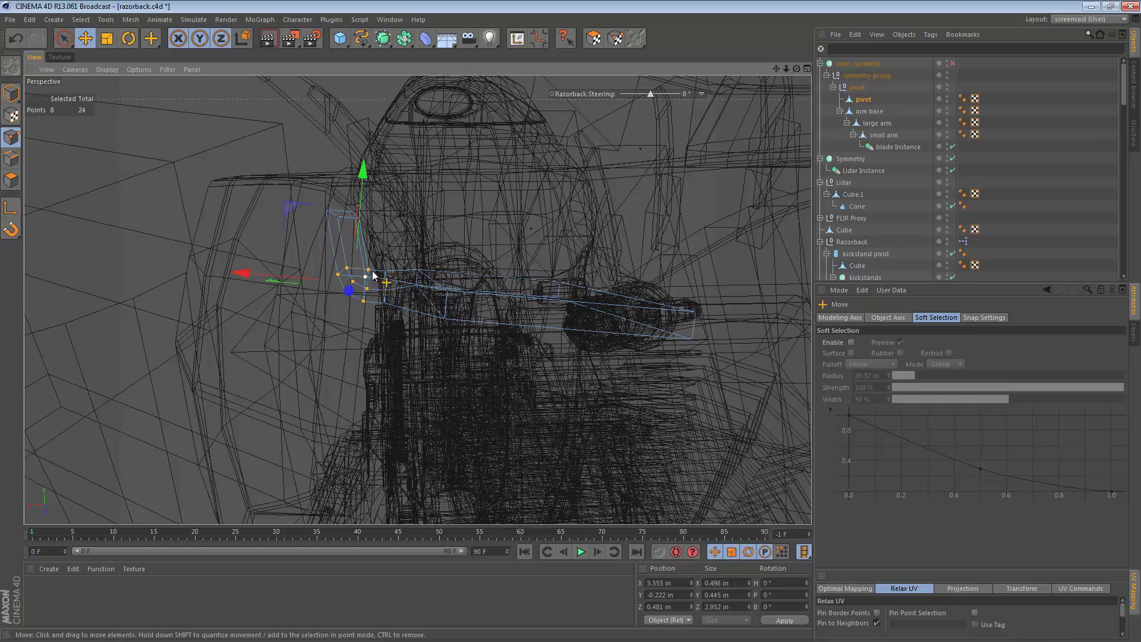
{"action": "mouse_move", "coordinate": [369, 275]}
{"action": "left_mouse_down", "text": "alt"}
{"action": "mouse_move", "coordinate": [448, 275]}
{"action": "mouse_move", "coordinate": [371, 275]}
{"action": "left_mouse_up", "text": "alt"}
{"action": "left_click_drag", "start_coordinate": [408, 312], "coordinate": [523, 333], "text": "alt"}
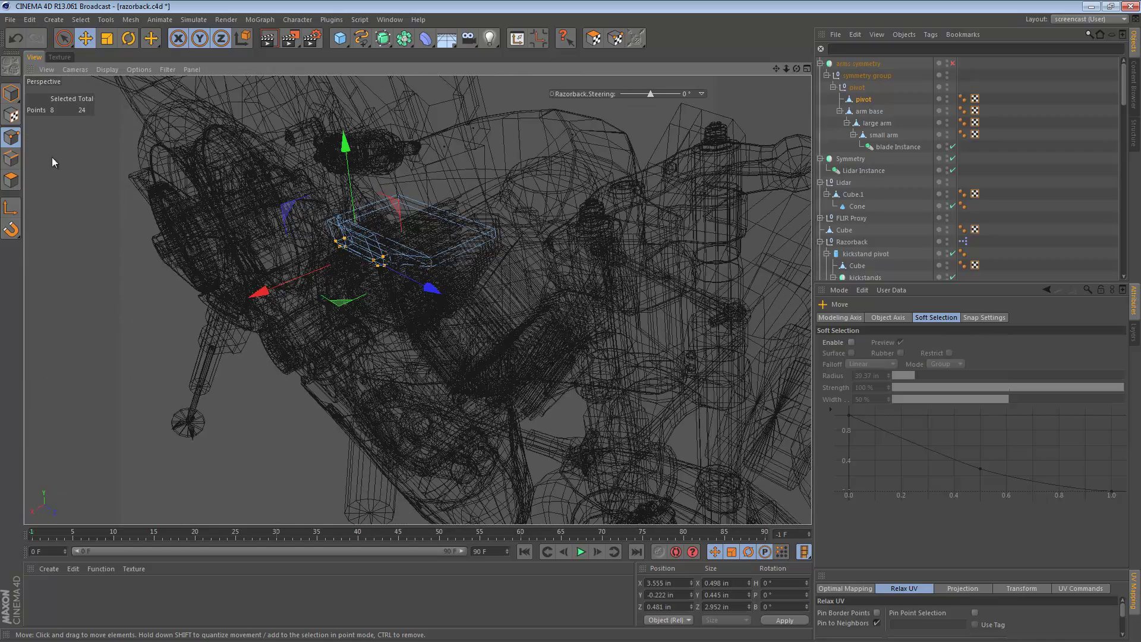
Step: Return to model mode and display the motorcycle with Gouraud shading
{"action": "left_click", "coordinate": [5, 93]}
{"action": "mouse_move", "coordinate": [375, 186]}
{"action": "right_mouse_down", "text": "alt"}
{"action": "mouse_move", "coordinate": [392, 201]}
{"action": "mouse_move", "coordinate": [382, 194]}
{"action": "mouse_move", "coordinate": [380, 235]}
{"action": "right_mouse_up", "text": "alt"}
{"action": "key", "text": "n"}
{"action": "key", "text": "a"}
{"action": "middle_click_drag", "start_coordinate": [381, 234], "coordinate": [397, 262], "text": "alt"}
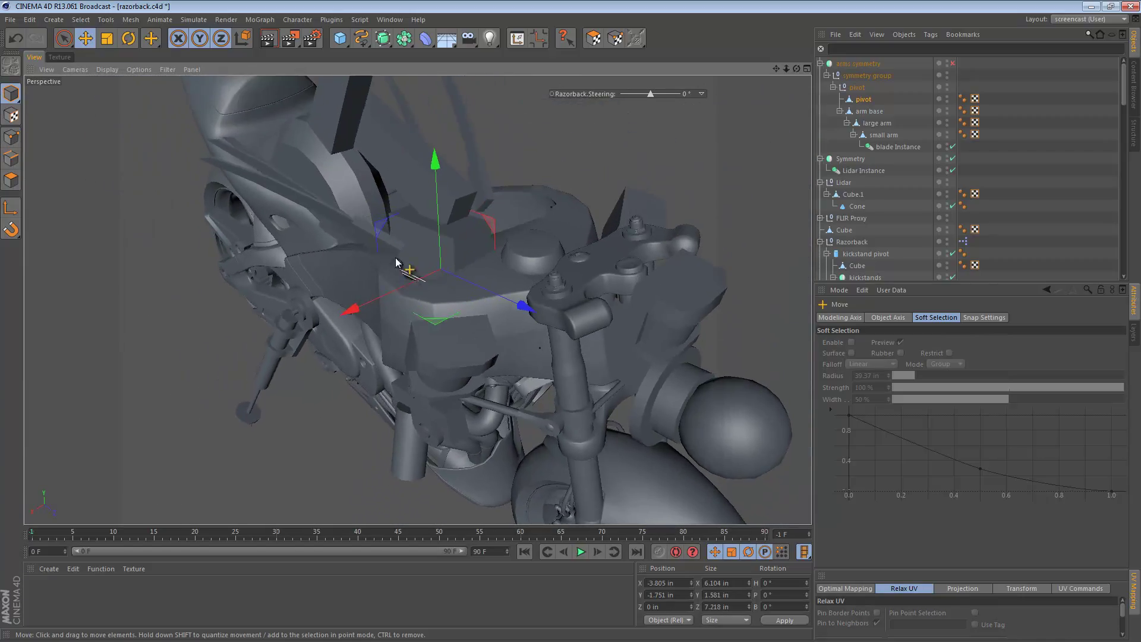
{"action": "left_click_drag", "start_coordinate": [397, 262], "coordinate": [587, 197], "text": "alt"}
Step: Try rotating the pivot null to a bank of about 83° to test the arm's swing, and undo the rotation
{"action": "left_click", "coordinate": [856, 88]}
{"action": "key", "text": "r"}
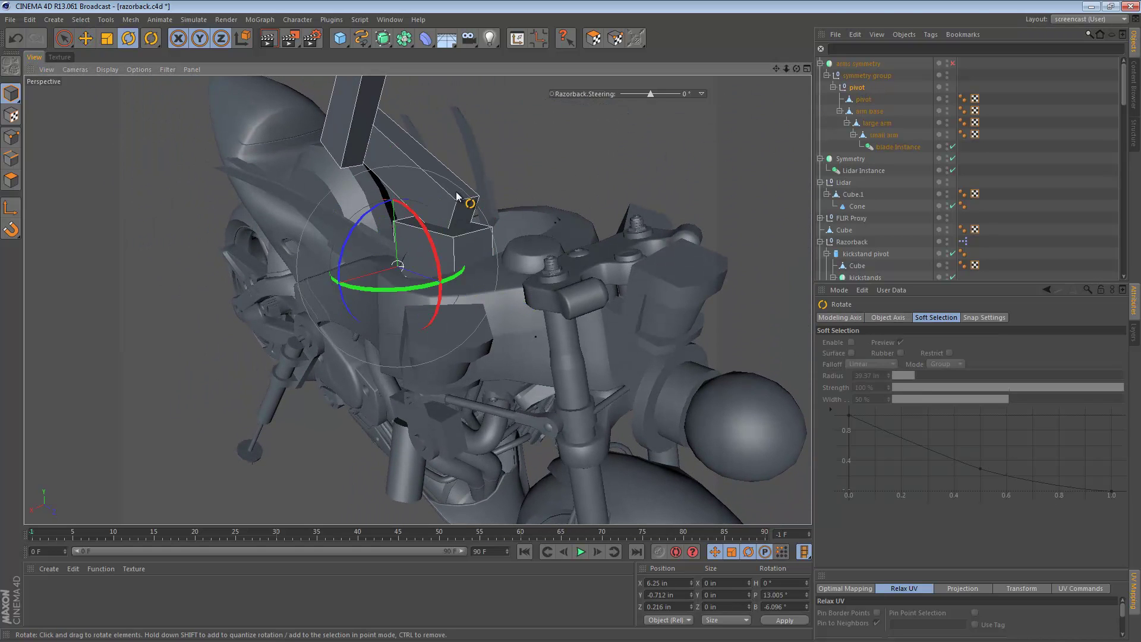
{"action": "left_click_drag", "start_coordinate": [371, 209], "coordinate": [341, 323]}
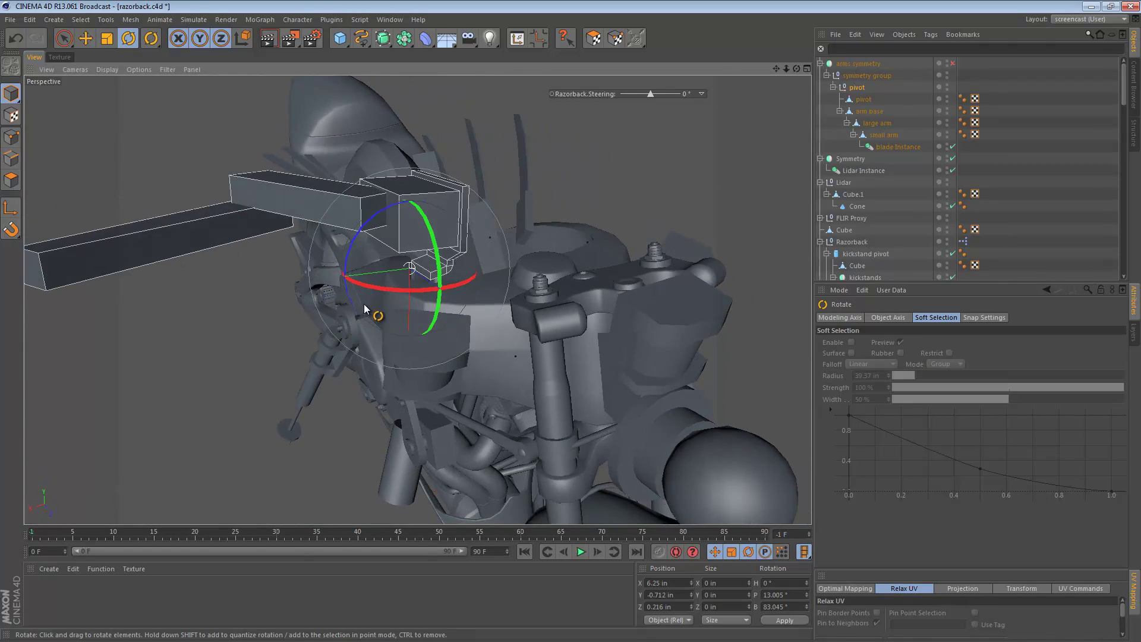
{"action": "key", "text": "ctrl+z"}
Step: Add a cylinder and transfer it to the pivot mesh's position and rotation
{"action": "right_click_drag", "start_coordinate": [389, 305], "coordinate": [590, 292], "text": "alt"}
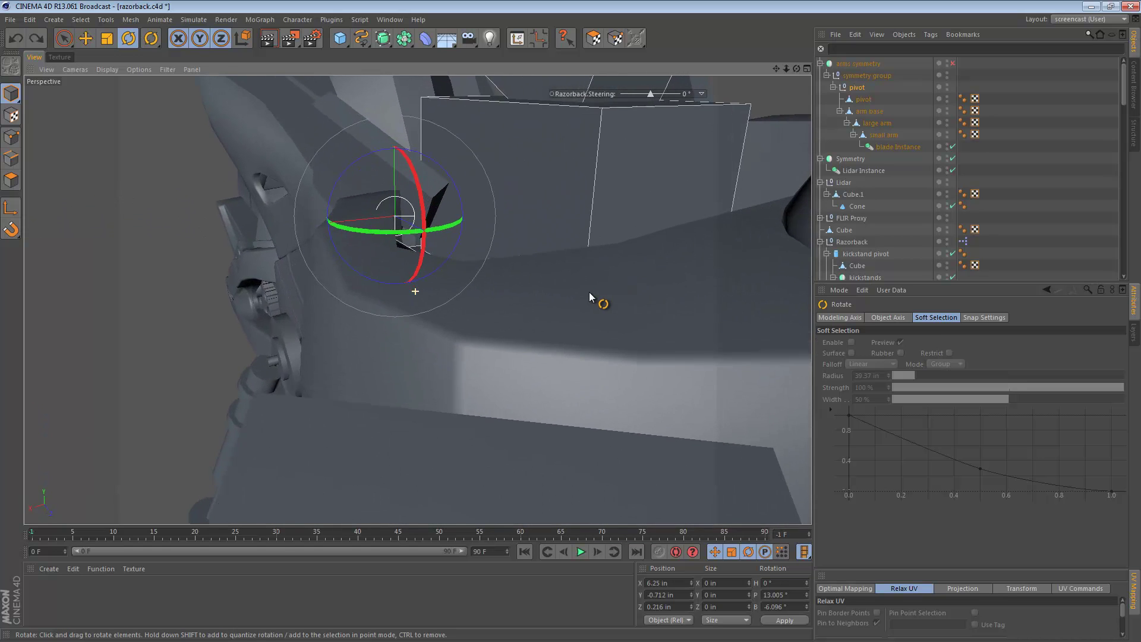
{"action": "left_click_drag", "start_coordinate": [590, 292], "coordinate": [551, 331], "text": "alt"}
{"action": "left_click_drag", "start_coordinate": [341, 38], "coordinate": [580, 47]}
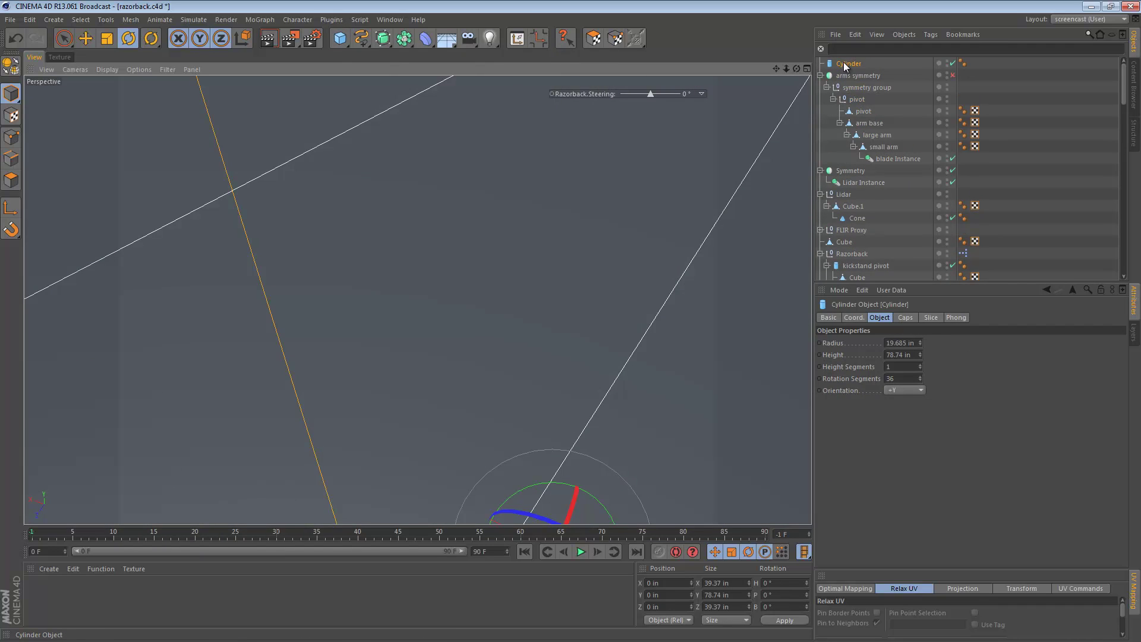
{"action": "key", "text": "shift+t"}
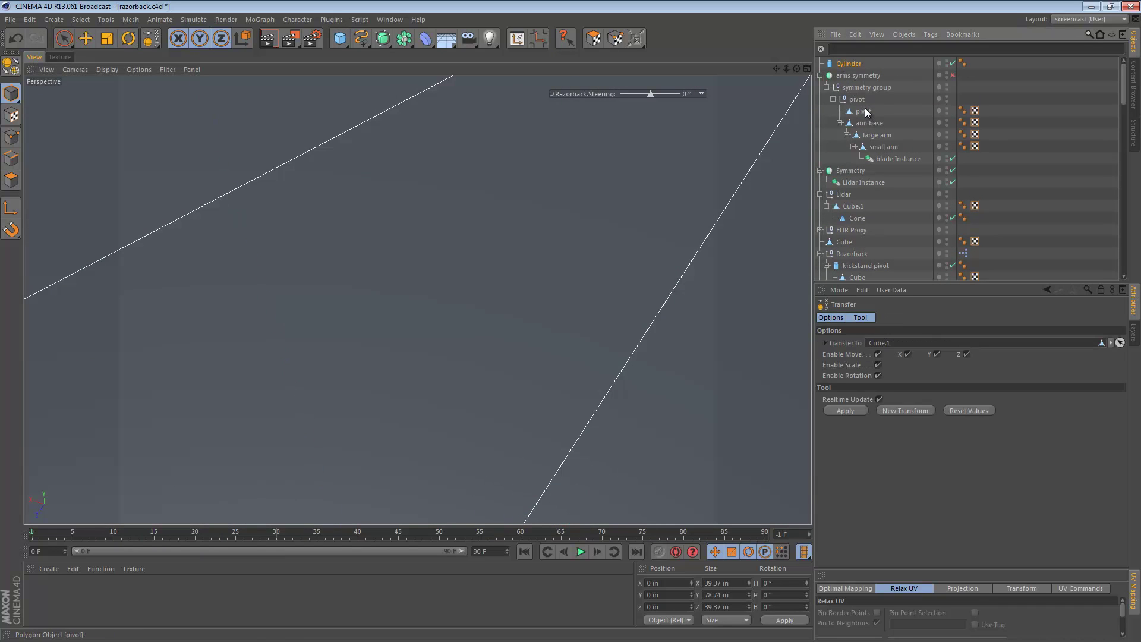
{"action": "left_click_drag", "start_coordinate": [864, 111], "coordinate": [860, 317]}
{"action": "left_click", "coordinate": [851, 410]}
Step: Scale the cylinder to a radius of 0.945 in and move it into the tank recess at X 5.998, Y 31.235, Z 6.392 in
{"action": "key", "text": "t"}
{"action": "left_click_drag", "start_coordinate": [662, 221], "coordinate": [205, 326]}
{"action": "key", "text": "e"}
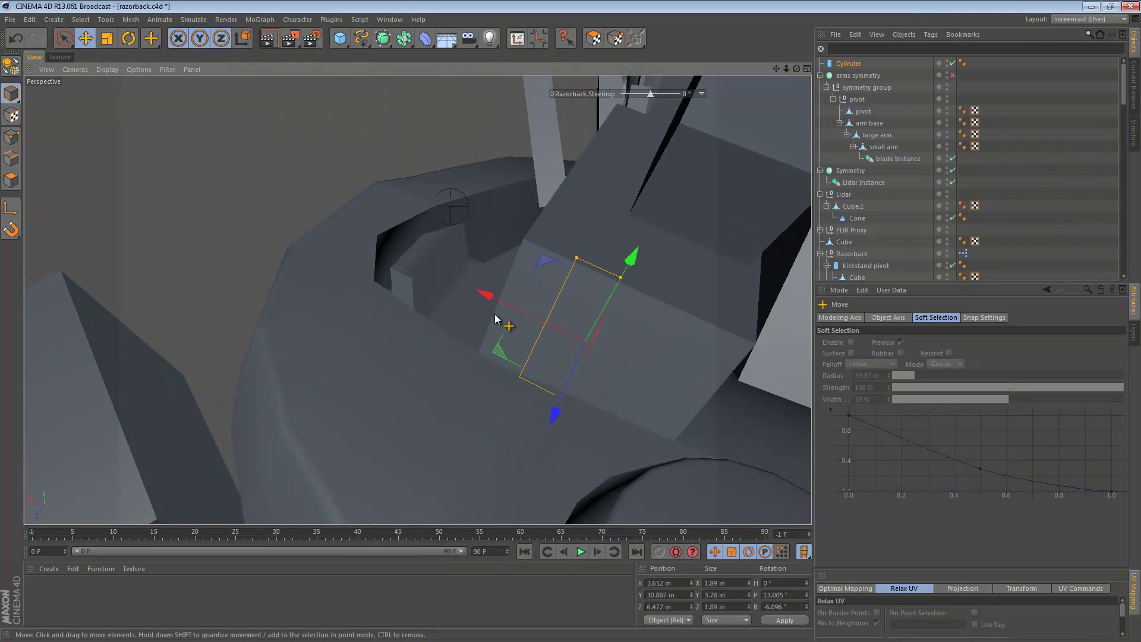
{"action": "left_click_drag", "start_coordinate": [484, 298], "coordinate": [356, 230]}
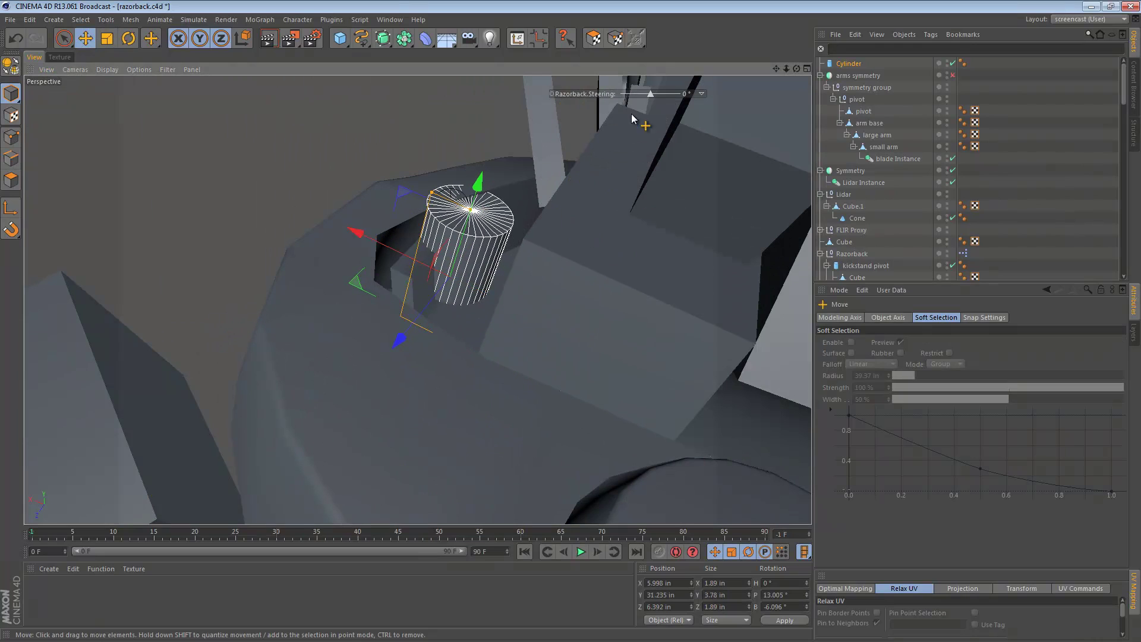
Step: Set the cylinder's rotation segments to 8 and its orientation to +Z
{"action": "left_click", "coordinate": [848, 64]}
{"action": "left_click", "coordinate": [907, 369]}
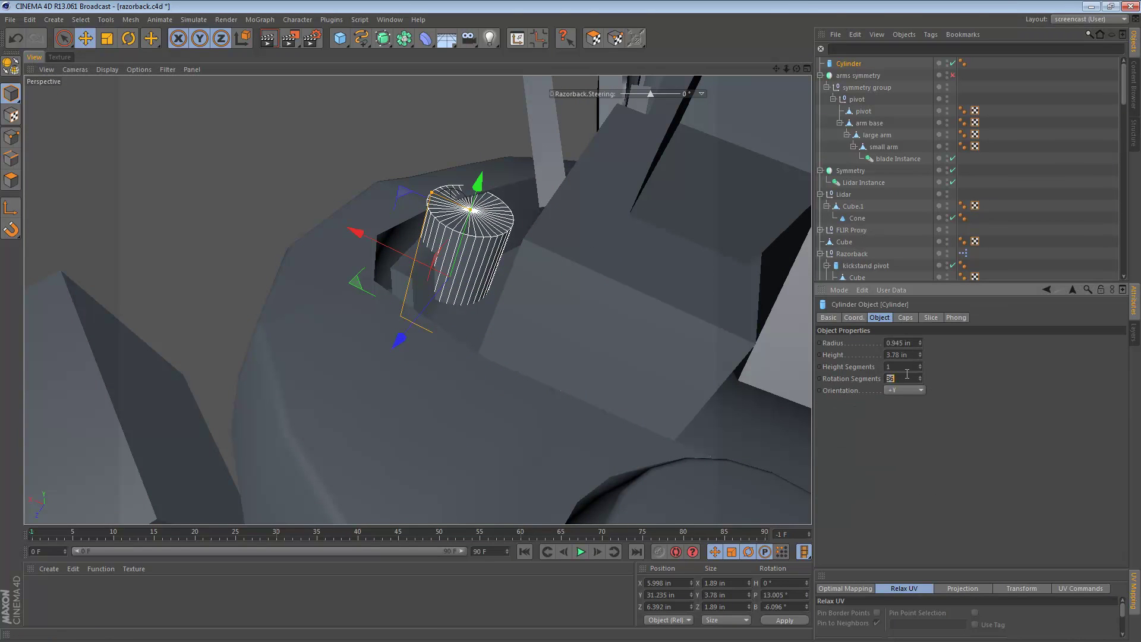
{"action": "key", "text": "Return"}
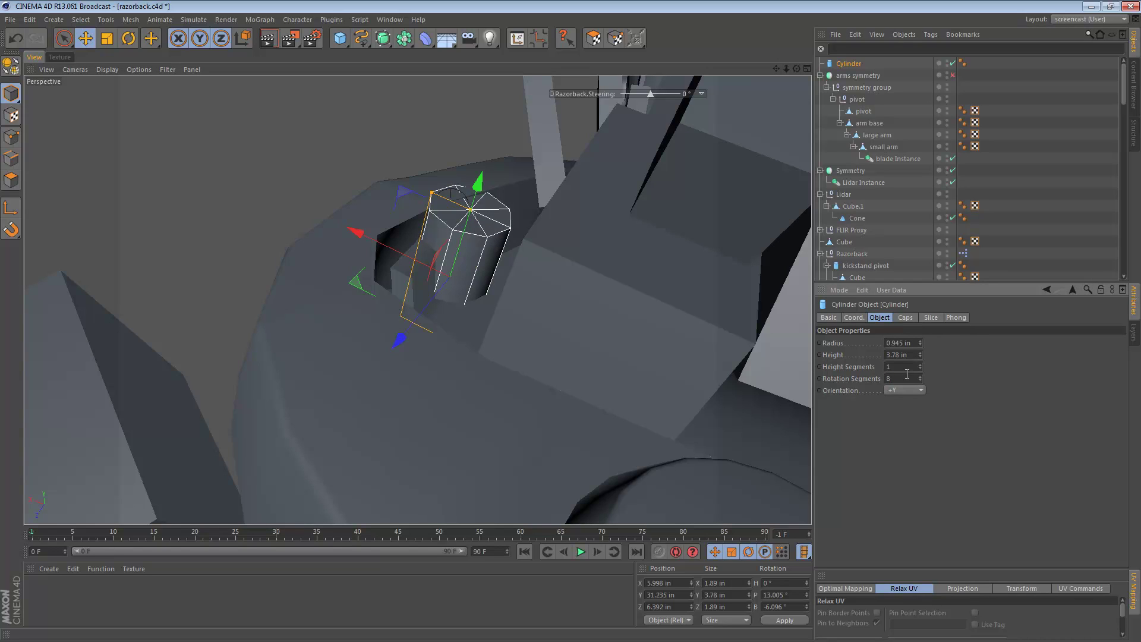
{"action": "scroll", "coordinate": [925, 391], "scroll_direction": "up", "scroll_amount": 1}
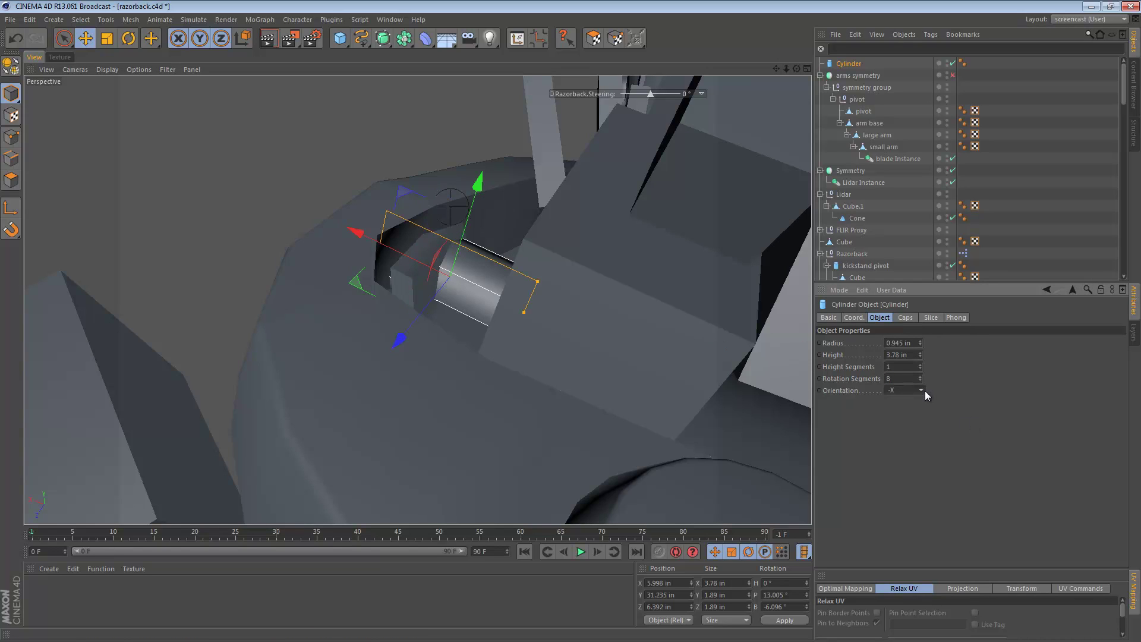
{"action": "scroll", "coordinate": [924, 390], "scroll_direction": "down", "scroll_amount": 4}
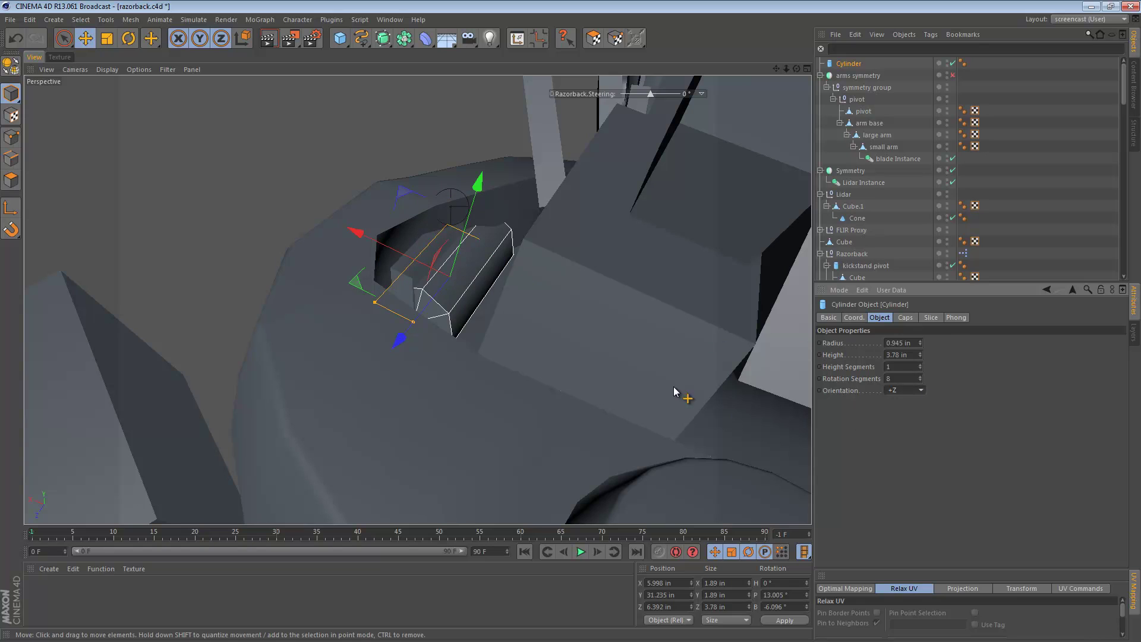
Step: Move the cylinder up and outward from the recess to X 8.544, Y 32.853, Z 6.018 in
{"action": "scroll", "coordinate": [440, 274], "scroll_direction": "up", "scroll_amount": 3}
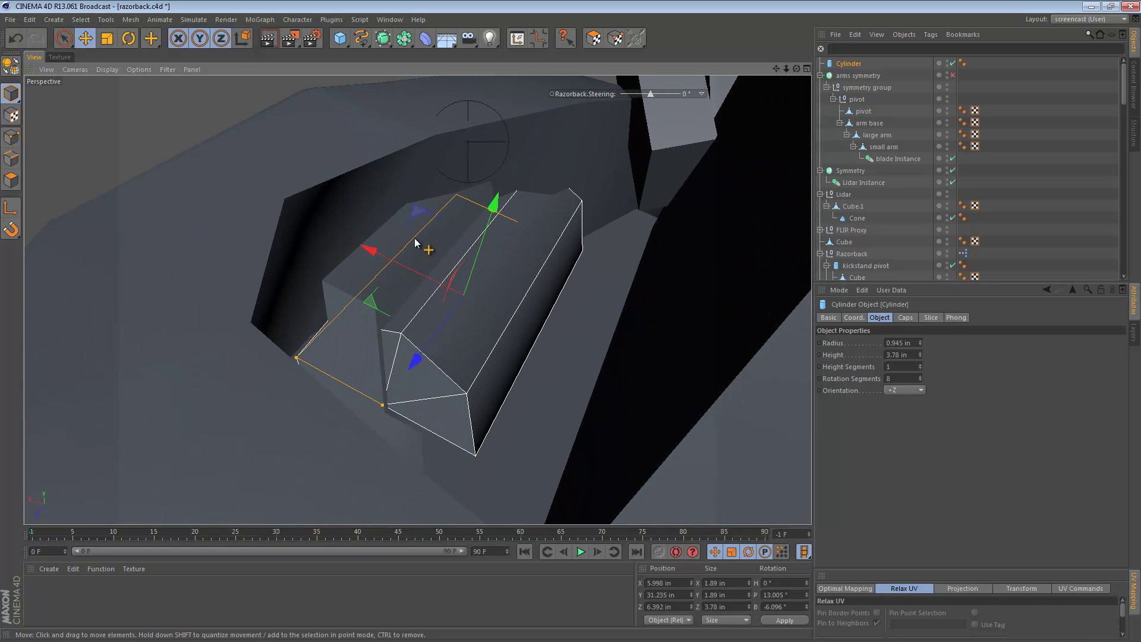
{"action": "left_click_drag", "start_coordinate": [415, 242], "coordinate": [409, 90]}
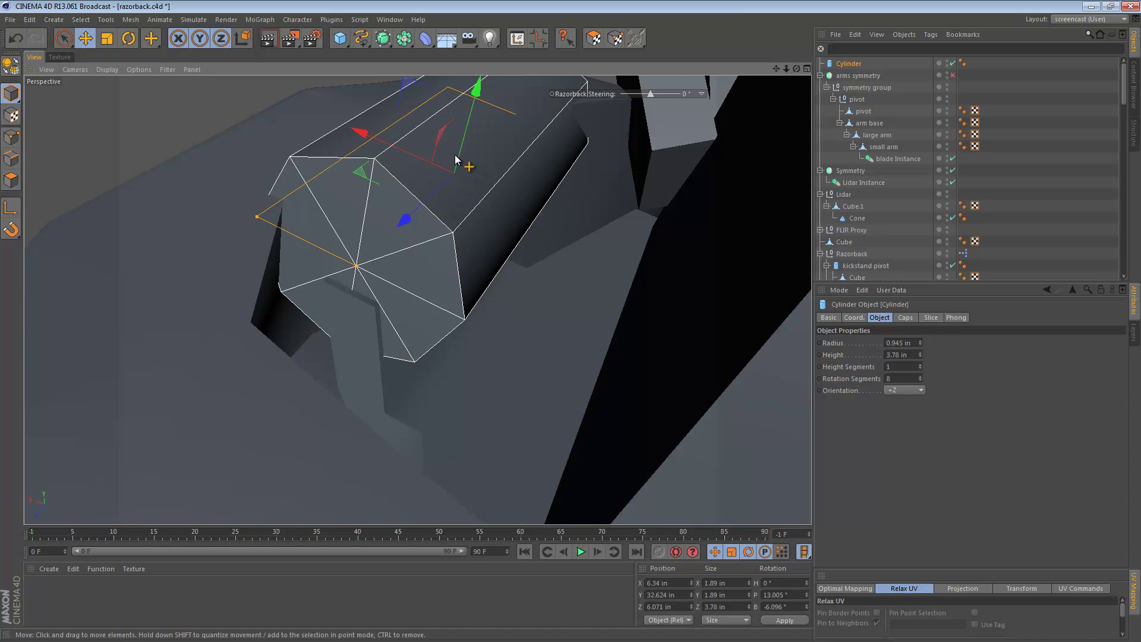
{"action": "left_click_drag", "start_coordinate": [456, 160], "coordinate": [425, 179], "text": "alt"}
{"action": "left_click_drag", "start_coordinate": [393, 128], "coordinate": [265, 75]}
{"action": "middle_click_drag", "start_coordinate": [449, 189], "coordinate": [423, 316], "text": "alt"}
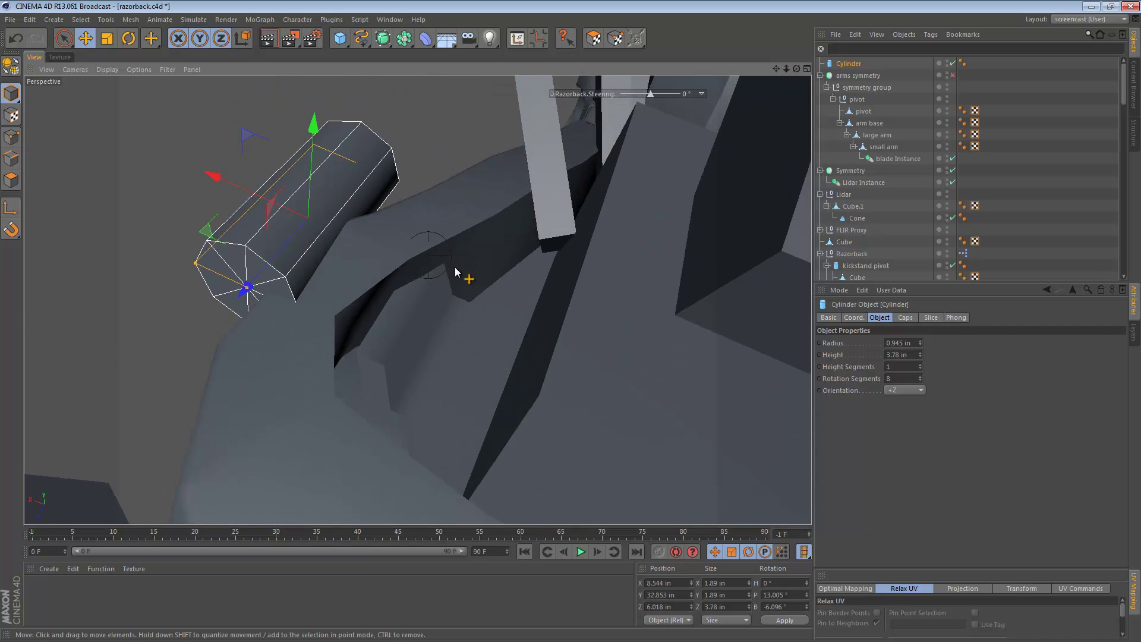
Step: Transfer the cylinder to the pivot null's position and rotation
{"action": "key", "text": "shift+t"}
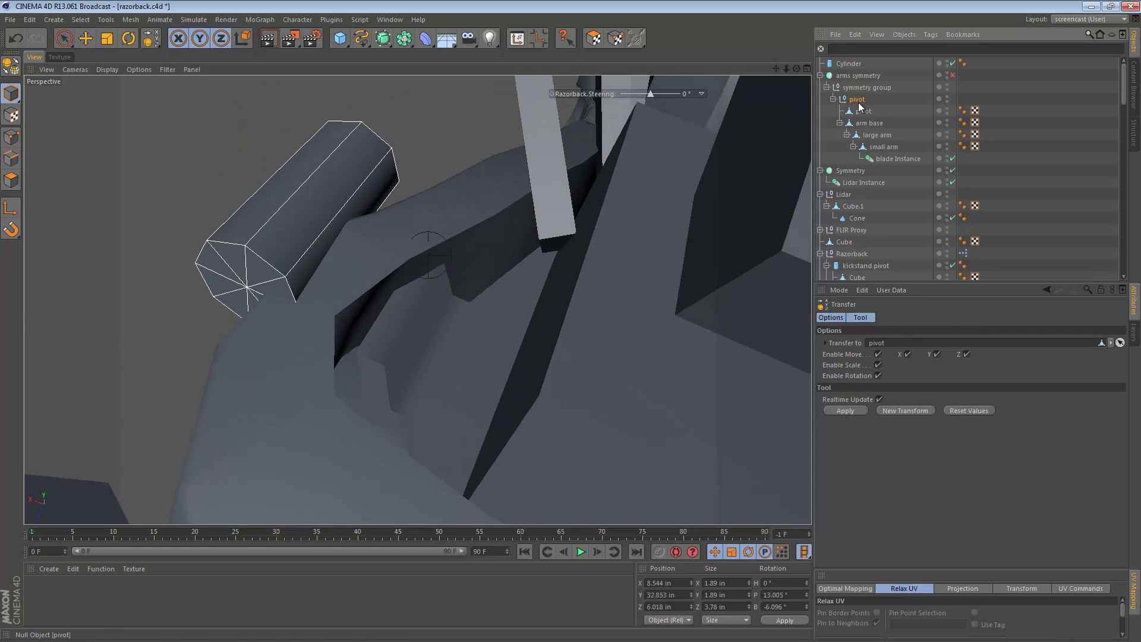
{"action": "left_click", "coordinate": [844, 410]}
{"action": "key", "text": "e"}
Step: Resize the cylinder to a radius of 0.576 in and a height of 3.804 in
{"action": "left_click_drag", "start_coordinate": [553, 324], "coordinate": [294, 241], "text": "alt"}
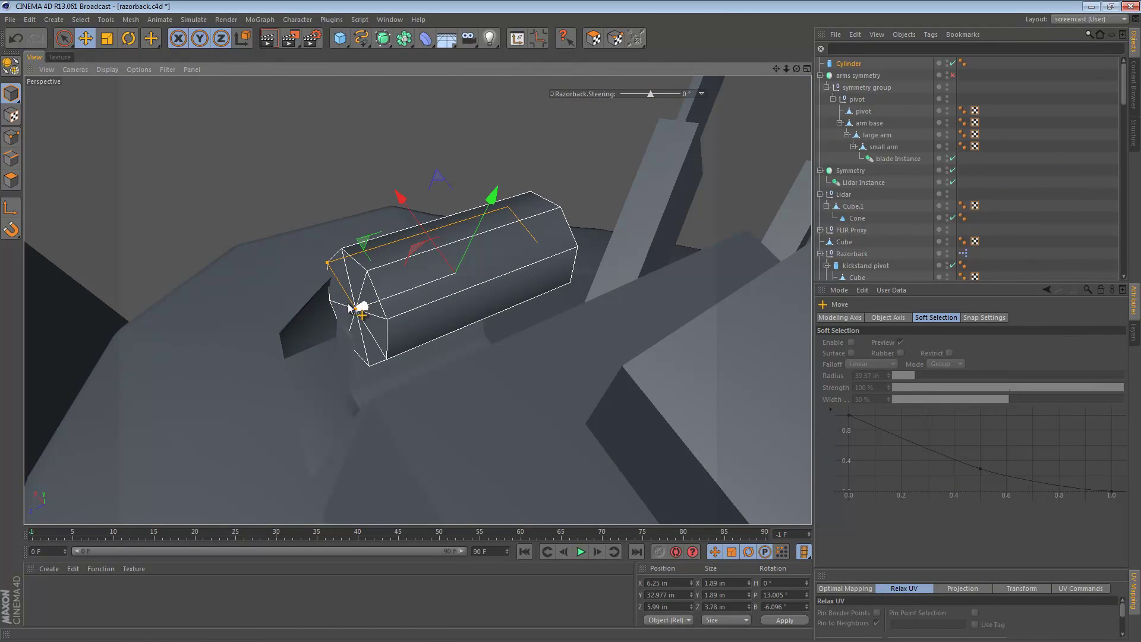
{"action": "left_click_drag", "start_coordinate": [348, 311], "coordinate": [345, 310]}
{"action": "left_click_drag", "start_coordinate": [318, 269], "coordinate": [558, 285]}
{"action": "left_click_drag", "start_coordinate": [443, 306], "coordinate": [508, 306], "text": "alt"}
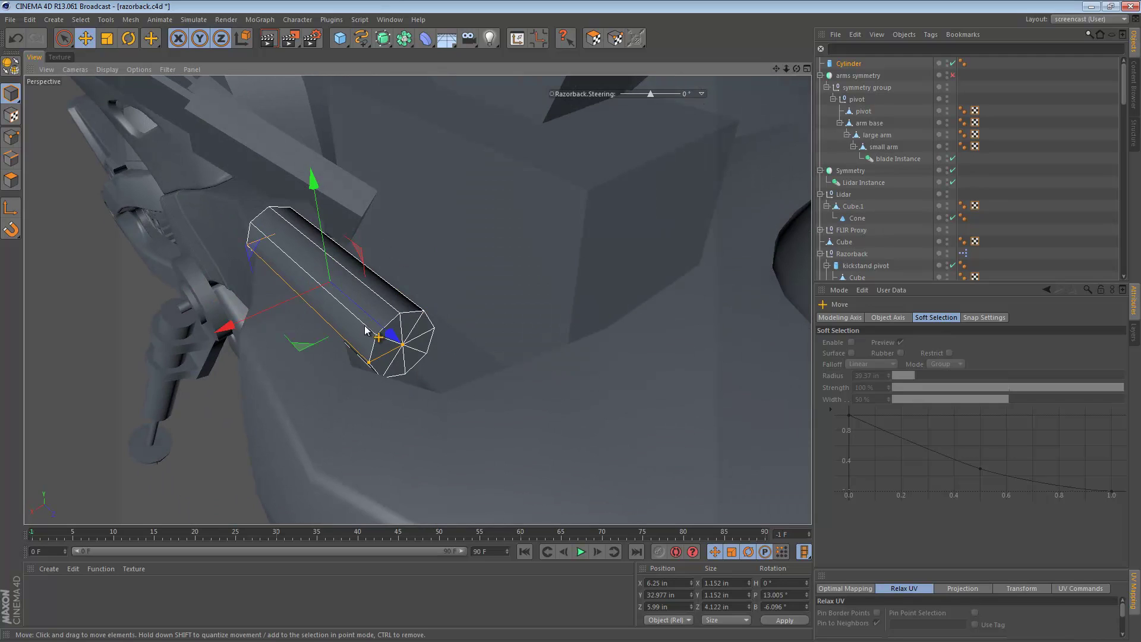
{"action": "mouse_move", "coordinate": [395, 342]}
{"action": "left_mouse_down"}
{"action": "mouse_move", "coordinate": [410, 354]}
{"action": "mouse_move", "coordinate": [383, 330]}
{"action": "mouse_move", "coordinate": [397, 341]}
{"action": "left_mouse_up"}
{"action": "key", "text": "ctrl+z"}
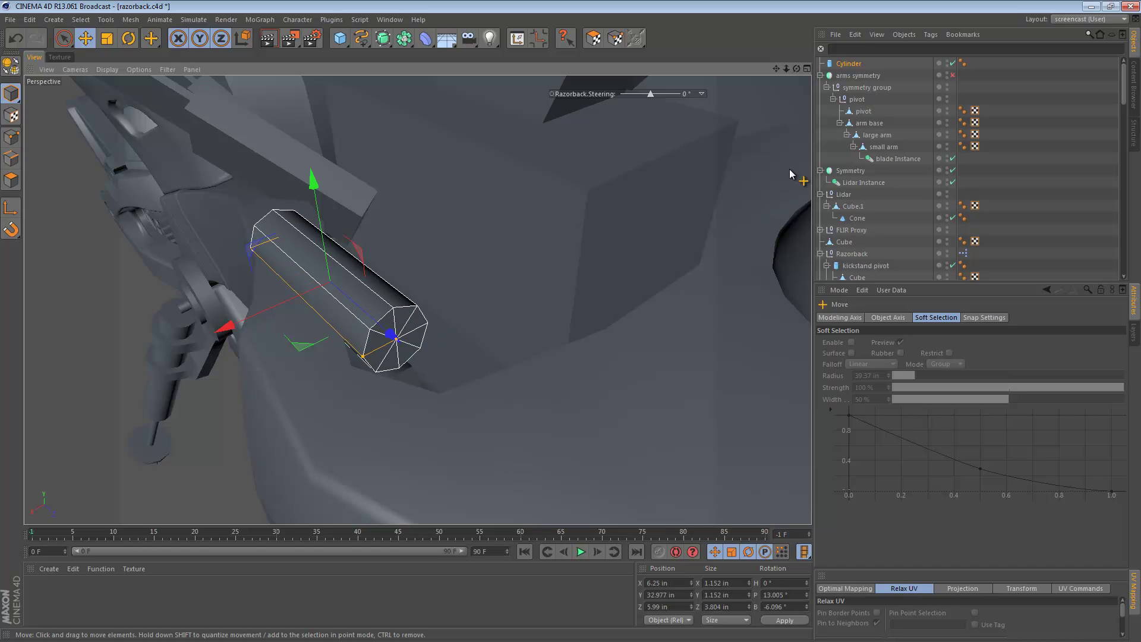
Step: Make the cylinder a child of the pivot mesh and clear the selection
{"action": "left_click_drag", "start_coordinate": [852, 67], "coordinate": [866, 115]}
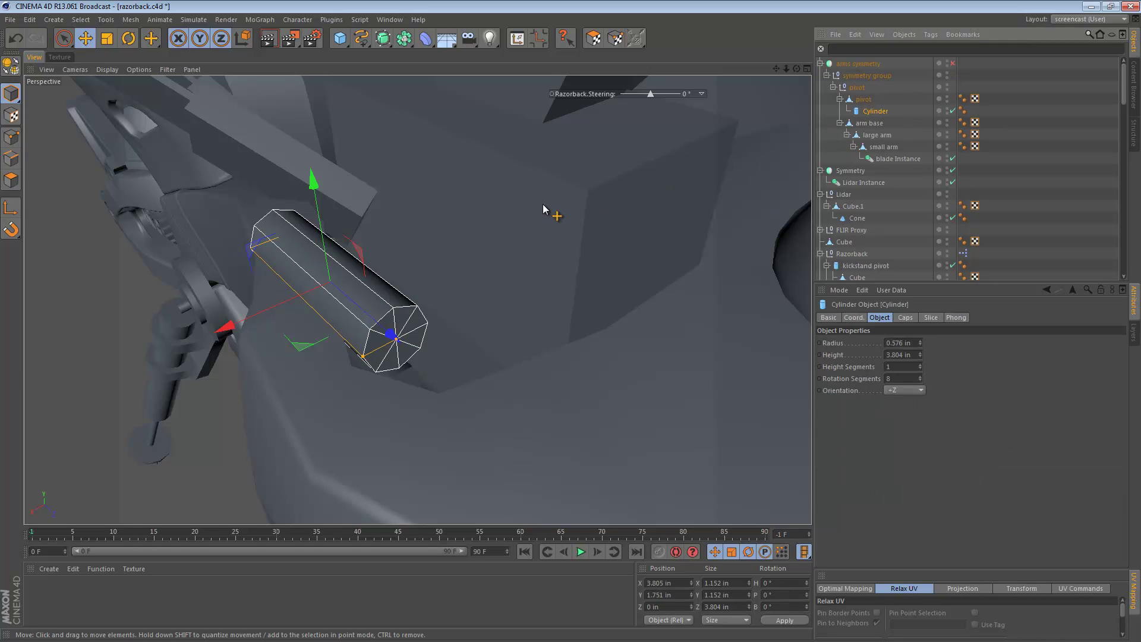
{"action": "right_click_drag", "start_coordinate": [539, 200], "coordinate": [470, 210], "text": "alt"}
{"action": "left_click_drag", "start_coordinate": [470, 210], "coordinate": [490, 157], "text": "alt"}
{"action": "left_click", "coordinate": [491, 160]}
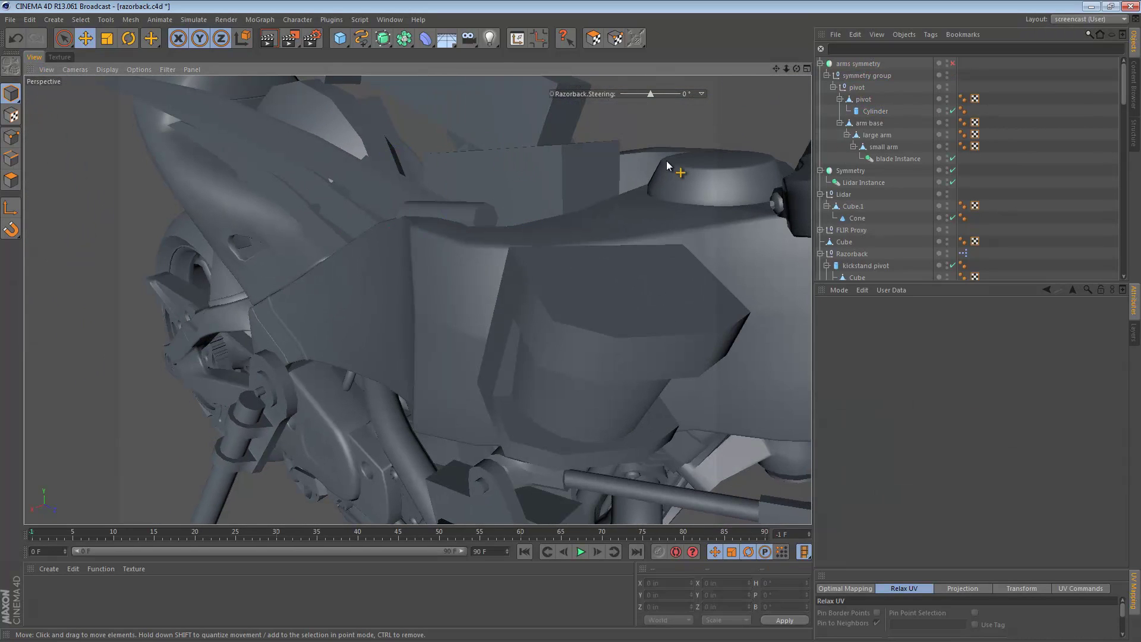
Step: Try rotating the arm's pivot null, undo the rotation and clear the selection
{"action": "left_click", "coordinate": [868, 100]}
{"action": "left_click_drag", "start_coordinate": [445, 202], "coordinate": [440, 261], "text": "alt"}
{"action": "key", "text": "r"}
{"action": "key", "text": "ctrl+z"}
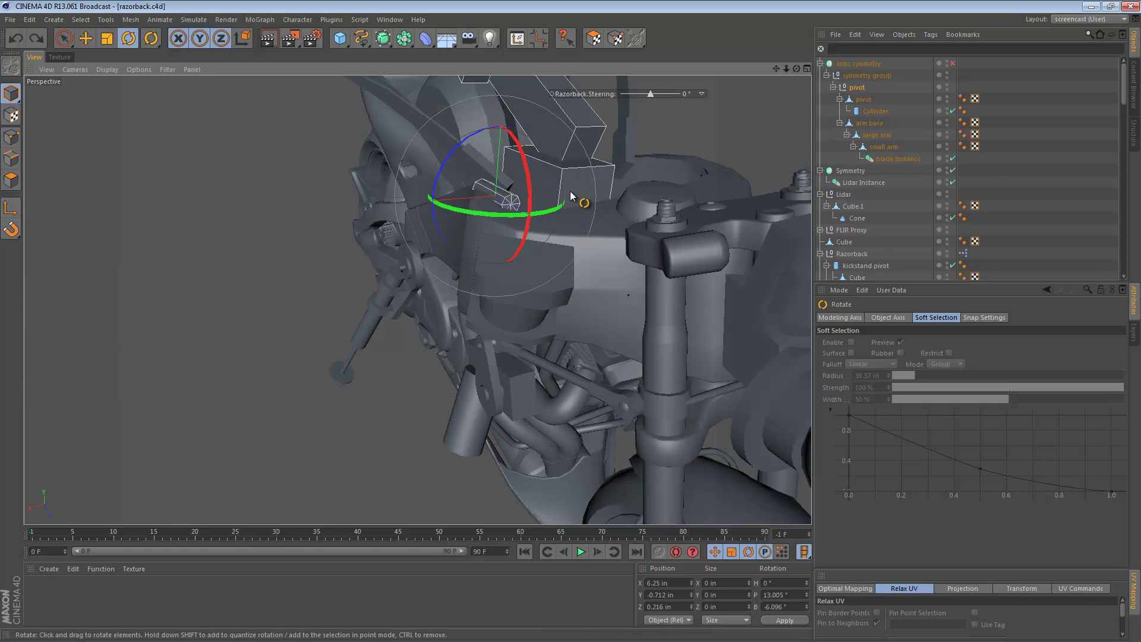
{"action": "left_click_drag", "start_coordinate": [569, 190], "coordinate": [373, 355], "text": "alt"}
{"action": "key", "text": "ctrl+shift+a"}
{"action": "right_click_drag", "start_coordinate": [373, 355], "coordinate": [486, 348], "text": "alt"}
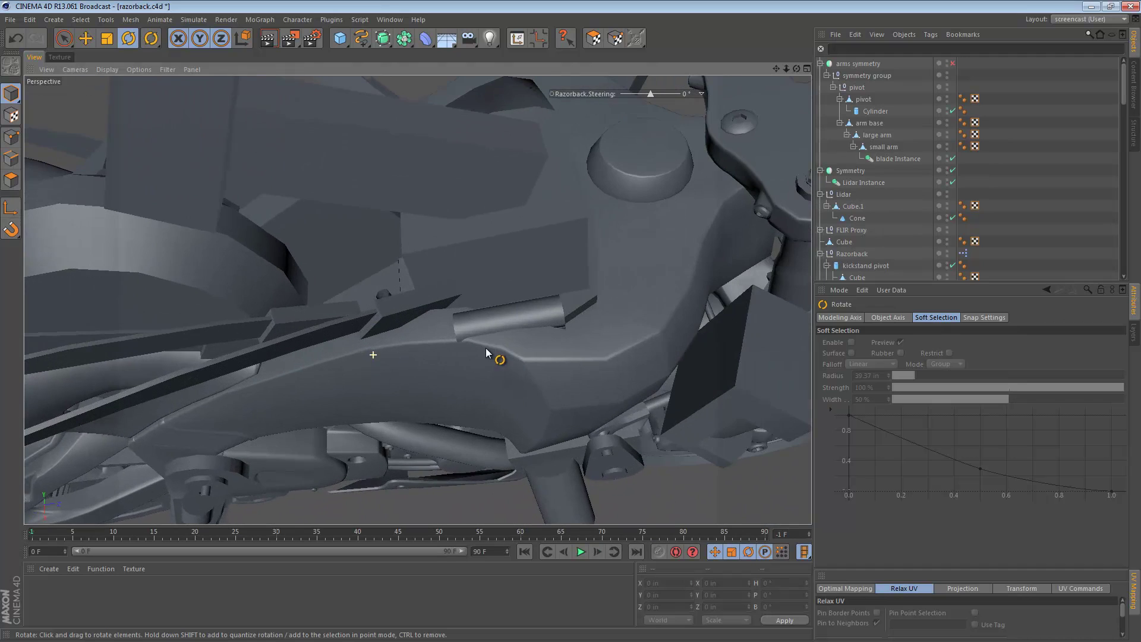
Step: Find the blades symmetry object in the hierarchy and select blade Instance.1 inside its null
{"action": "key", "text": "e"}
{"action": "left_click", "coordinate": [434, 303]}
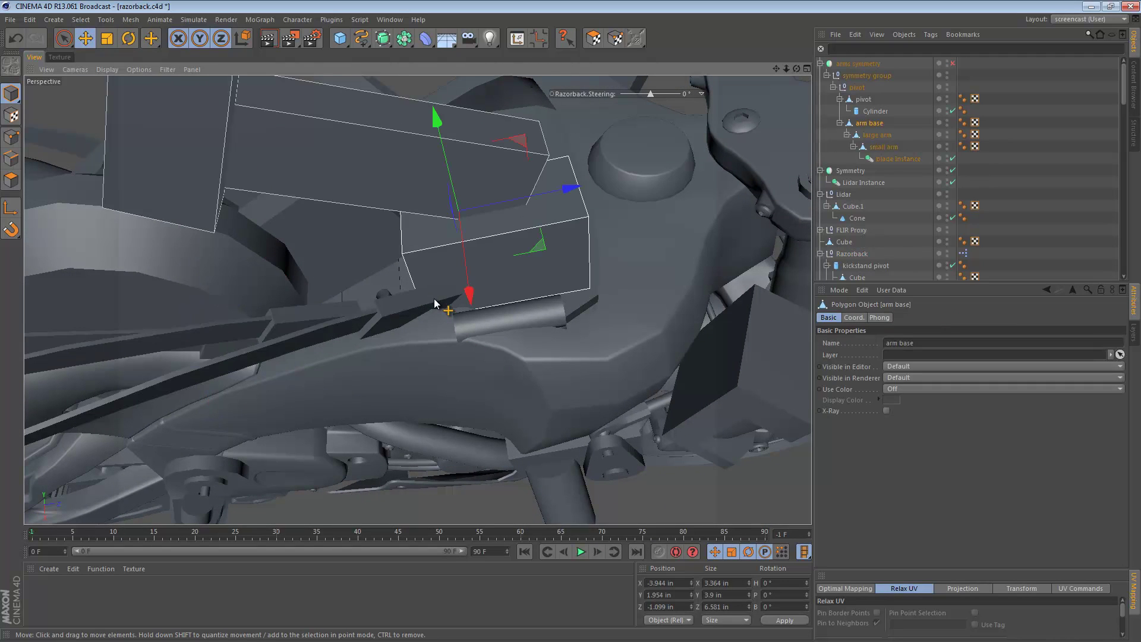
{"action": "left_click", "coordinate": [406, 305]}
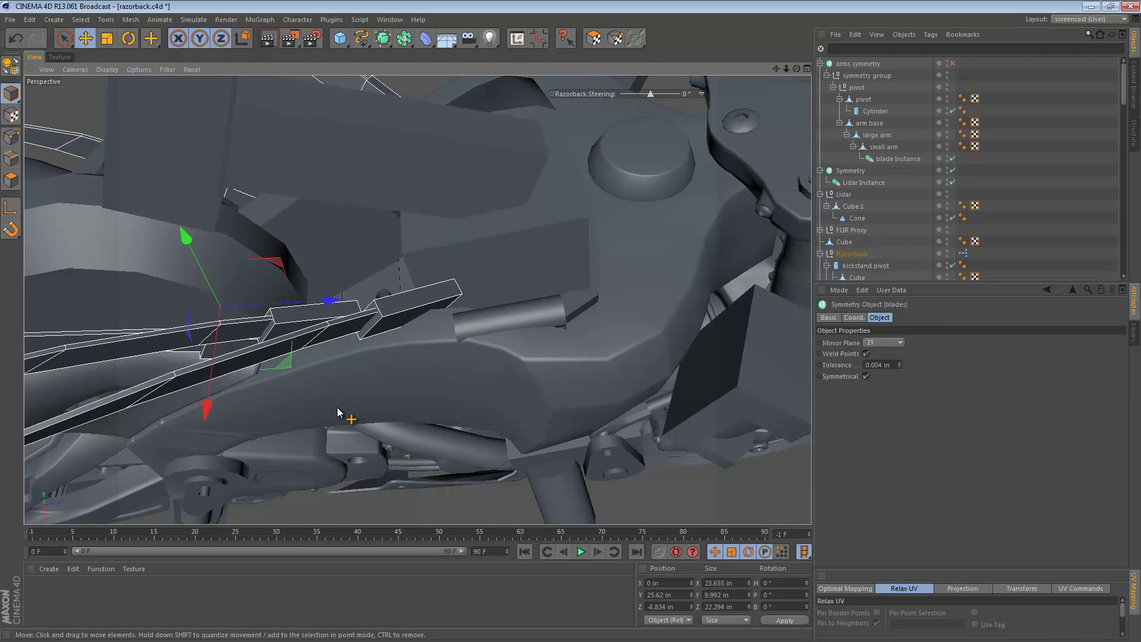
{"action": "left_click_drag", "start_coordinate": [290, 399], "coordinate": [322, 341], "text": "alt"}
{"action": "left_click_drag", "start_coordinate": [431, 308], "coordinate": [410, 321], "text": "alt"}
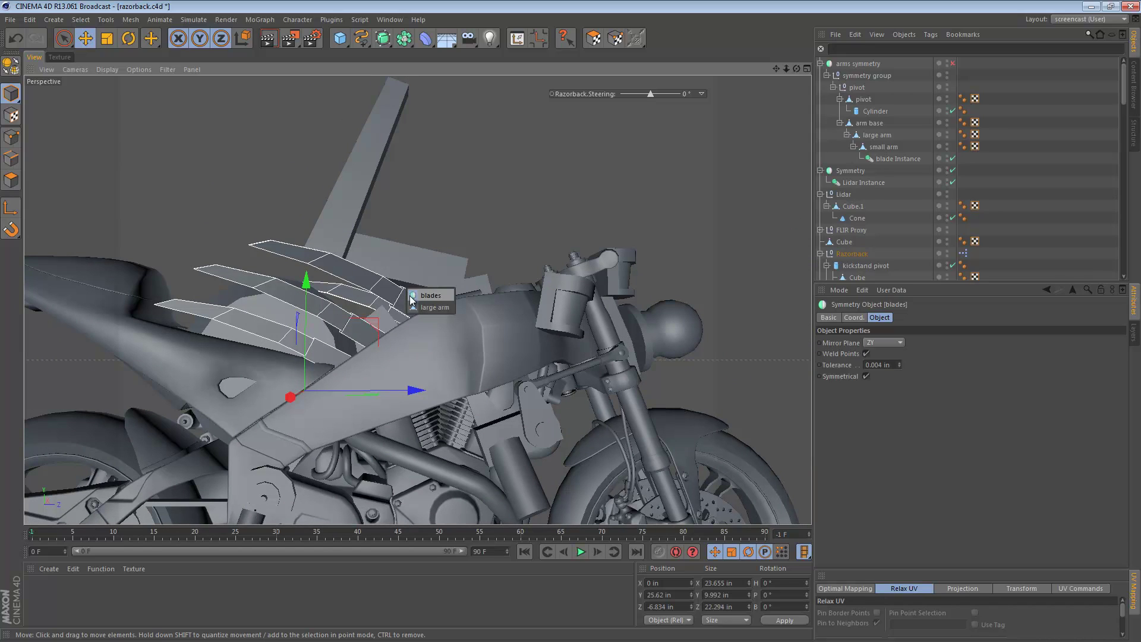
{"action": "left_click", "coordinate": [419, 296]}
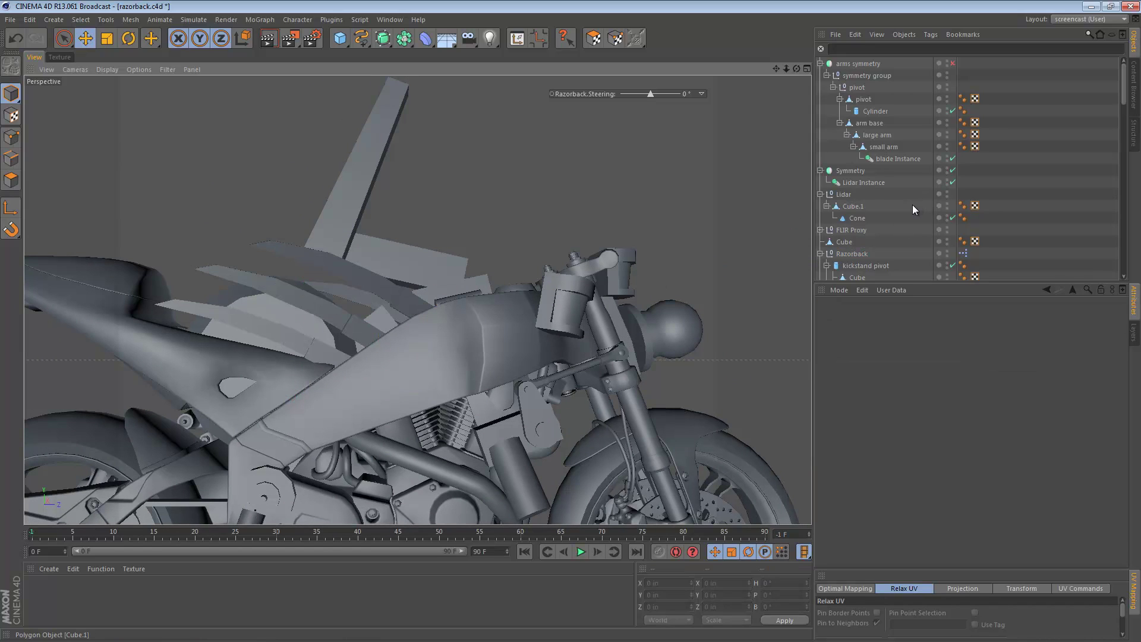
{"action": "scroll", "coordinate": [912, 205], "scroll_direction": "down", "scroll_amount": 2}
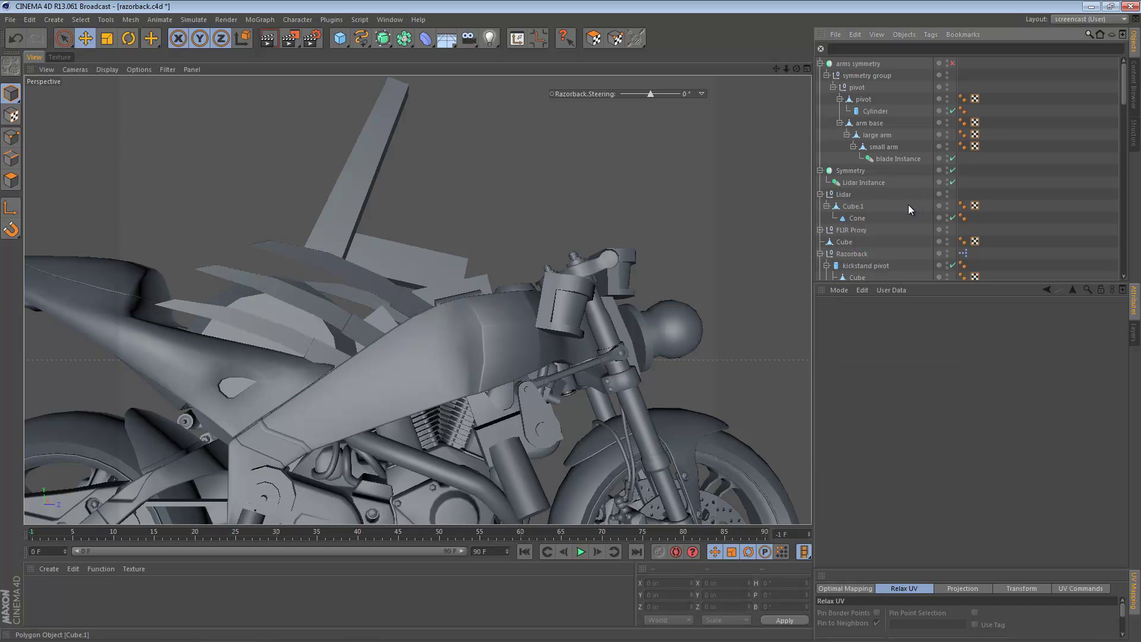
{"action": "left_click", "coordinate": [419, 300]}
{"action": "scroll", "coordinate": [865, 201], "scroll_direction": "down", "scroll_amount": 4}
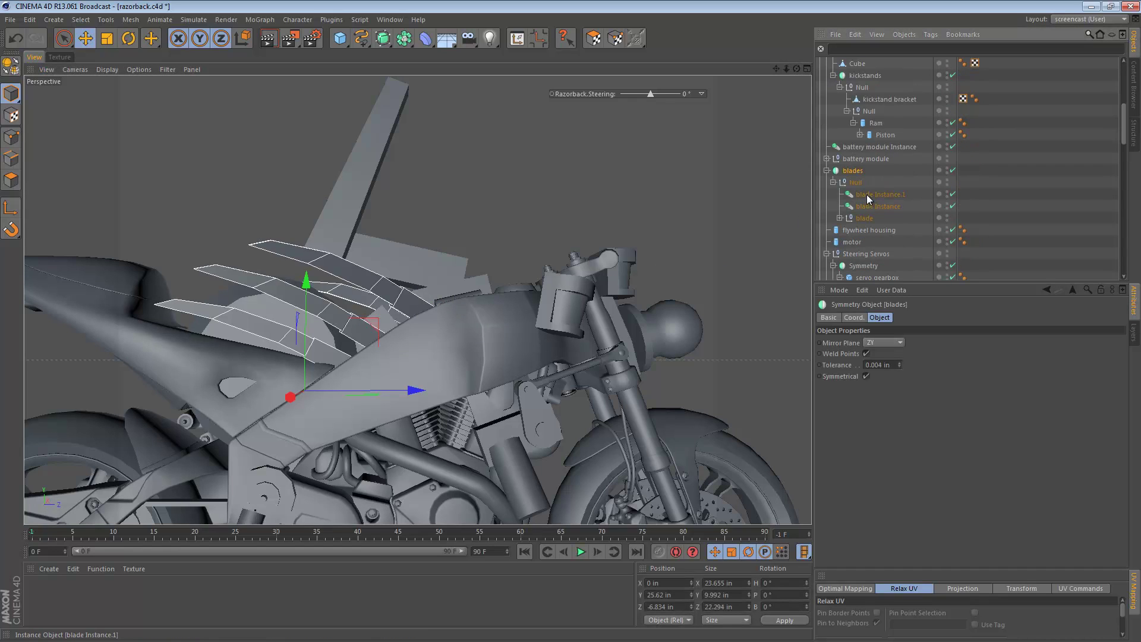
{"action": "left_click", "coordinate": [872, 194]}
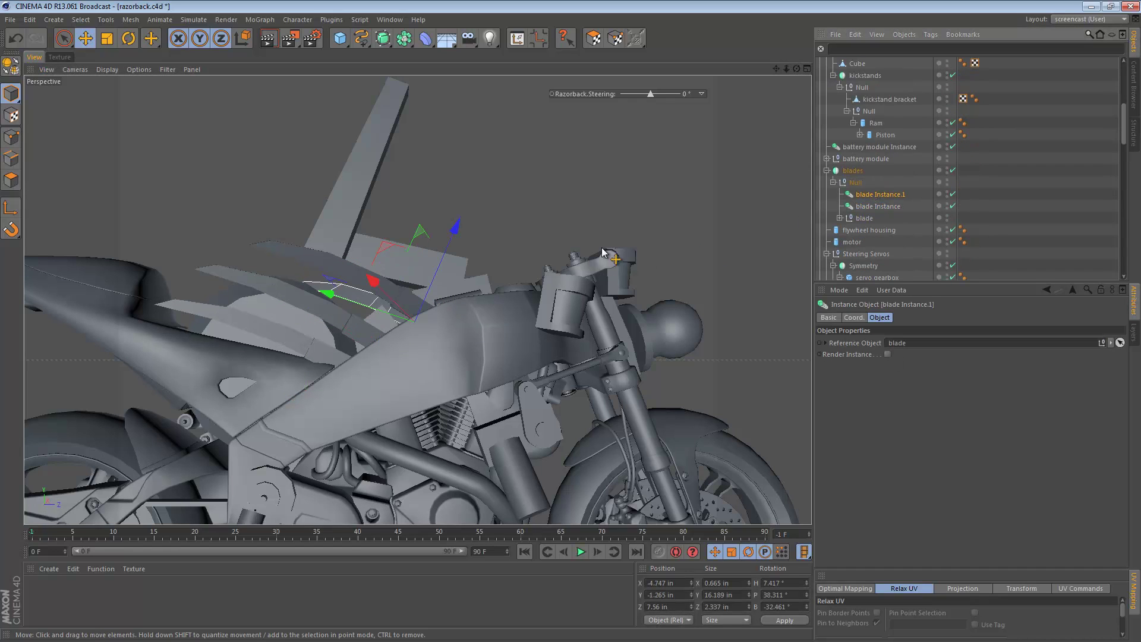
Step: In the Right view, move blade Instance.1 to Y -0.943, Z 6.268 in and rotate it to H 6.745°, P 30.407°, B -31.273°
{"action": "left_click_drag", "start_coordinate": [443, 319], "coordinate": [376, 336], "text": "alt"}
{"action": "key", "text": "F3"}
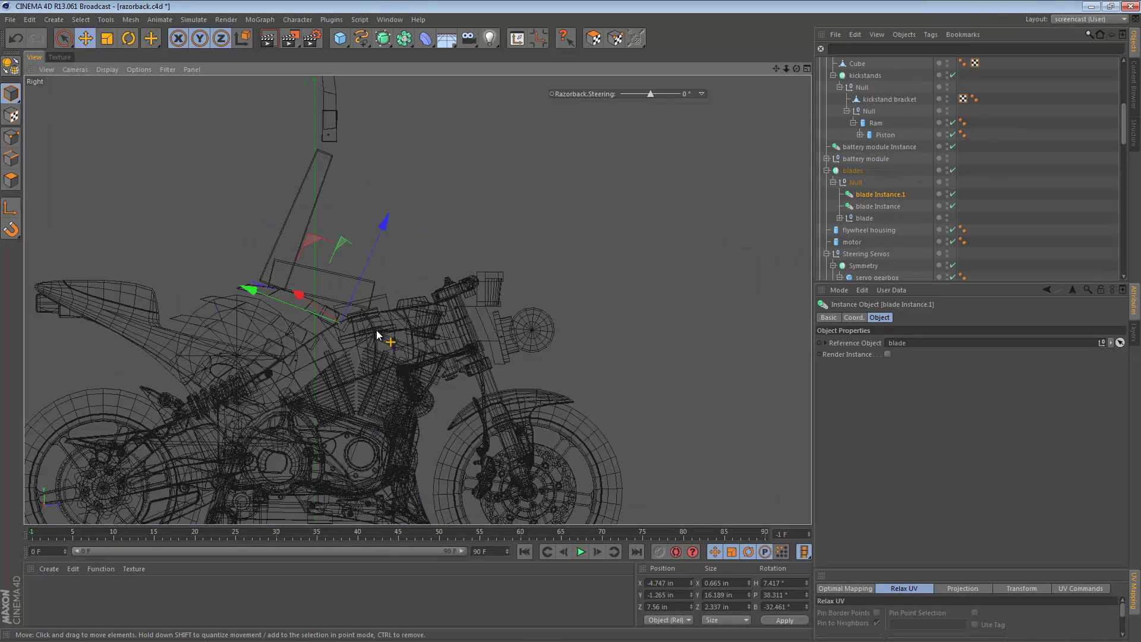
{"action": "right_click_drag", "start_coordinate": [299, 344], "coordinate": [438, 333], "text": "alt"}
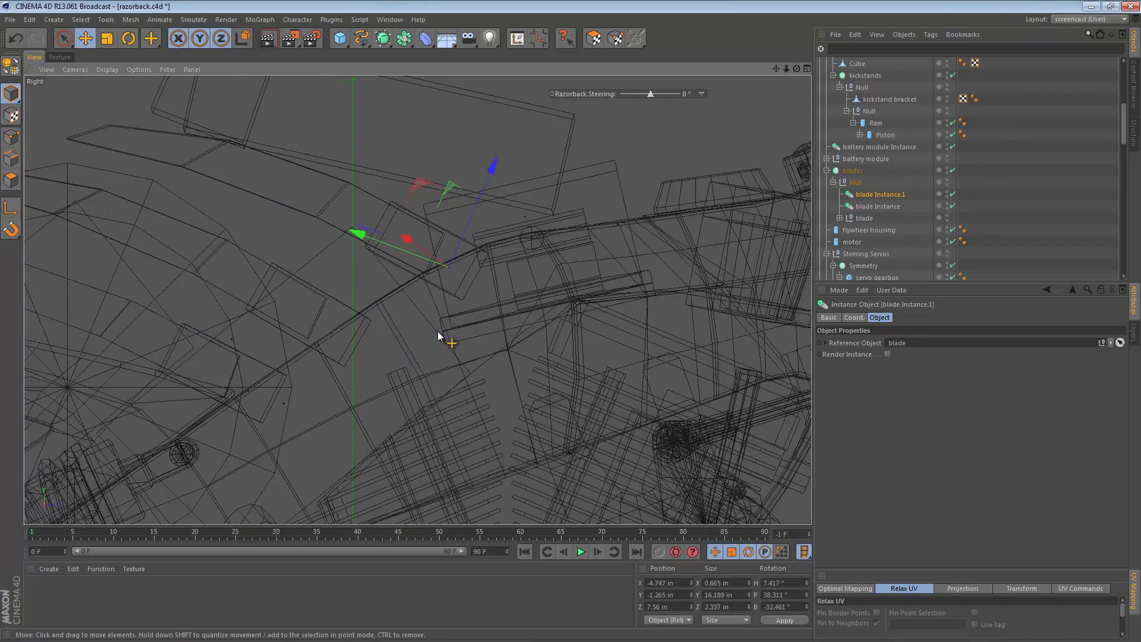
{"action": "middle_click_drag", "start_coordinate": [438, 333], "coordinate": [580, 380], "text": "alt"}
{"action": "left_click_drag", "start_coordinate": [586, 376], "coordinate": [552, 386]}
{"action": "key", "text": "r"}
{"action": "left_click_drag", "start_coordinate": [641, 347], "coordinate": [673, 353]}
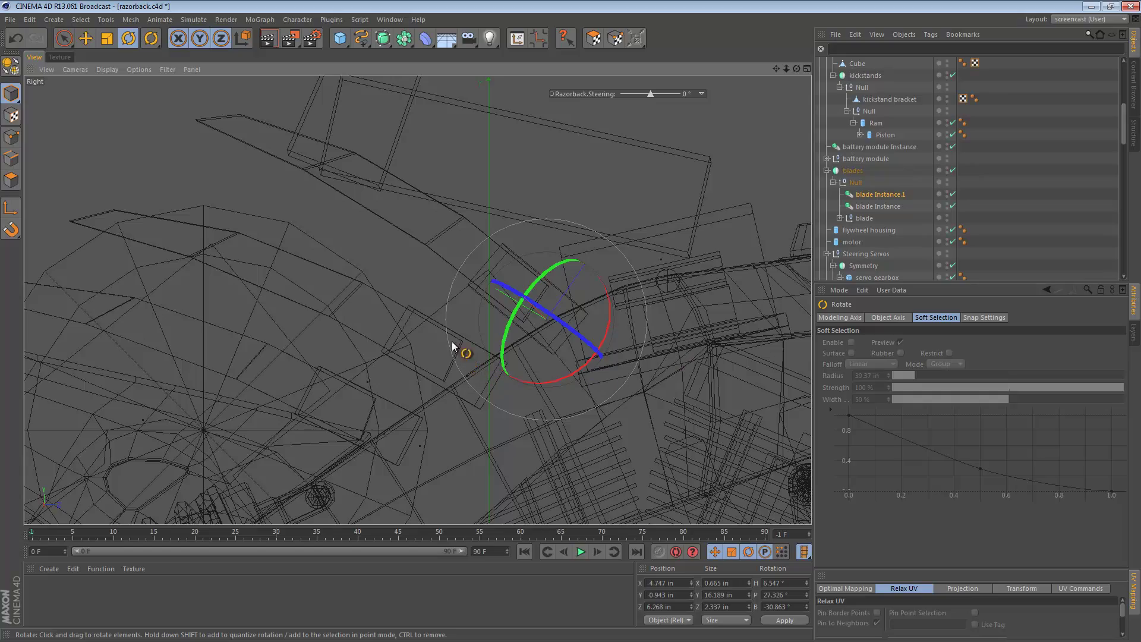
{"action": "left_click_drag", "start_coordinate": [426, 276], "coordinate": [424, 280]}
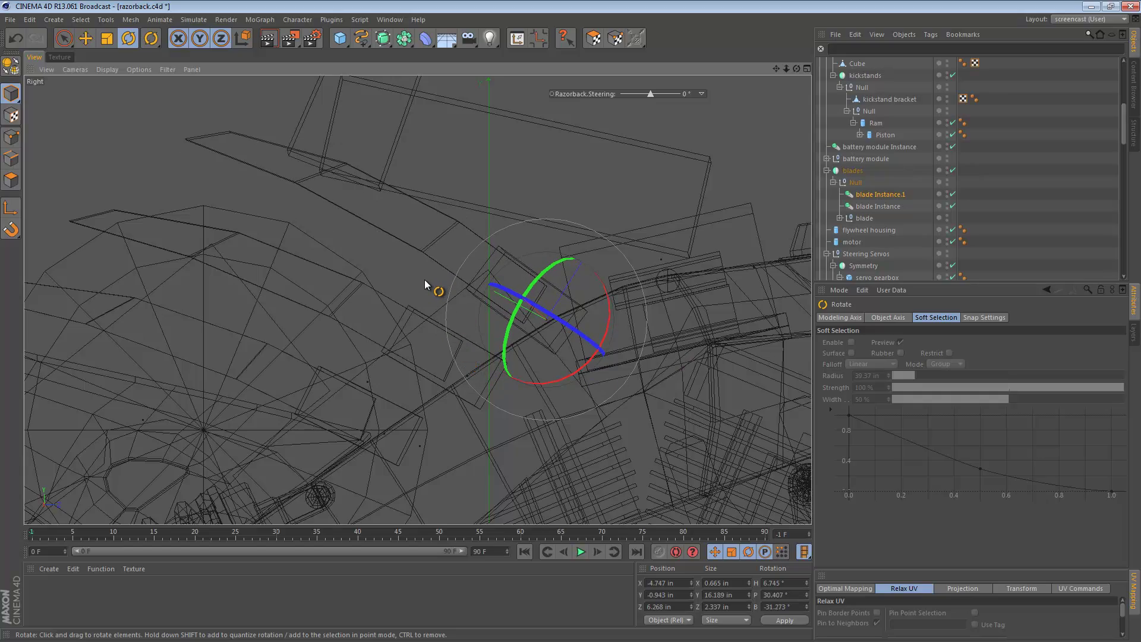
Step: In the Perspective view, move blade Instance.1 to X -4.501, Y -0.818, Z 6.223 in and rotate its bank to -28.363°
{"action": "key", "text": "F2"}
{"action": "right_click_drag", "start_coordinate": [512, 266], "coordinate": [377, 278], "text": "alt"}
{"action": "middle_click_drag", "start_coordinate": [418, 297], "coordinate": [754, 138], "text": "alt"}
{"action": "scroll", "coordinate": [425, 288], "scroll_direction": "up", "scroll_amount": 4}
{"action": "key", "text": "F1"}
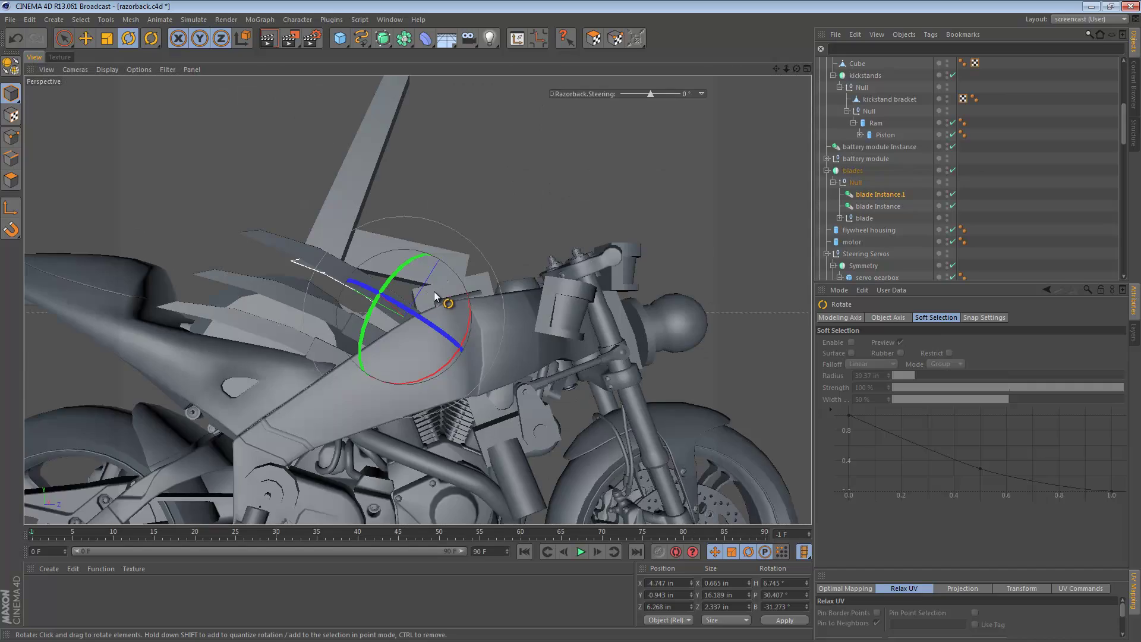
{"action": "scroll", "coordinate": [511, 295], "scroll_direction": "up", "scroll_amount": 2}
{"action": "left_click_drag", "start_coordinate": [512, 294], "coordinate": [276, 480], "text": "alt"}
{"action": "key", "text": "e"}
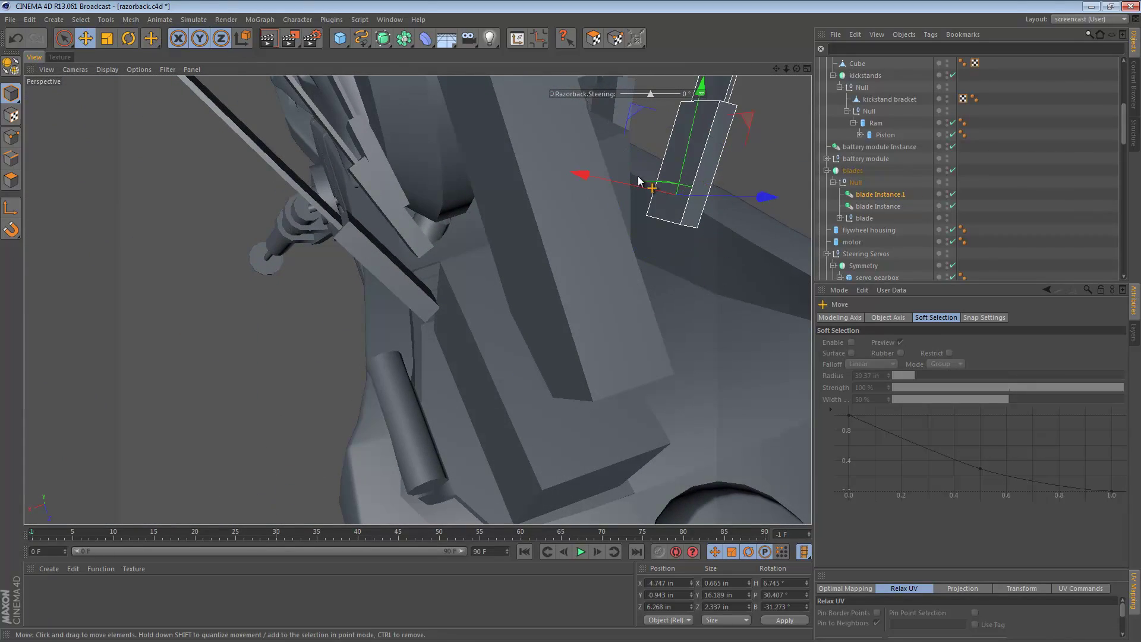
{"action": "left_click_drag", "start_coordinate": [622, 182], "coordinate": [615, 181]}
{"action": "key", "text": "r"}
{"action": "left_click_drag", "start_coordinate": [638, 138], "coordinate": [413, 359]}
Step: In the Right view, lower blade Instance.1 to Y -1.083, Z 5.46 in and rotate it to H 6.421°, P 25.069°, B -27.667°
{"action": "middle_click", "coordinate": [412, 359]}
{"action": "middle_click", "coordinate": [240, 325]}
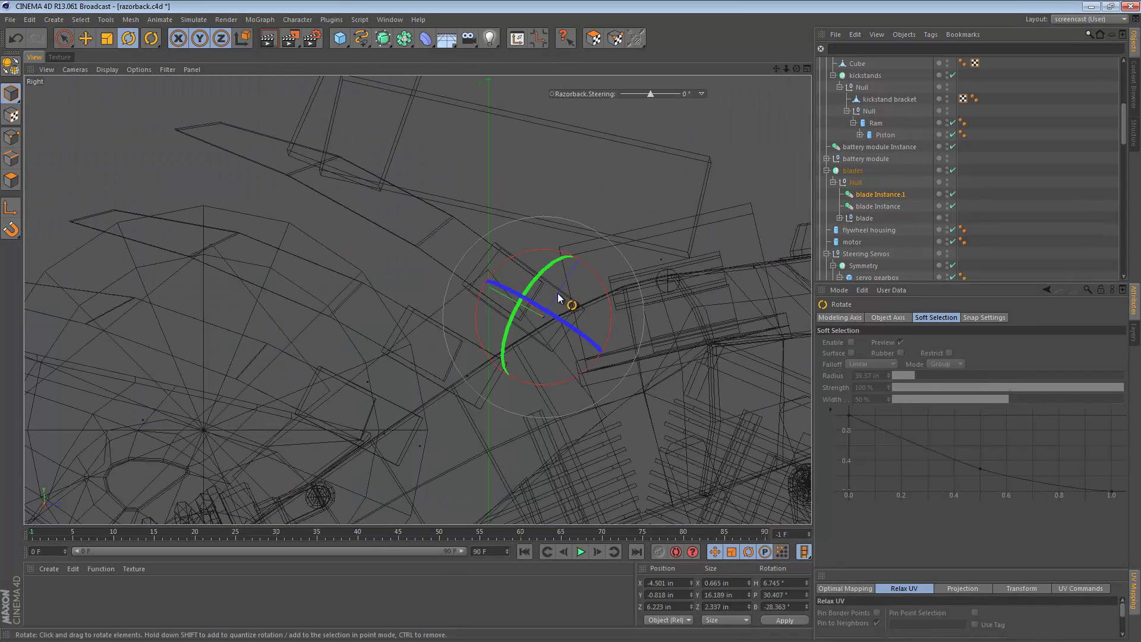
{"action": "key", "text": "e"}
{"action": "left_click_drag", "start_coordinate": [582, 313], "coordinate": [572, 330]}
{"action": "key", "text": "r"}
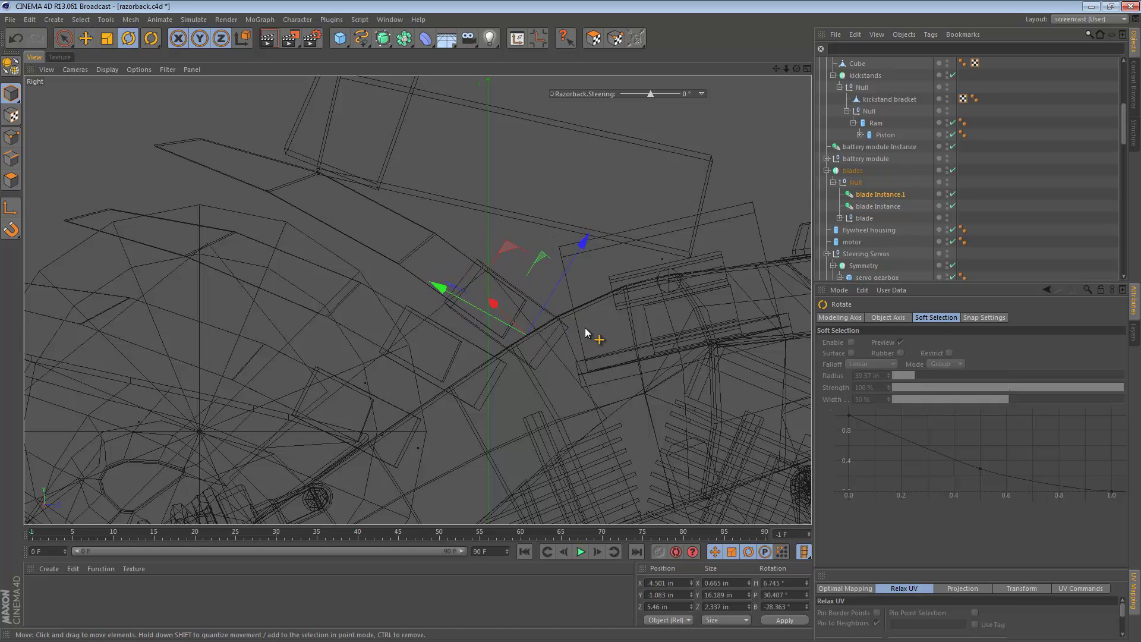
{"action": "left_click_drag", "start_coordinate": [644, 291], "coordinate": [644, 299]}
{"action": "middle_click_drag", "start_coordinate": [644, 283], "coordinate": [731, 200], "text": "alt"}
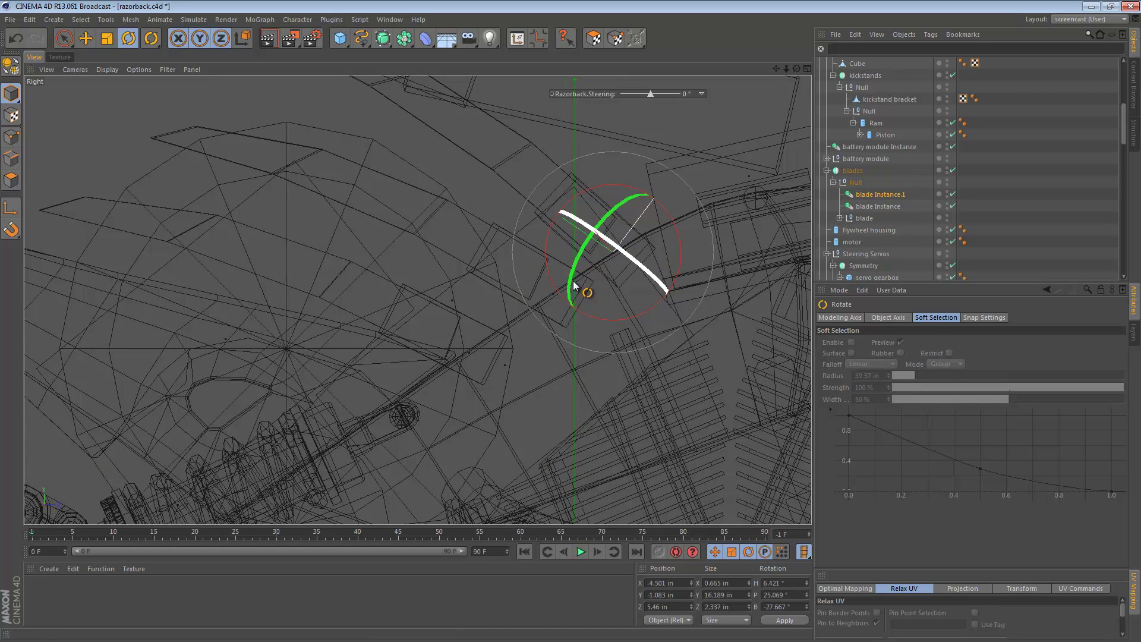
Step: Shift the middle blade, blade Instance, slightly rearward and down in the Right view
{"action": "left_click", "coordinate": [850, 208]}
{"action": "key", "text": "e"}
{"action": "left_click_drag", "start_coordinate": [686, 326], "coordinate": [661, 333]}
Step: Move the original blade null to X -3.723, Y -1.139, Z -0.996 in
{"action": "left_click", "coordinate": [865, 218]}
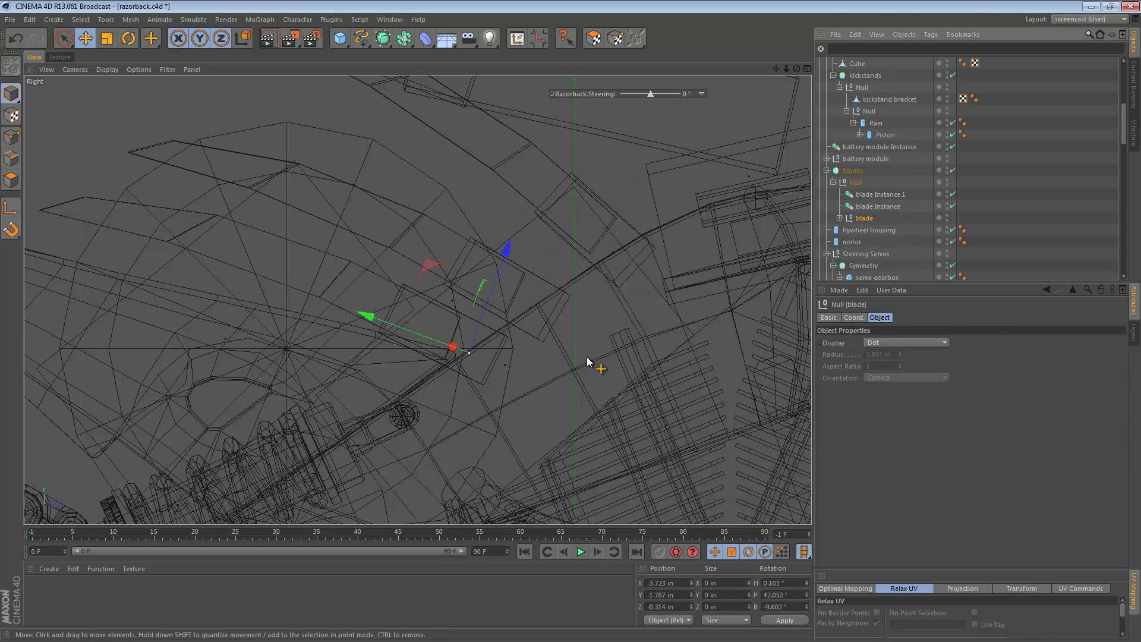
{"action": "left_click_drag", "start_coordinate": [587, 356], "coordinate": [567, 307]}
{"action": "key", "text": "r"}
{"action": "key", "text": "e"}
Step: Rotate blade Instance to H 3.402°, P 26.274°, B -21.822°
{"action": "left_click", "coordinate": [877, 206]}
{"action": "key", "text": "r"}
{"action": "left_click_drag", "start_coordinate": [685, 297], "coordinate": [684, 331]}
{"action": "right_click_drag", "start_coordinate": [683, 309], "coordinate": [600, 333], "text": "alt"}
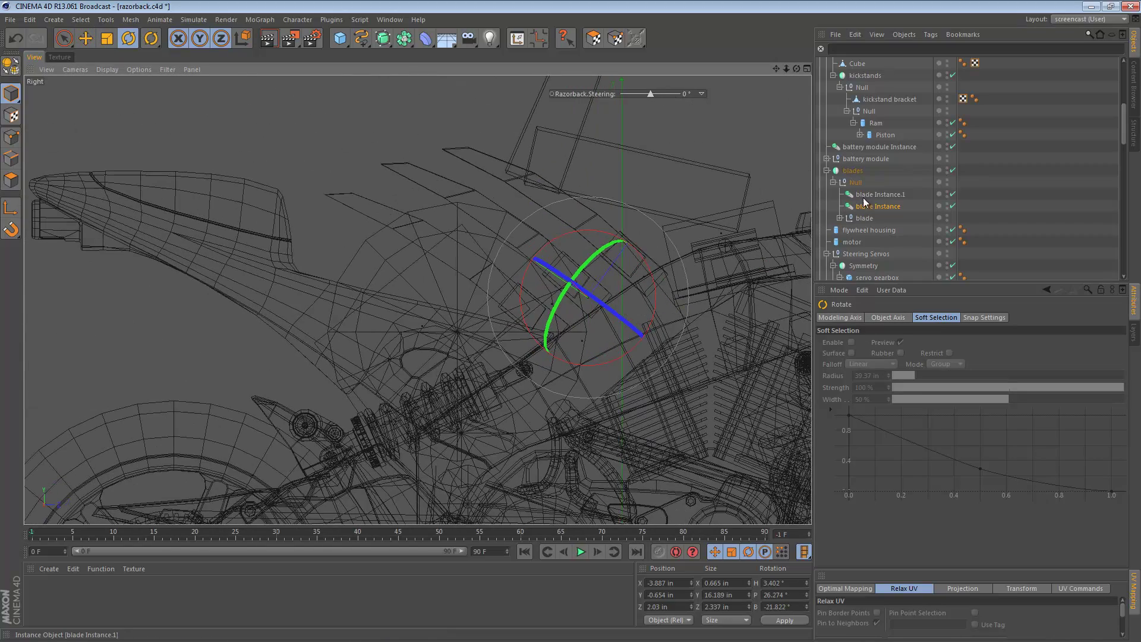
Step: Rotate the blade null to P 38.44° and blade Instance to H 3.586°, P 31.713°, B -22.201°
{"action": "left_click", "coordinate": [856, 218]}
{"action": "key", "text": "r"}
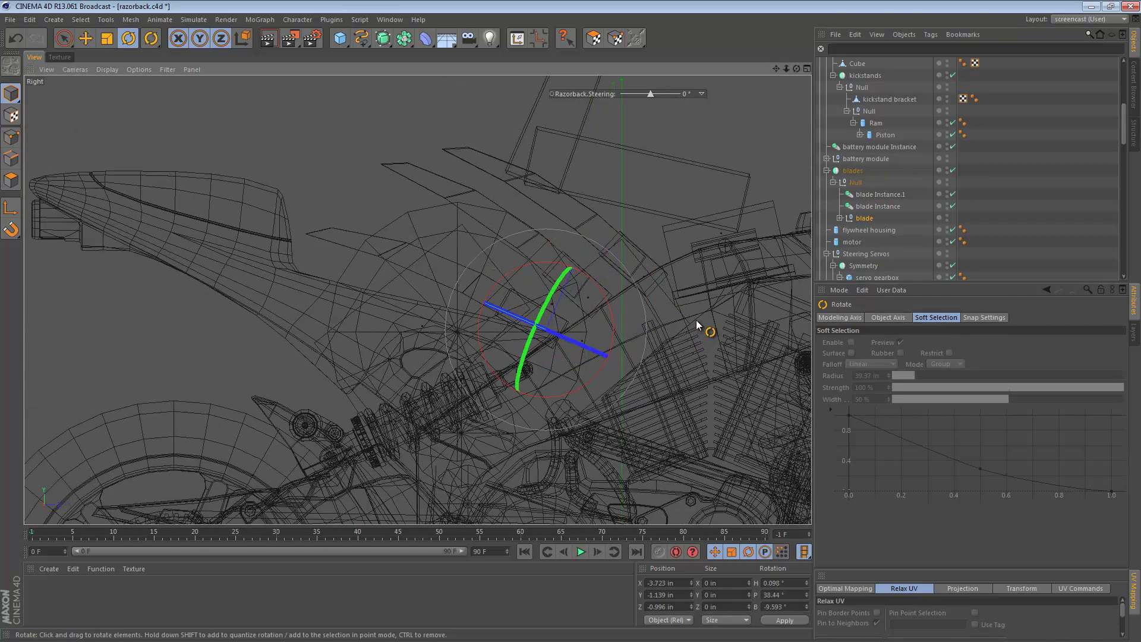
{"action": "left_click", "coordinate": [853, 208]}
{"action": "mouse_move", "coordinate": [694, 328]}
{"action": "left_mouse_down"}
{"action": "mouse_move", "coordinate": [704, 306]}
{"action": "mouse_move", "coordinate": [697, 315]}
{"action": "left_mouse_up"}
Step: In the Perspective view, rotate the blade null outward to H 0.098°, P 38.666°, B -11.677°
{"action": "key", "text": "F1"}
{"action": "right_click_drag", "start_coordinate": [548, 275], "coordinate": [395, 288], "text": "alt"}
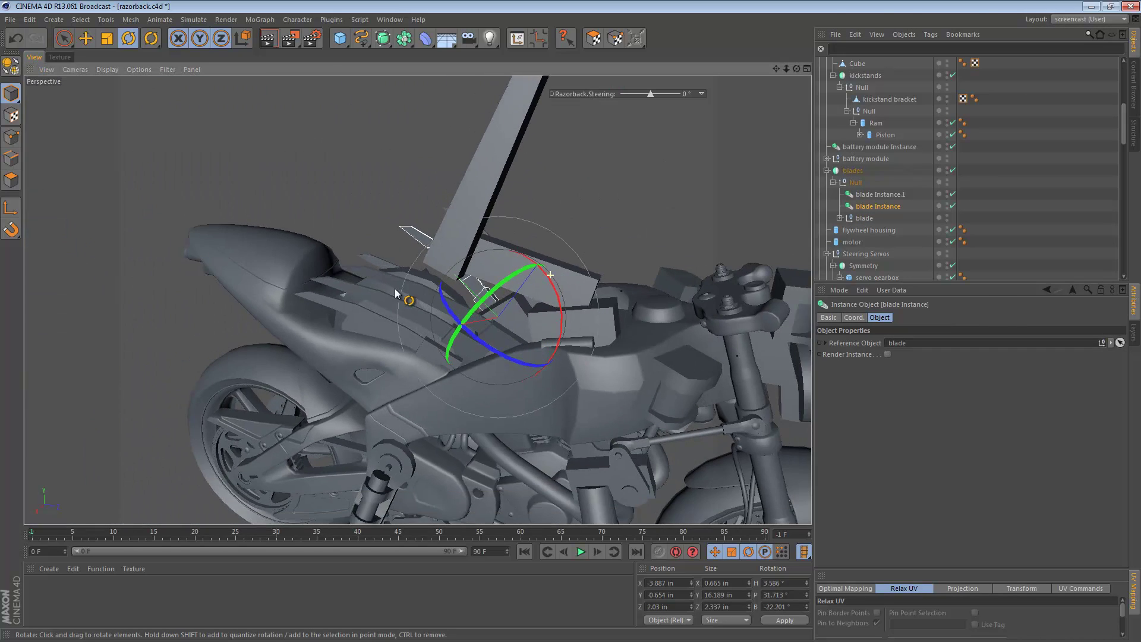
{"action": "left_click_drag", "start_coordinate": [420, 303], "coordinate": [675, 423], "text": "alt"}
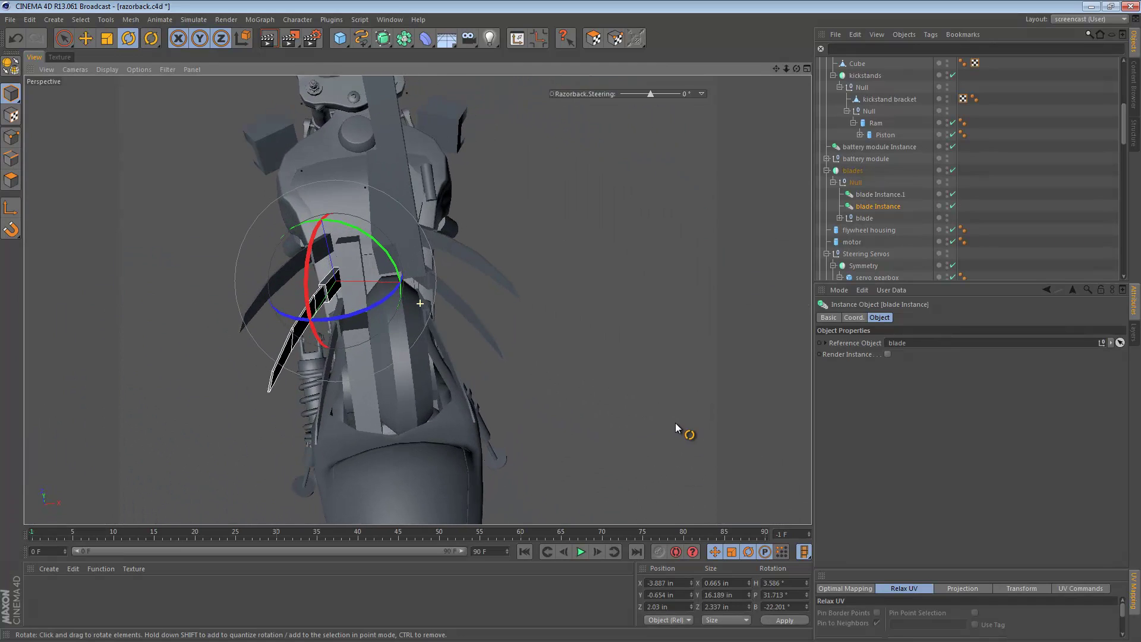
{"action": "left_click", "coordinate": [339, 311]}
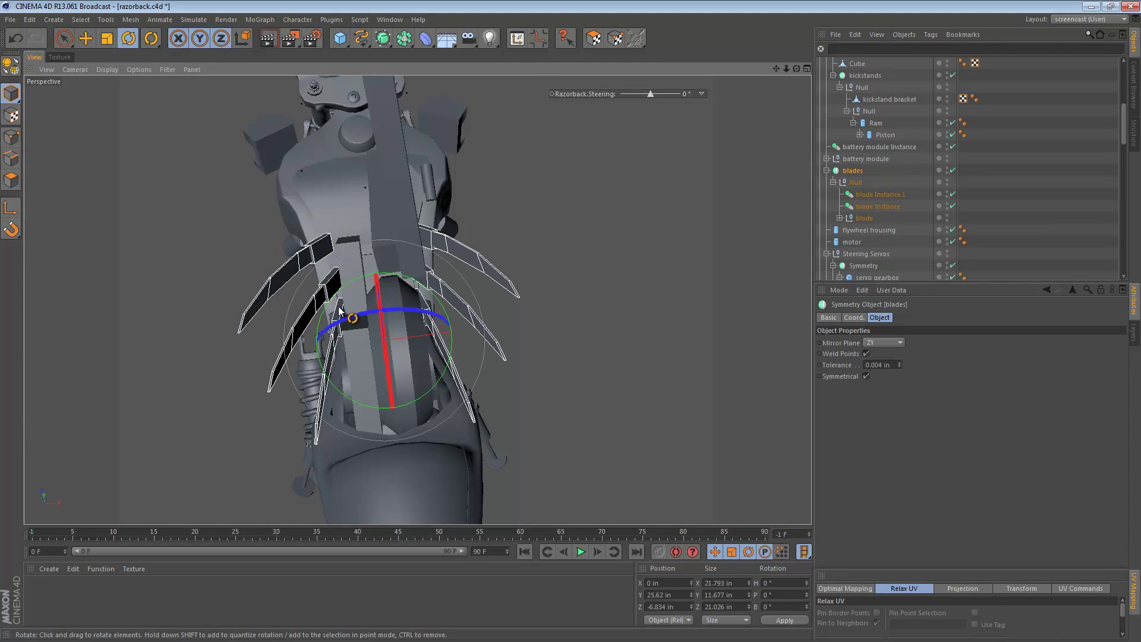
{"action": "left_click", "coordinate": [864, 218]}
{"action": "key", "text": "r"}
{"action": "left_click_drag", "start_coordinate": [375, 356], "coordinate": [604, 225]}
Step: Examine the rearranged blades from both sides of the motorcycle and how the arm base sits on the tank
{"action": "right_click_drag", "start_coordinate": [458, 374], "coordinate": [359, 389], "text": "alt"}
{"action": "middle_click_drag", "start_coordinate": [358, 390], "coordinate": [407, 358], "text": "alt"}
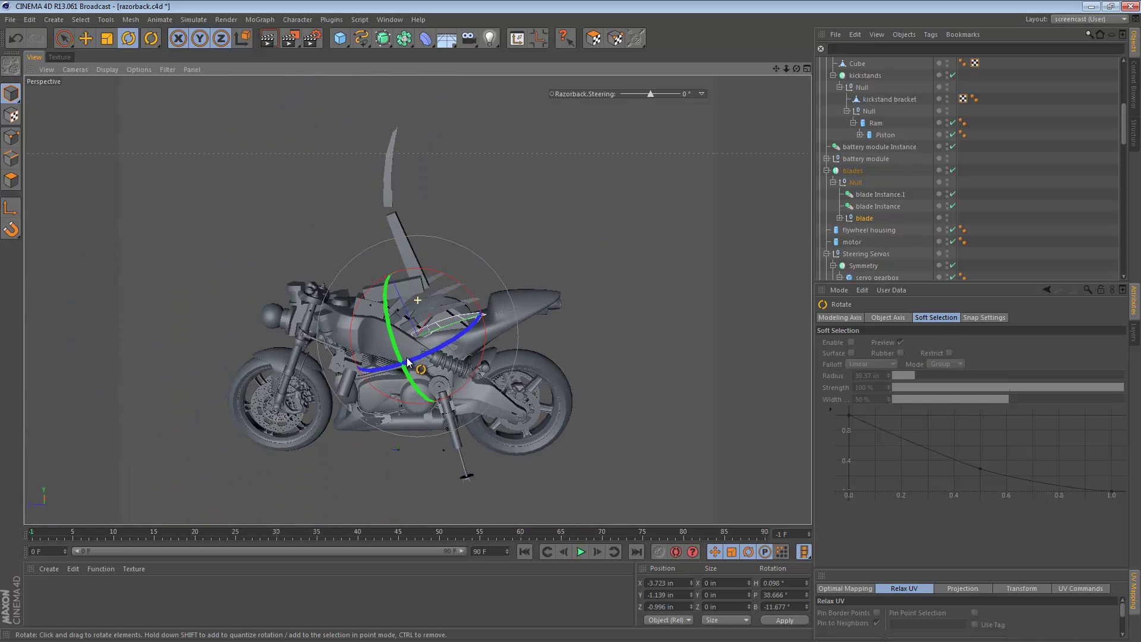
{"action": "left_click_drag", "start_coordinate": [407, 362], "coordinate": [416, 300], "text": "alt"}
{"action": "left_click_drag", "start_coordinate": [503, 327], "coordinate": [480, 358], "text": "alt"}
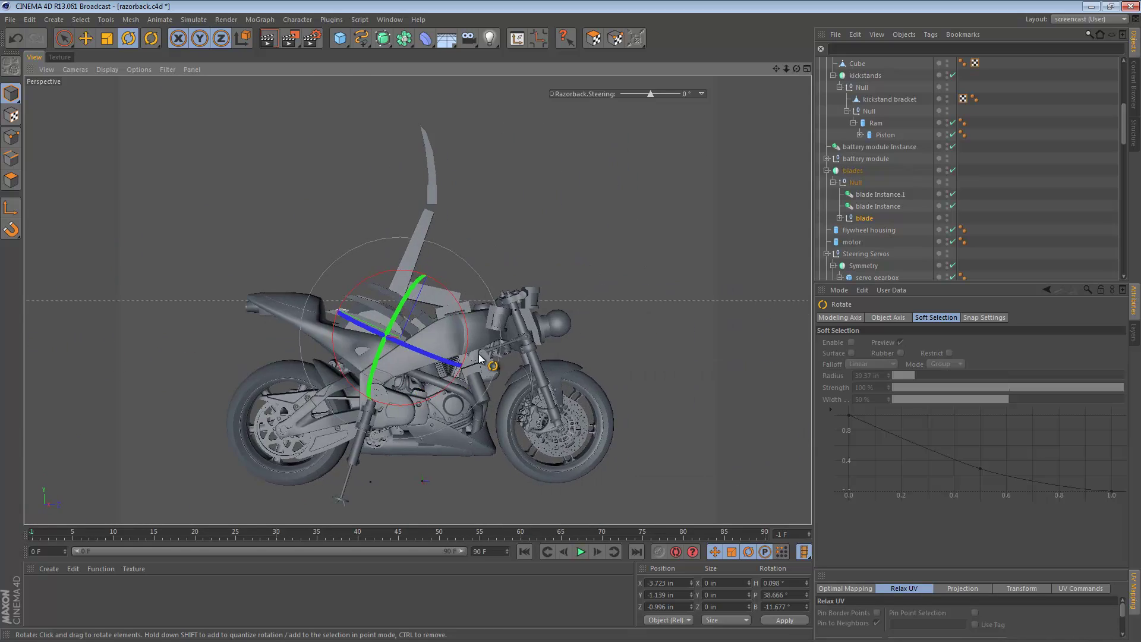
{"action": "right_click_drag", "start_coordinate": [479, 354], "coordinate": [659, 333], "text": "alt"}
{"action": "left_click_drag", "start_coordinate": [445, 302], "coordinate": [416, 325], "text": "alt"}
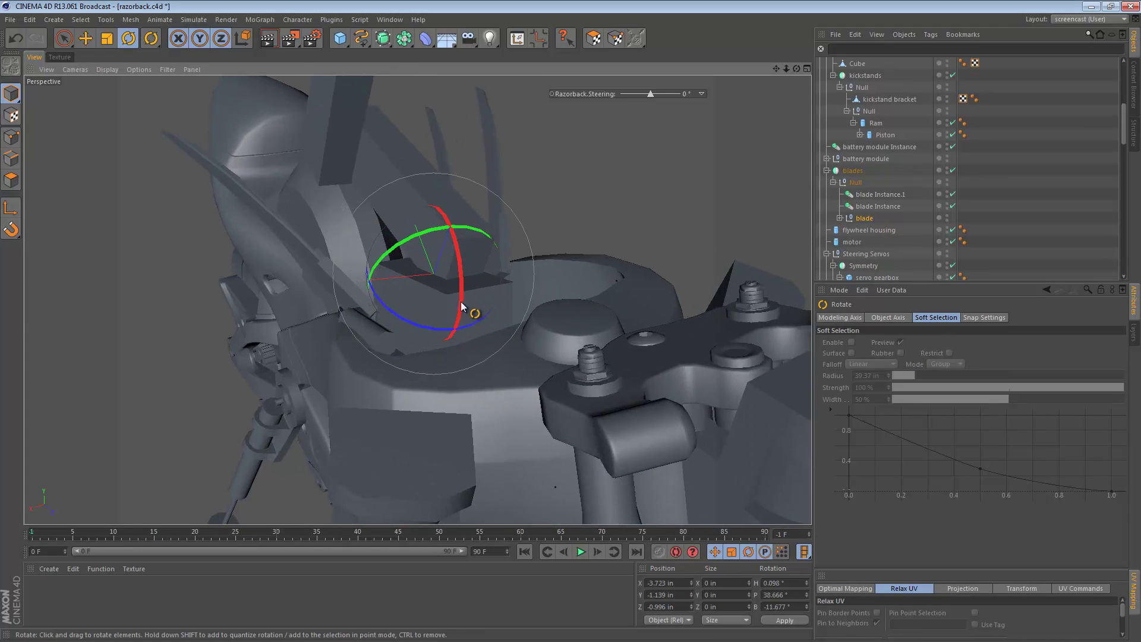
{"action": "key", "text": "e"}
{"action": "left_click", "coordinate": [437, 306]}
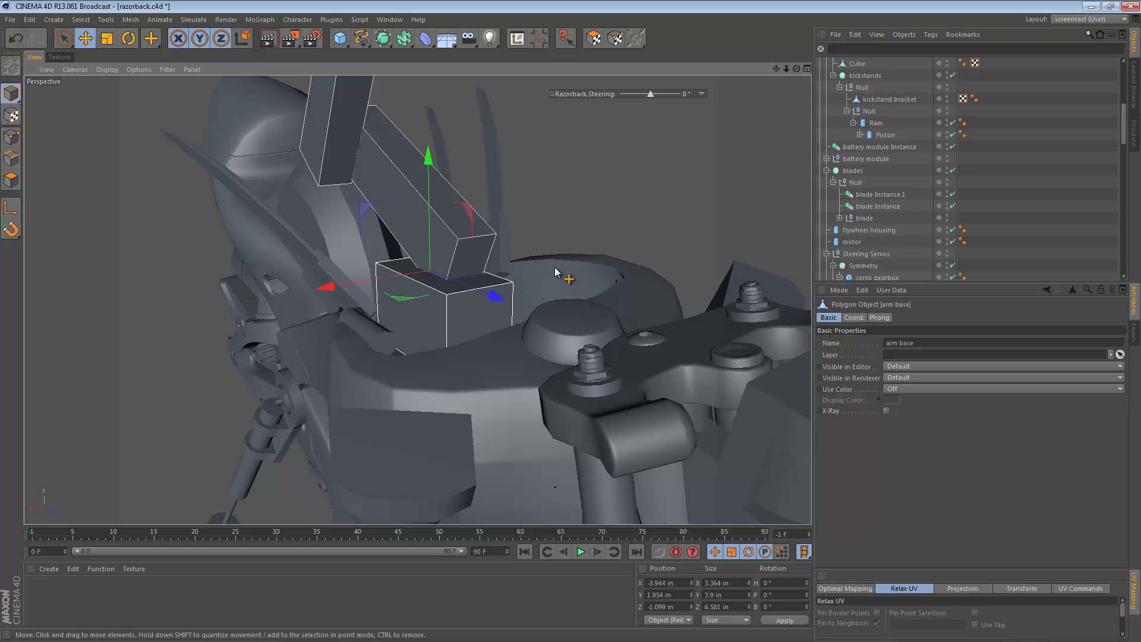
Step: In the Right view, select the arm's pivot null and set its bank rotation to 0°
{"action": "middle_click", "coordinate": [466, 299]}
{"action": "middle_click", "coordinate": [279, 361]}
{"action": "middle_click_drag", "start_coordinate": [625, 249], "coordinate": [344, 382]}
{"action": "left_click", "coordinate": [861, 87]}
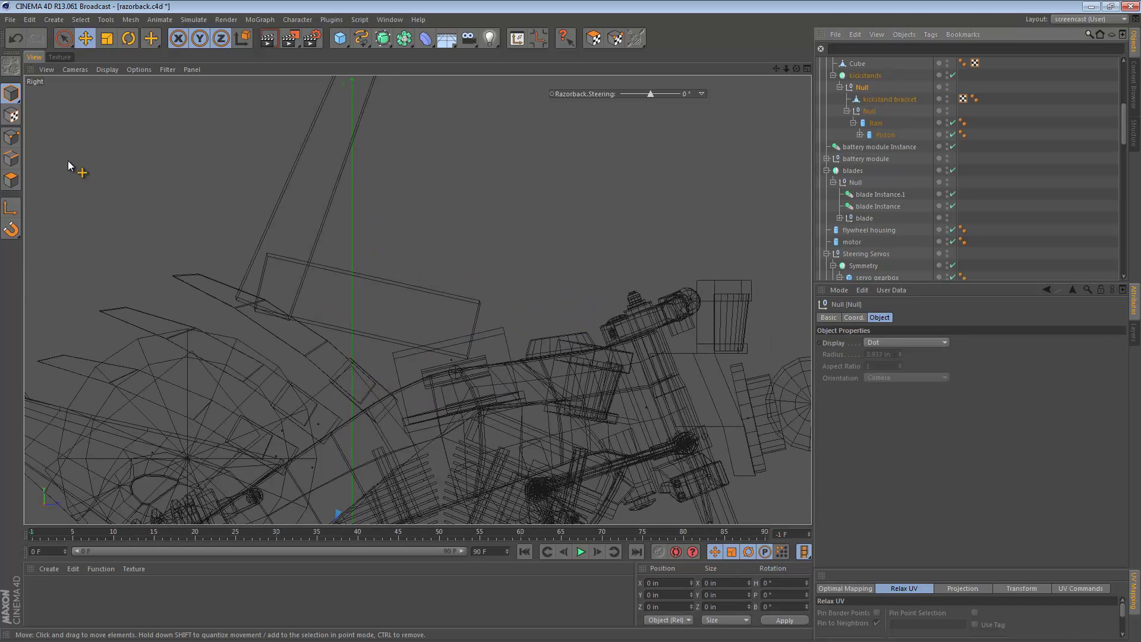
{"action": "key", "text": "e"}
{"action": "left_click", "coordinate": [865, 89]}
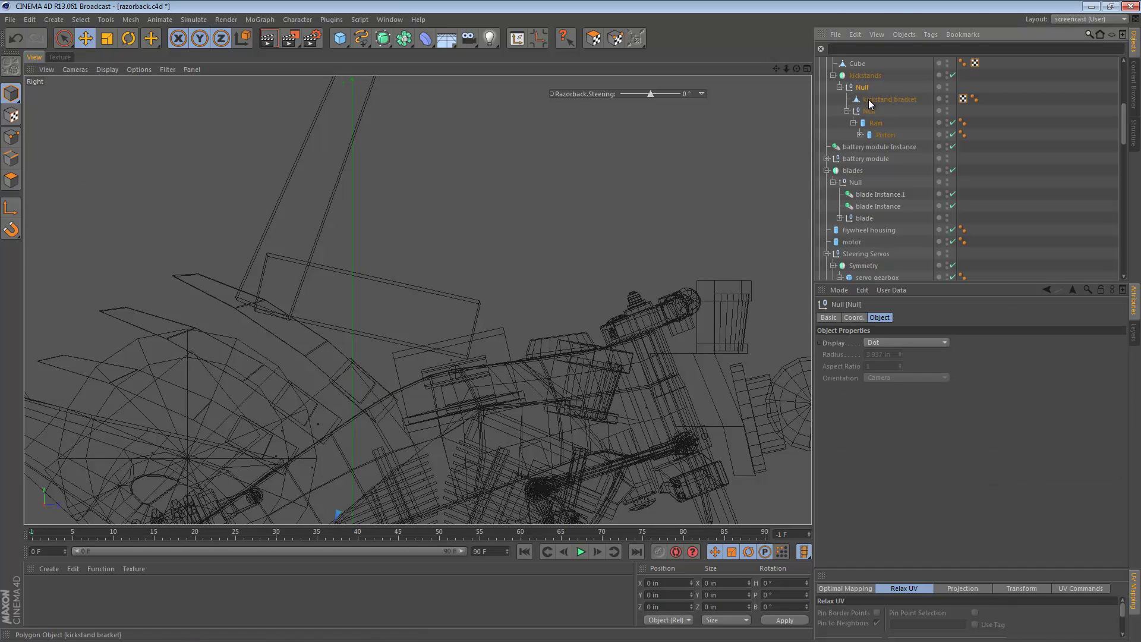
{"action": "scroll", "coordinate": [869, 167], "scroll_direction": "up", "scroll_amount": 6}
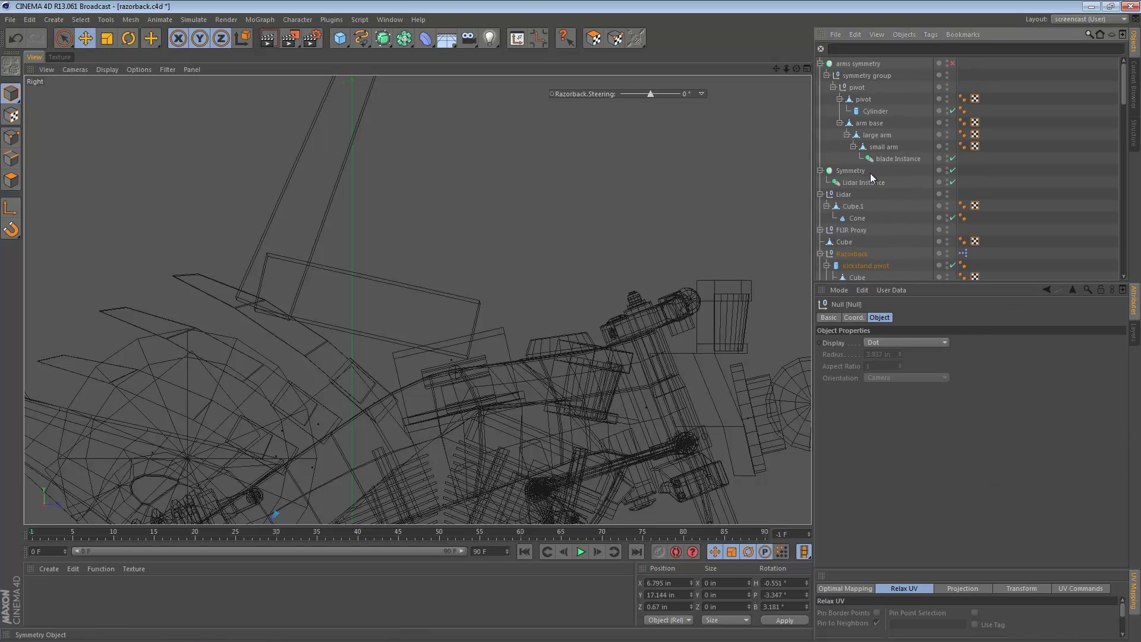
{"action": "left_click", "coordinate": [858, 89]}
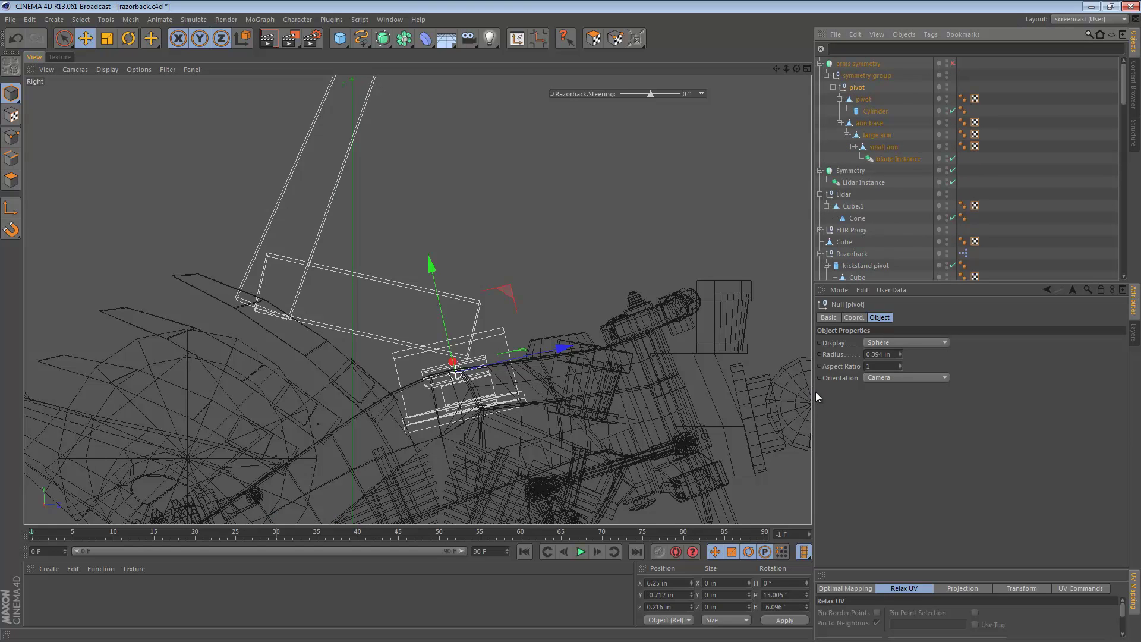
{"action": "left_click", "coordinate": [790, 606]}
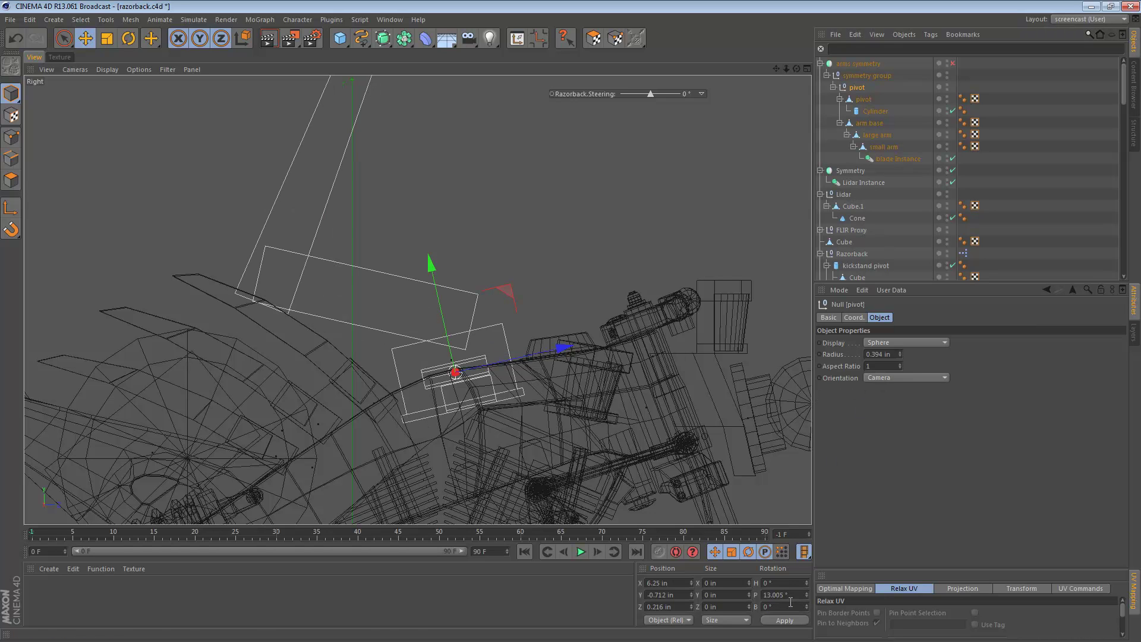
Step: Select the pivot mount object beneath the pivot null and collapse its cylinder child in the hierarchy
{"action": "scroll", "coordinate": [499, 332], "scroll_direction": "up", "scroll_amount": 5}
{"action": "middle_click_drag", "start_coordinate": [558, 343], "coordinate": [620, 255], "text": "alt"}
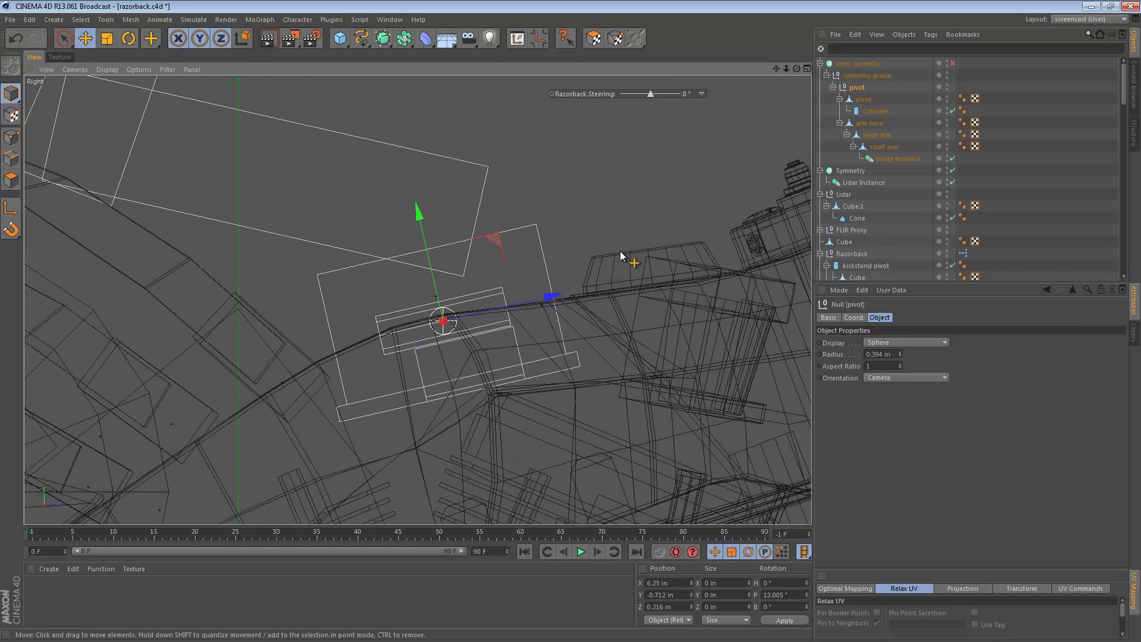
{"action": "left_click", "coordinate": [863, 99]}
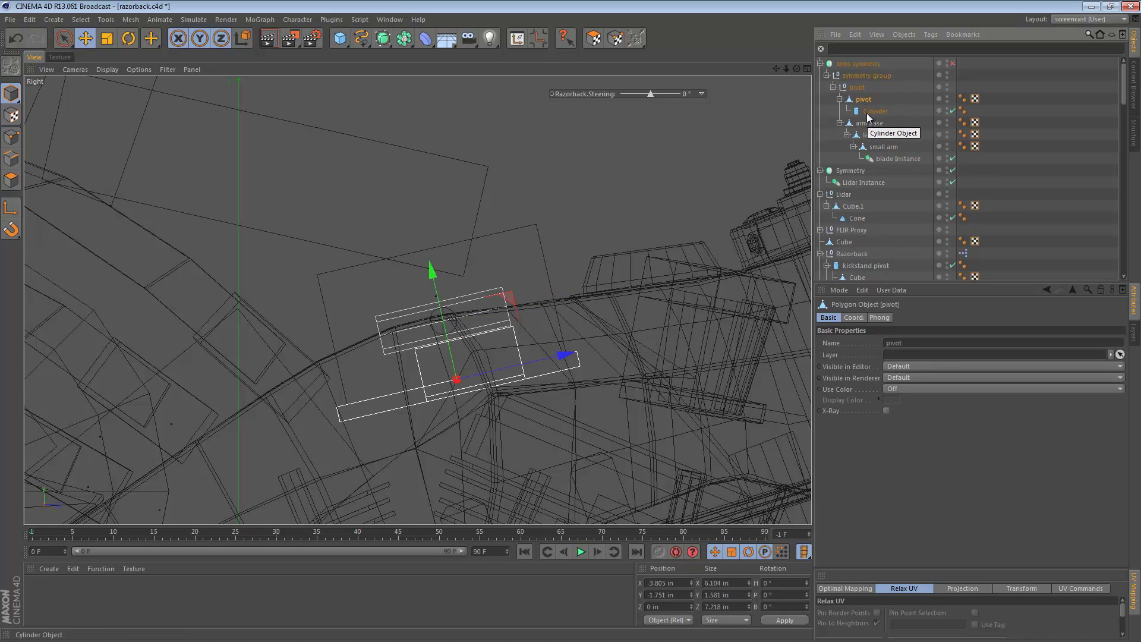
{"action": "left_click", "coordinate": [867, 112]}
{"action": "left_click", "coordinate": [845, 103]}
{"action": "left_click", "coordinate": [839, 99]}
{"action": "left_click_drag", "start_coordinate": [694, 235], "coordinate": [693, 262]}
{"action": "key", "text": "ctrl+z"}
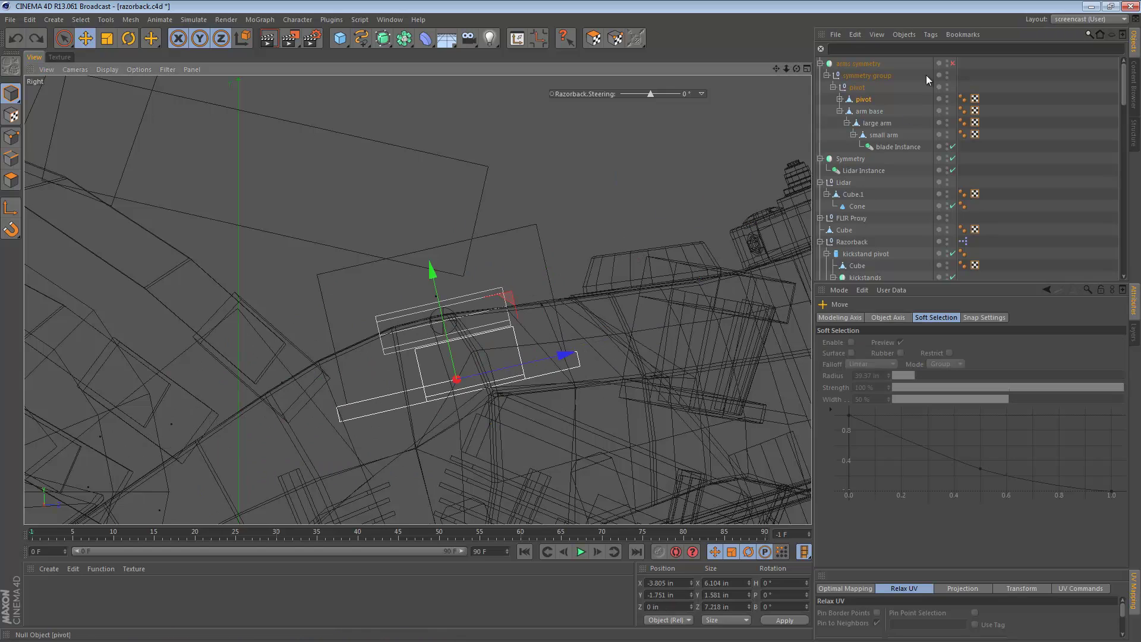
Step: Move the arm base's axis onto the pivot null's centre, at about Y 0.021 in, Z -0.024 in, leaving its geometry in place
{"action": "left_click", "coordinate": [867, 116]}
{"action": "right_click_drag", "start_coordinate": [478, 245], "coordinate": [432, 246], "text": "alt"}
{"action": "middle_click_drag", "start_coordinate": [465, 251], "coordinate": [487, 297], "text": "alt"}
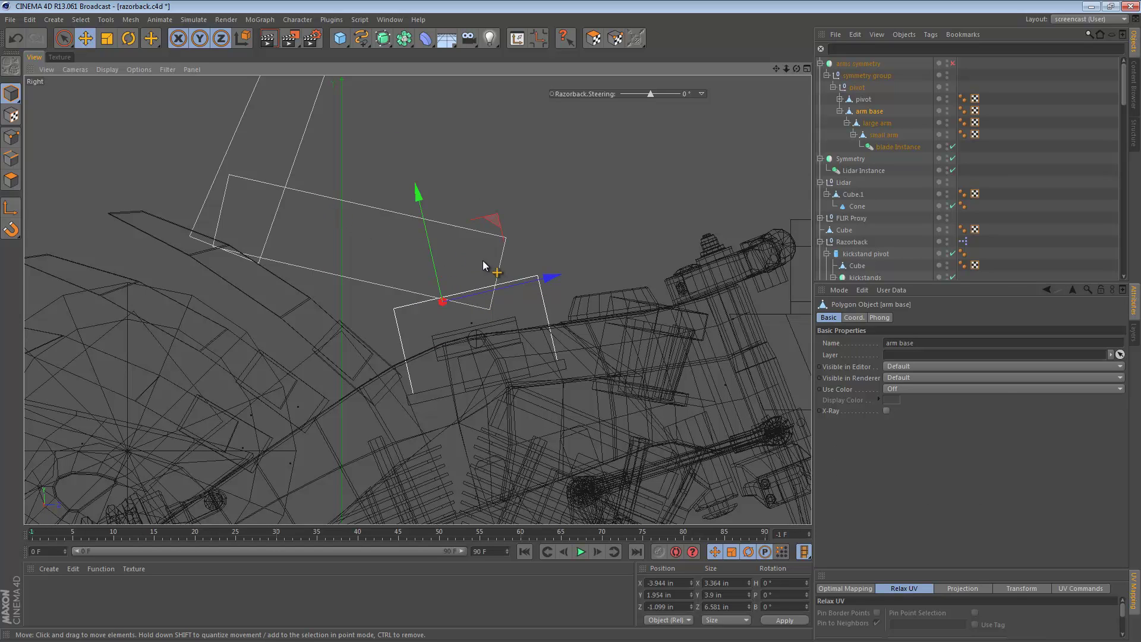
{"action": "mouse_move", "coordinate": [483, 261]}
{"action": "left_mouse_down"}
{"action": "mouse_move", "coordinate": [505, 238]}
{"action": "mouse_move", "coordinate": [489, 245]}
{"action": "left_mouse_up"}
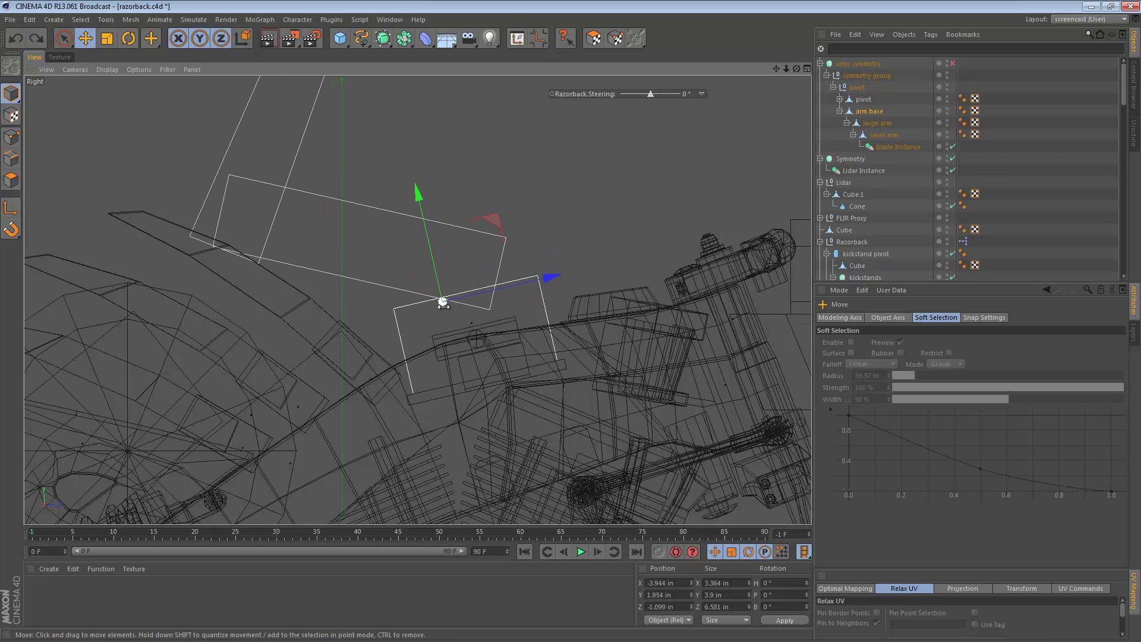
{"action": "left_click_drag", "start_coordinate": [475, 306], "coordinate": [517, 348]}
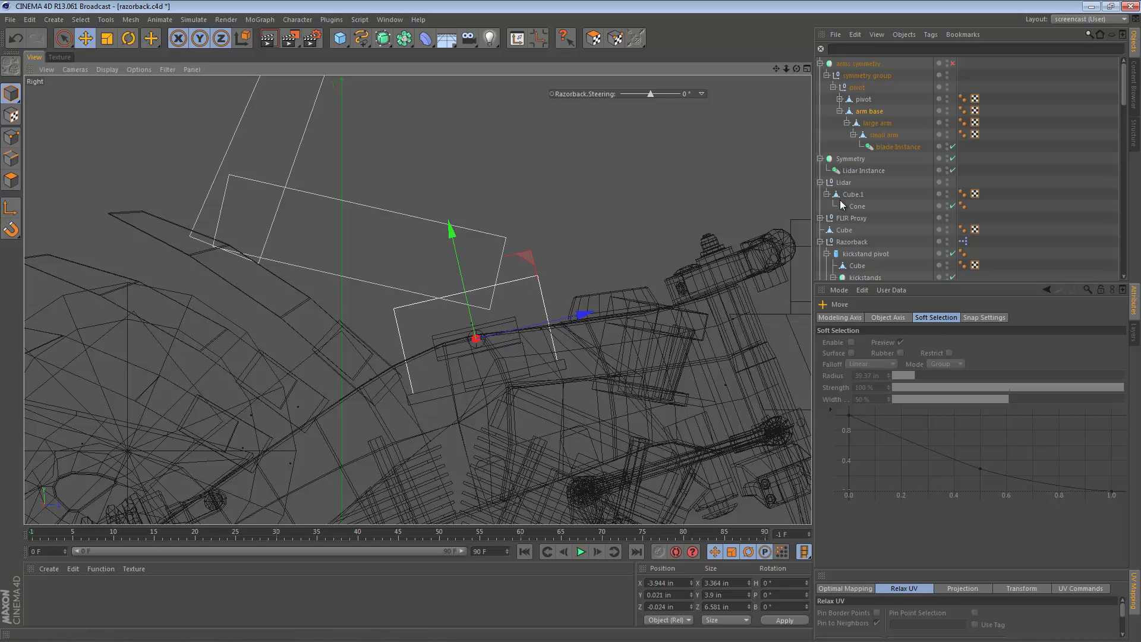
Step: Group the large arm and its children under a new null inside the arm base and expand that null
{"action": "left_click", "coordinate": [877, 123]}
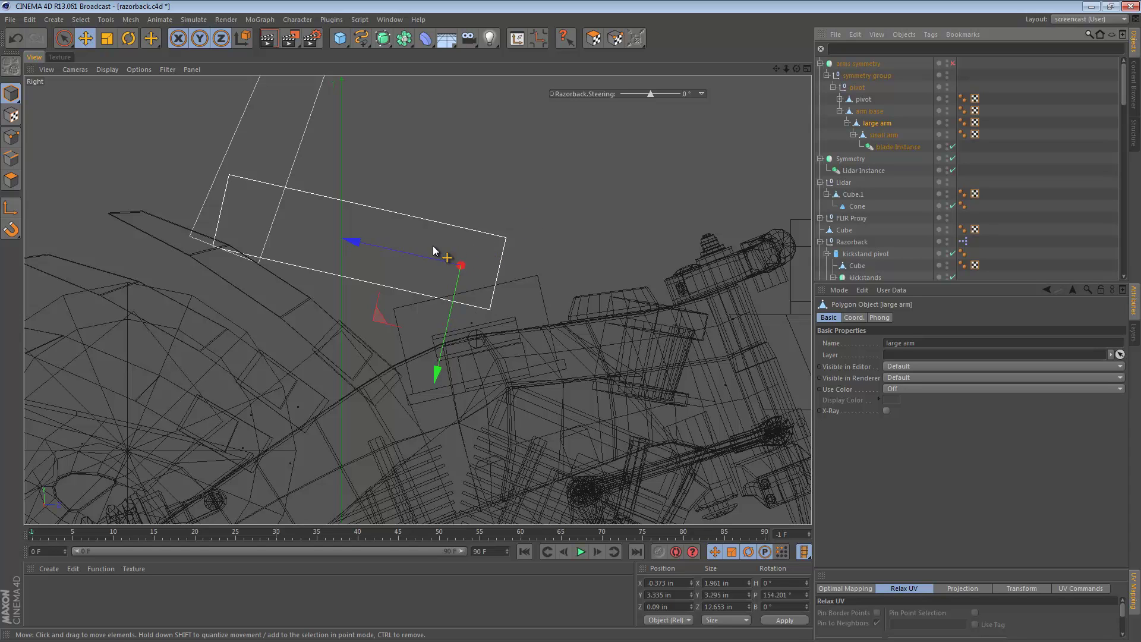
{"action": "right_click_drag", "start_coordinate": [641, 348], "coordinate": [559, 327], "text": "alt"}
{"action": "middle_click_drag", "start_coordinate": [572, 329], "coordinate": [554, 228], "text": "alt"}
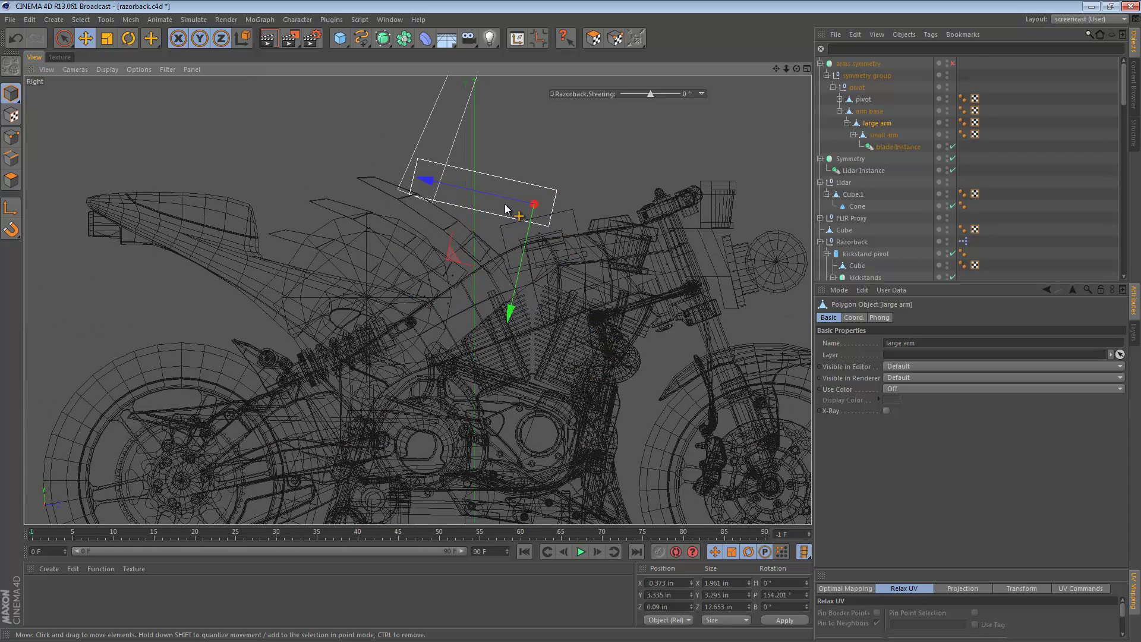
{"action": "scroll", "coordinate": [507, 209], "scroll_direction": "up", "scroll_amount": 8}
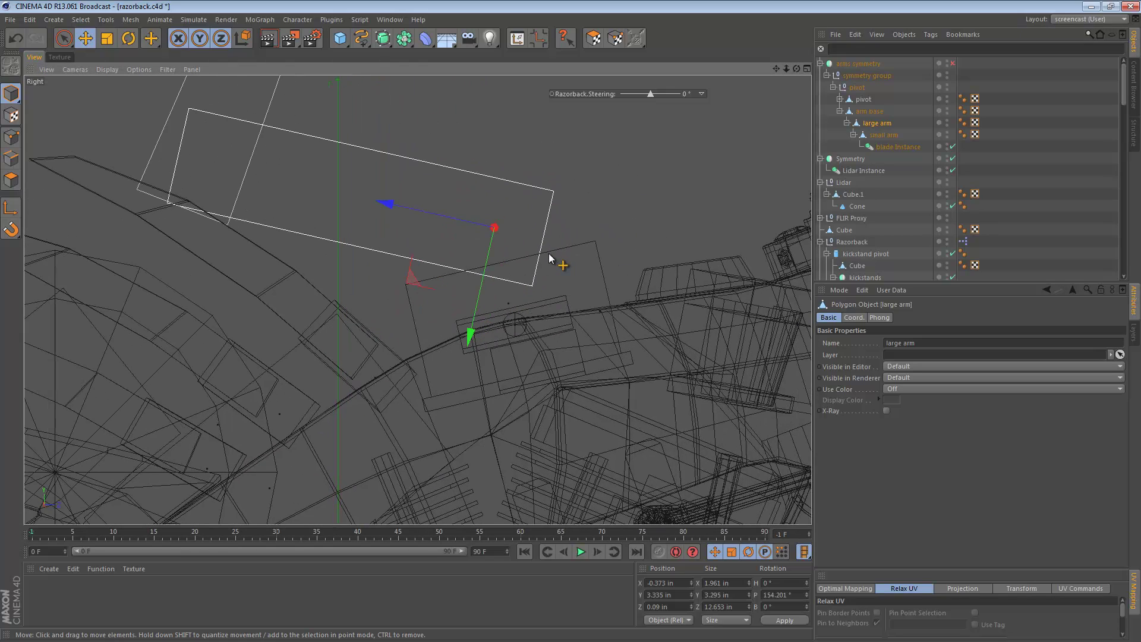
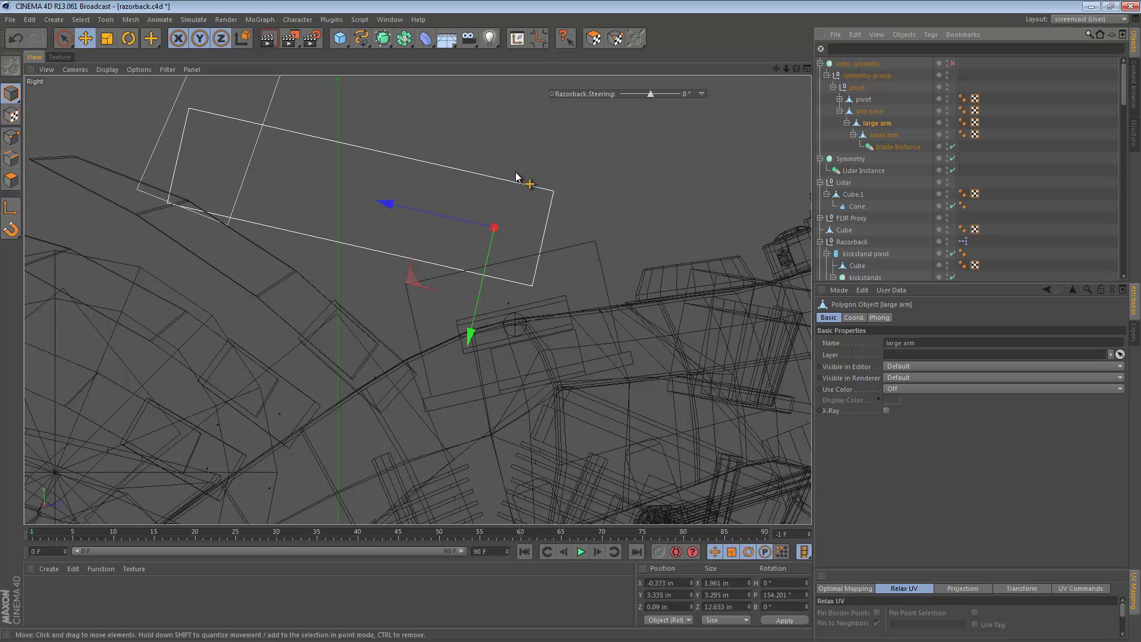
{"action": "key", "text": "alt+g"}
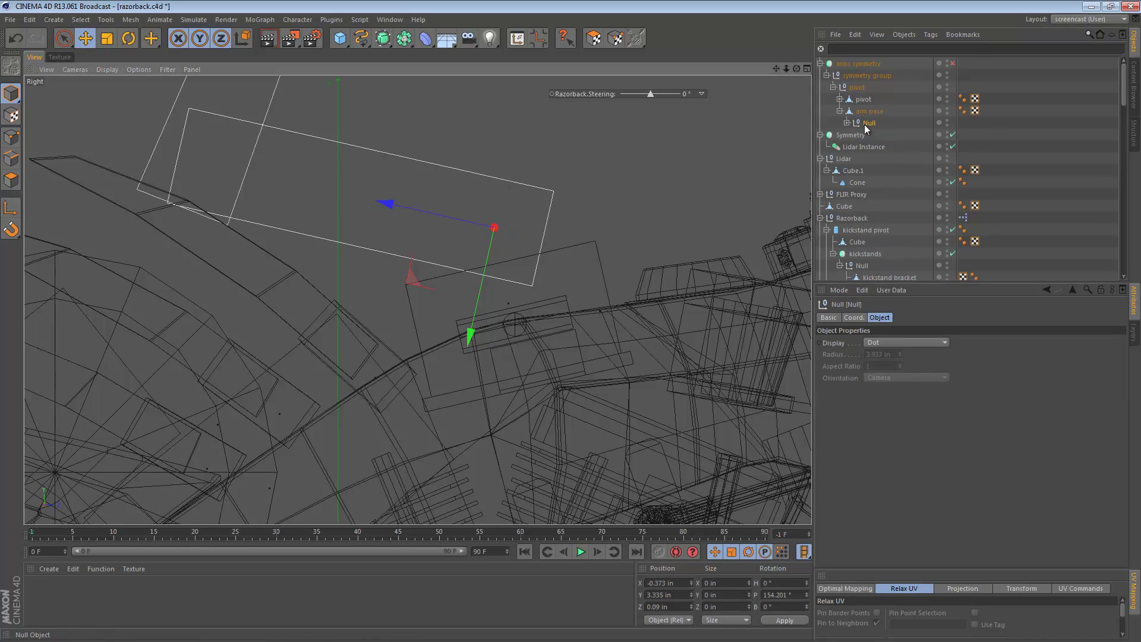
{"action": "left_click", "coordinate": [847, 123]}
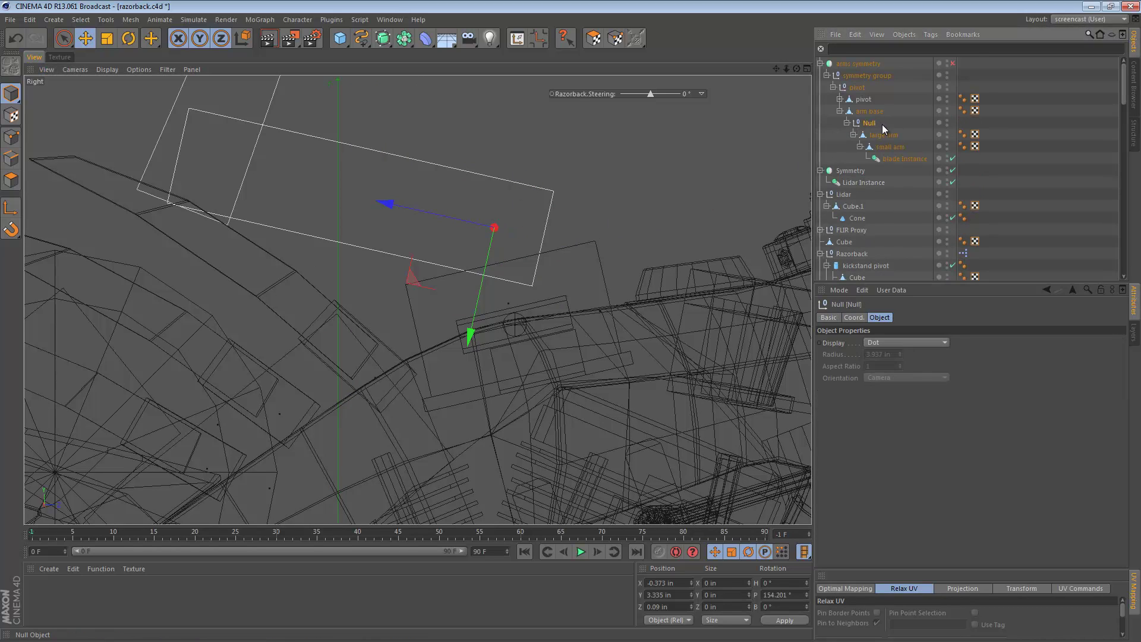
Step: Group the small arm and its blade instance under a new null inside the large arm
{"action": "left_click", "coordinate": [894, 135]}
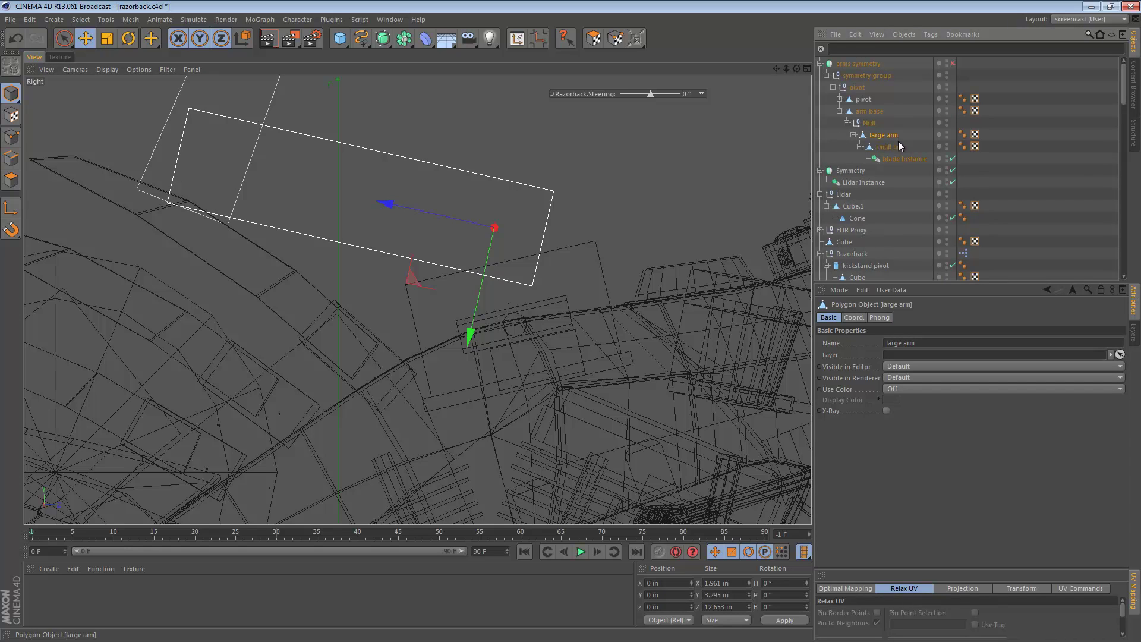
{"action": "left_click", "coordinate": [889, 148]}
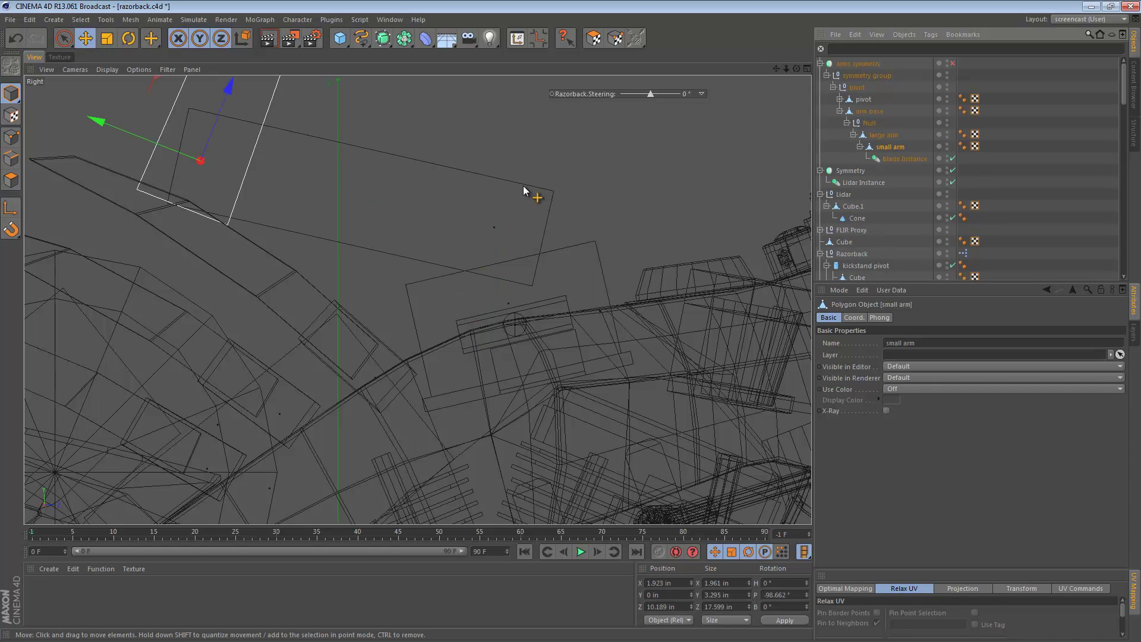
{"action": "key", "text": "alt+g"}
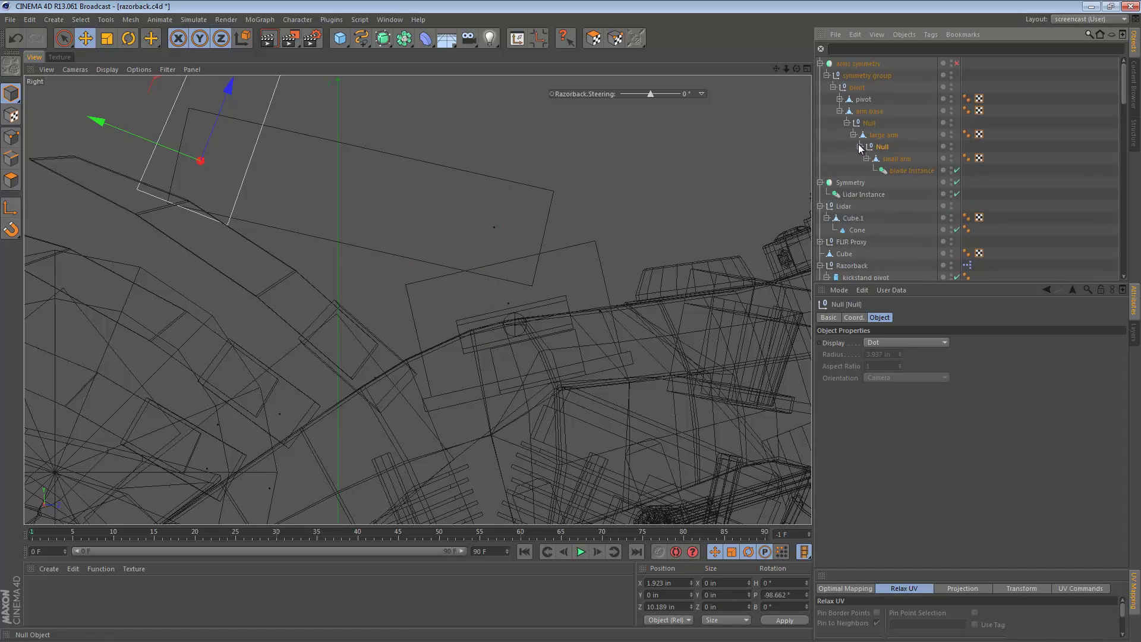
{"action": "left_click", "coordinate": [891, 160]}
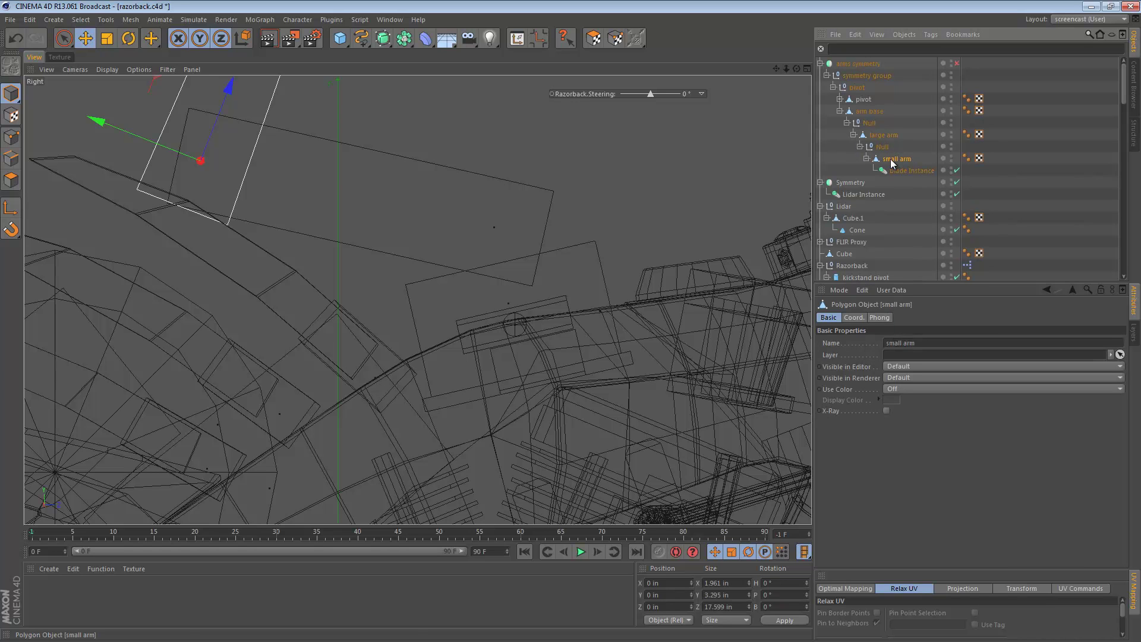
Step: Examine how the small arm, large arm and arm base connect in the Right view, finishing with the arm base selected
{"action": "middle_click_drag", "start_coordinate": [468, 137], "coordinate": [560, 368], "text": "alt"}
{"action": "right_click_drag", "start_coordinate": [525, 282], "coordinate": [465, 249], "text": "alt"}
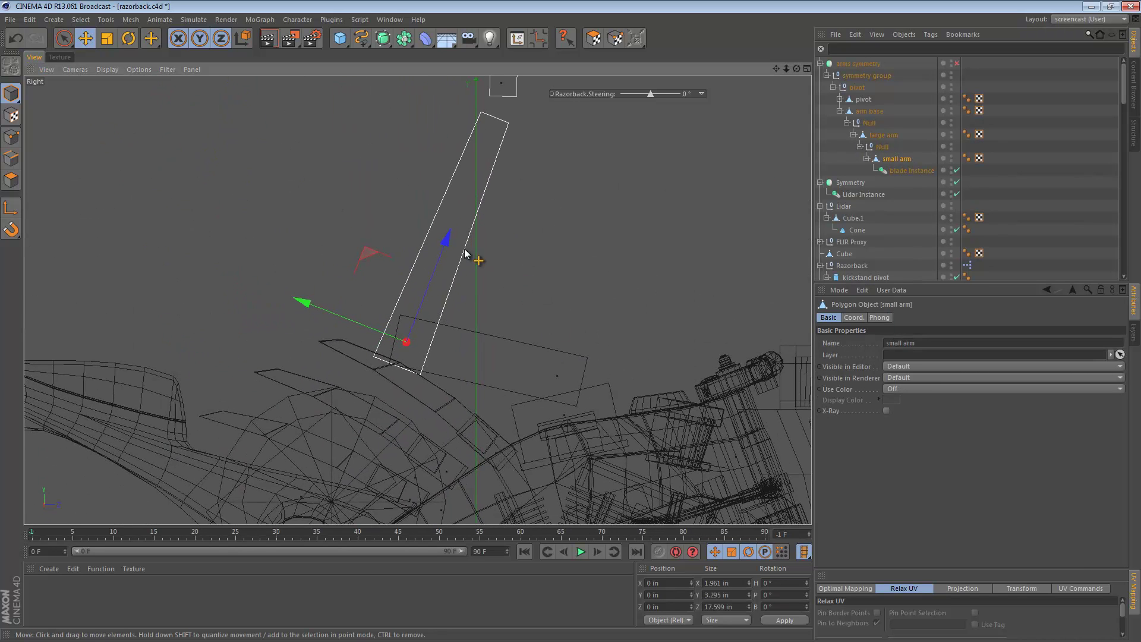
{"action": "middle_click_drag", "start_coordinate": [465, 254], "coordinate": [439, 364], "text": "alt"}
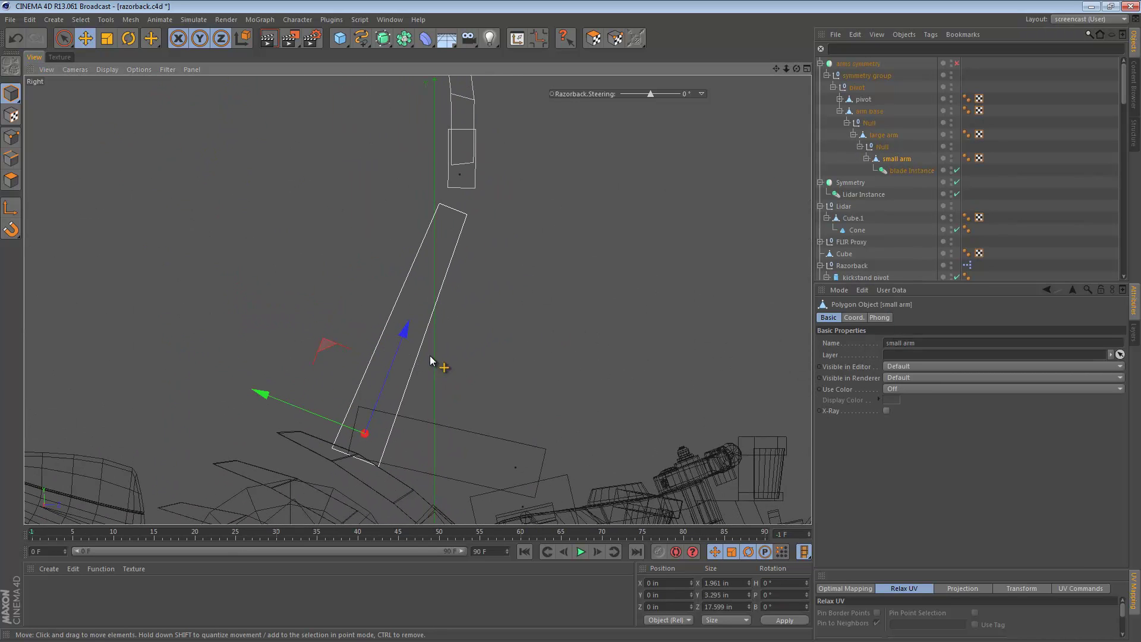
{"action": "left_click", "coordinate": [907, 169]}
{"action": "middle_click_drag", "start_coordinate": [386, 320], "coordinate": [383, 215], "text": "alt"}
{"action": "left_click", "coordinate": [884, 134]}
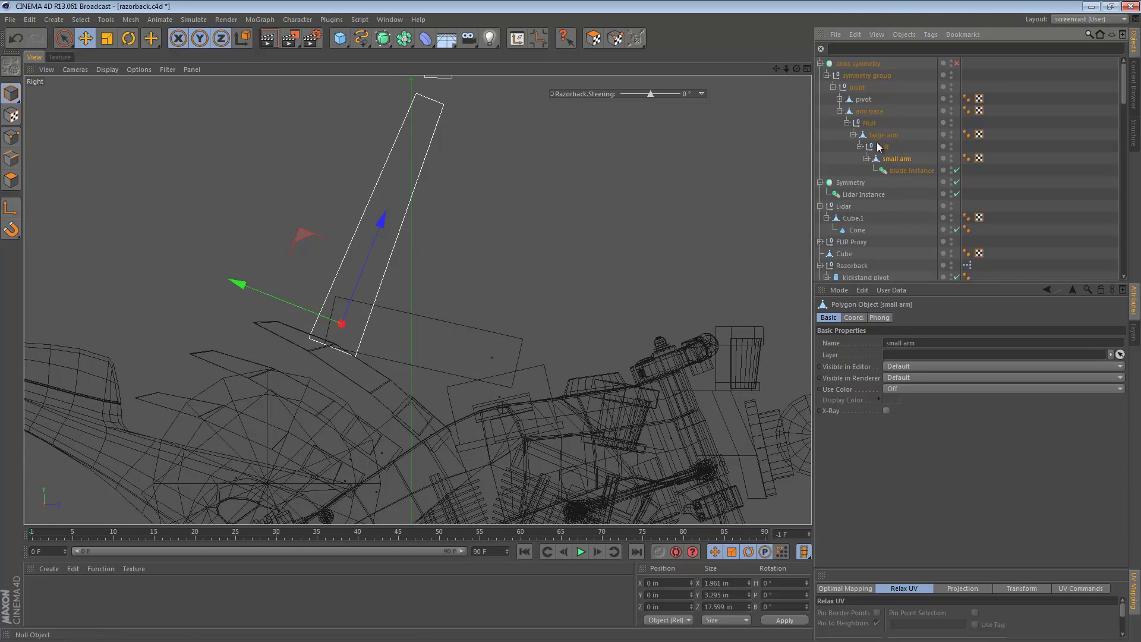
{"action": "middle_click_drag", "start_coordinate": [481, 315], "coordinate": [430, 212], "text": "alt"}
{"action": "right_click_drag", "start_coordinate": [452, 243], "coordinate": [536, 239], "text": "alt"}
{"action": "left_click", "coordinate": [869, 112]}
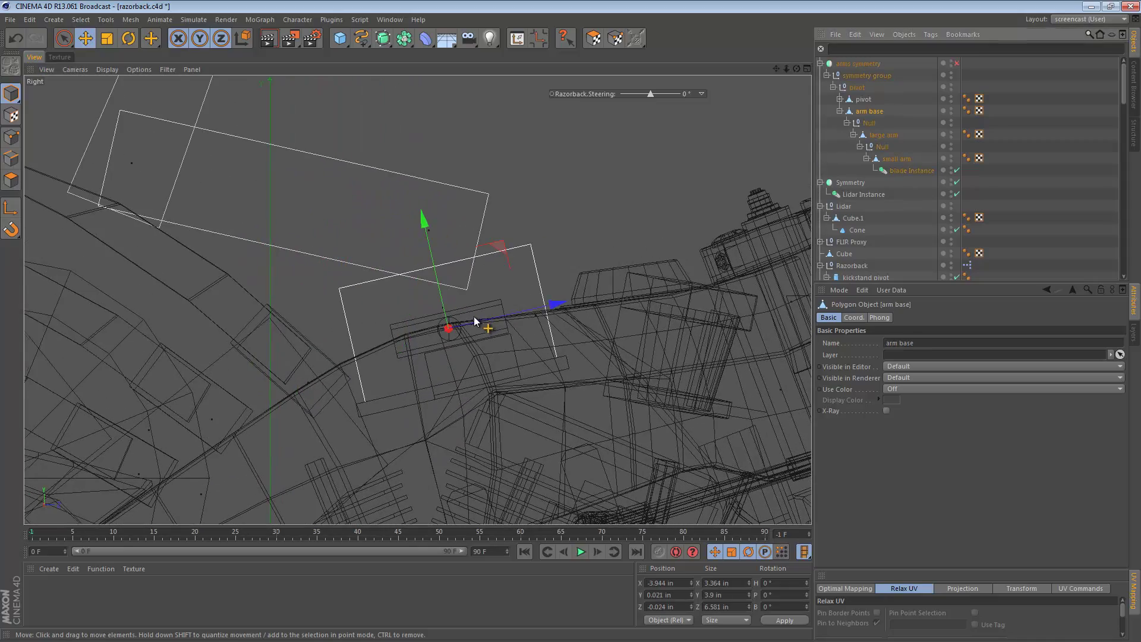
{"action": "scroll", "coordinate": [488, 315], "scroll_direction": "up", "scroll_amount": 2}
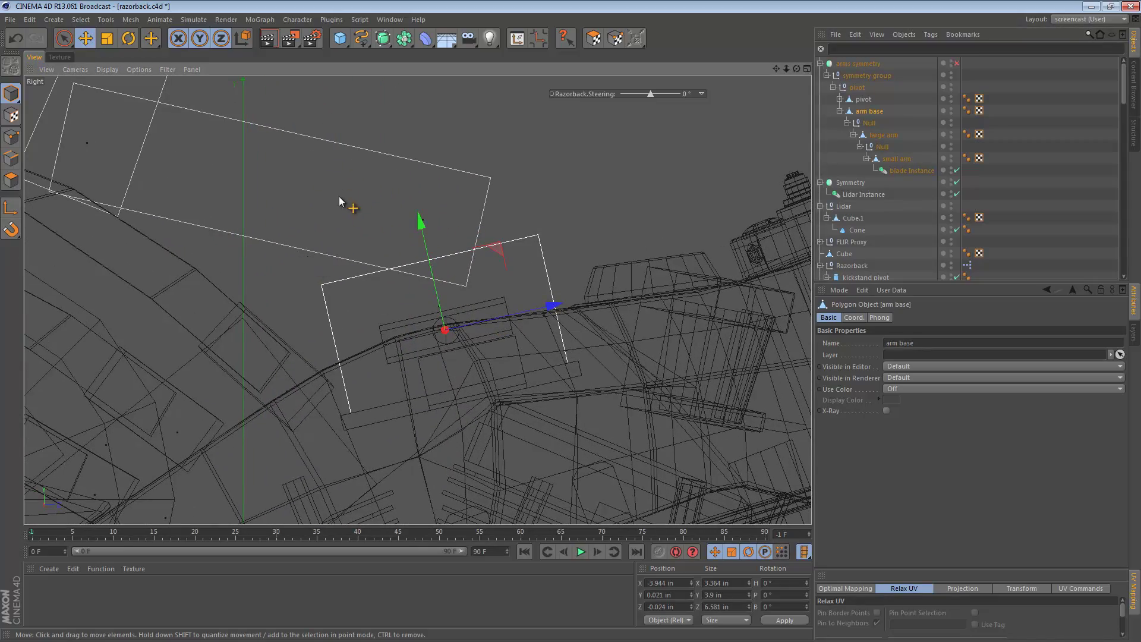
Step: Switch to the robotic arm 2 project, examine the reference arm's base and joints, and return to the razorback project
{"action": "key", "text": "v"}
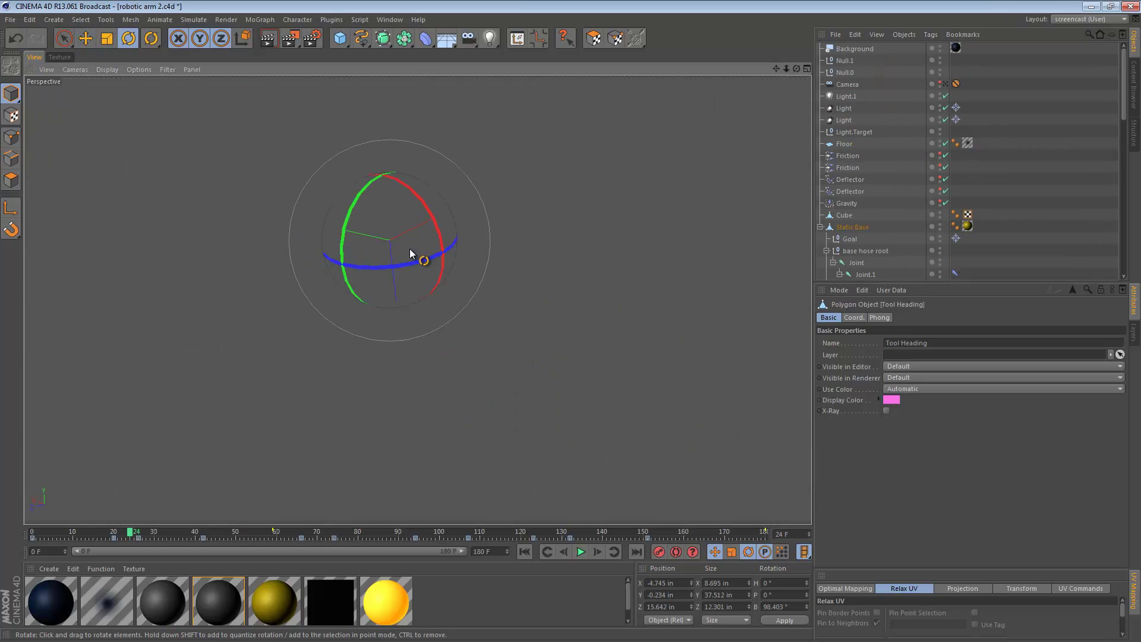
{"action": "mouse_move", "coordinate": [517, 265]}
{"action": "left_mouse_down", "text": "alt"}
{"action": "mouse_move", "coordinate": [572, 345]}
{"action": "mouse_move", "coordinate": [559, 344]}
{"action": "mouse_move", "coordinate": [573, 345]}
{"action": "mouse_move", "coordinate": [275, 348]}
{"action": "mouse_move", "coordinate": [324, 315]}
{"action": "mouse_move", "coordinate": [274, 305]}
{"action": "left_mouse_up", "text": "alt"}
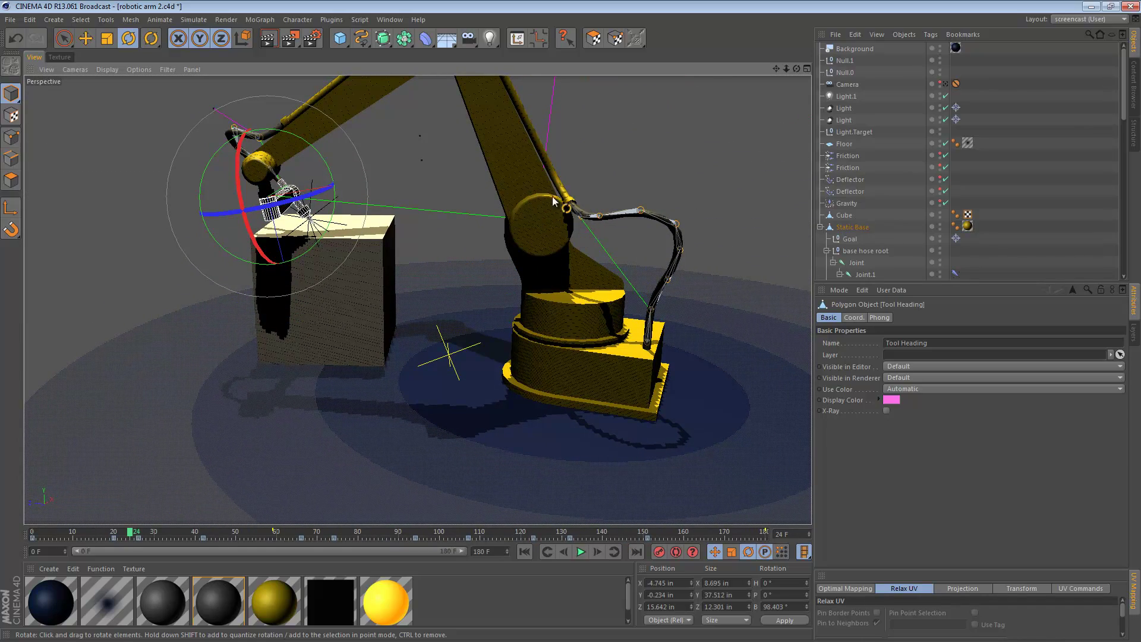
{"action": "key", "text": "v"}
{"action": "mouse_move", "coordinate": [313, 167]}
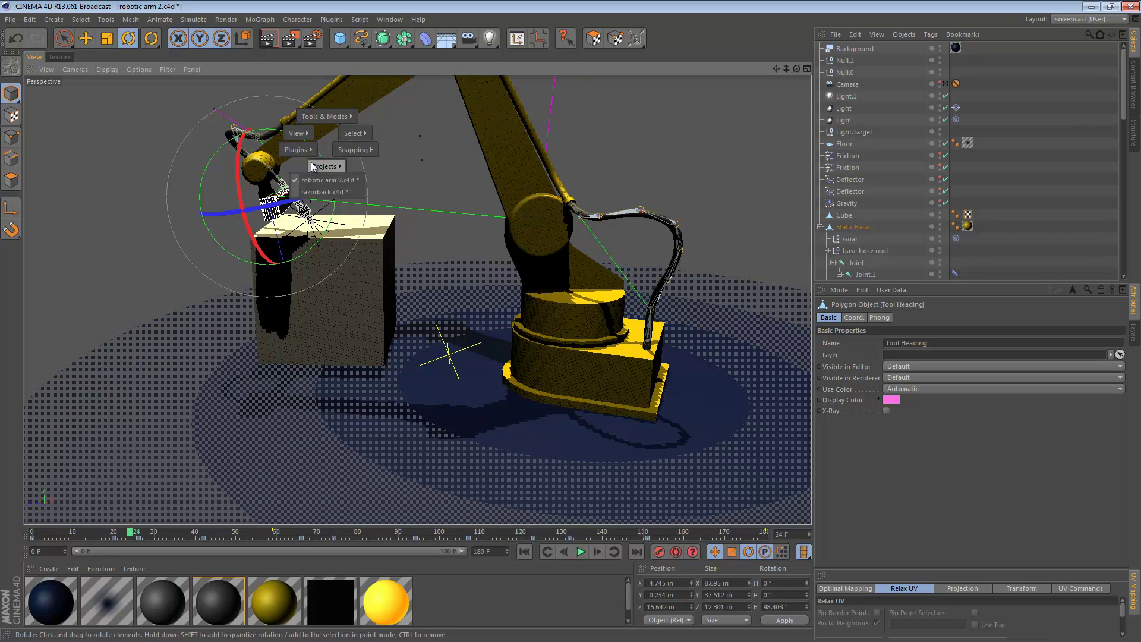
{"action": "left_click", "coordinate": [348, 187]}
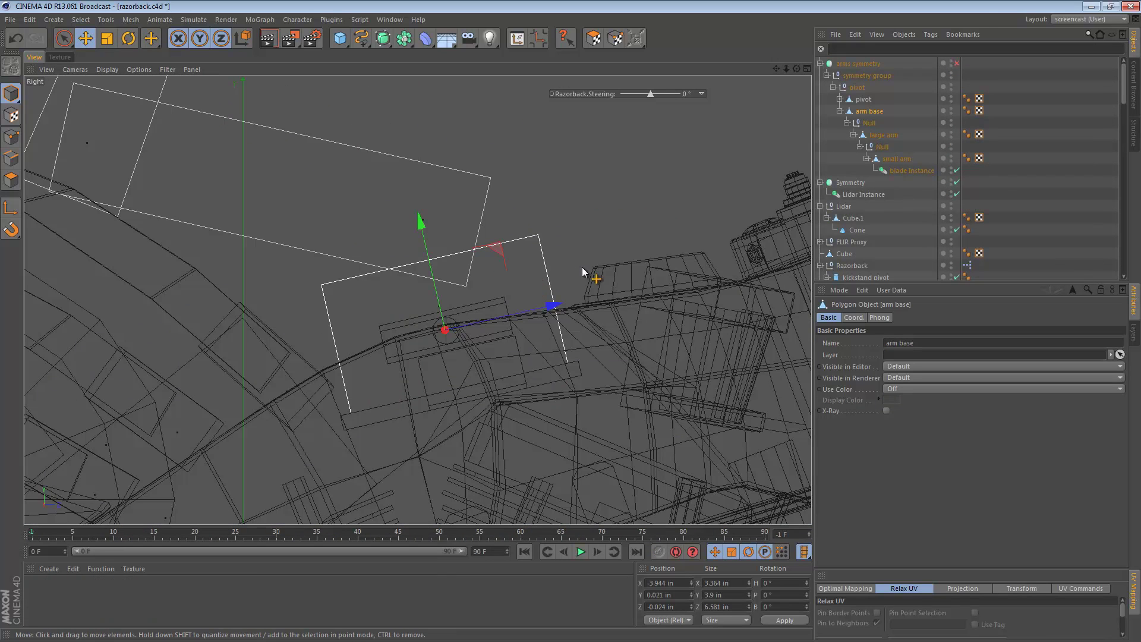
Step: In point mode, select the arm base's upper rear corner points in the Right view
{"action": "left_click", "coordinate": [10, 137]}
{"action": "left_click_drag", "start_coordinate": [290, 254], "coordinate": [343, 305]}
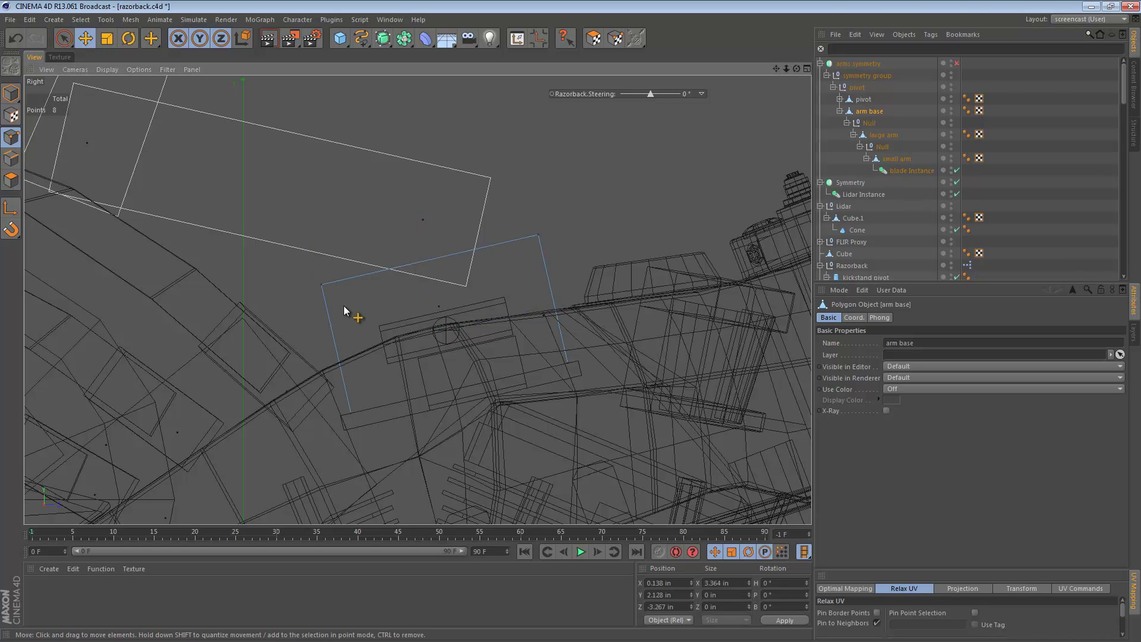
Step: Raise the arm base's four upper points to about Y 5.03 in and narrow them to about 3.25 in along Z
{"action": "left_click_drag", "start_coordinate": [525, 240], "coordinate": [474, 288], "text": "shift"}
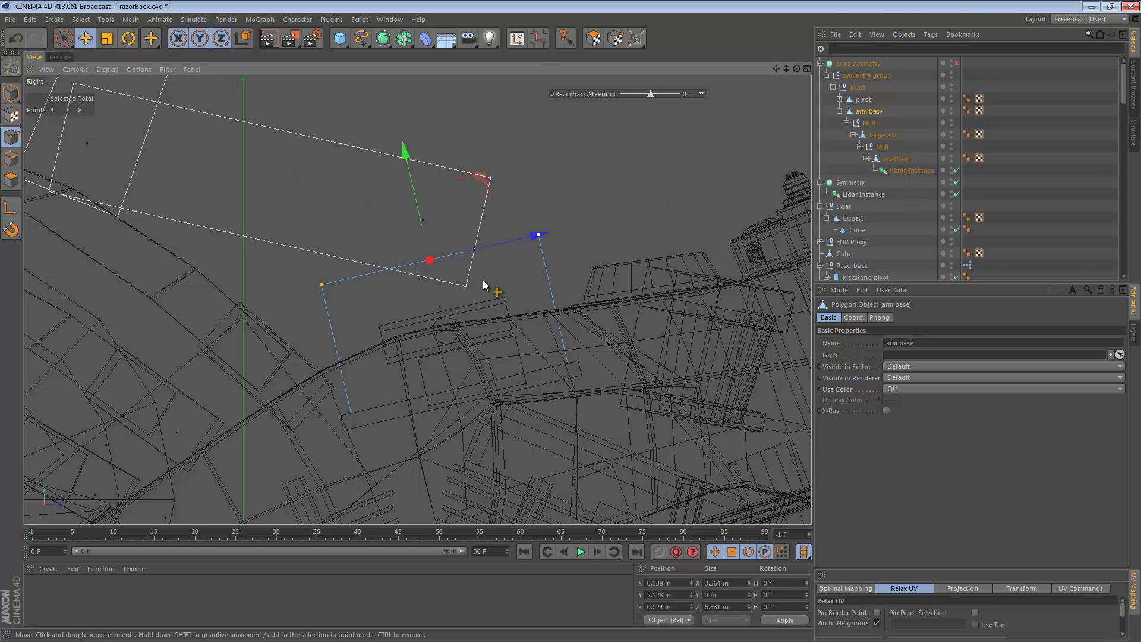
{"action": "left_click_drag", "start_coordinate": [405, 154], "coordinate": [383, 63]}
{"action": "left_click_drag", "start_coordinate": [569, 344], "coordinate": [571, 345]}
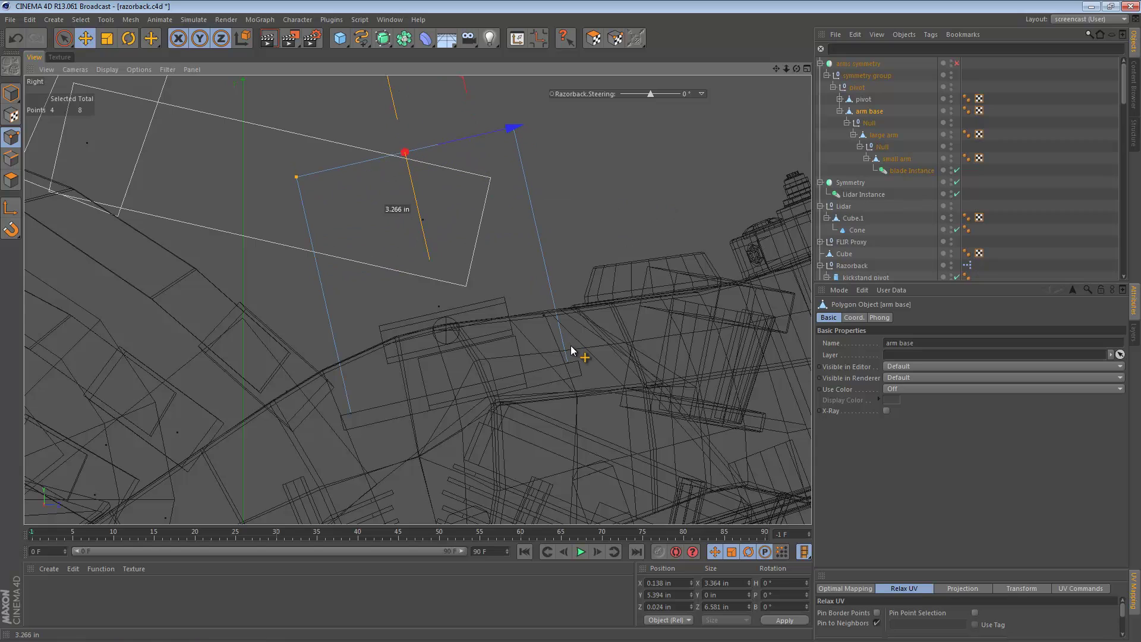
{"action": "key", "text": "t"}
{"action": "left_click_drag", "start_coordinate": [528, 128], "coordinate": [464, 155]}
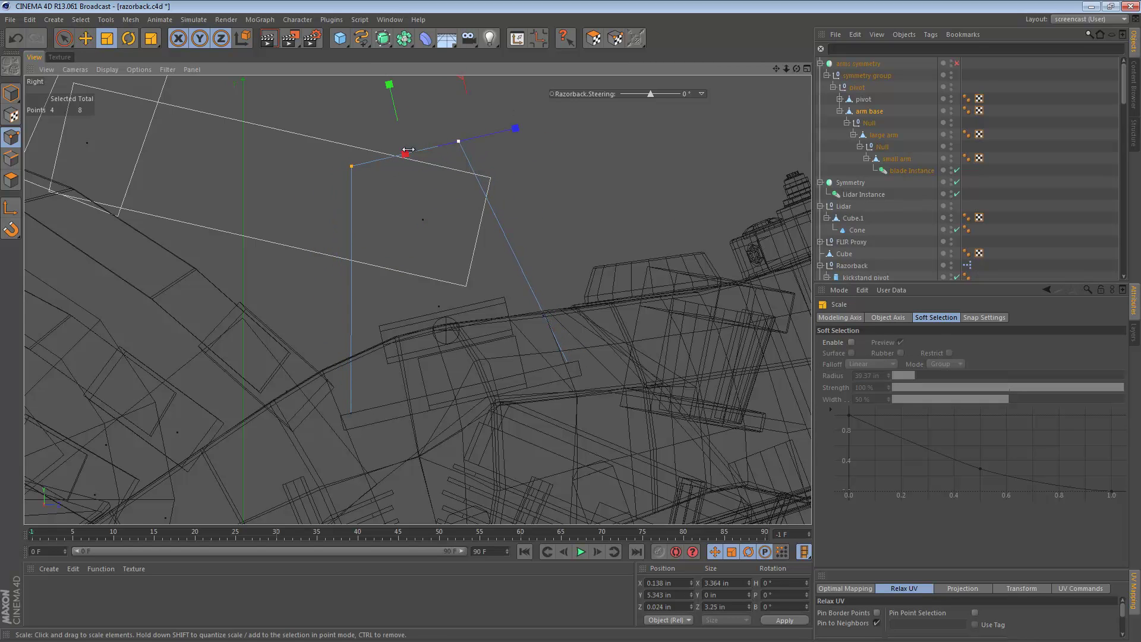
{"action": "key", "text": "e"}
{"action": "left_click_drag", "start_coordinate": [390, 90], "coordinate": [393, 104]}
Step: Add a Cylinder, match its position and rotation to the large arm with Transfer, and scale it to about 2.76 in wide
{"action": "left_click", "coordinate": [881, 136]}
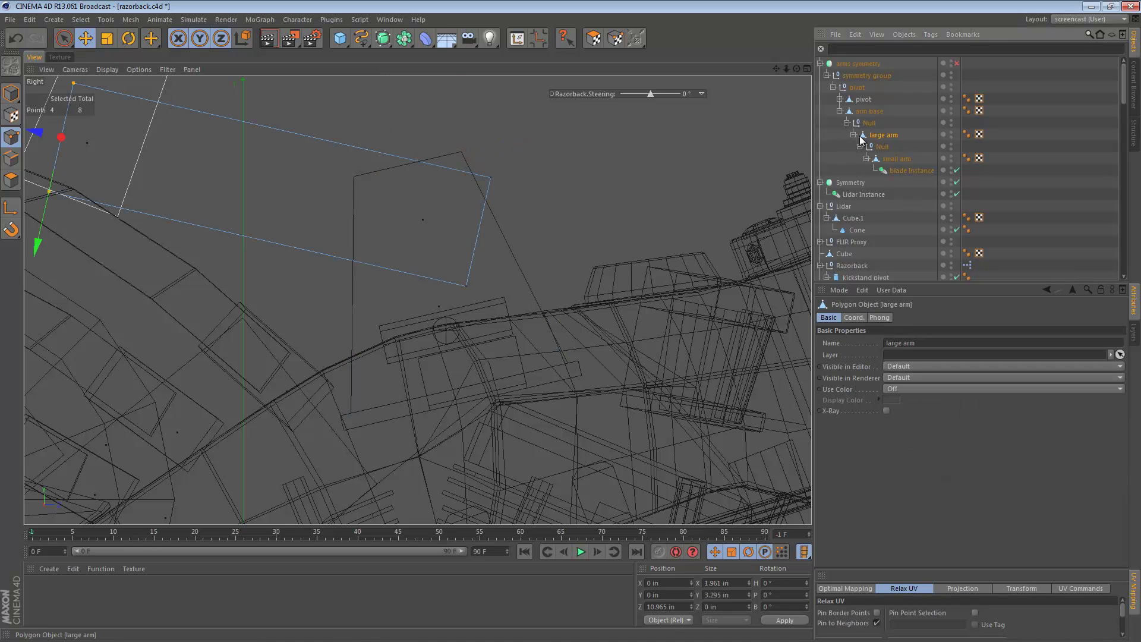
{"action": "left_click", "coordinate": [6, 102]}
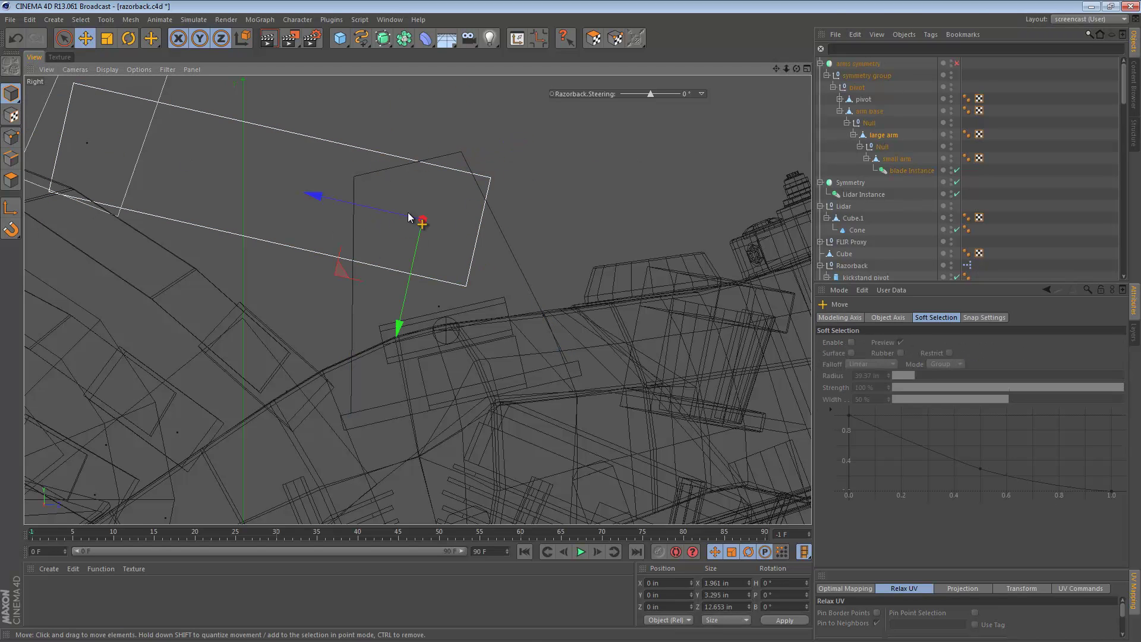
{"action": "left_click_drag", "start_coordinate": [344, 39], "coordinate": [398, 44]}
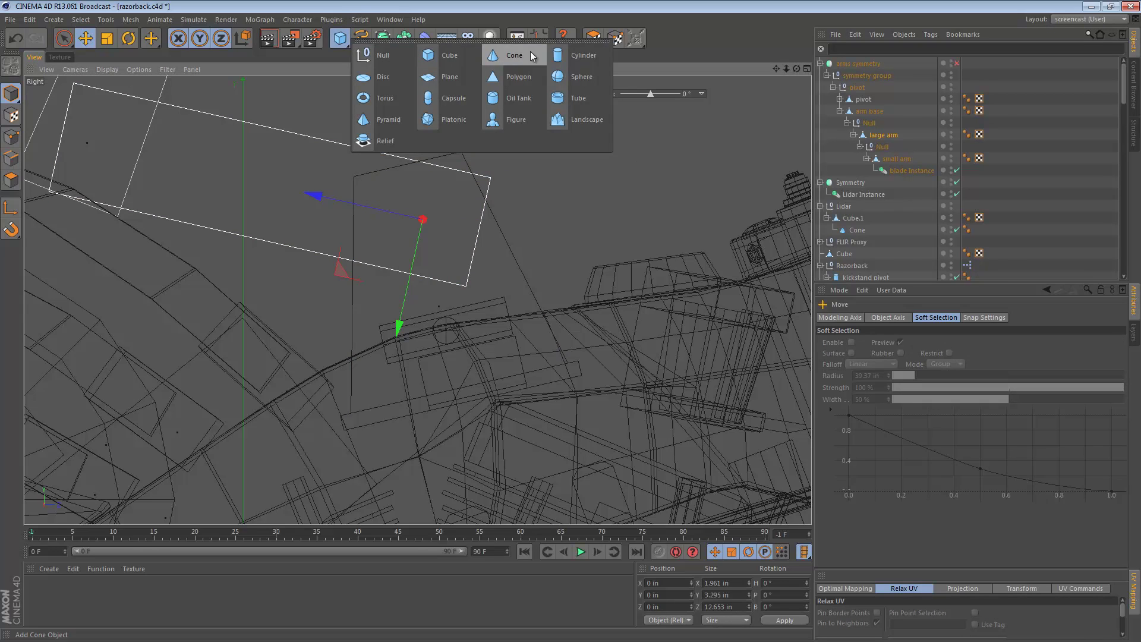
{"action": "left_click", "coordinate": [573, 55]}
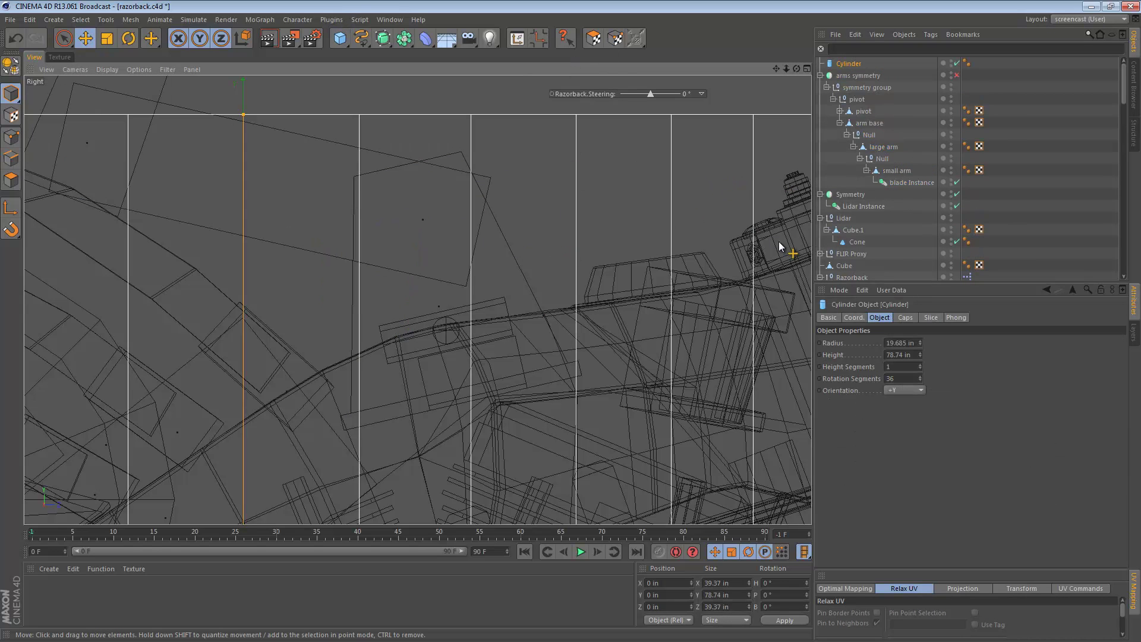
{"action": "key", "text": "shift+t"}
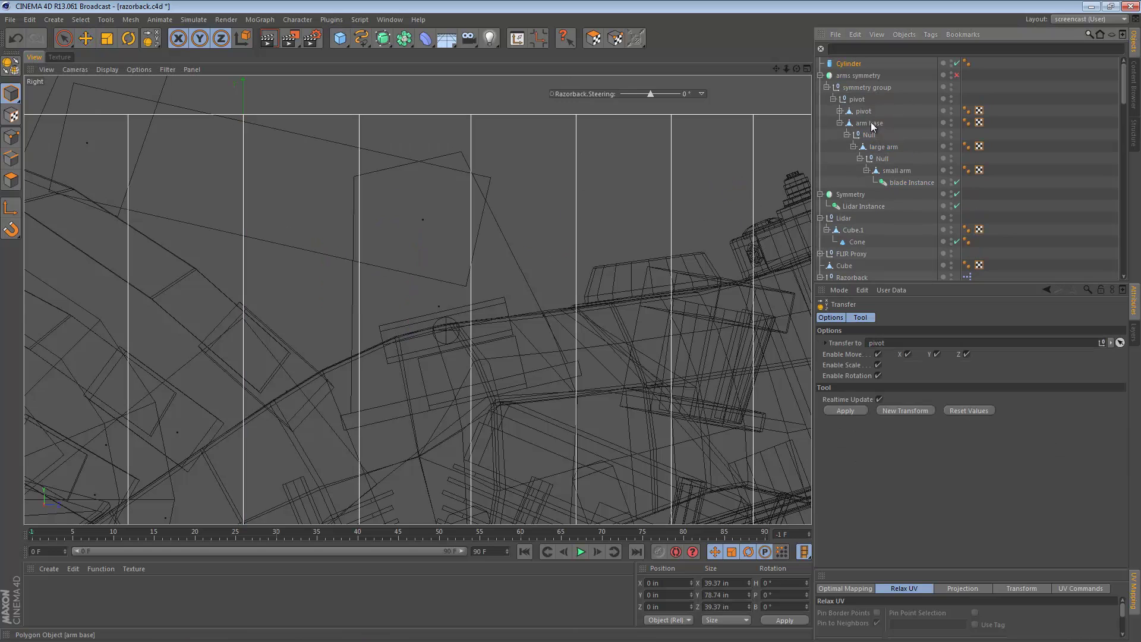
{"action": "left_click", "coordinate": [859, 410]}
{"action": "key", "text": "t"}
{"action": "left_click_drag", "start_coordinate": [677, 153], "coordinate": [242, 268]}
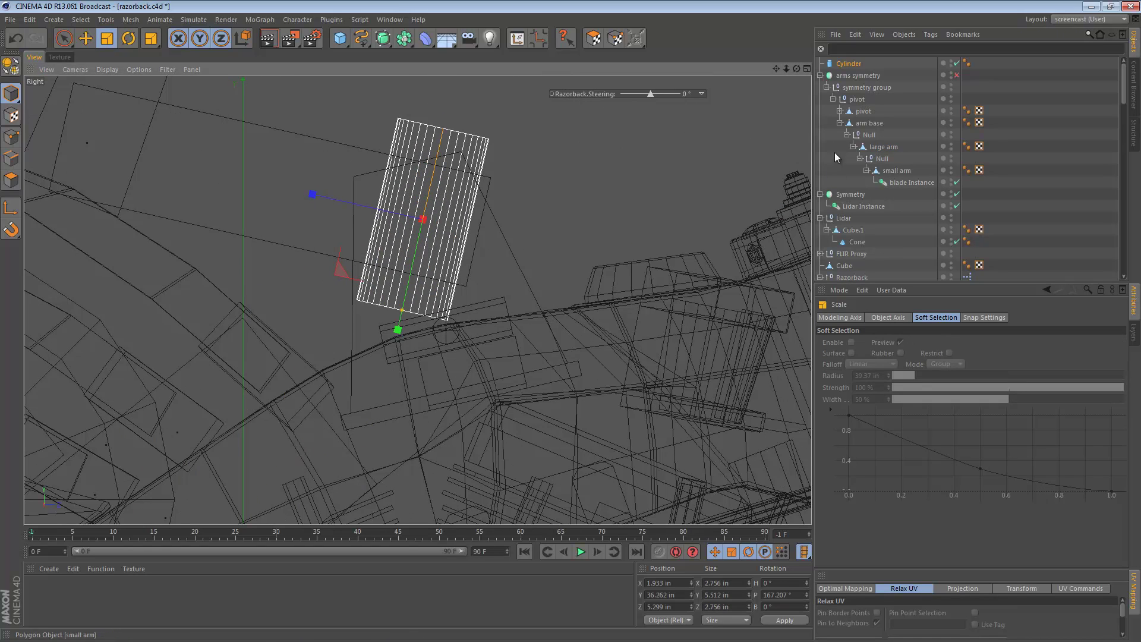
Step: Give the cylinder 12 rotation segments, +X orientation and a diameter of about 3.59 in
{"action": "left_click", "coordinate": [847, 64]}
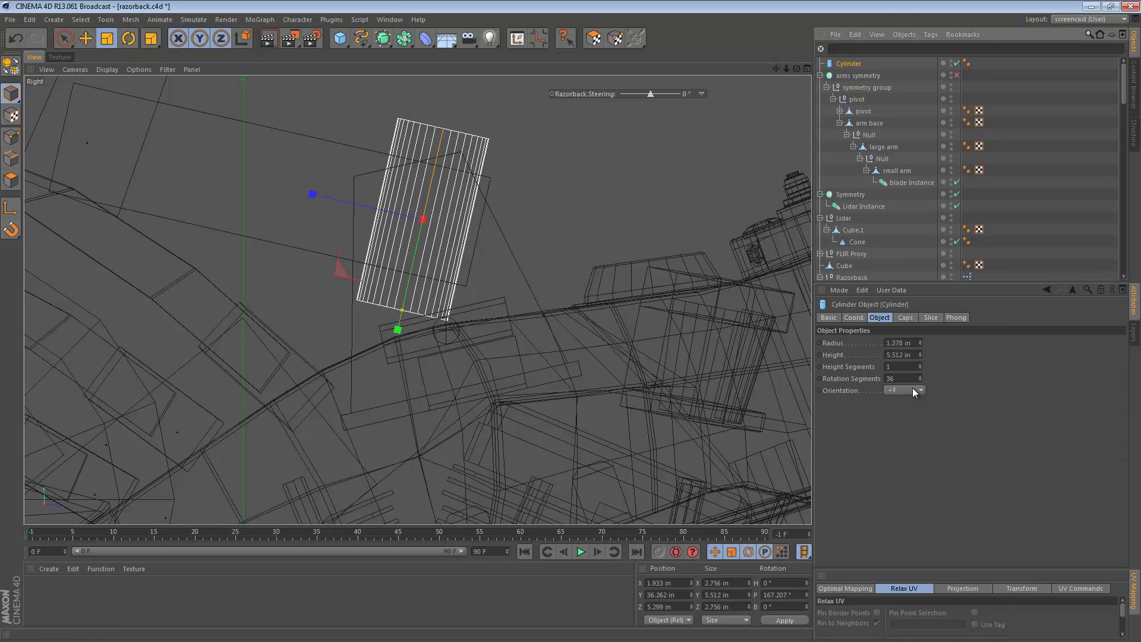
{"action": "double_click", "coordinate": [911, 378]}
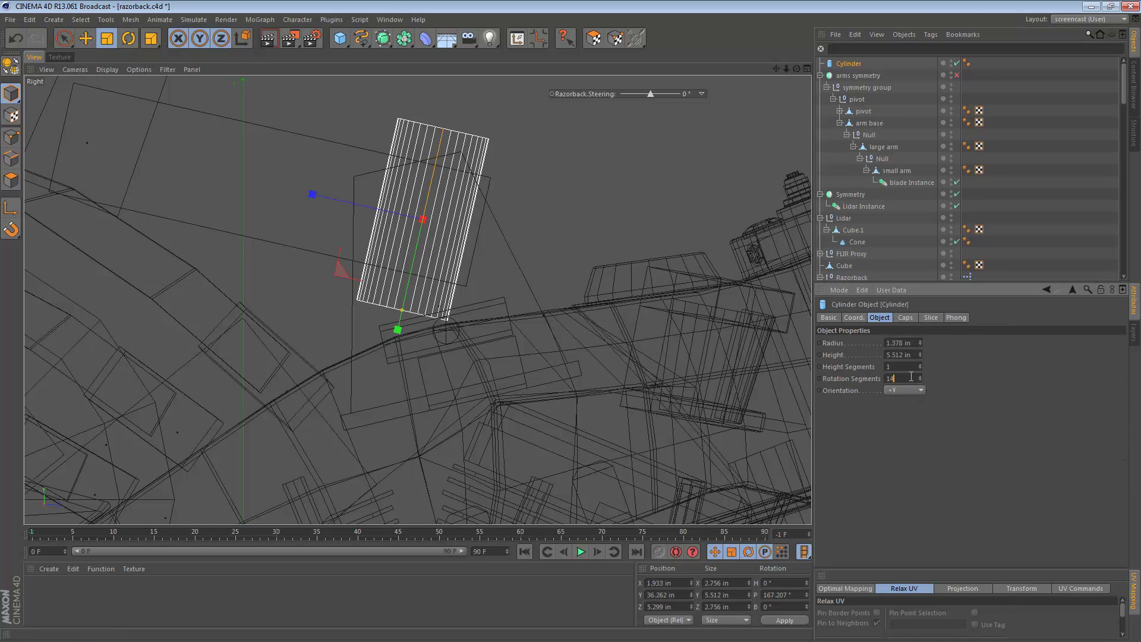
{"action": "key", "text": "Return"}
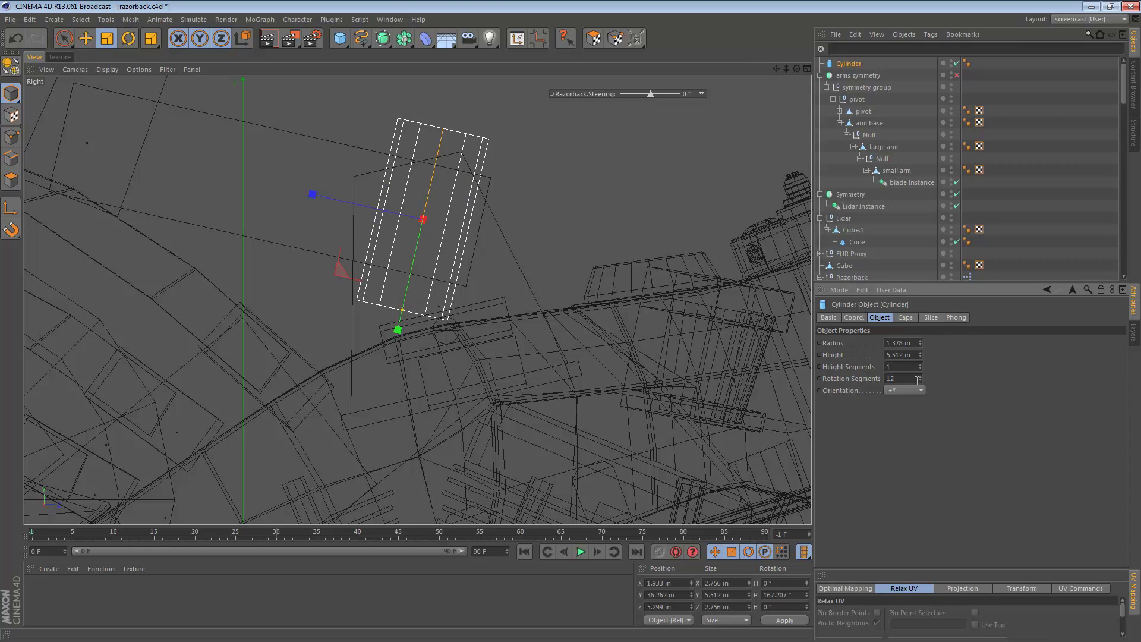
{"action": "scroll", "coordinate": [918, 392], "scroll_direction": "up", "scroll_amount": 5}
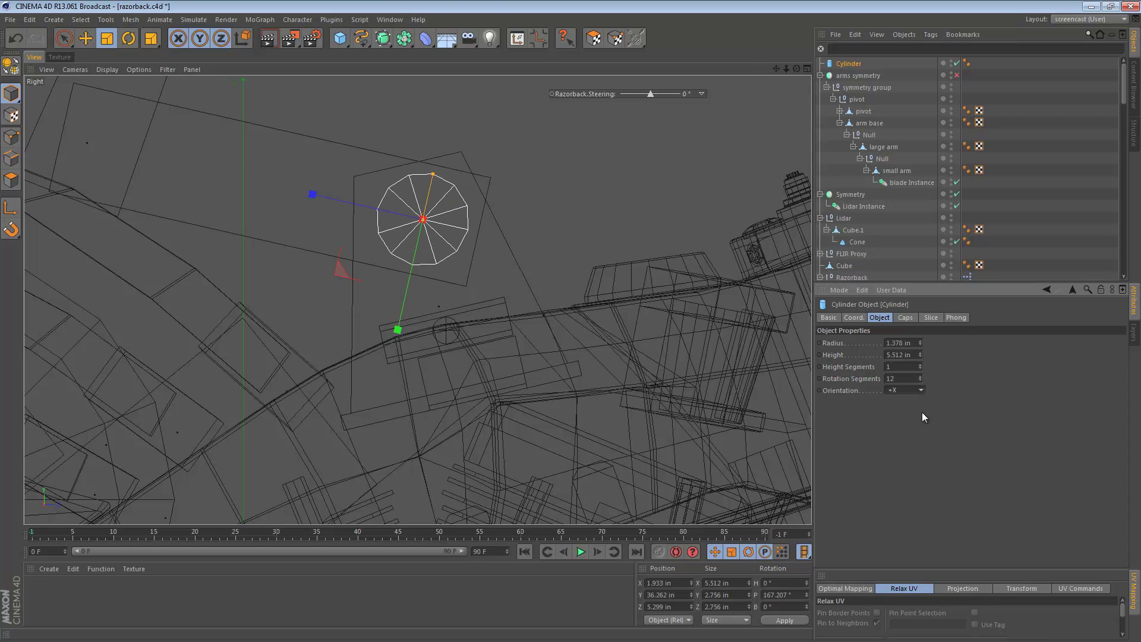
{"action": "key", "text": "e"}
{"action": "mouse_move", "coordinate": [434, 177]}
{"action": "left_mouse_down"}
{"action": "mouse_move", "coordinate": [440, 167]}
{"action": "mouse_move", "coordinate": [444, 189]}
{"action": "left_mouse_up"}
{"action": "scroll", "coordinate": [475, 223], "scroll_direction": "up", "scroll_amount": 3}
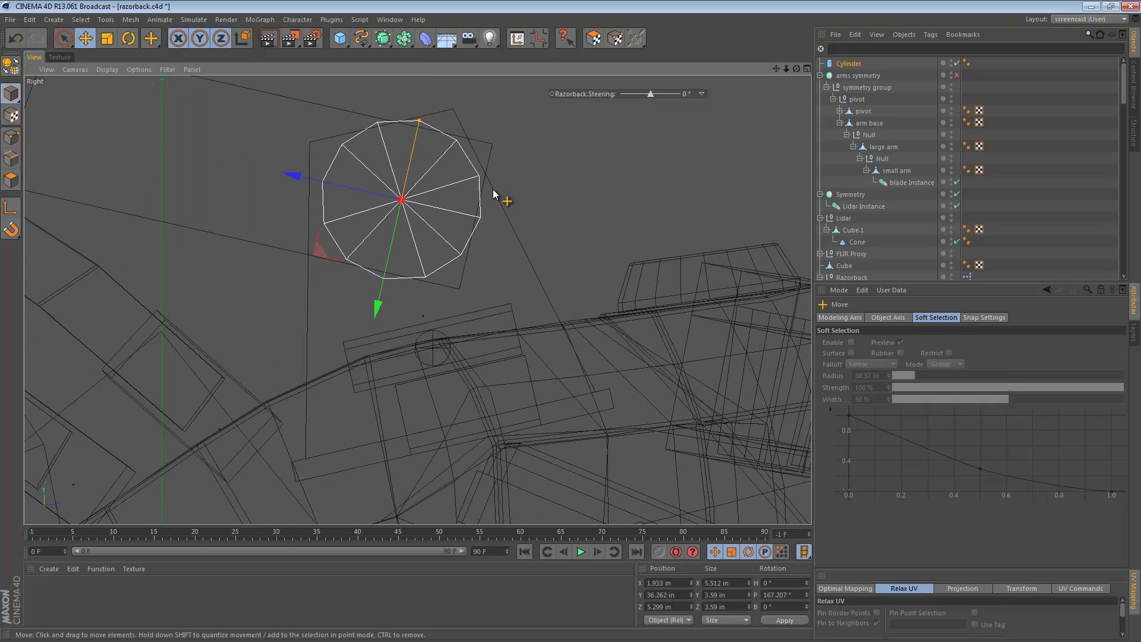
Step: Bevel the arm base's two upper edges around the cylinder and raise the bevelled edges about 0.2 in
{"action": "left_click", "coordinate": [864, 122]}
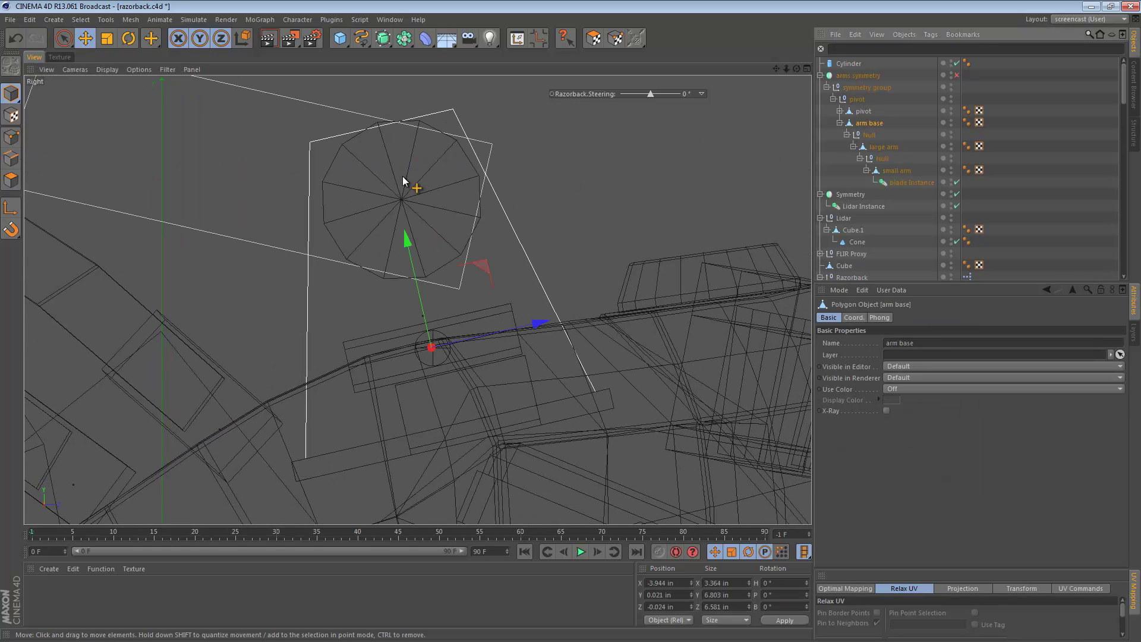
{"action": "left_click", "coordinate": [11, 158]}
{"action": "left_click_drag", "start_coordinate": [287, 145], "coordinate": [313, 116]}
{"action": "left_click_drag", "start_coordinate": [435, 135], "coordinate": [435, 136], "text": "shift"}
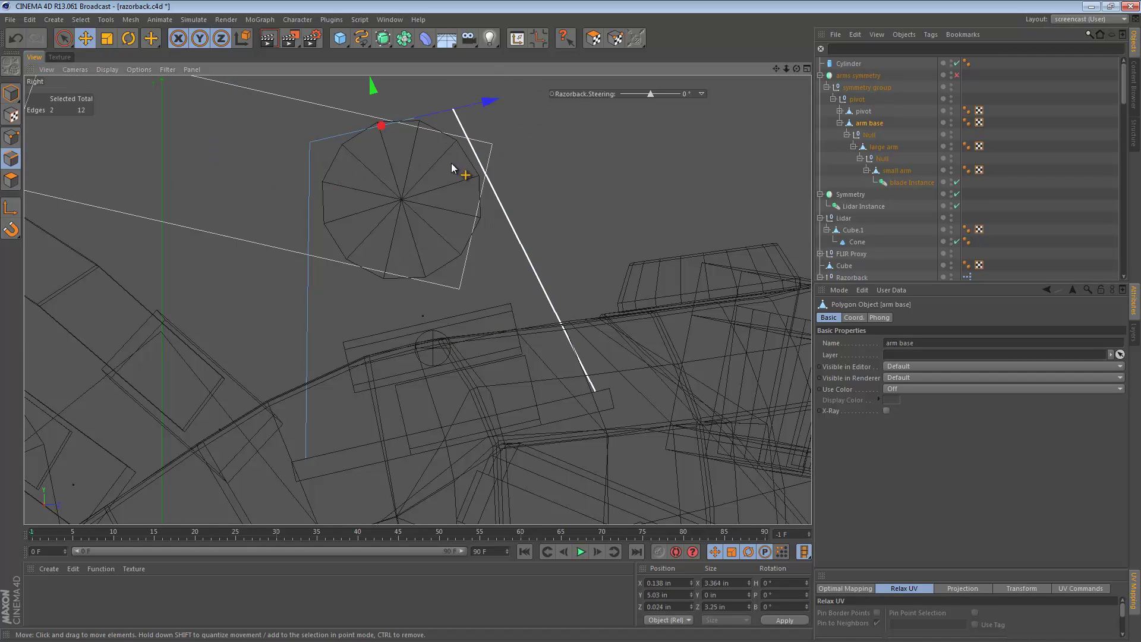
{"action": "key", "text": "m"}
{"action": "key", "text": "s"}
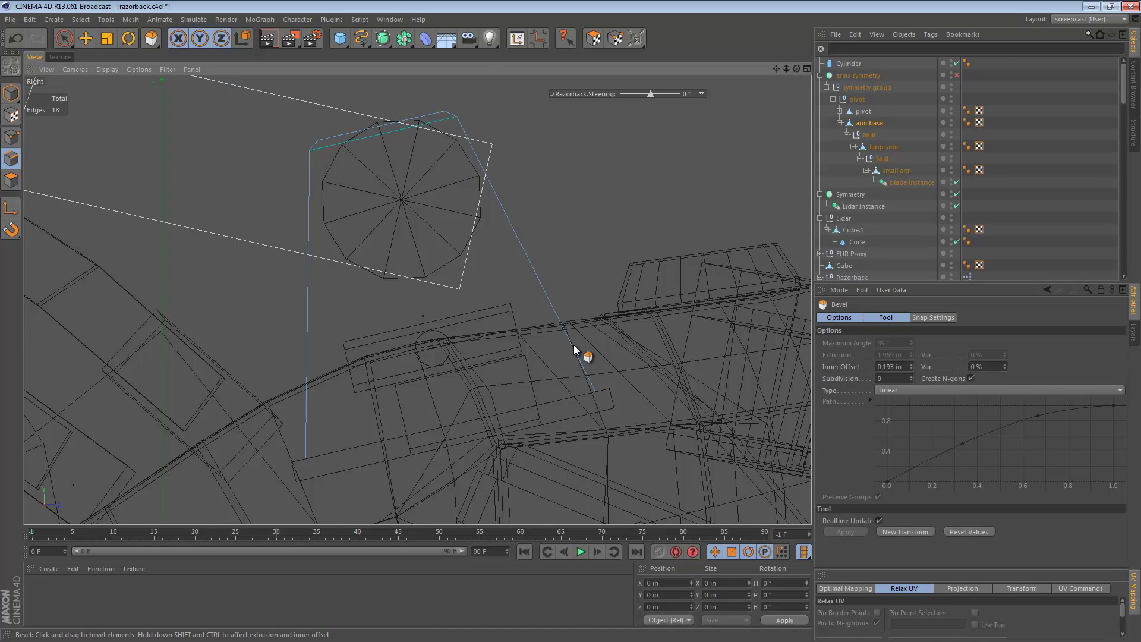
{"action": "key", "text": "e"}
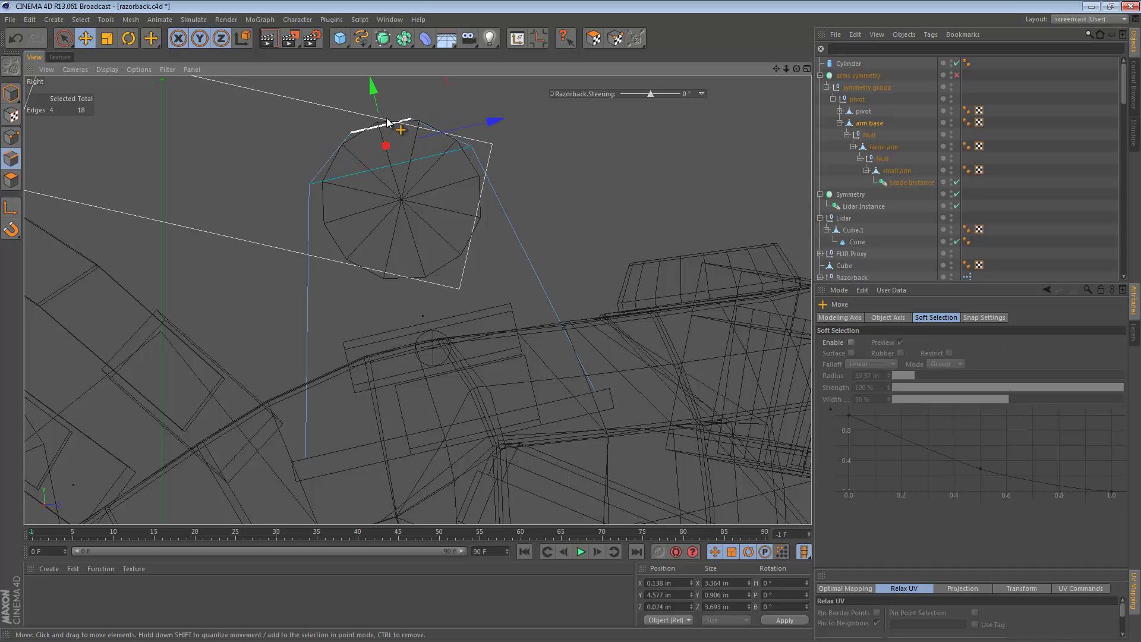
{"action": "left_click_drag", "start_coordinate": [373, 84], "coordinate": [371, 77]}
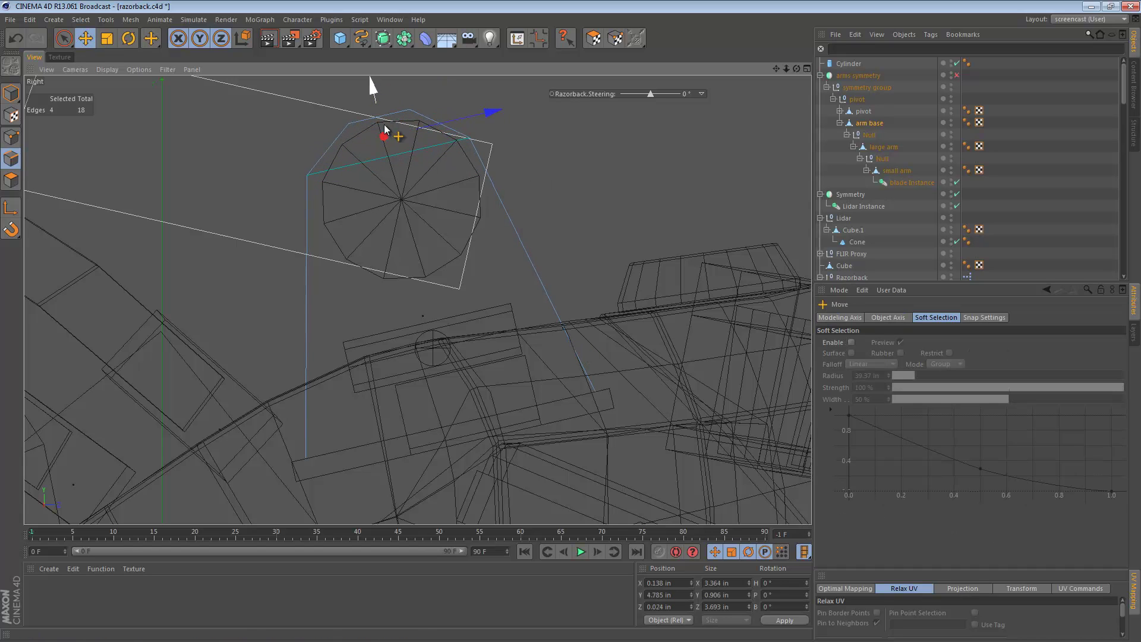
Step: Cut a slanted Line-mode Knife cut across the arm base below the cylinder, with Visible Only off
{"action": "middle_click", "coordinate": [369, 279]}
{"action": "middle_click", "coordinate": [376, 273]}
{"action": "mouse_move", "coordinate": [480, 228]}
{"action": "left_mouse_down", "text": "alt"}
{"action": "mouse_move", "coordinate": [505, 233]}
{"action": "mouse_move", "coordinate": [463, 231]}
{"action": "mouse_move", "coordinate": [481, 247]}
{"action": "mouse_move", "coordinate": [428, 279]}
{"action": "mouse_move", "coordinate": [358, 295]}
{"action": "mouse_move", "coordinate": [376, 278]}
{"action": "mouse_move", "coordinate": [420, 275]}
{"action": "mouse_move", "coordinate": [333, 304]}
{"action": "mouse_move", "coordinate": [336, 325]}
{"action": "left_mouse_up", "text": "alt"}
{"action": "middle_click", "coordinate": [336, 324]}
{"action": "middle_click", "coordinate": [257, 389]}
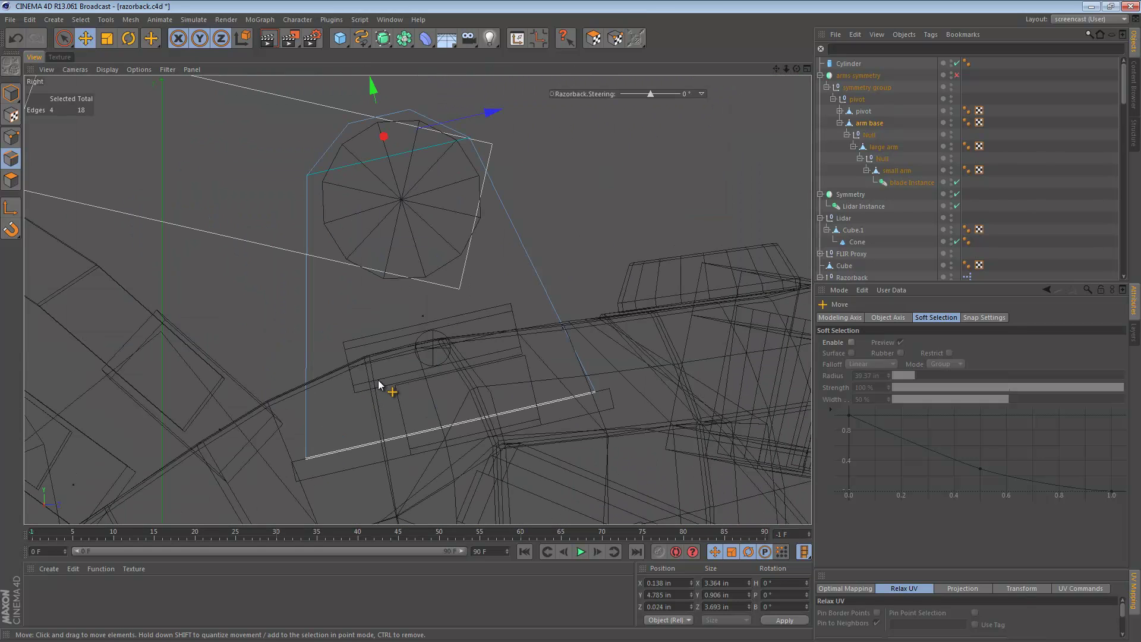
{"action": "middle_click_drag", "start_coordinate": [381, 359], "coordinate": [341, 324], "text": "alt"}
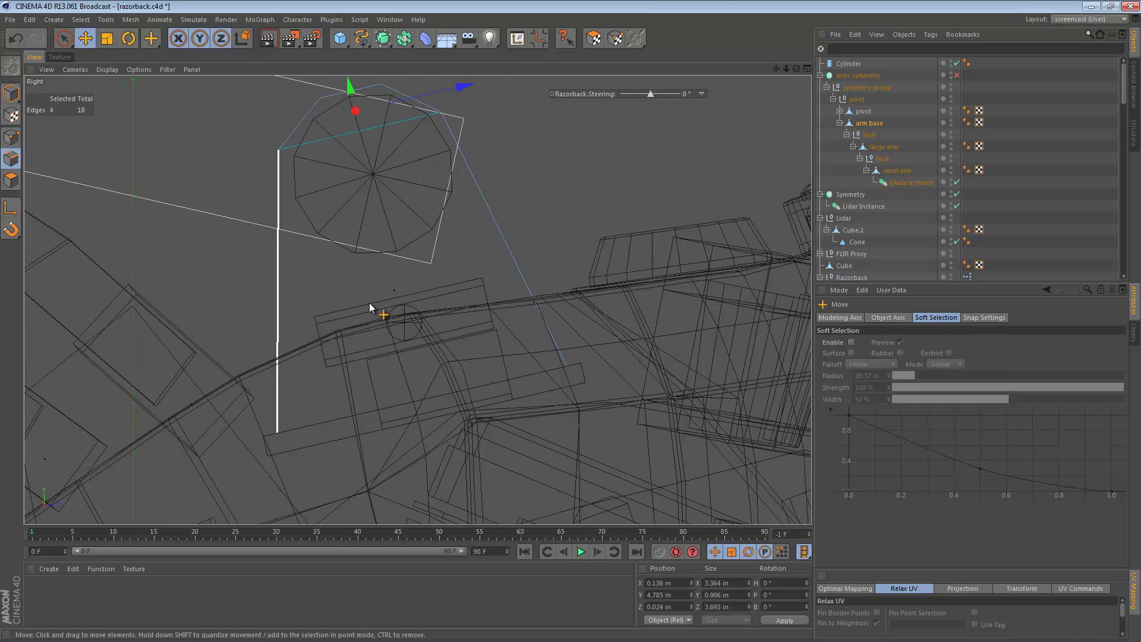
{"action": "key", "text": "k"}
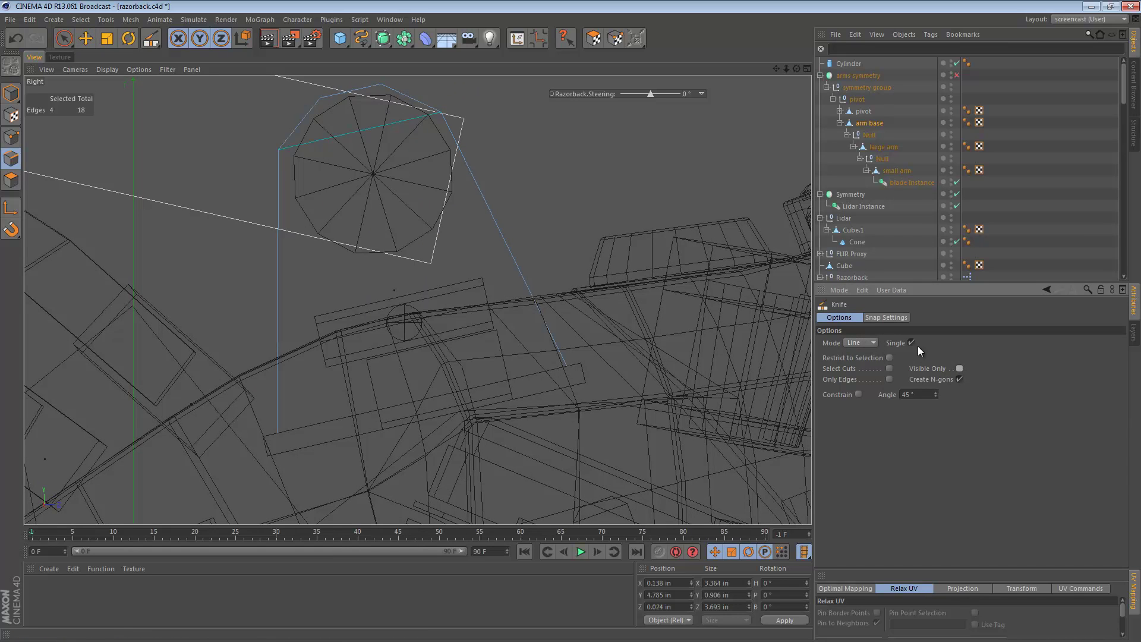
{"action": "left_click_drag", "start_coordinate": [231, 350], "coordinate": [609, 158]}
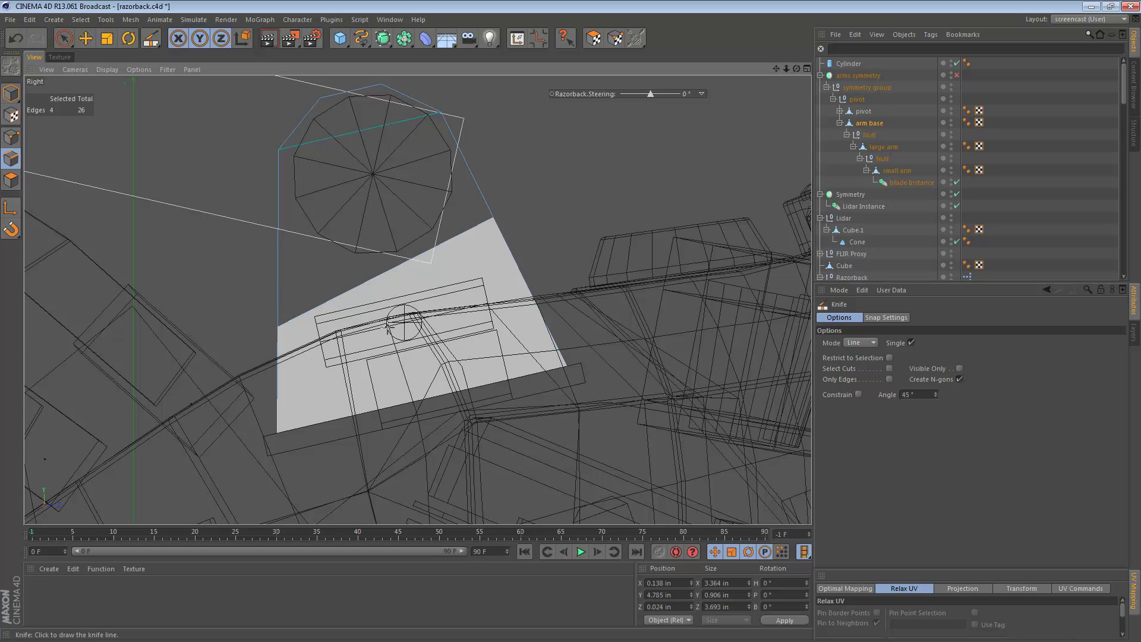
Step: Try moving the arm base's two upper side polygons beside the cylinder inward along X by about 2 in
{"action": "key", "text": "F1"}
{"action": "left_click_drag", "start_coordinate": [464, 254], "coordinate": [329, 209], "text": "alt"}
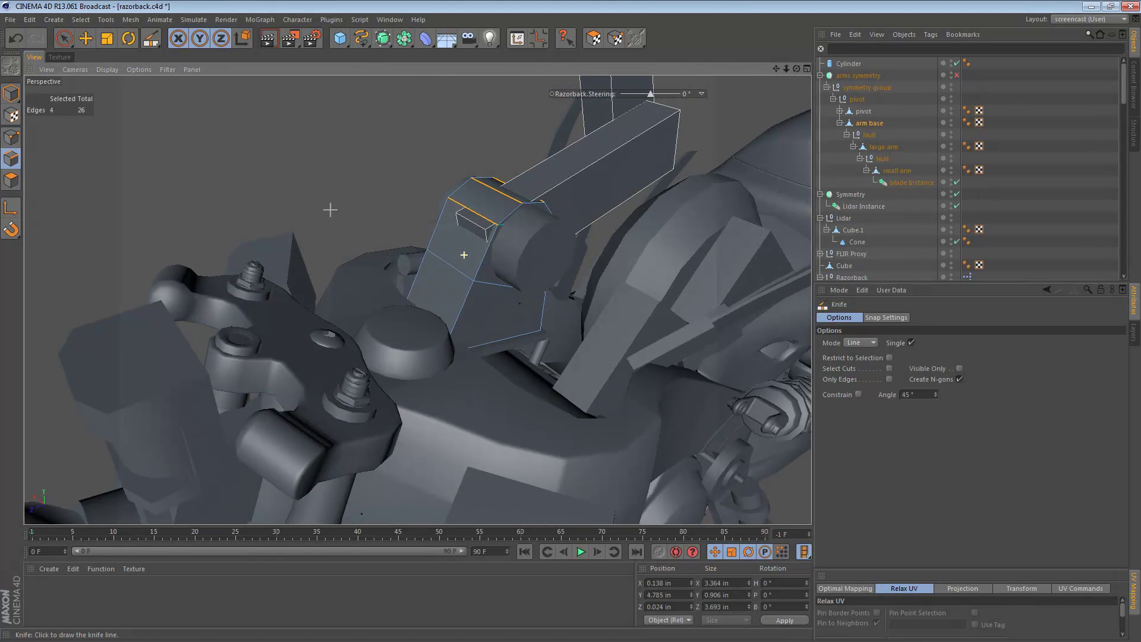
{"action": "right_click_drag", "start_coordinate": [542, 265], "coordinate": [635, 261], "text": "alt"}
{"action": "left_click_drag", "start_coordinate": [484, 267], "coordinate": [536, 259], "text": "alt"}
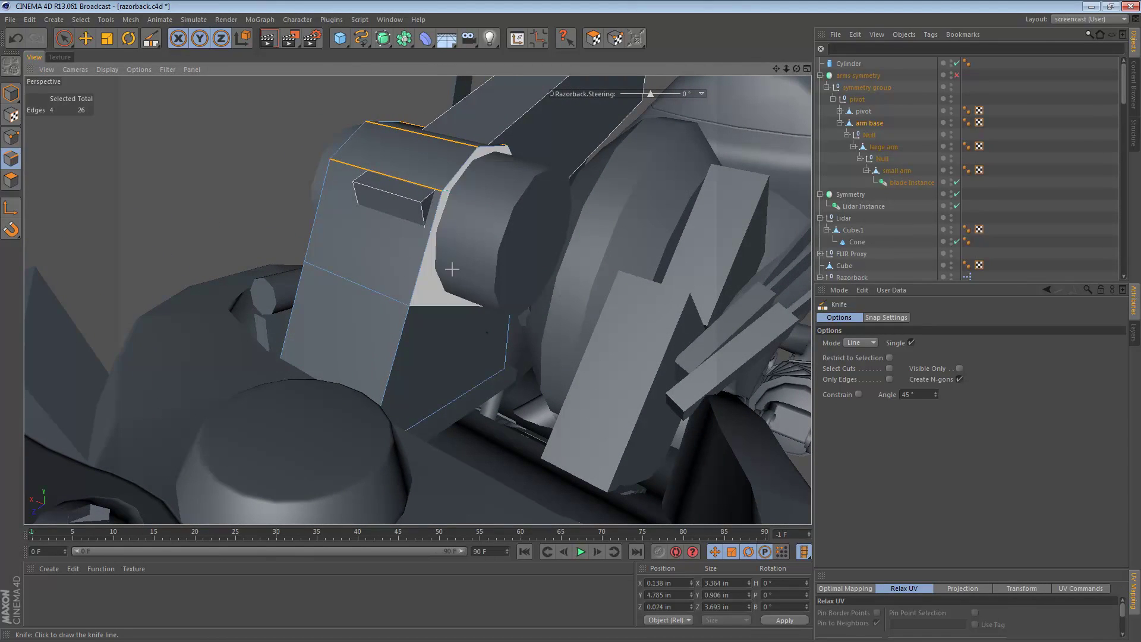
{"action": "left_click", "coordinate": [412, 305]}
{"action": "key", "text": "e"}
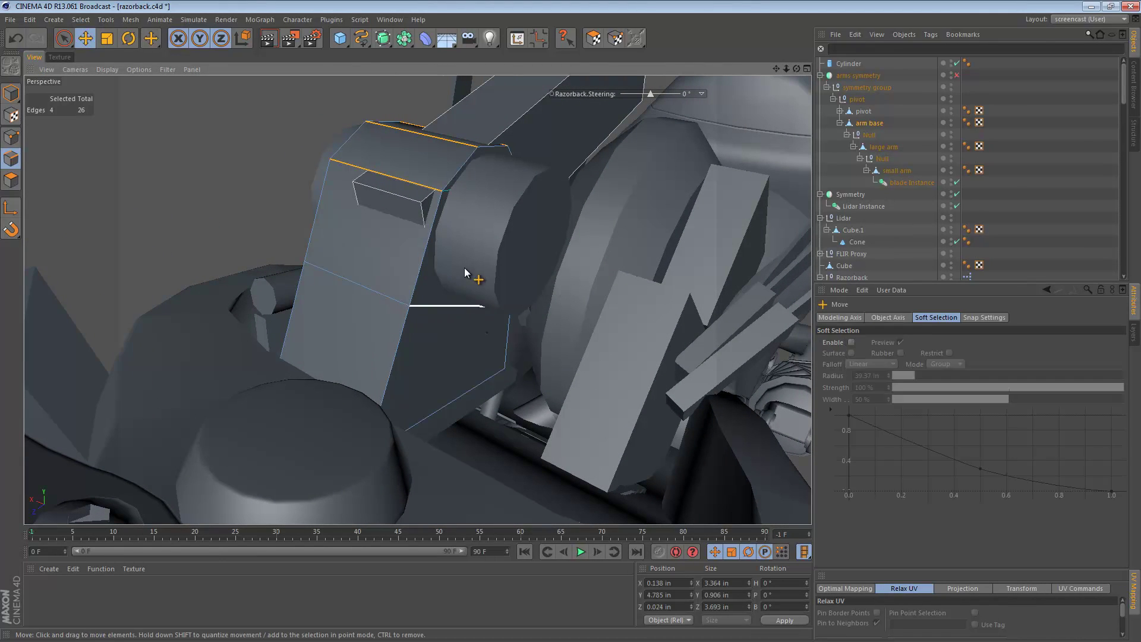
{"action": "left_click", "coordinate": [10, 162]}
{"action": "left_click", "coordinate": [9, 184]}
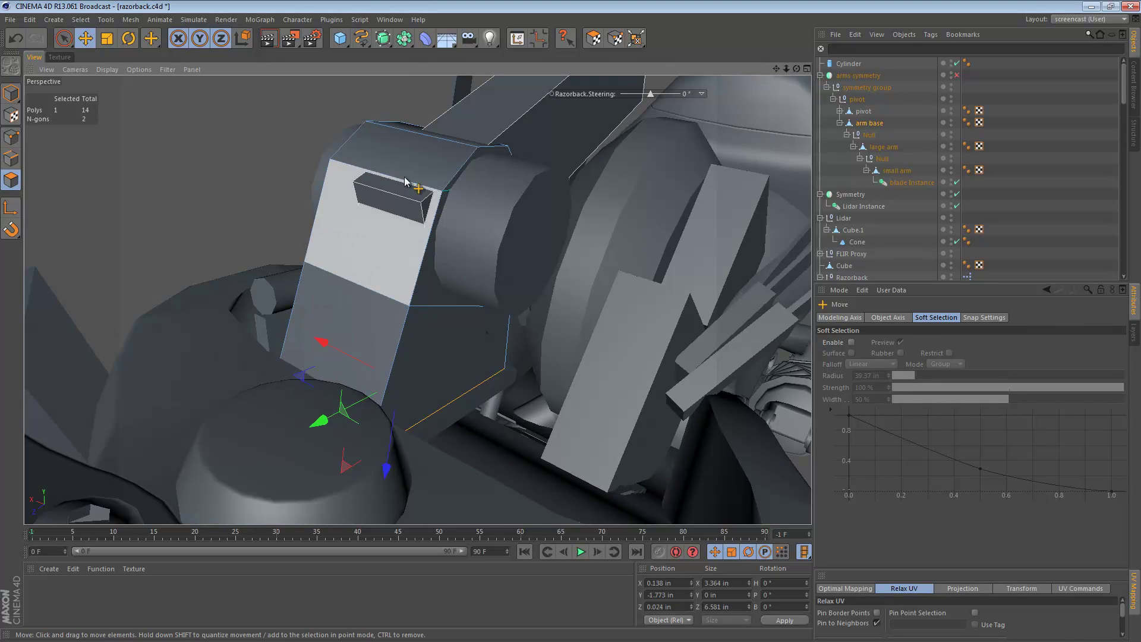
{"action": "left_click_drag", "start_coordinate": [438, 173], "coordinate": [476, 174], "text": "alt"}
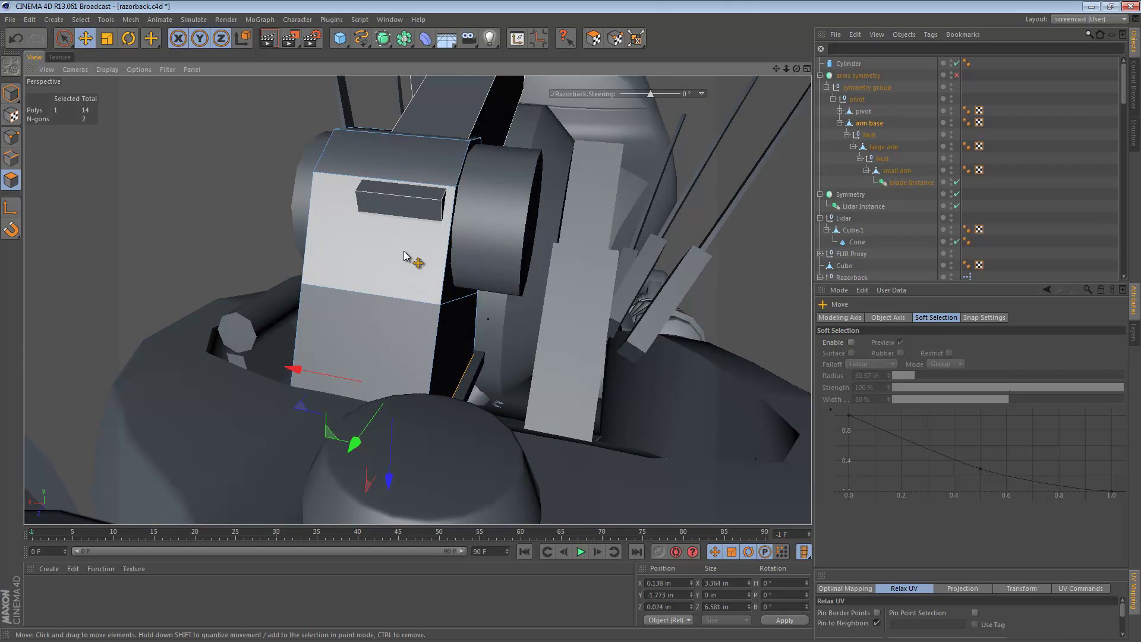
{"action": "left_click_drag", "start_coordinate": [404, 256], "coordinate": [347, 262], "text": "alt"}
{"action": "left_click", "coordinate": [463, 273], "text": "shift"}
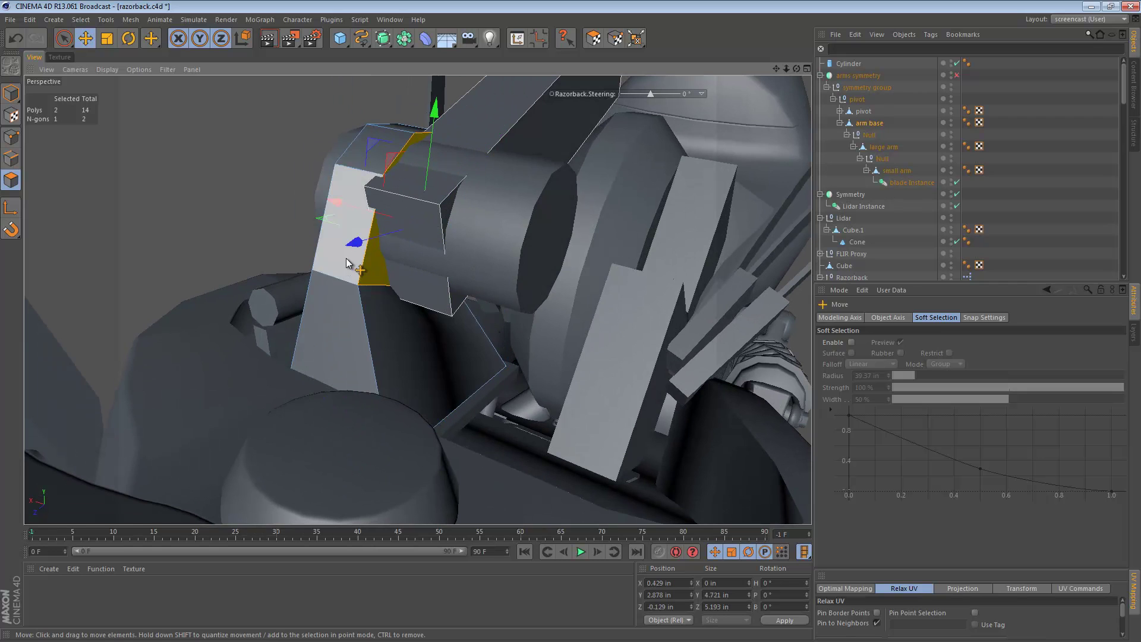
{"action": "key", "text": "ctrl+z"}
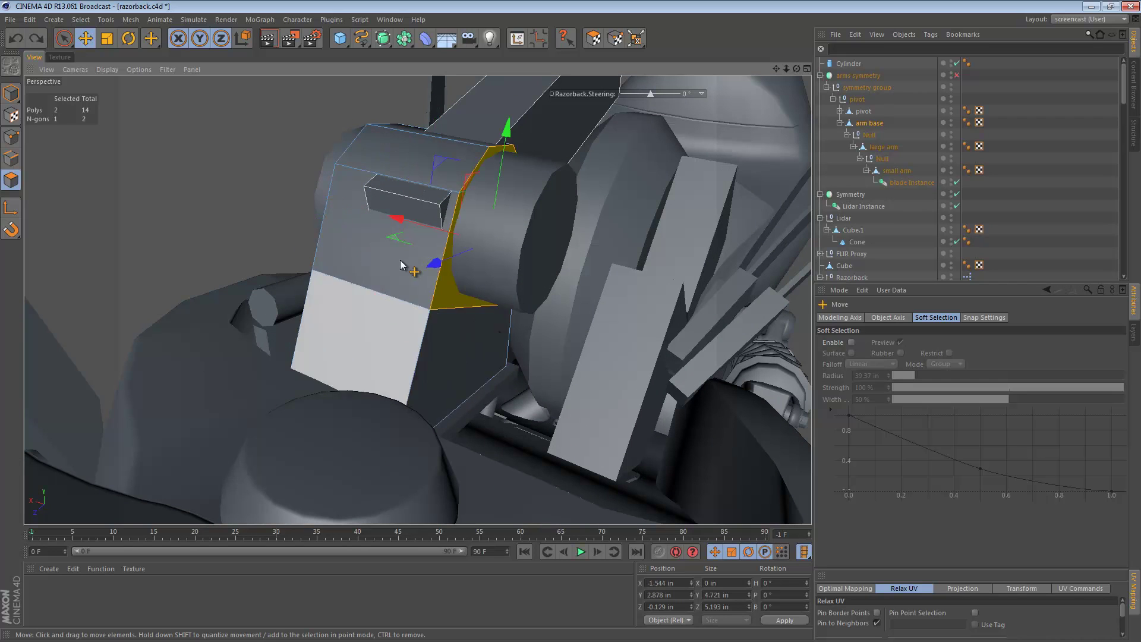
Step: Select all arm base polygons above the slanted cut, including hidden ones, and disconnect them with Preserve Groups enabled
{"action": "middle_click", "coordinate": [234, 304]}
{"action": "middle_click", "coordinate": [225, 388]}
{"action": "right_click_drag", "start_coordinate": [463, 287], "coordinate": [440, 295], "text": "alt"}
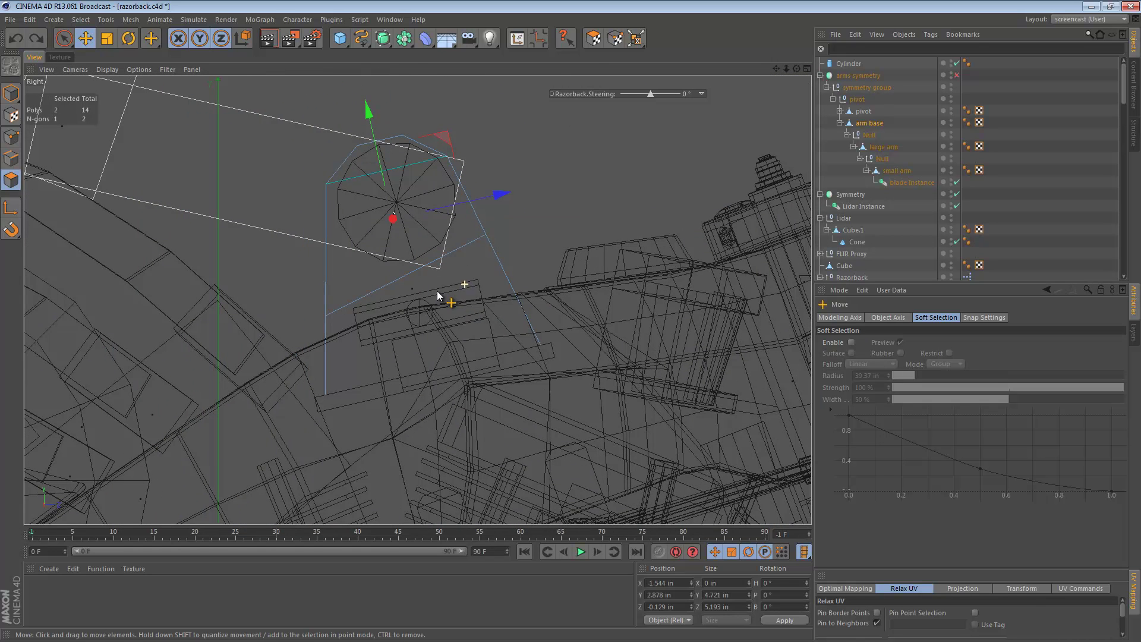
{"action": "middle_click_drag", "start_coordinate": [439, 299], "coordinate": [431, 338], "text": "alt"}
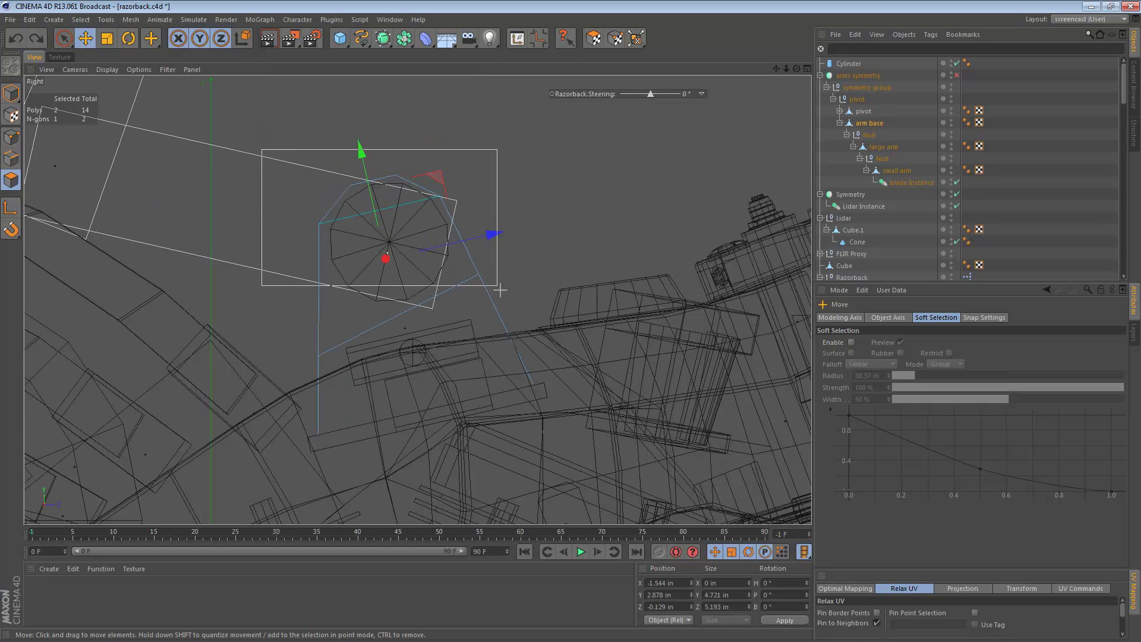
{"action": "left_click_drag", "start_coordinate": [500, 290], "coordinate": [492, 371]}
{"action": "key", "text": "F1"}
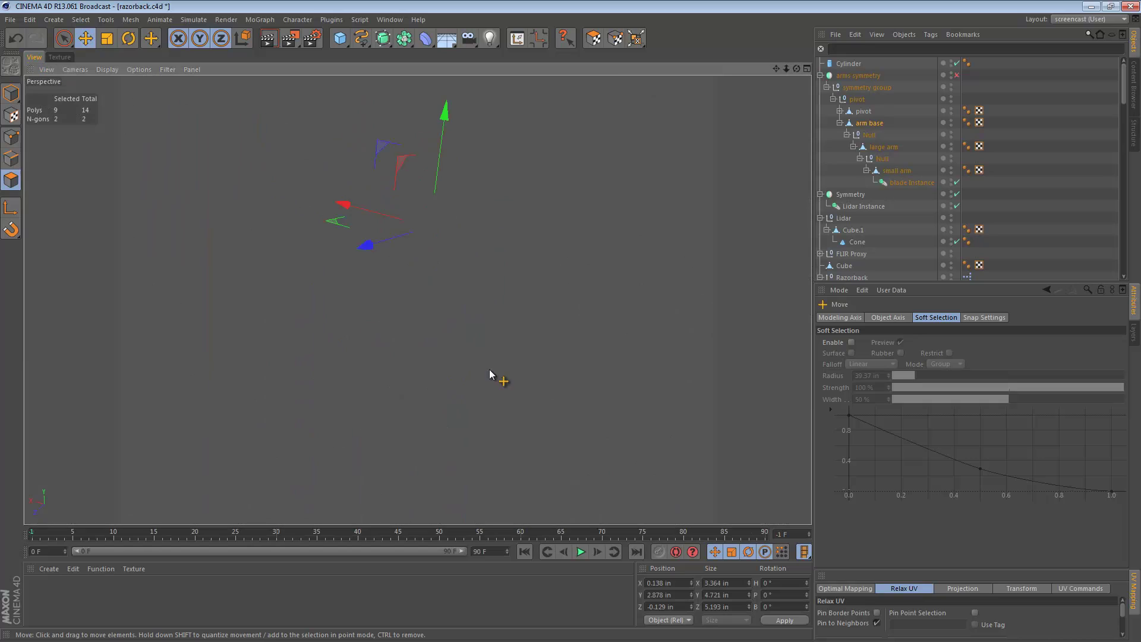
{"action": "right_click", "coordinate": [338, 106]}
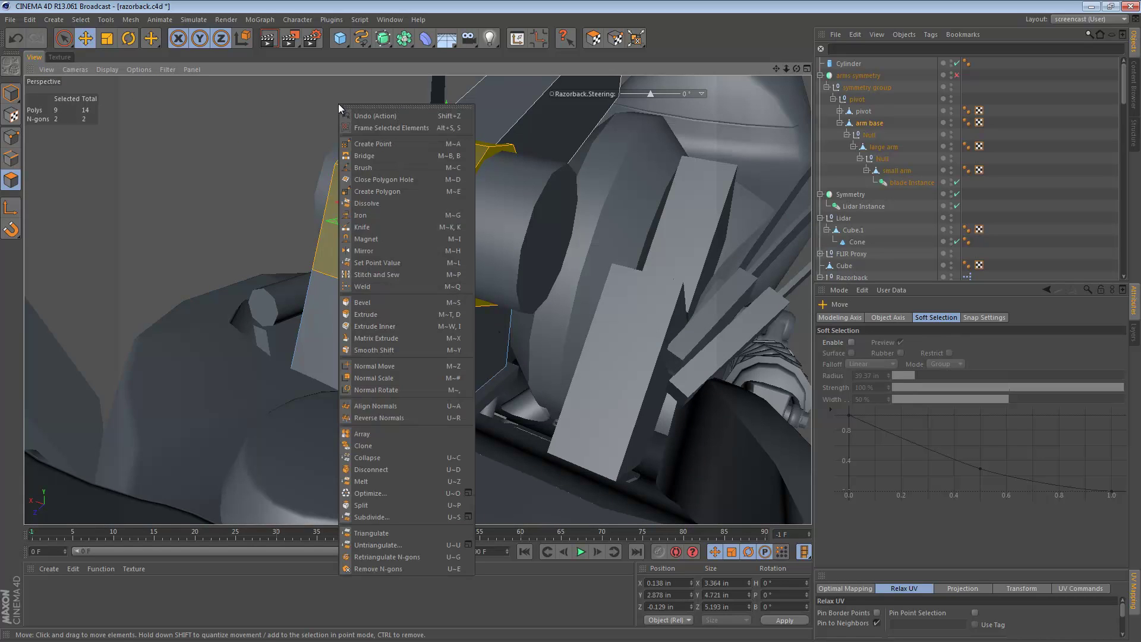
{"action": "left_click", "coordinate": [408, 470]}
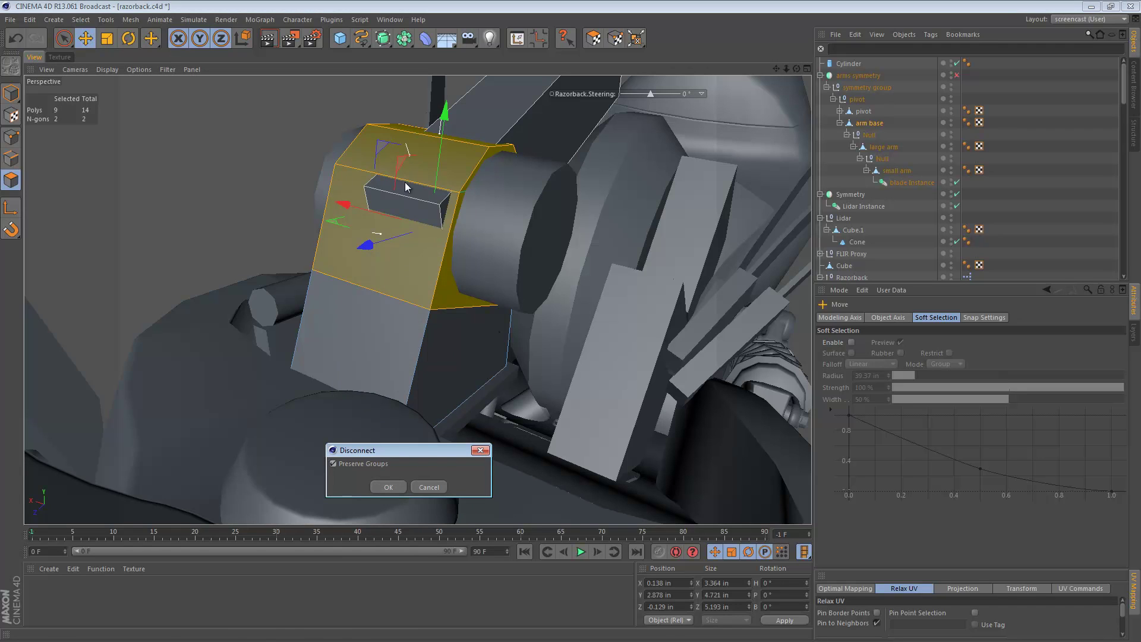
{"action": "left_click", "coordinate": [400, 487]}
{"action": "left_click_drag", "start_coordinate": [437, 232], "coordinate": [570, 344]}
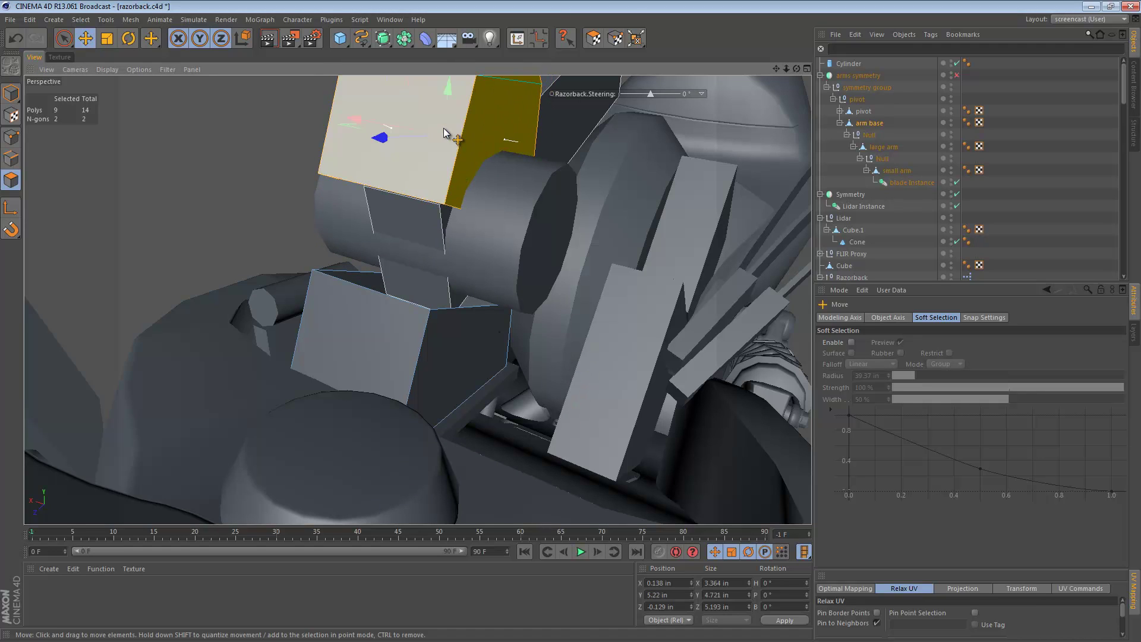
{"action": "key", "text": "ctrl+z"}
Step: Move the disconnected section's two upper side polygons inward along X to about -0.05 in
{"action": "left_click", "coordinate": [480, 230]}
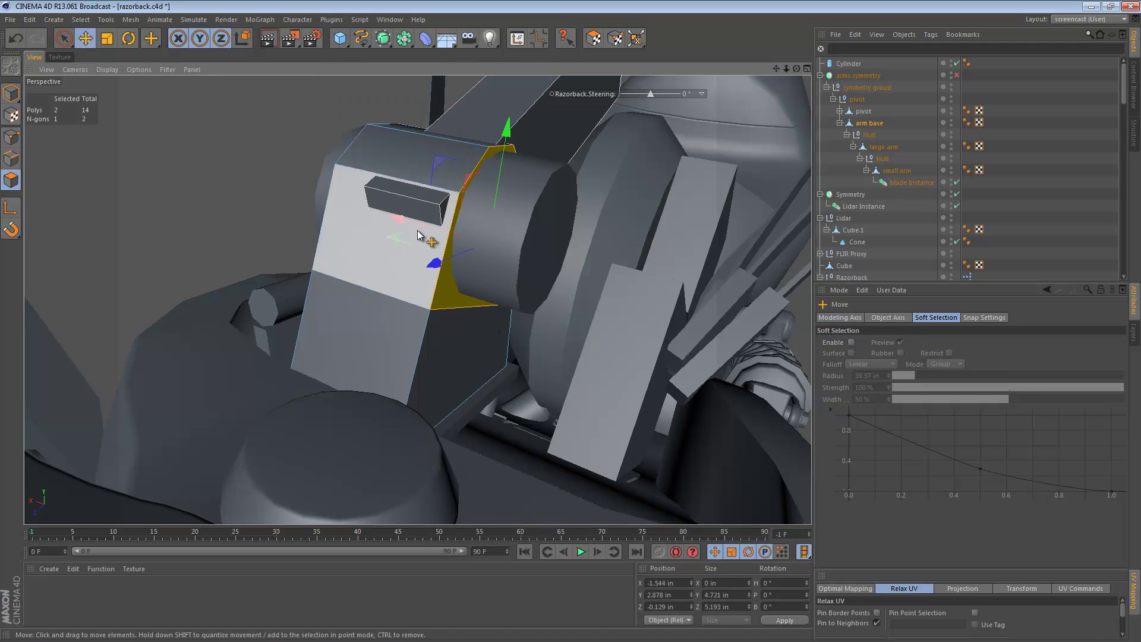
{"action": "left_click_drag", "start_coordinate": [415, 224], "coordinate": [526, 238]}
{"action": "left_click_drag", "start_coordinate": [320, 232], "coordinate": [316, 232]}
{"action": "left_click_drag", "start_coordinate": [393, 295], "coordinate": [409, 314], "text": "alt"}
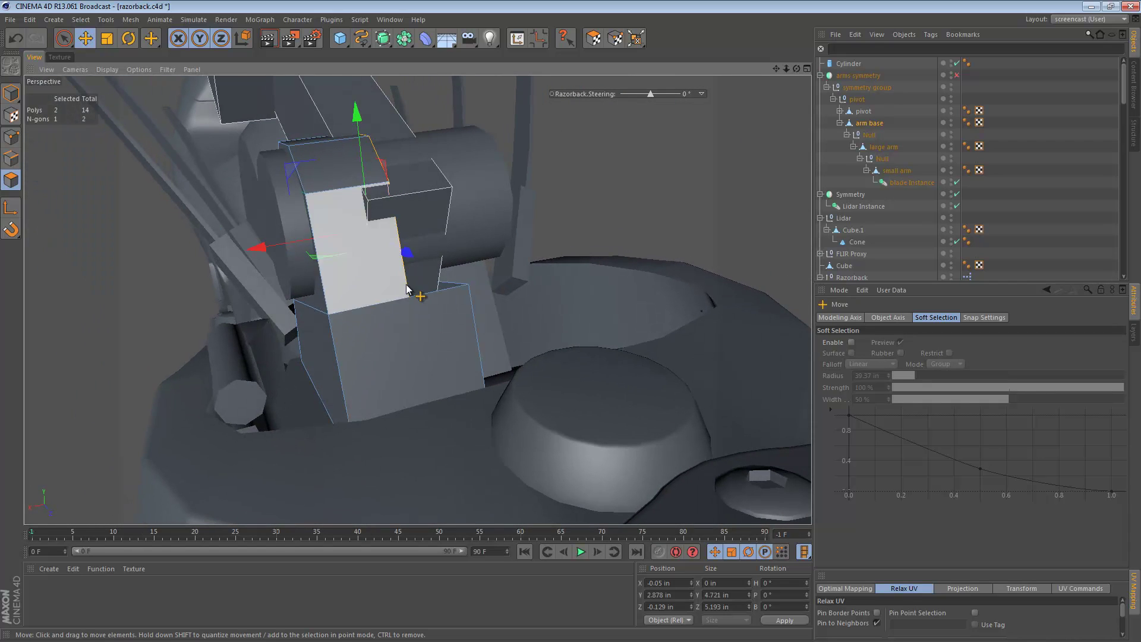
Step: Add a vertical Loop-mode Knife cut around the lower arm base at about 54% offset, in line with the narrowed upper section
{"action": "left_click", "coordinate": [423, 338]}
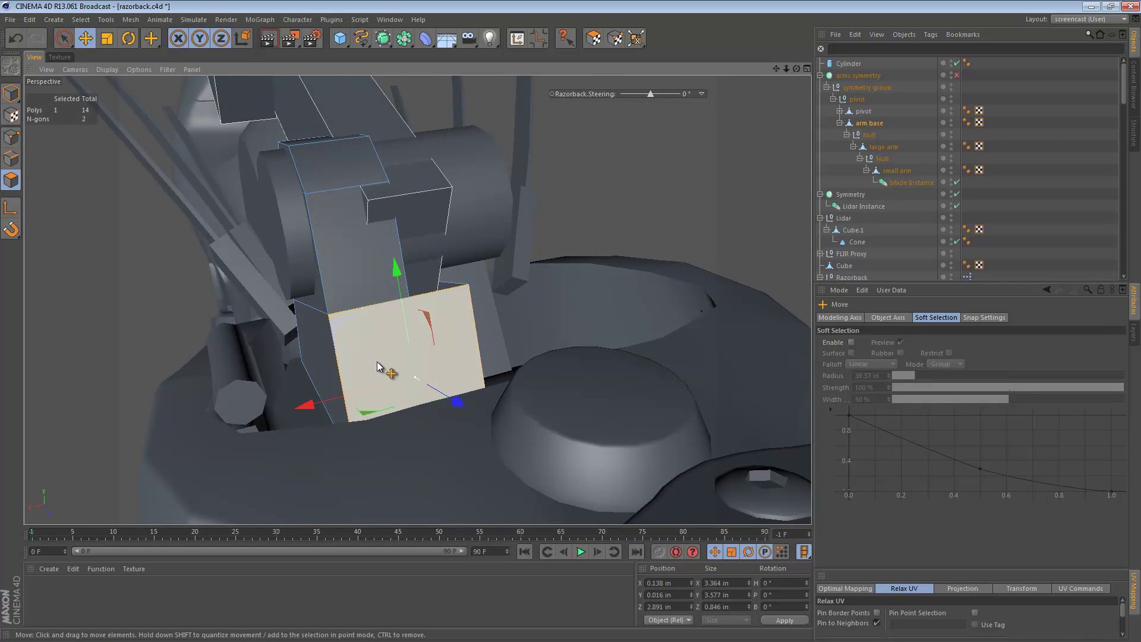
{"action": "left_click_drag", "start_coordinate": [410, 326], "coordinate": [239, 339], "text": "alt"}
{"action": "right_click_drag", "start_coordinate": [396, 331], "coordinate": [501, 332], "text": "alt"}
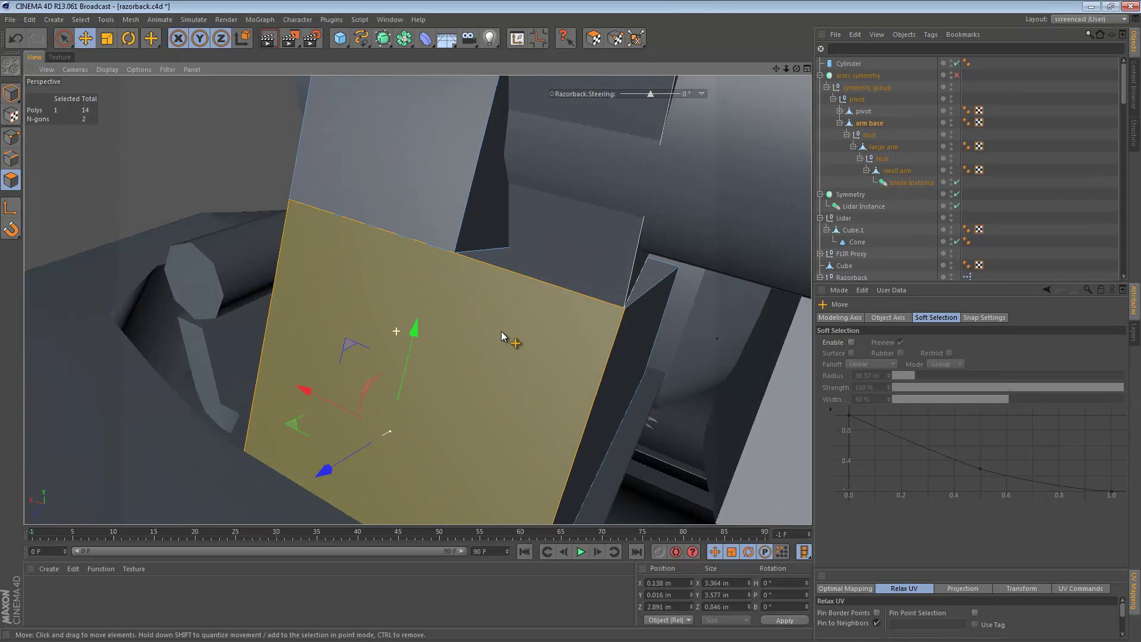
{"action": "left_click_drag", "start_coordinate": [501, 335], "coordinate": [454, 325], "text": "alt"}
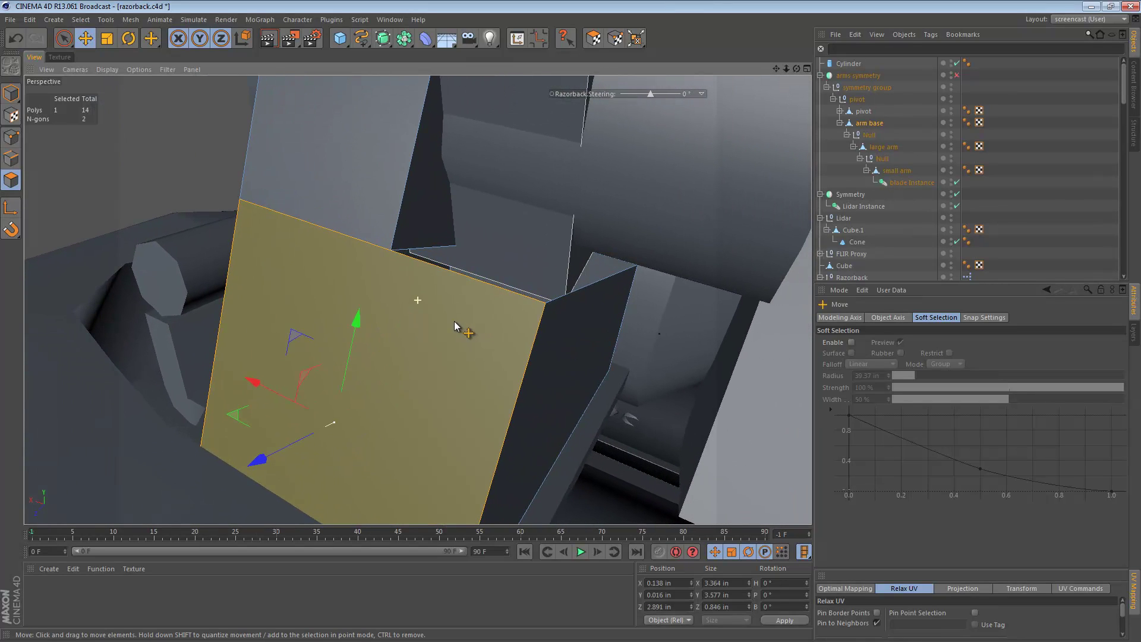
{"action": "key", "text": "k"}
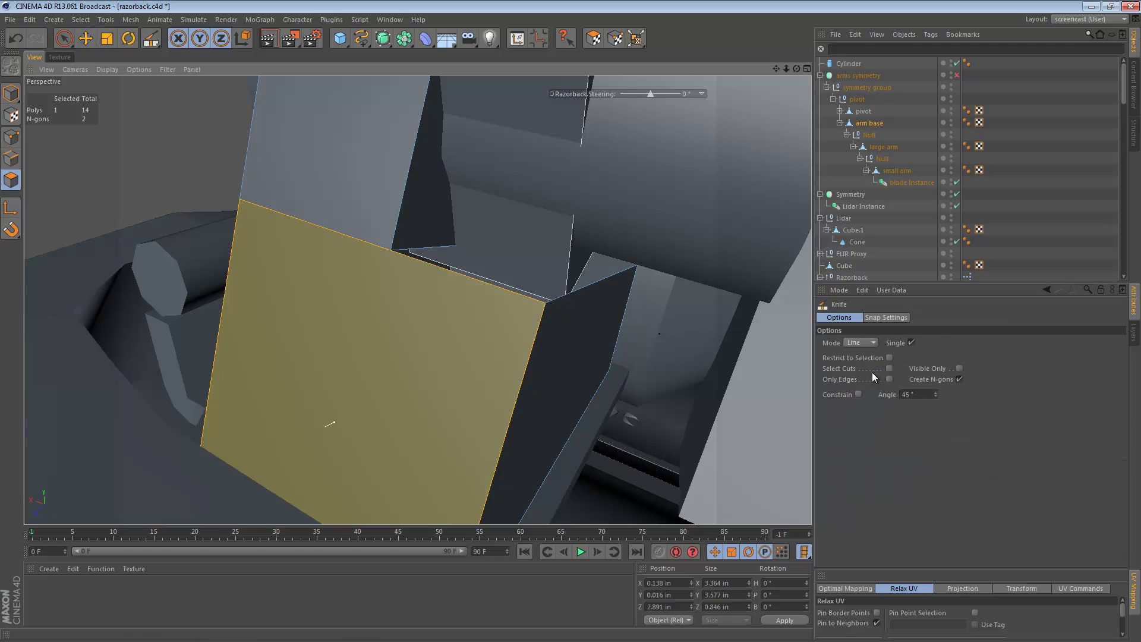
{"action": "left_click", "coordinate": [871, 343]}
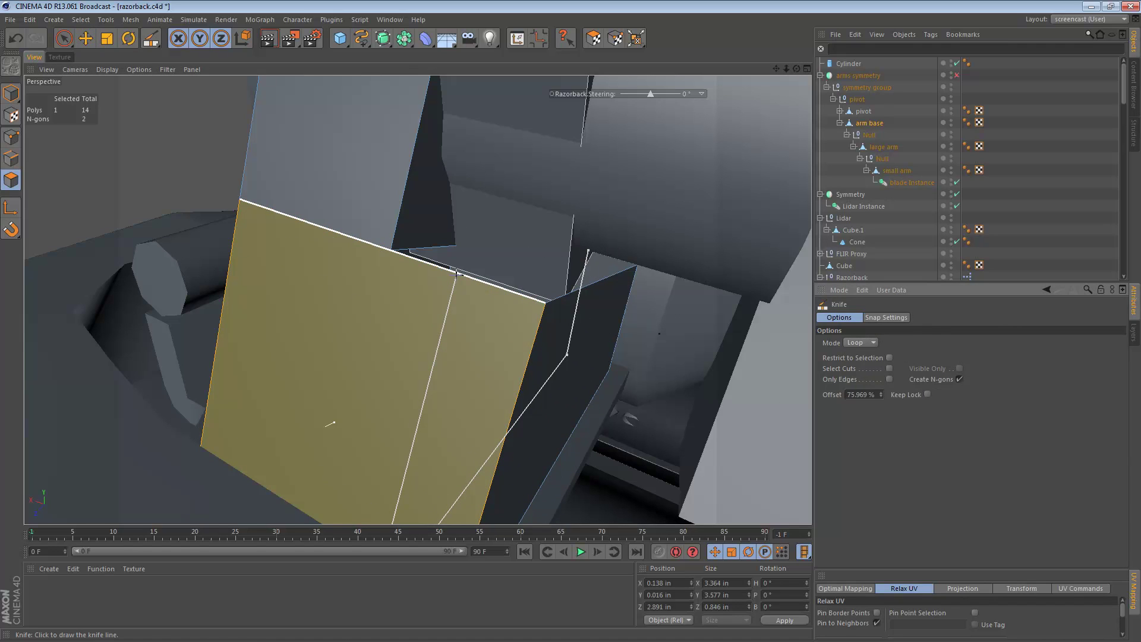
{"action": "scroll", "coordinate": [571, 336], "scroll_direction": "down", "scroll_amount": 3}
{"action": "left_click_drag", "start_coordinate": [567, 340], "coordinate": [814, 335], "text": "alt"}
{"action": "left_click_drag", "start_coordinate": [878, 397], "coordinate": [879, 397]}
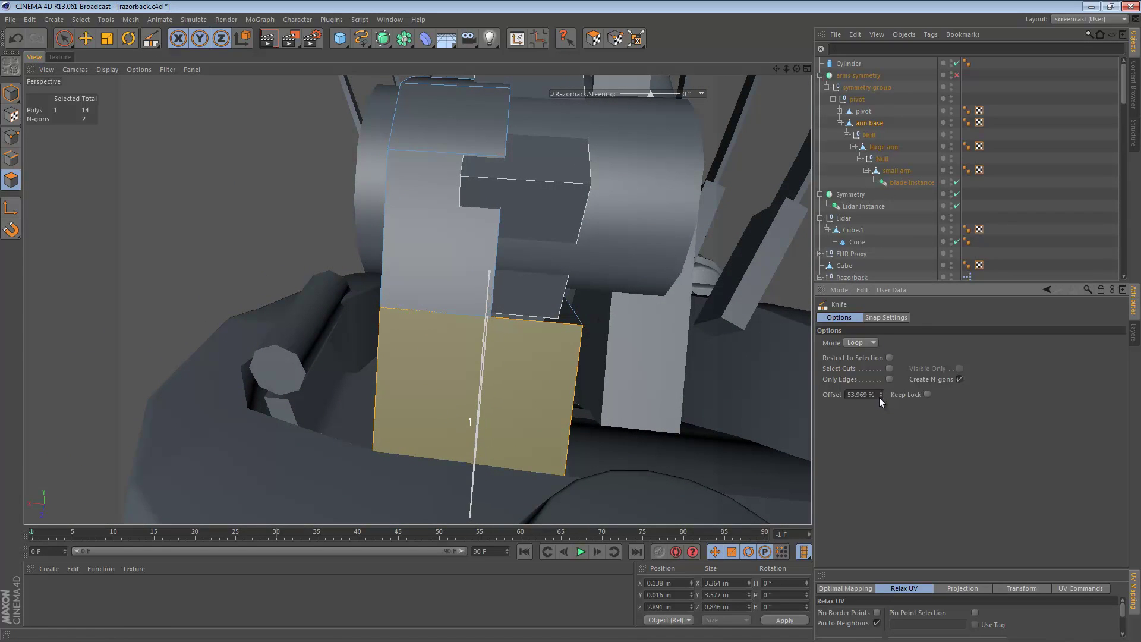
{"action": "left_click", "coordinate": [751, 390]}
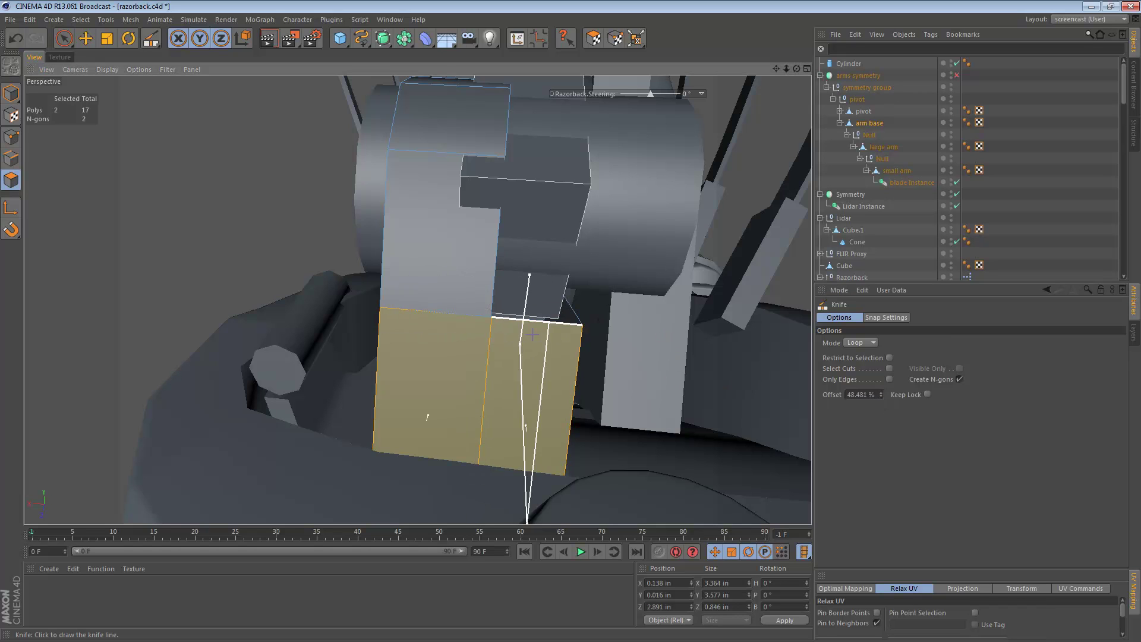
Step: Select all polygons of the arm base and optimize the mesh to merge coincident points along the seam
{"action": "left_click_drag", "start_coordinate": [516, 334], "coordinate": [410, 318], "text": "alt"}
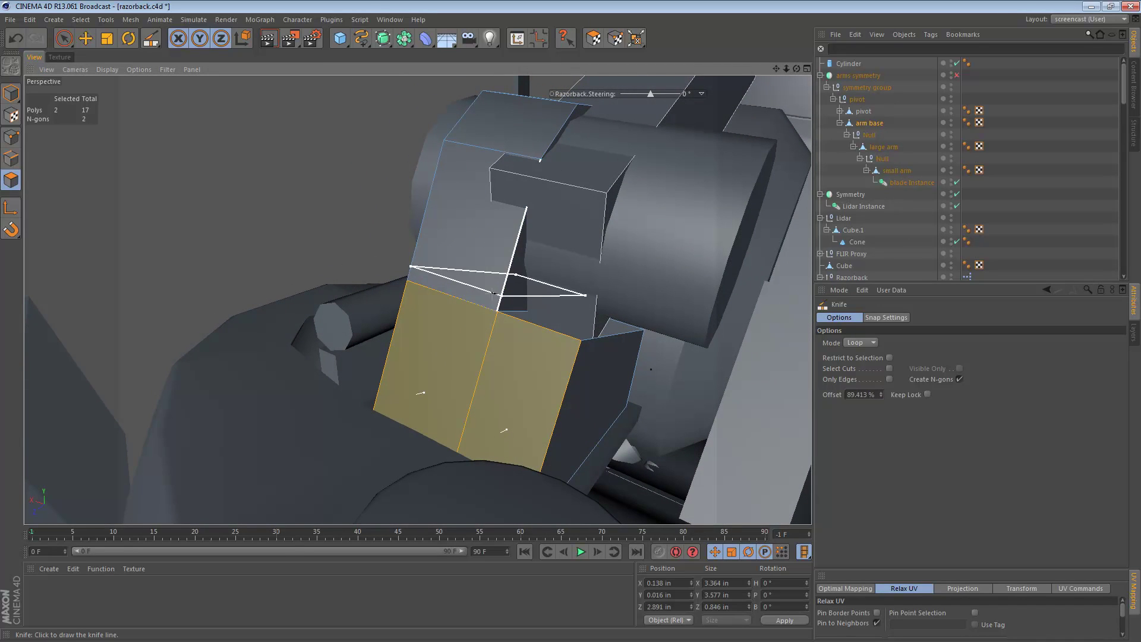
{"action": "key", "text": "ctrl+a"}
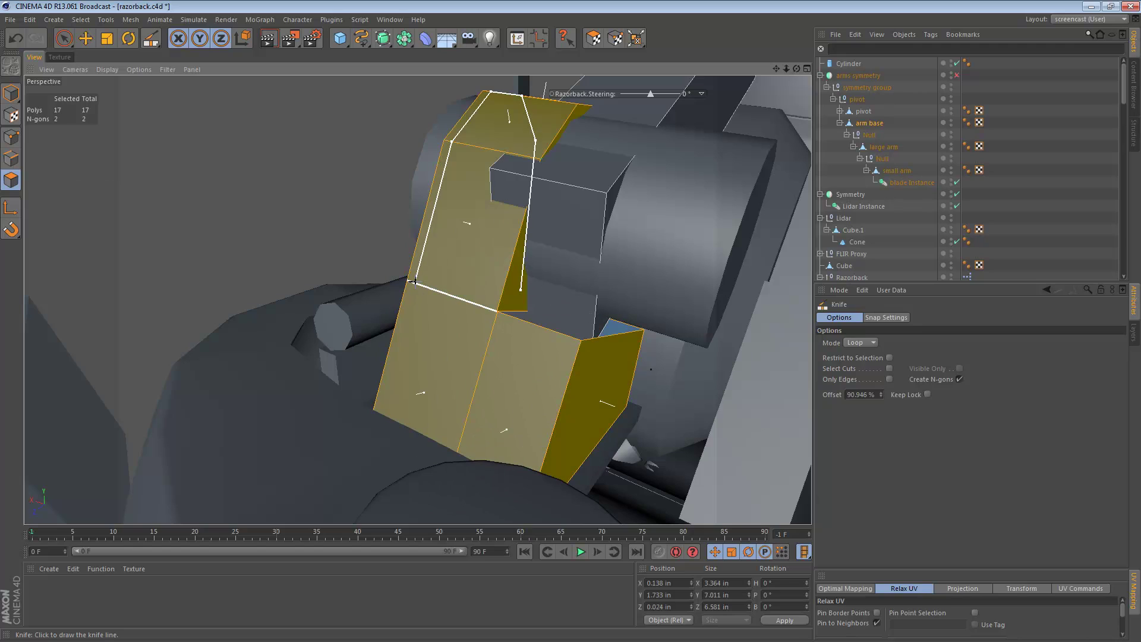
{"action": "right_click", "coordinate": [374, 157]}
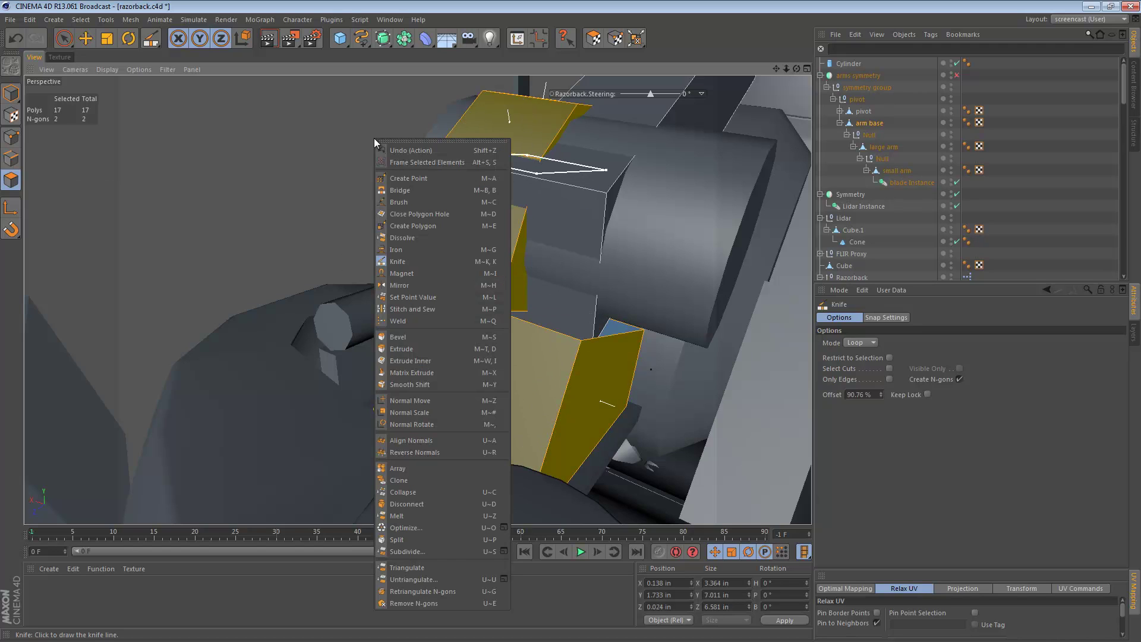
{"action": "left_click", "coordinate": [445, 526]}
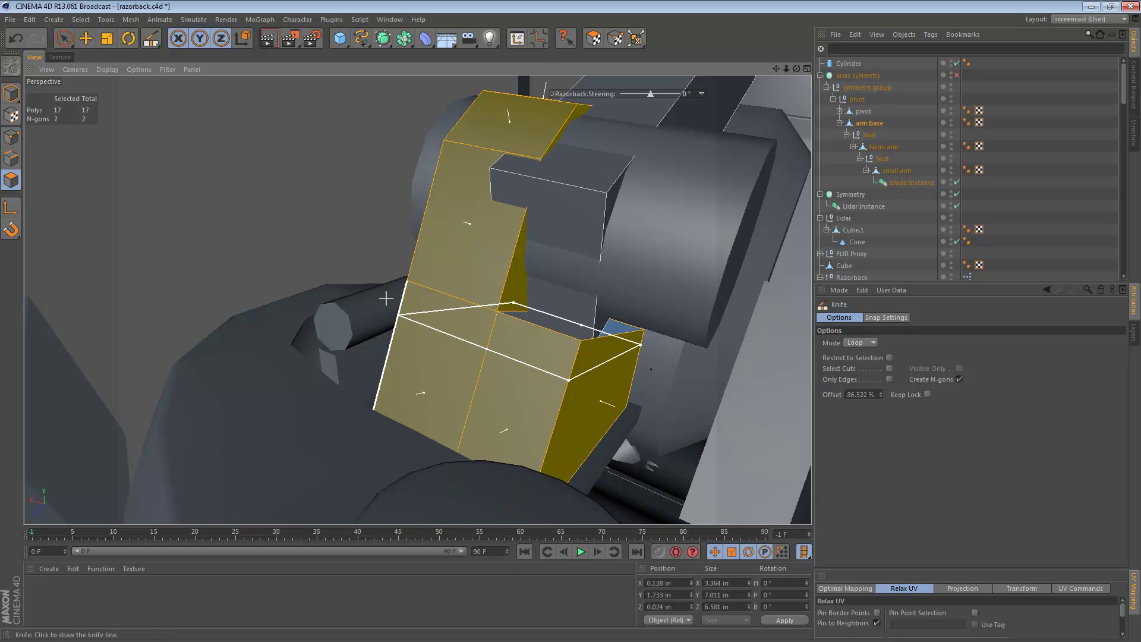
{"action": "key", "text": "e"}
Step: Weld the front and rear pairs of nearly coincident points where the narrowed upper section meets the lower base's loop cut
{"action": "left_click", "coordinate": [10, 137]}
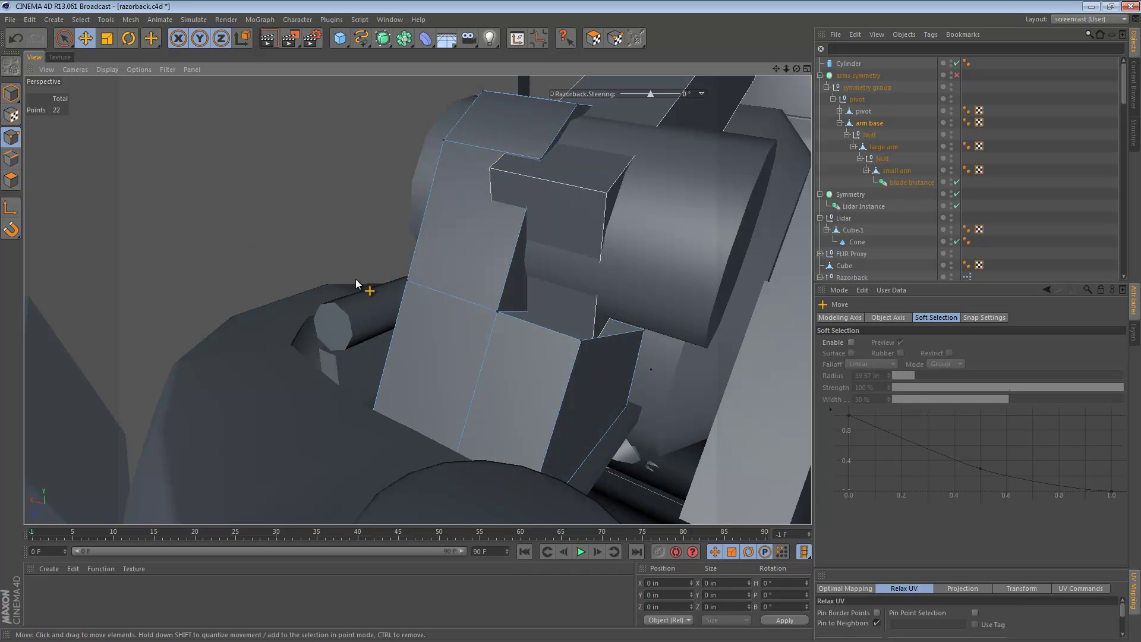
{"action": "left_click", "coordinate": [406, 281]}
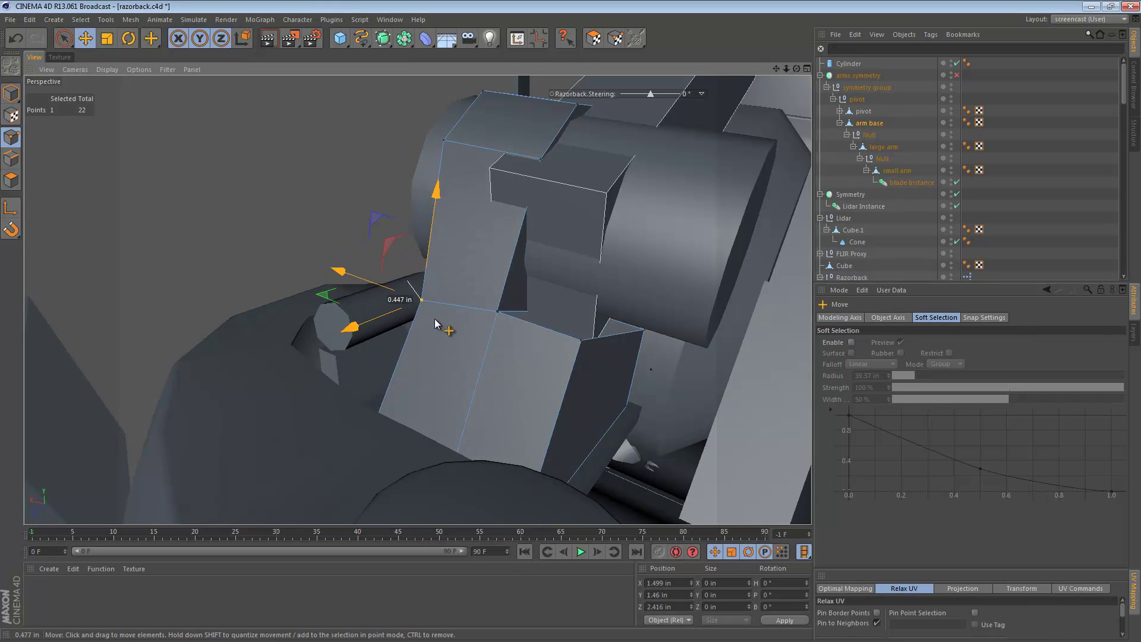
{"action": "left_click", "coordinate": [497, 311]}
{"action": "left_click_drag", "start_coordinate": [510, 333], "coordinate": [492, 350]}
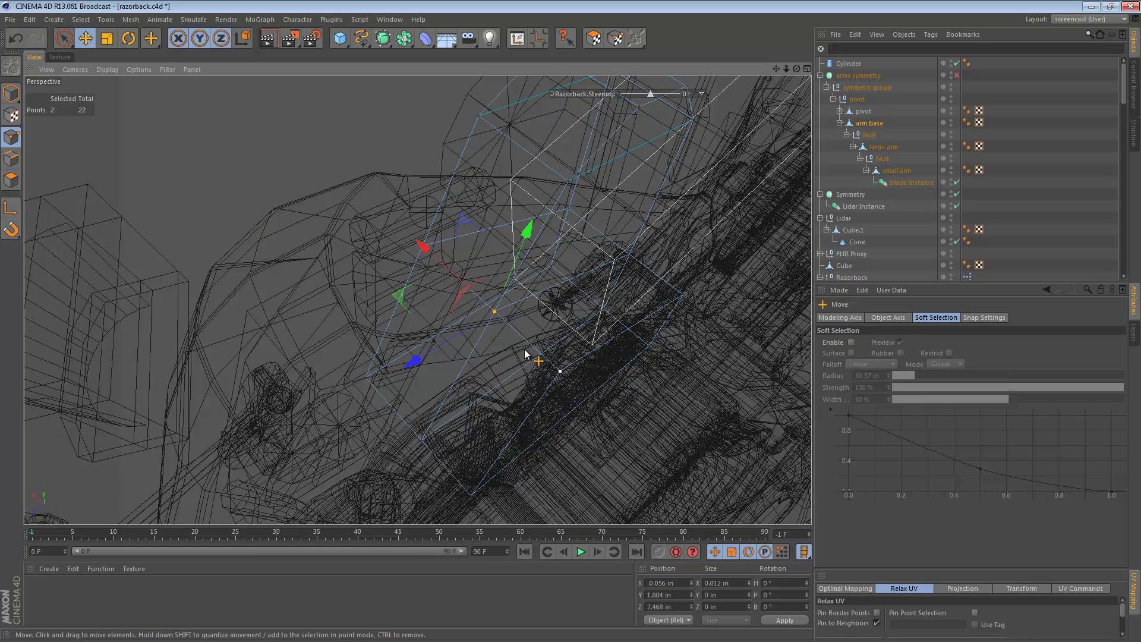
{"action": "key", "text": "m"}
{"action": "key", "text": "q"}
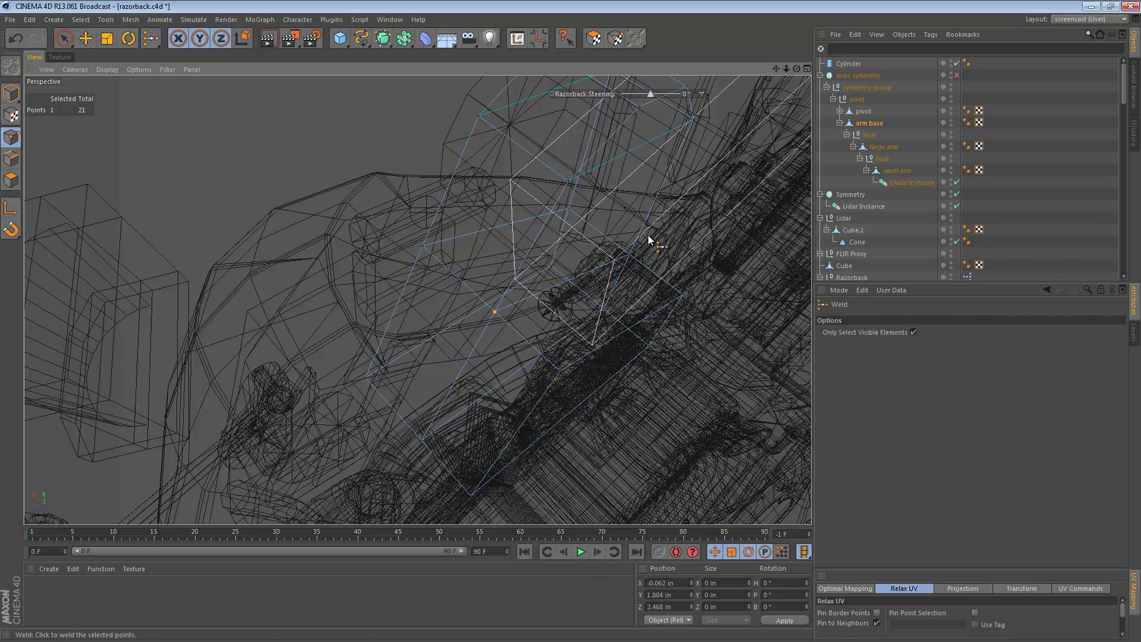
{"action": "right_click", "coordinate": [624, 259]}
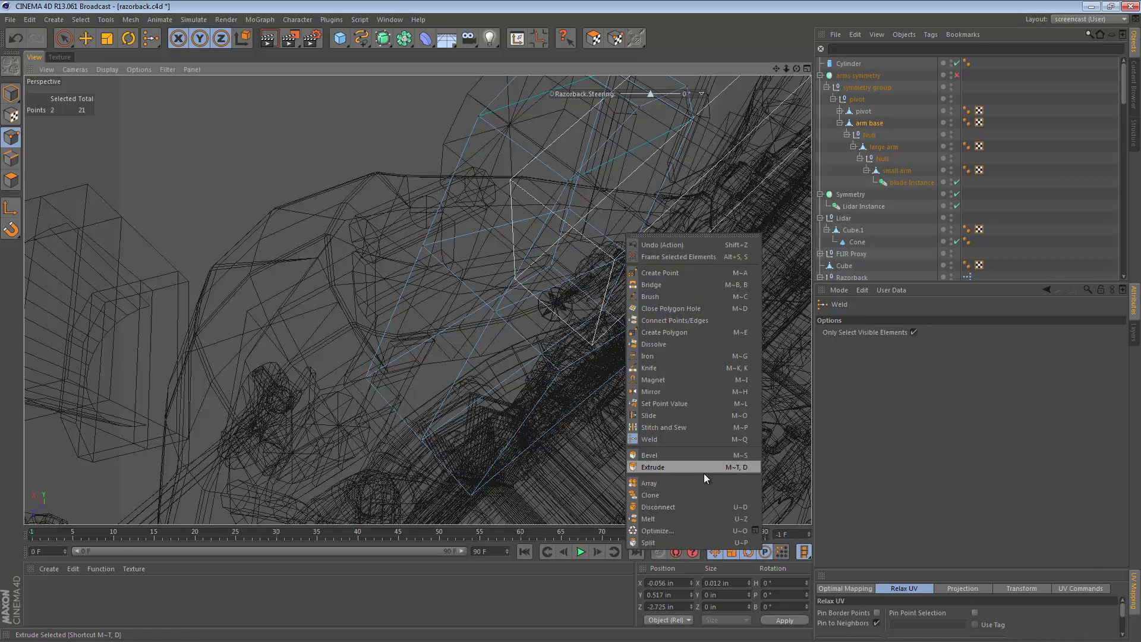
{"action": "left_click", "coordinate": [691, 437]}
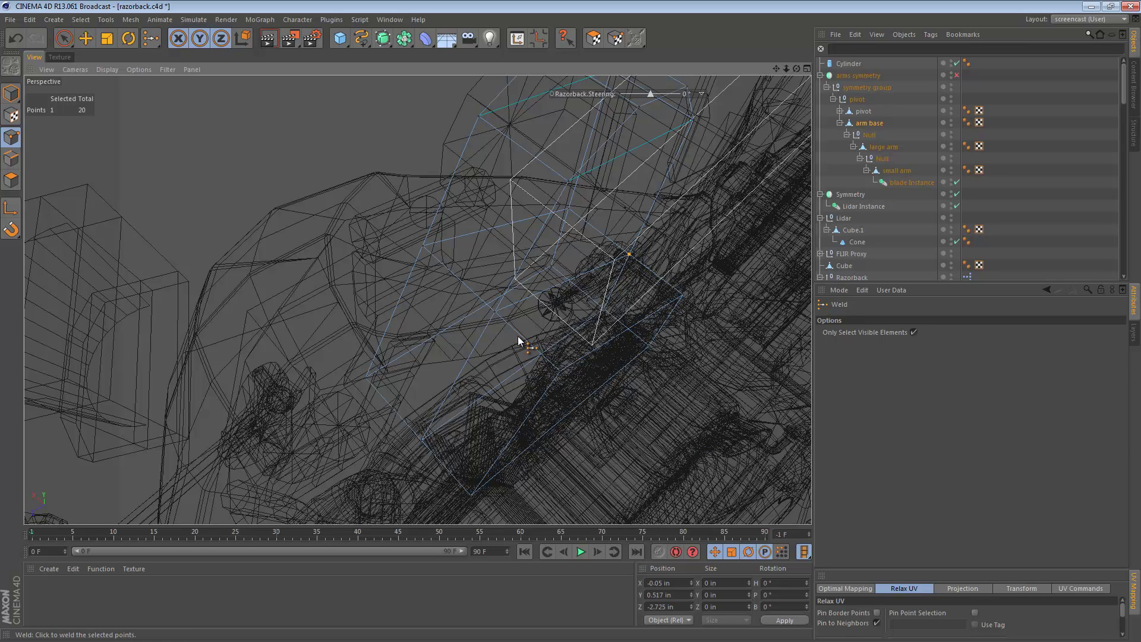
Step: Switch the viewport display back to Gouraud shading around the arm base
{"action": "key", "text": "m"}
{"action": "key", "text": "c"}
{"action": "scroll", "coordinate": [496, 320], "scroll_direction": "up", "scroll_amount": 2}
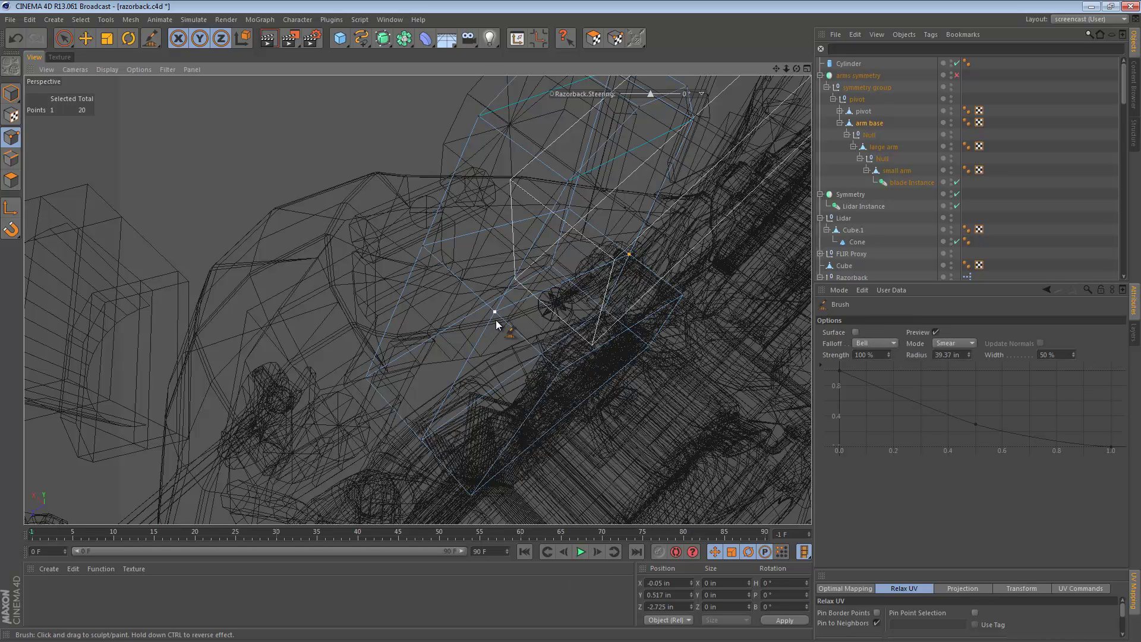
{"action": "key", "text": "n"}
{"action": "key", "text": "a"}
{"action": "left_click_drag", "start_coordinate": [504, 326], "coordinate": [522, 311], "text": "alt"}
Step: Try moving the welded front point of the arm base to test the join
{"action": "key", "text": "e"}
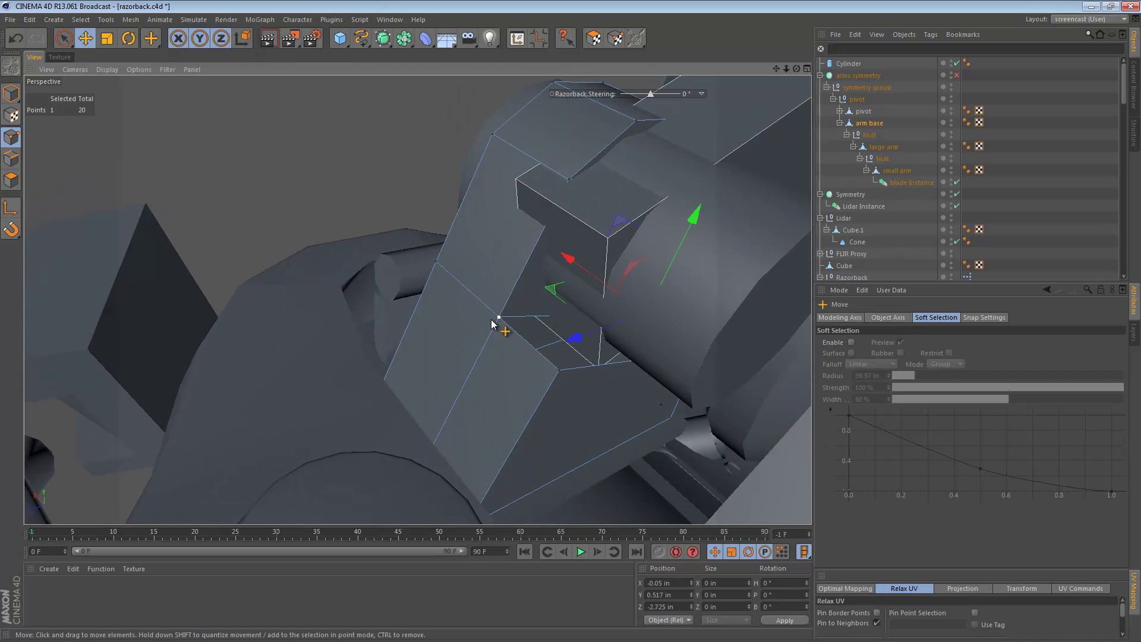
{"action": "left_click", "coordinate": [498, 318]}
{"action": "left_click_drag", "start_coordinate": [526, 351], "coordinate": [490, 362]}
{"action": "key", "text": "ctrl+z"}
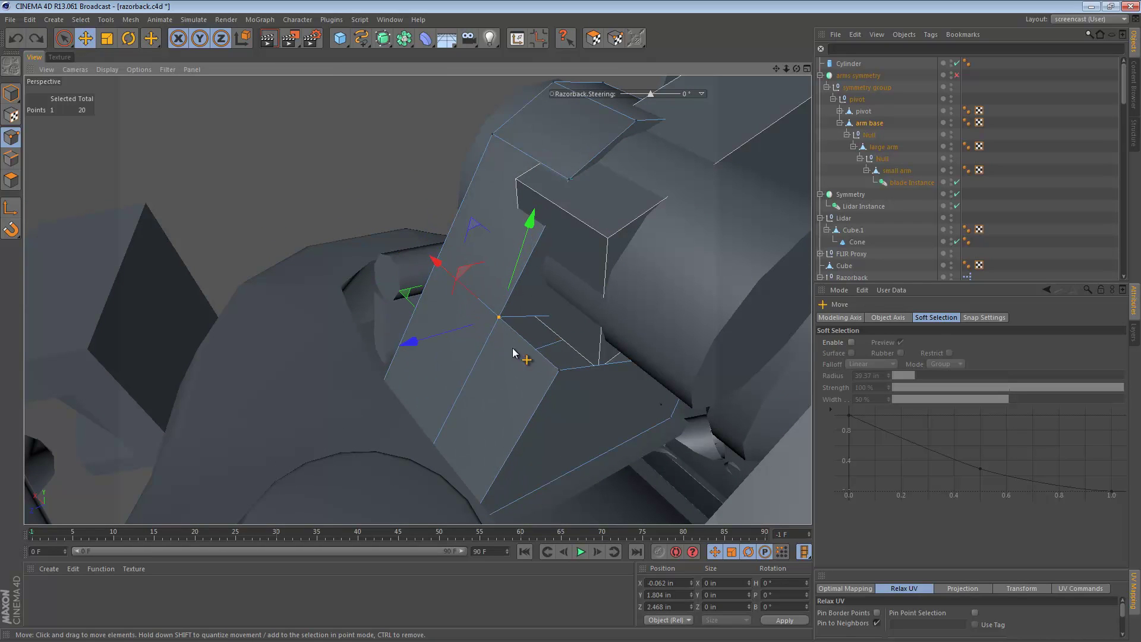
Step: Close the open polygon hole on the ledge of the lower arm base and return to model mode
{"action": "right_click", "coordinate": [537, 363]}
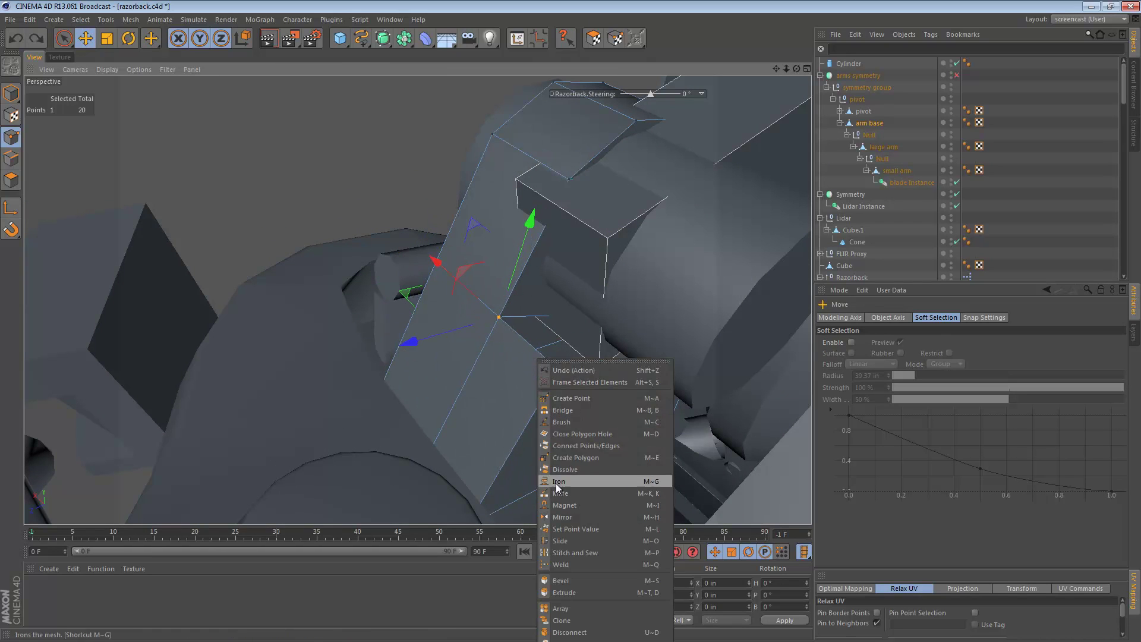
{"action": "left_click", "coordinate": [569, 436]}
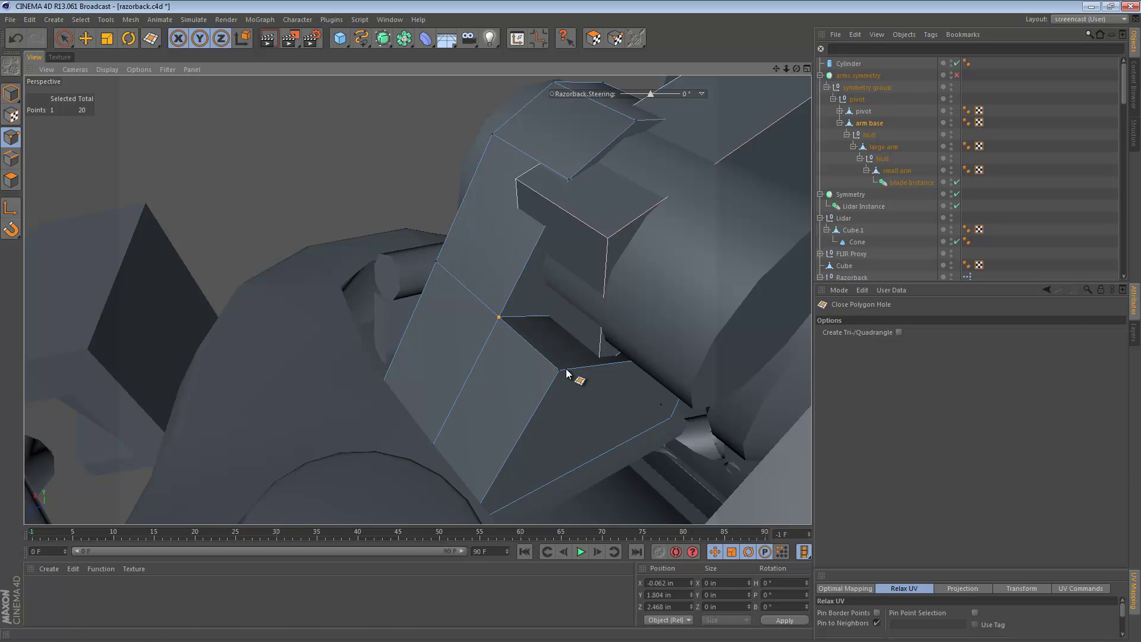
{"action": "key", "text": "e"}
{"action": "left_click", "coordinate": [11, 93]}
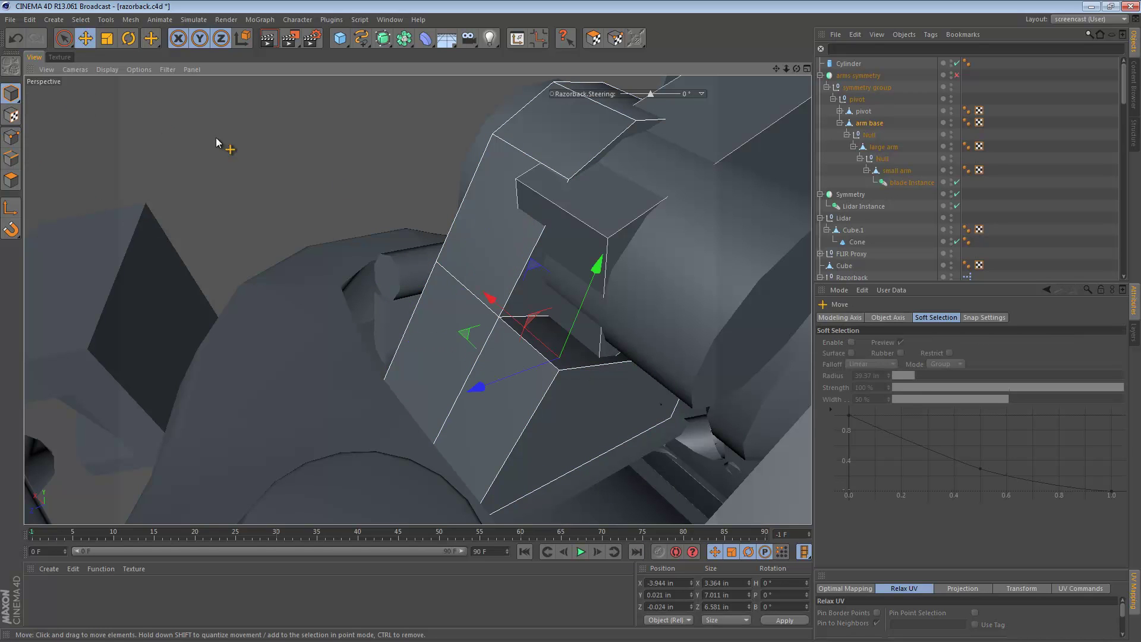
Step: Set the rotation segments of the cylinder running through the arm base to 8
{"action": "right_click_drag", "start_coordinate": [501, 241], "coordinate": [309, 229], "text": "alt"}
{"action": "left_click_drag", "start_coordinate": [500, 241], "coordinate": [616, 210], "text": "alt"}
{"action": "right_click_drag", "start_coordinate": [480, 213], "coordinate": [540, 208], "text": "alt"}
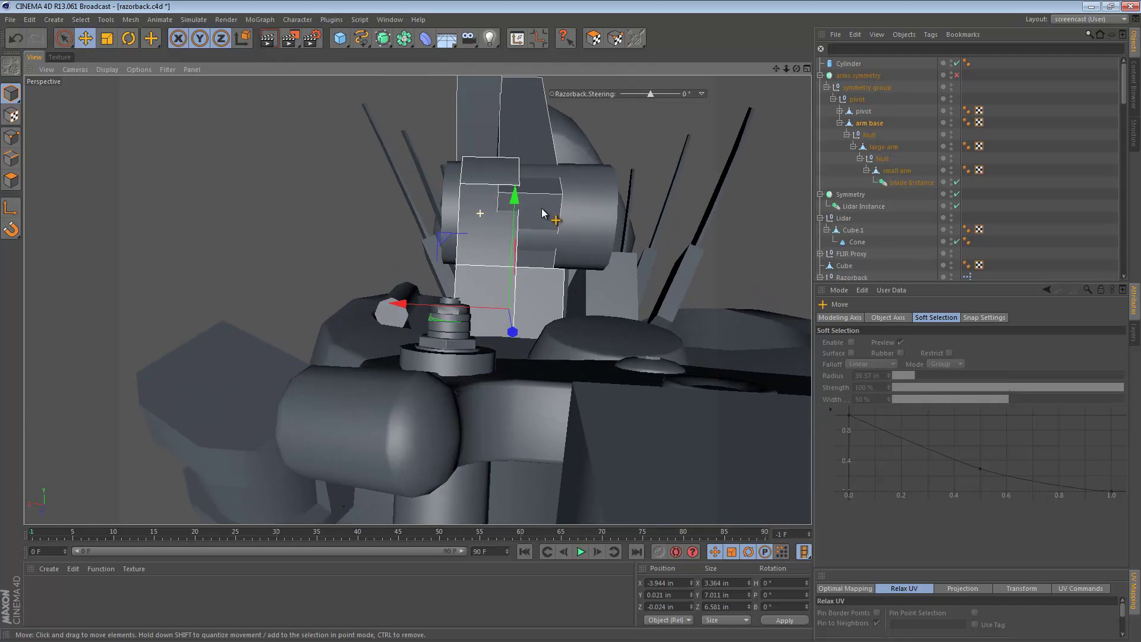
{"action": "left_click_drag", "start_coordinate": [531, 202], "coordinate": [470, 248], "text": "alt"}
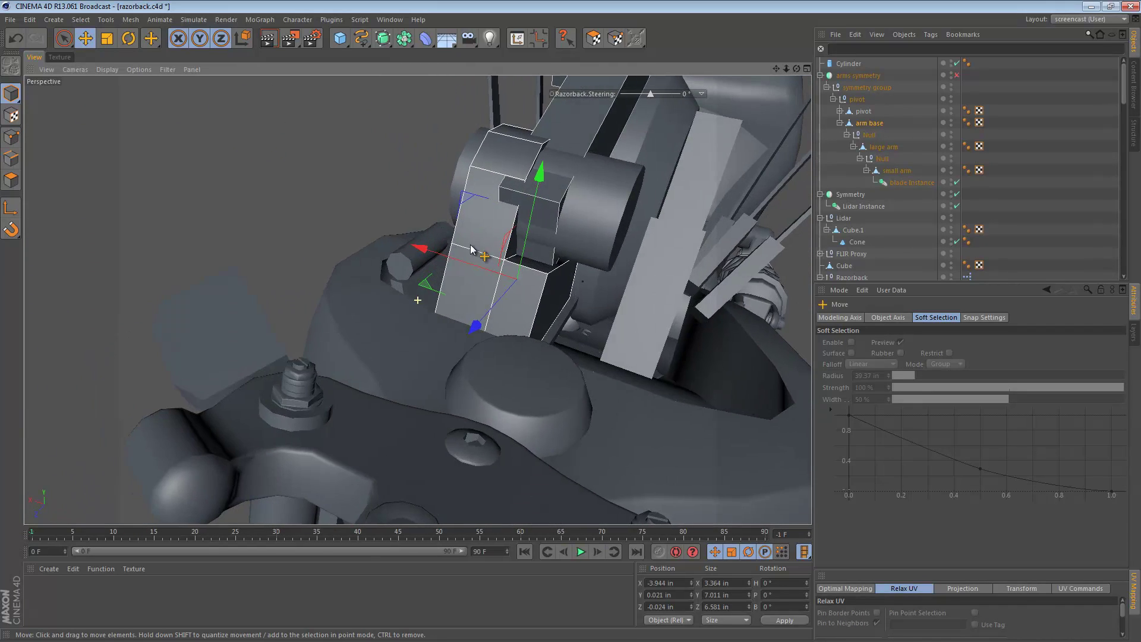
{"action": "middle_click_drag", "start_coordinate": [525, 227], "coordinate": [464, 259], "text": "alt"}
{"action": "right_click_drag", "start_coordinate": [464, 260], "coordinate": [486, 260], "text": "alt"}
{"action": "left_click_drag", "start_coordinate": [487, 260], "coordinate": [547, 223], "text": "alt"}
{"action": "left_click", "coordinate": [546, 222]}
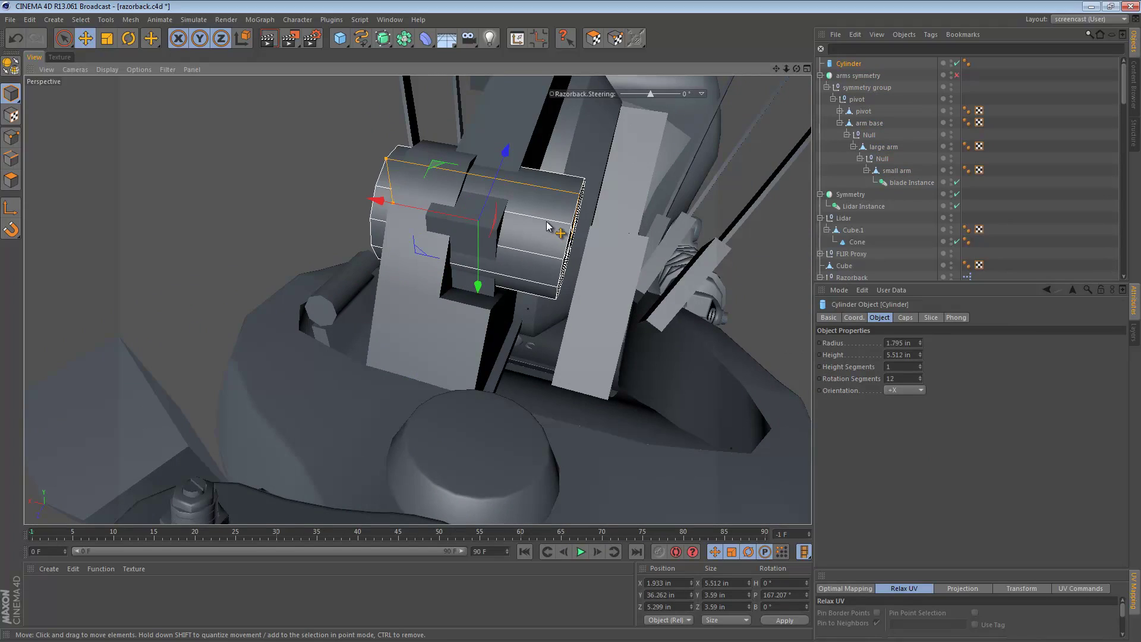
{"action": "left_click", "coordinate": [903, 378]}
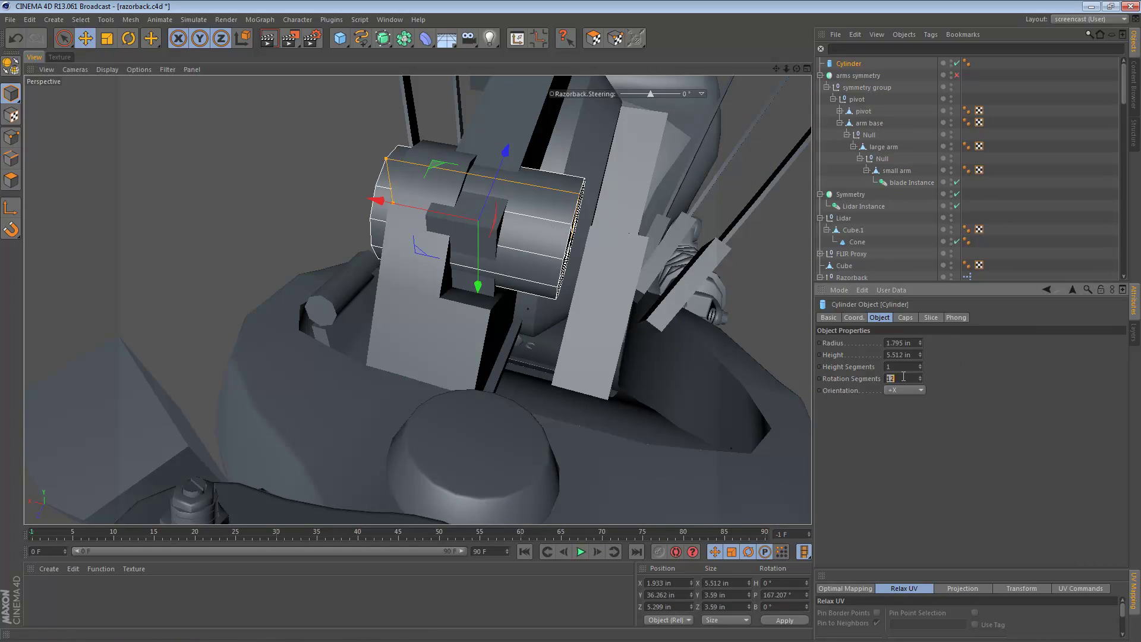
{"action": "type", "text": "8"}
{"action": "key", "text": "Return"}
Step: Slide the cylinder along X through the arm base to an X position of about 2.55 in, so it protrudes on both sides
{"action": "key", "text": "e"}
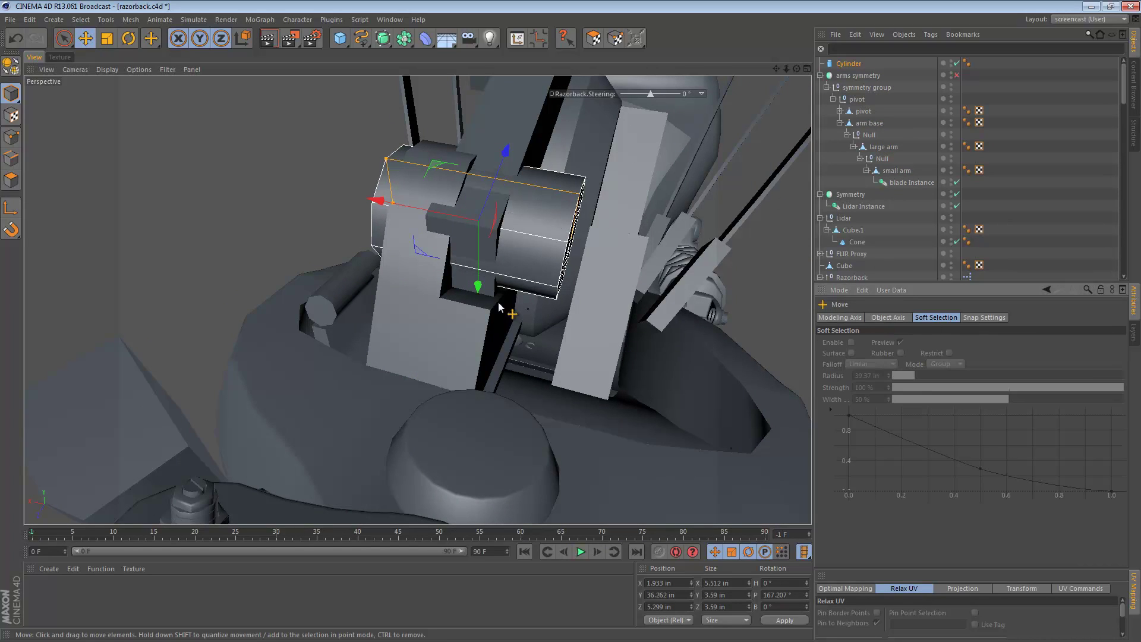
{"action": "left_click_drag", "start_coordinate": [374, 200], "coordinate": [589, 217]}
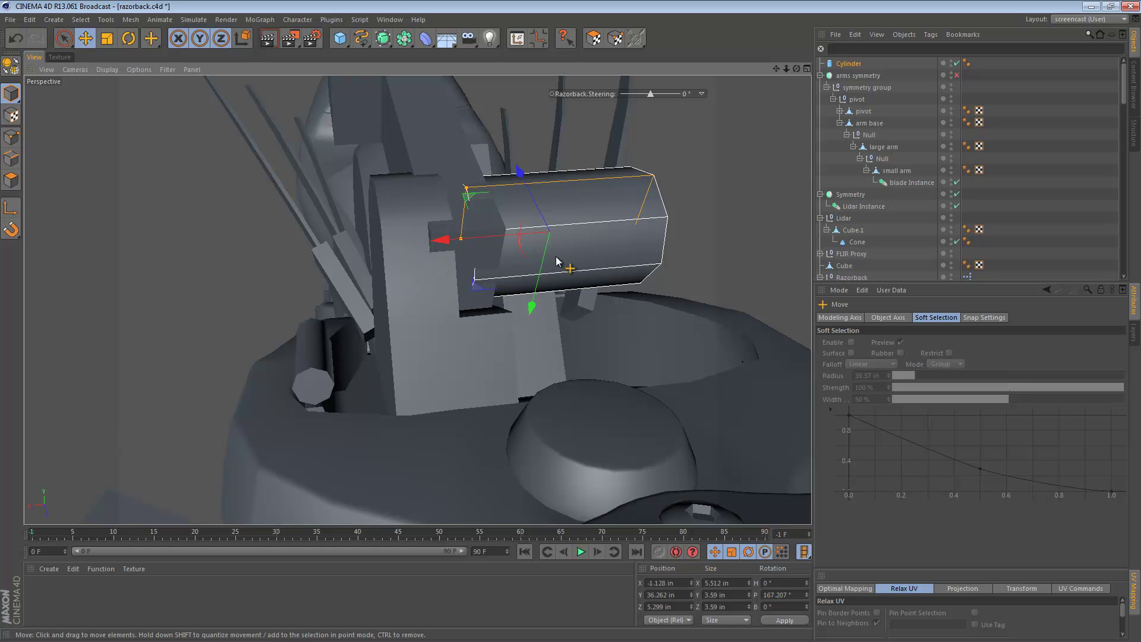
{"action": "left_click_drag", "start_coordinate": [556, 260], "coordinate": [594, 248], "text": "alt"}
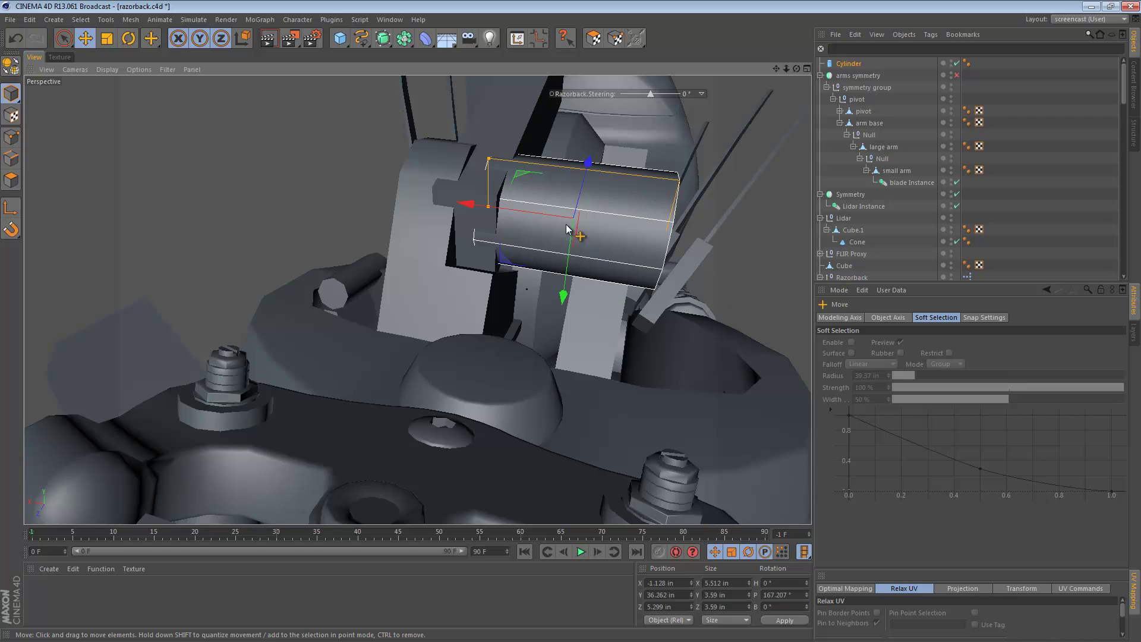
{"action": "left_click_drag", "start_coordinate": [566, 227], "coordinate": [640, 228], "text": "alt"}
{"action": "left_click_drag", "start_coordinate": [455, 226], "coordinate": [323, 255]}
{"action": "left_click_drag", "start_coordinate": [454, 249], "coordinate": [421, 259], "text": "alt"}
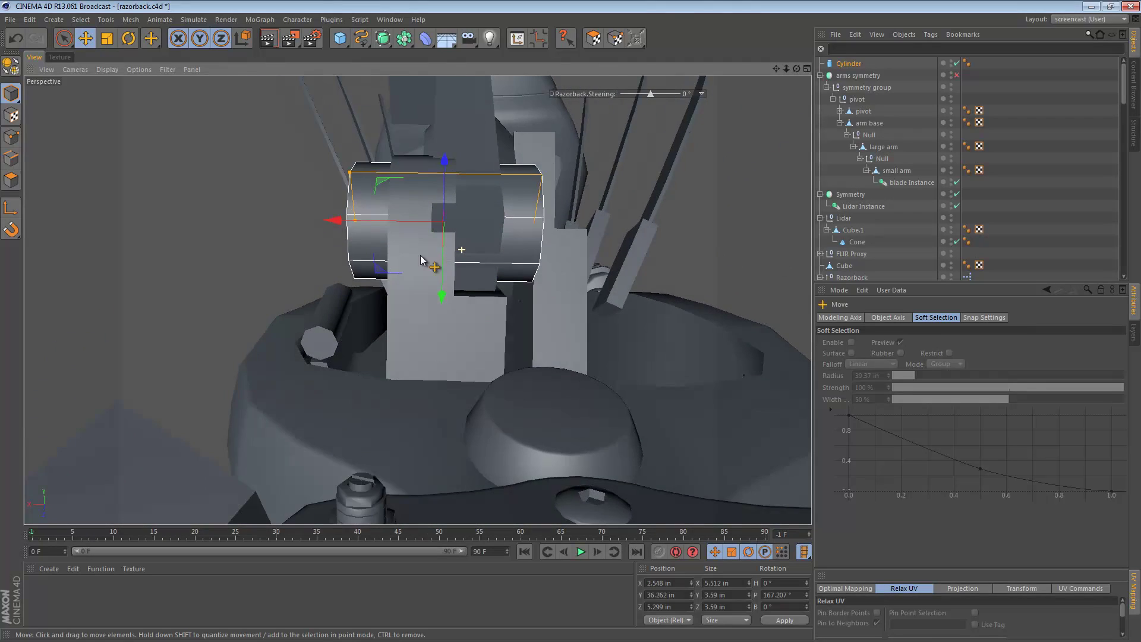
Step: Reduce the joint cylinder's radius to about 1.58 in
{"action": "right_click_drag", "start_coordinate": [441, 241], "coordinate": [486, 242], "text": "alt"}
{"action": "left_click_drag", "start_coordinate": [486, 241], "coordinate": [362, 236], "text": "alt"}
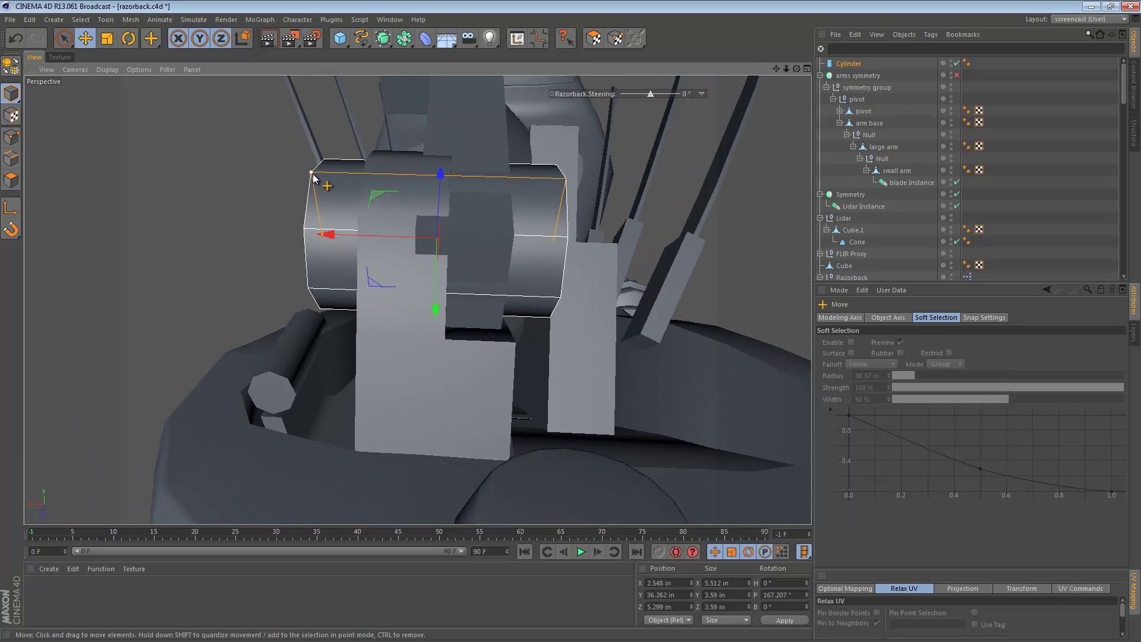
{"action": "left_click_drag", "start_coordinate": [319, 177], "coordinate": [319, 183]}
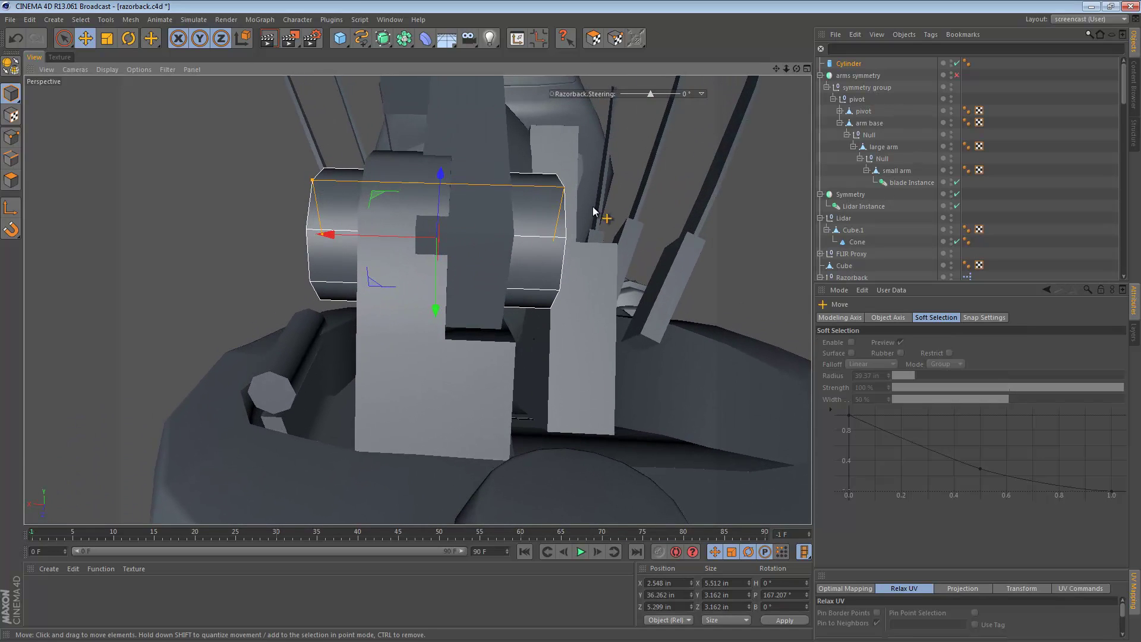
Step: Make the Cylinder a child of the arm base object in the hierarchy
{"action": "left_click", "coordinate": [853, 74]}
{"action": "left_click", "coordinate": [848, 65]}
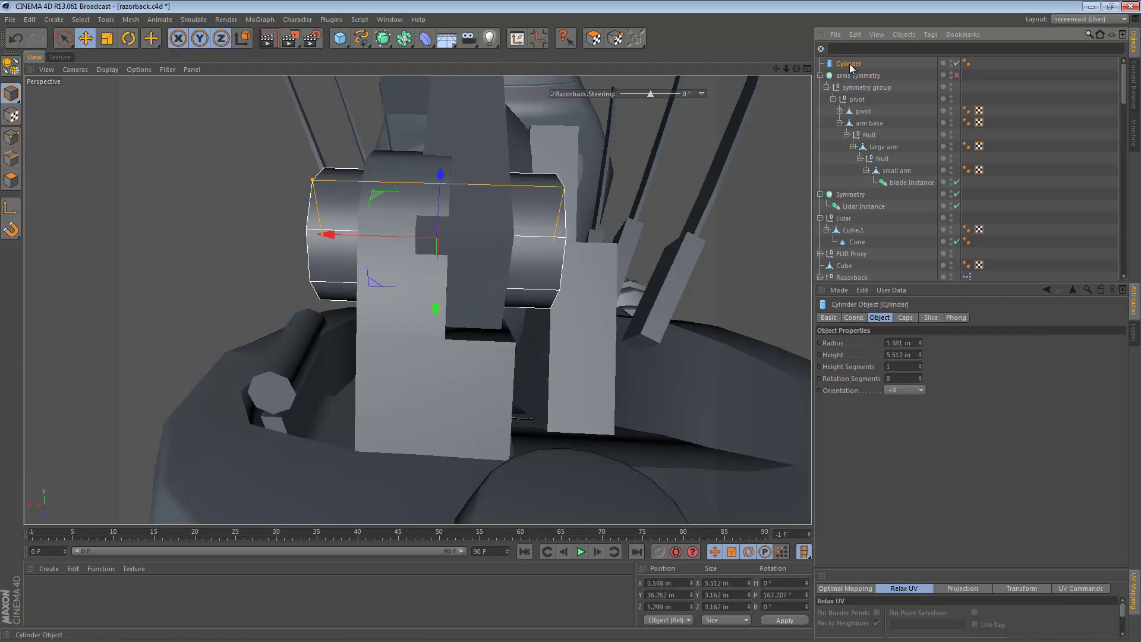
{"action": "left_click", "coordinate": [862, 112]}
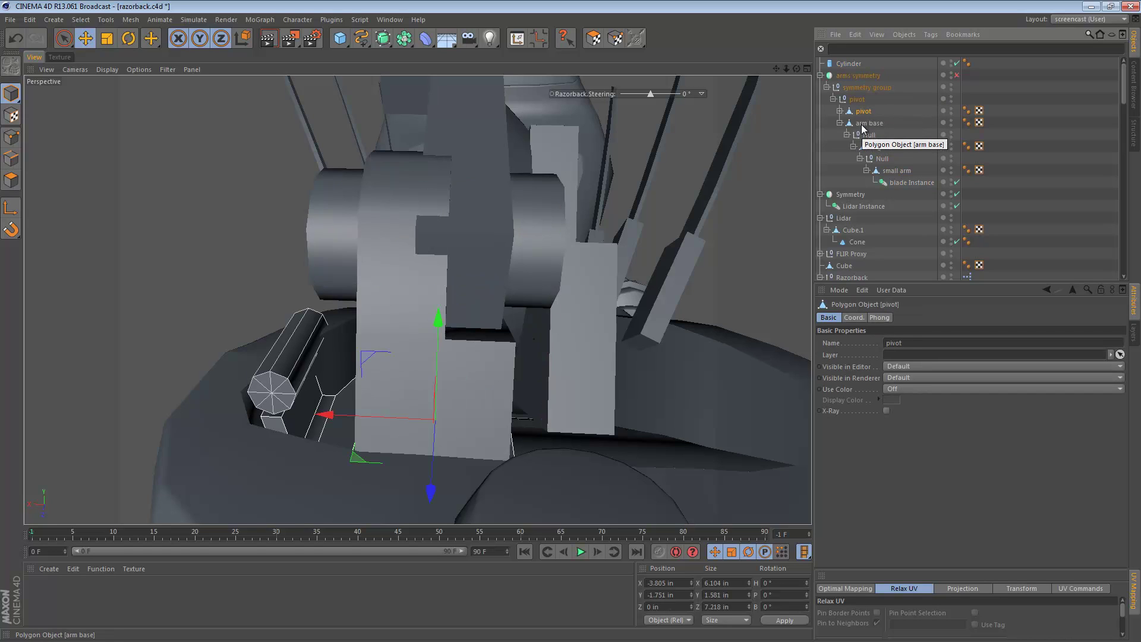
{"action": "left_click_drag", "start_coordinate": [863, 127], "coordinate": [850, 83]}
{"action": "left_click_drag", "start_coordinate": [871, 127], "coordinate": [870, 124]}
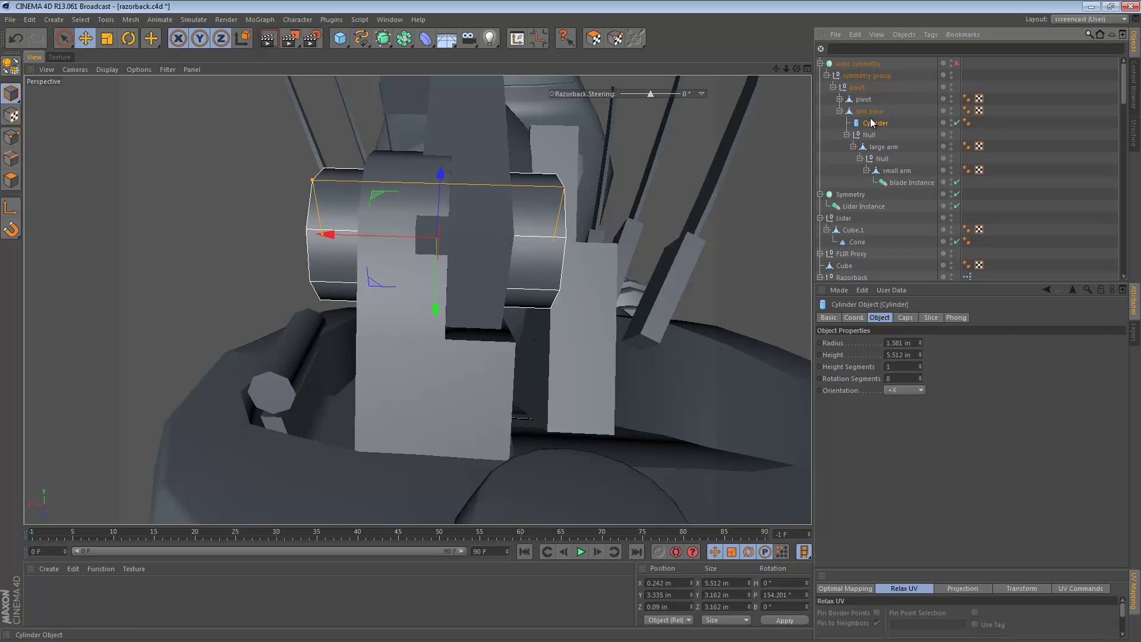
Step: Move the null holding the large arm along X to about -1.03 in, away from the upper arm base
{"action": "left_click", "coordinate": [870, 112]}
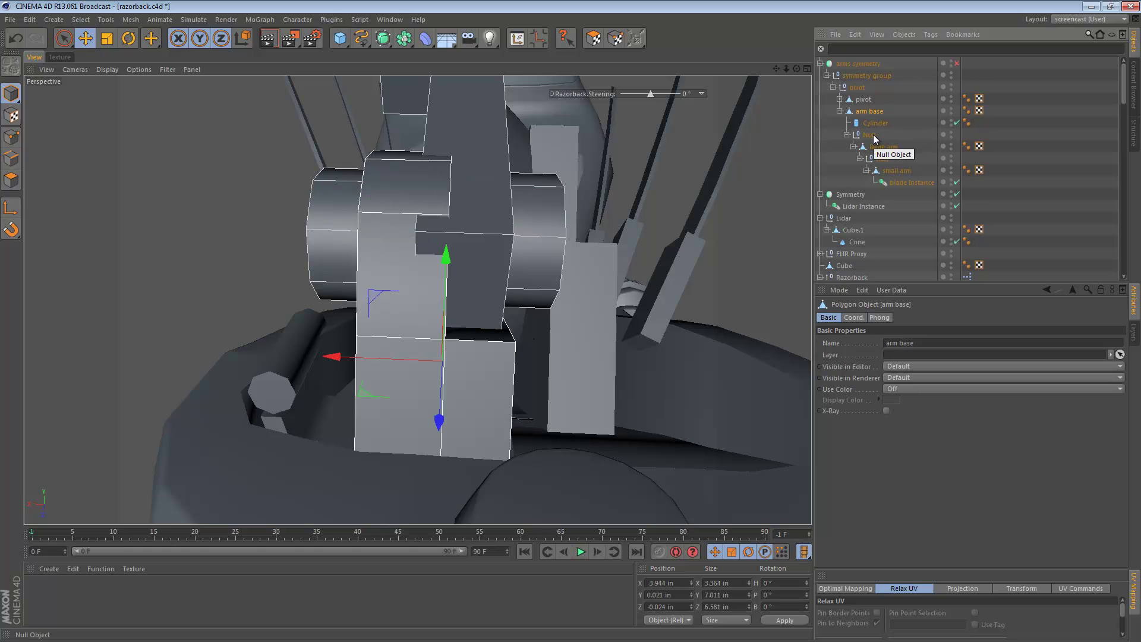
{"action": "left_click", "coordinate": [872, 134]}
{"action": "right_click_drag", "start_coordinate": [506, 224], "coordinate": [489, 229], "text": "alt"}
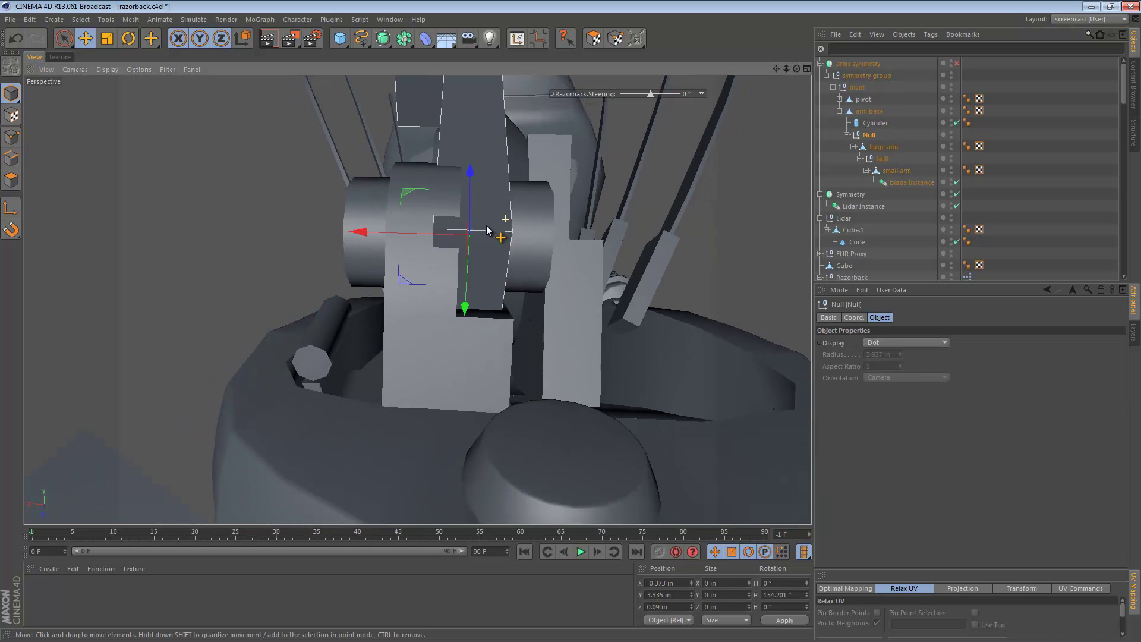
{"action": "left_click_drag", "start_coordinate": [489, 229], "coordinate": [438, 235], "text": "alt"}
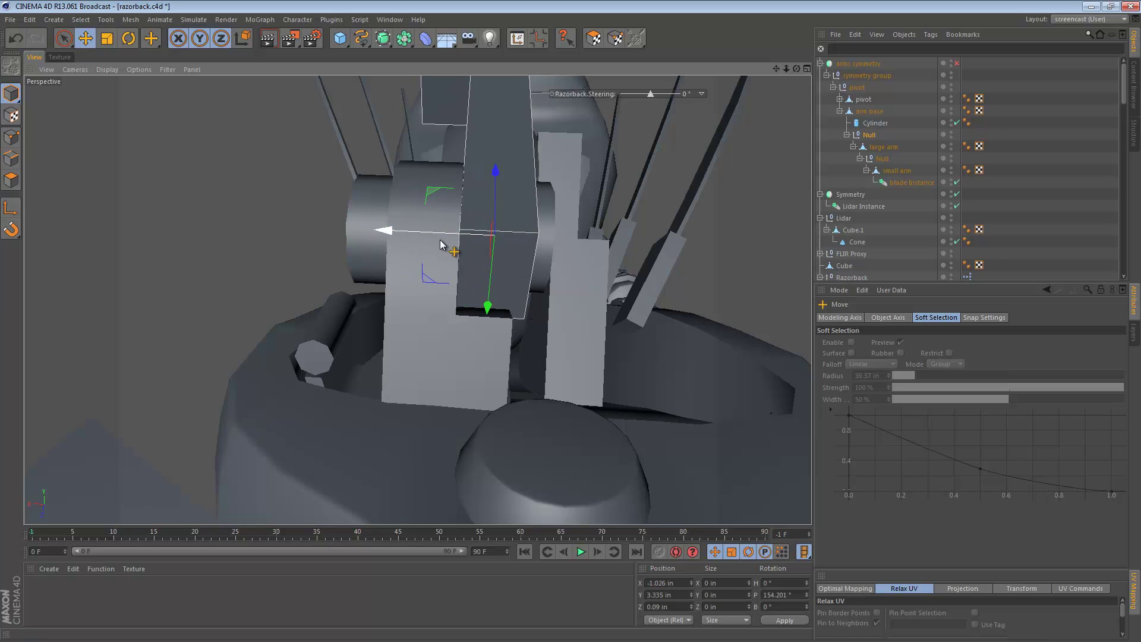
{"action": "right_click_drag", "start_coordinate": [508, 246], "coordinate": [477, 253], "text": "alt"}
{"action": "left_click_drag", "start_coordinate": [477, 253], "coordinate": [572, 243], "text": "alt"}
Step: Bevel the upper and lower edges at the large arm's joint end with an inner offset of about 1.06 in
{"action": "middle_click", "coordinate": [572, 239]}
{"action": "middle_click", "coordinate": [261, 401]}
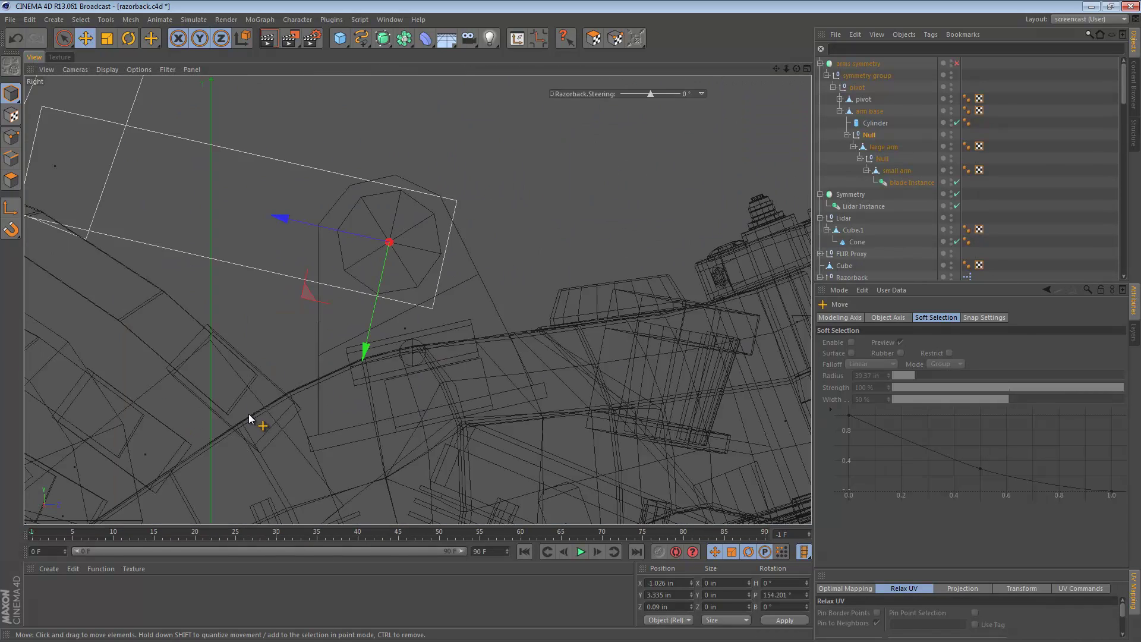
{"action": "right_click_drag", "start_coordinate": [405, 257], "coordinate": [433, 260], "text": "alt"}
{"action": "middle_click_drag", "start_coordinate": [495, 279], "coordinate": [603, 307], "text": "alt"}
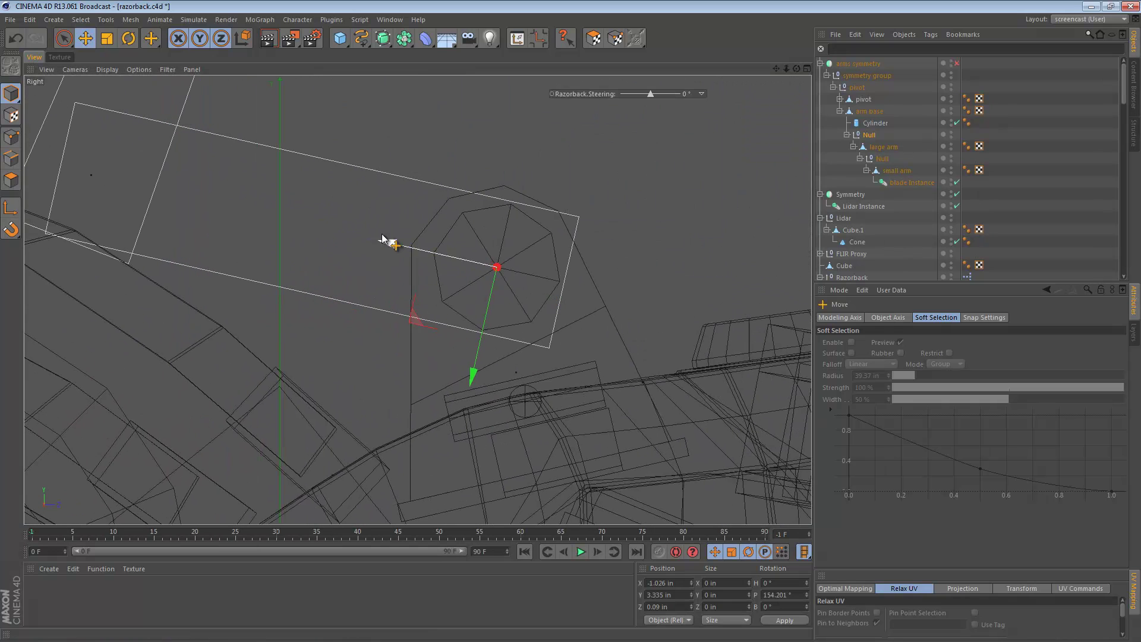
{"action": "left_click", "coordinate": [10, 159]}
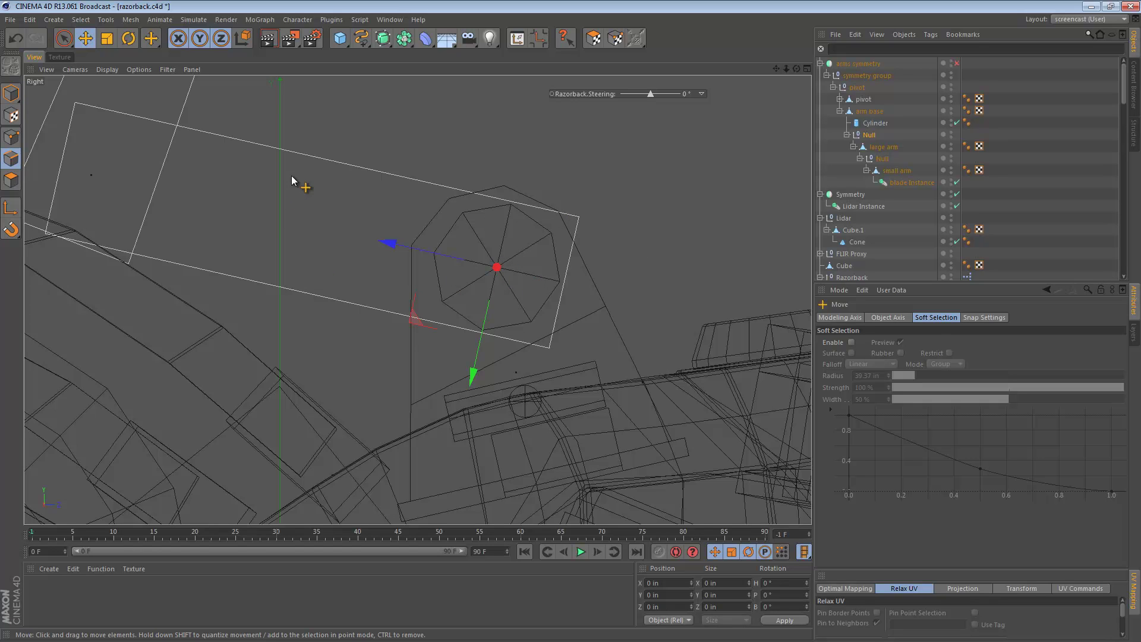
{"action": "left_click", "coordinate": [877, 147]}
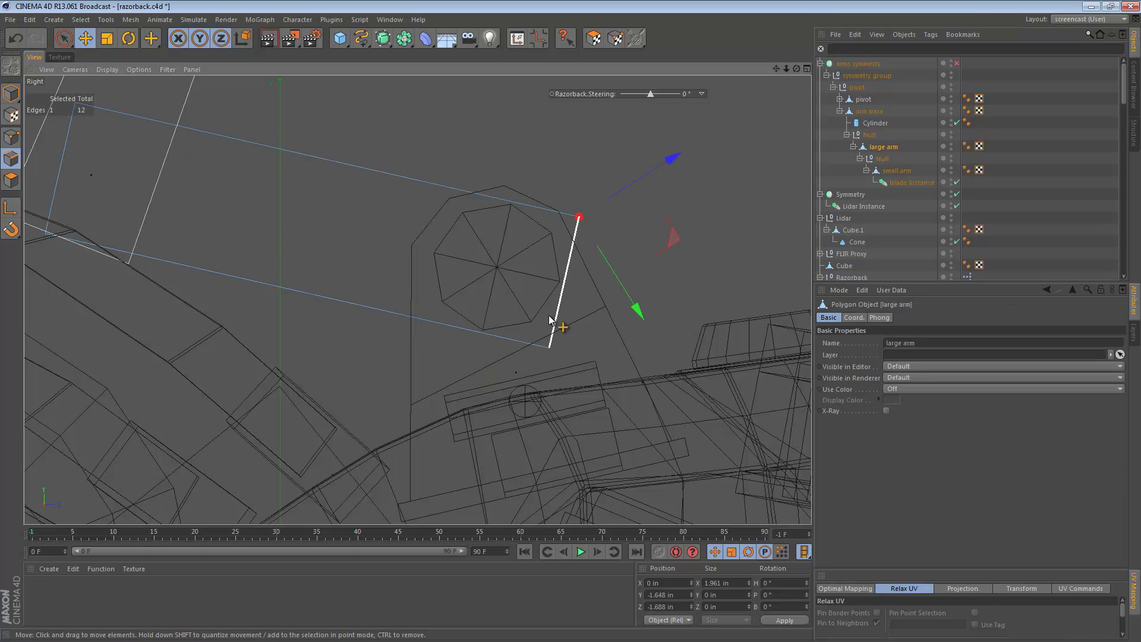
{"action": "left_click_drag", "start_coordinate": [583, 300], "coordinate": [505, 373], "text": "shift"}
{"action": "right_click", "coordinate": [459, 184]}
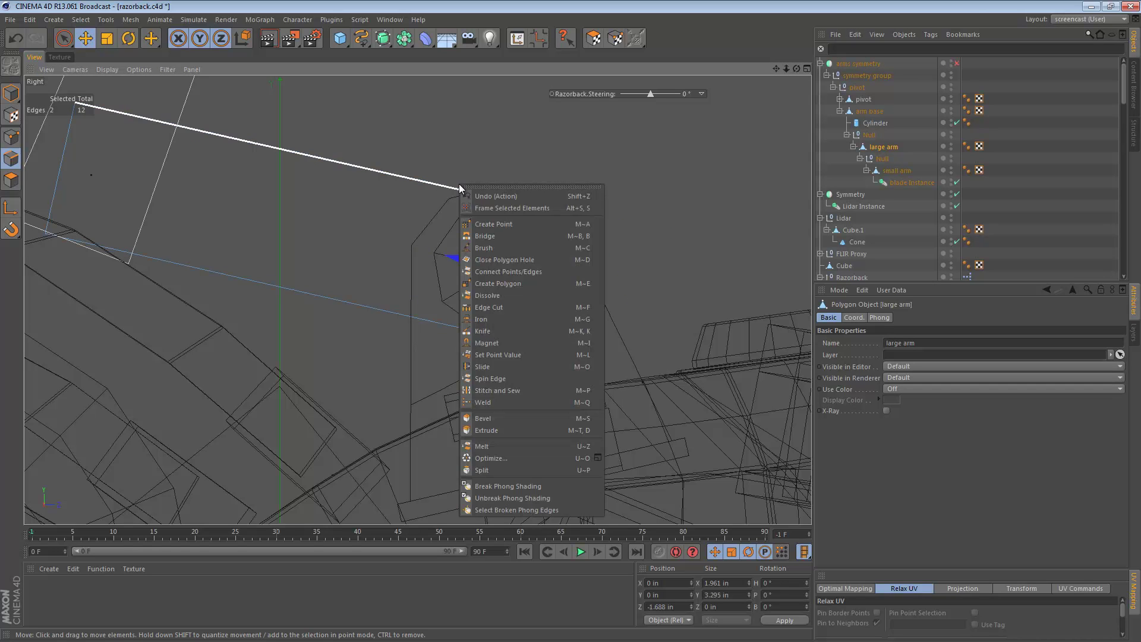
{"action": "left_click", "coordinate": [526, 419]}
{"action": "left_click_drag", "start_coordinate": [534, 395], "coordinate": [569, 344]}
{"action": "key", "text": "F1"}
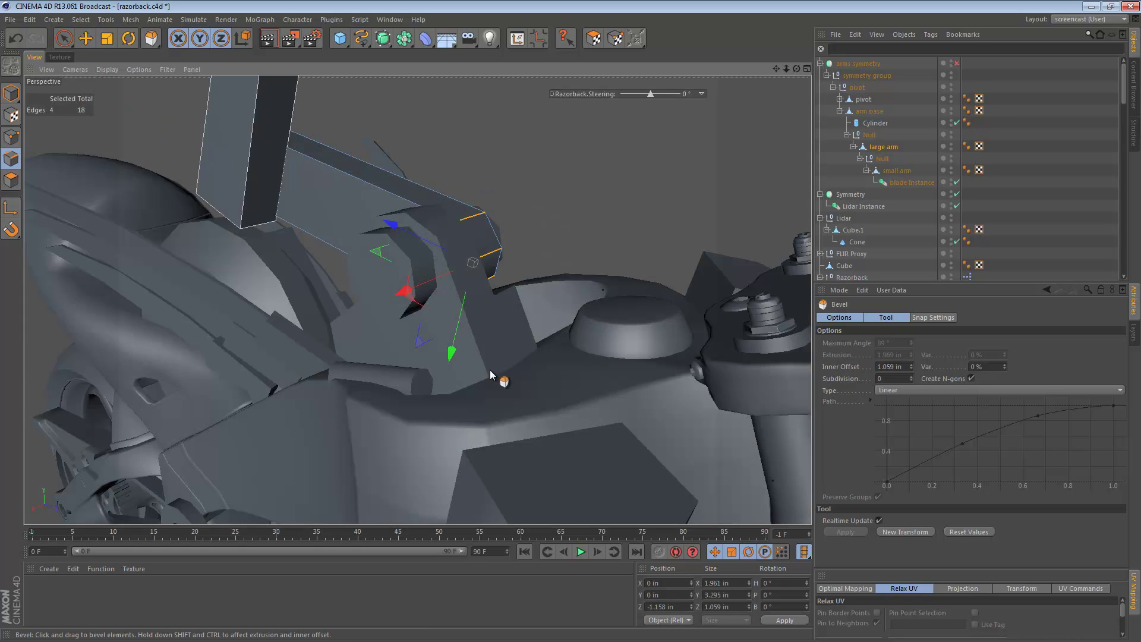
{"action": "mouse_move", "coordinate": [435, 263]}
{"action": "left_mouse_down", "text": "alt"}
{"action": "mouse_move", "coordinate": [86, 264]}
{"action": "mouse_move", "coordinate": [98, 251]}
{"action": "mouse_move", "coordinate": [296, 285]}
{"action": "mouse_move", "coordinate": [446, 267]}
{"action": "left_mouse_up", "text": "alt"}
Step: Cut an edge loop across the large arm just before the joint cylinder, at an offset of about 77%
{"action": "middle_click", "coordinate": [359, 418]}
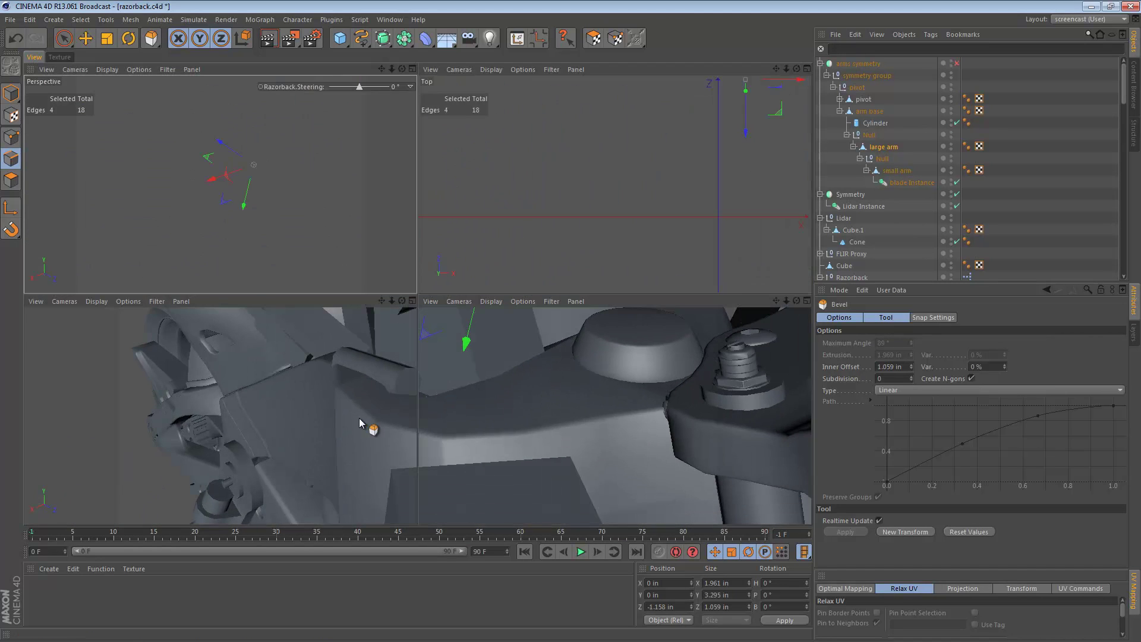
{"action": "middle_click", "coordinate": [312, 413]}
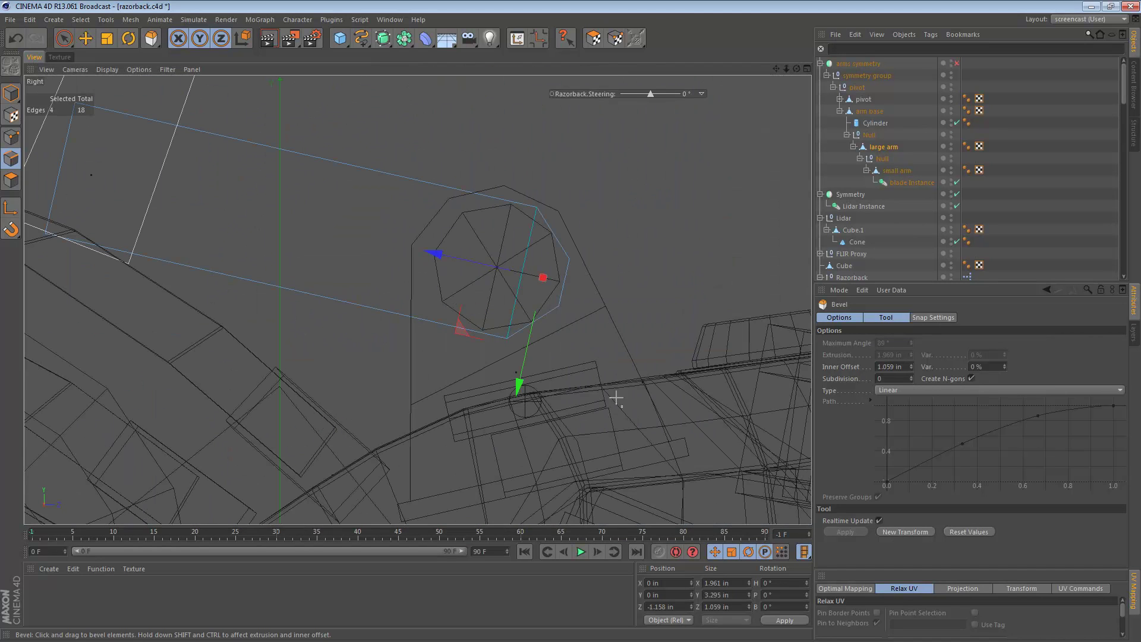
{"action": "left_click_drag", "start_coordinate": [616, 397], "coordinate": [402, 193]}
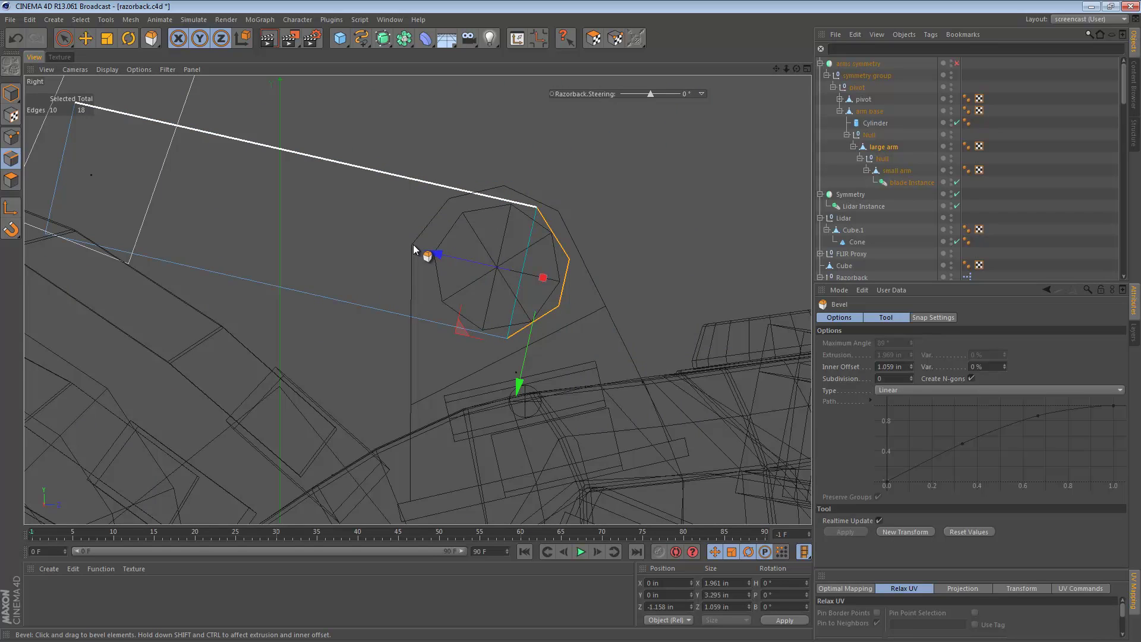
{"action": "key", "text": "k"}
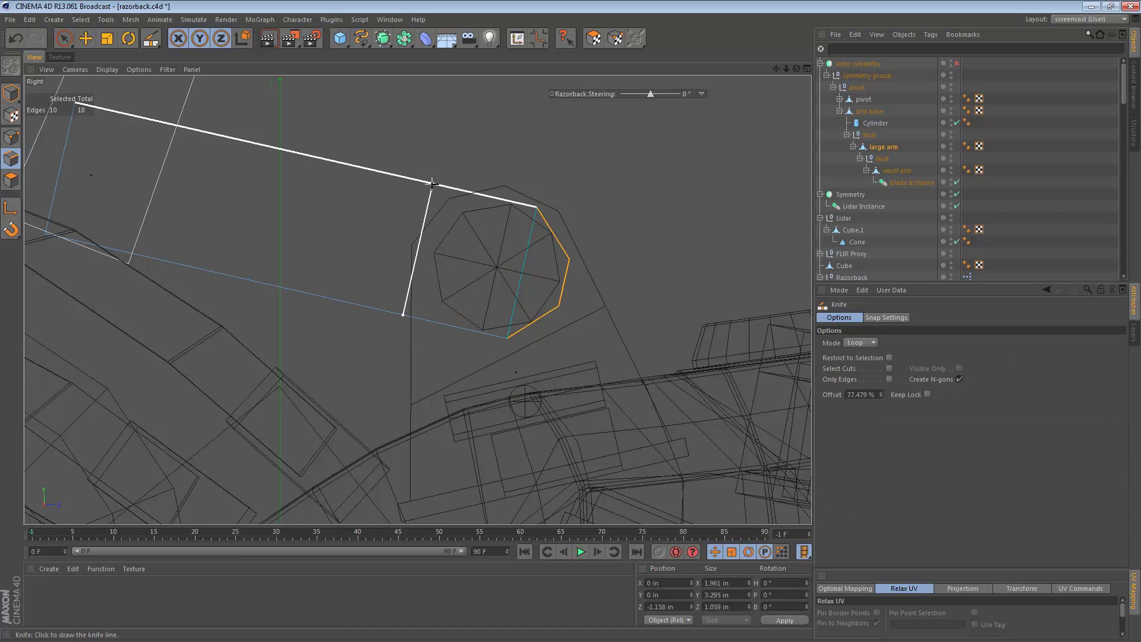
{"action": "left_click", "coordinate": [432, 184]}
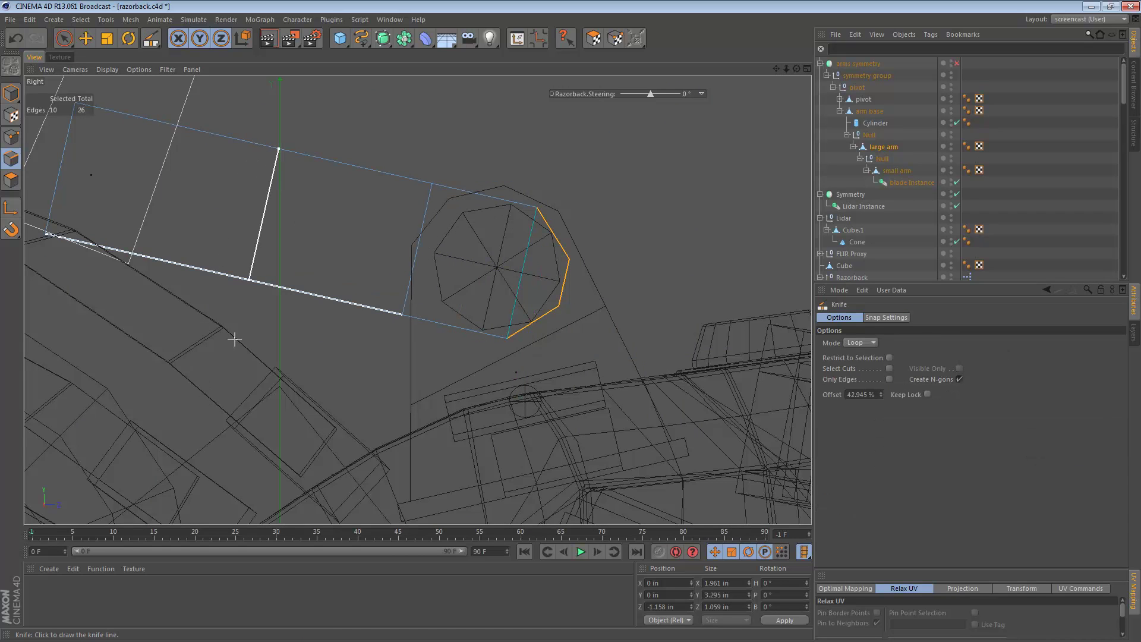
Step: Select all edges of the large arm's rounded joint end and scale them up to about 3.56 in in Y and 3.99 in in Z
{"action": "key", "text": "0"}
{"action": "left_click_drag", "start_coordinate": [349, 142], "coordinate": [672, 416]}
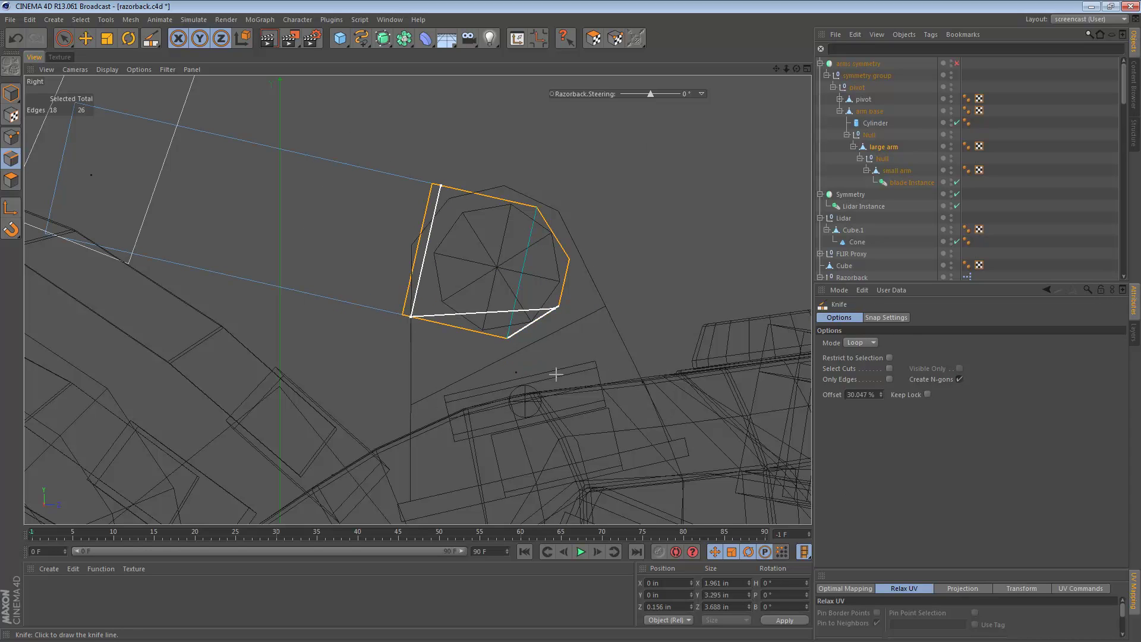
{"action": "key", "text": "t"}
{"action": "mouse_move", "coordinate": [479, 275]}
{"action": "left_mouse_down"}
{"action": "mouse_move", "coordinate": [408, 321]}
{"action": "mouse_move", "coordinate": [419, 325]}
{"action": "mouse_move", "coordinate": [395, 283]}
{"action": "mouse_move", "coordinate": [406, 319]}
{"action": "mouse_move", "coordinate": [547, 300]}
{"action": "mouse_move", "coordinate": [527, 315]}
{"action": "mouse_move", "coordinate": [304, 338]}
{"action": "mouse_move", "coordinate": [531, 335]}
{"action": "mouse_move", "coordinate": [485, 344]}
{"action": "left_mouse_up"}
{"action": "key", "text": "F1"}
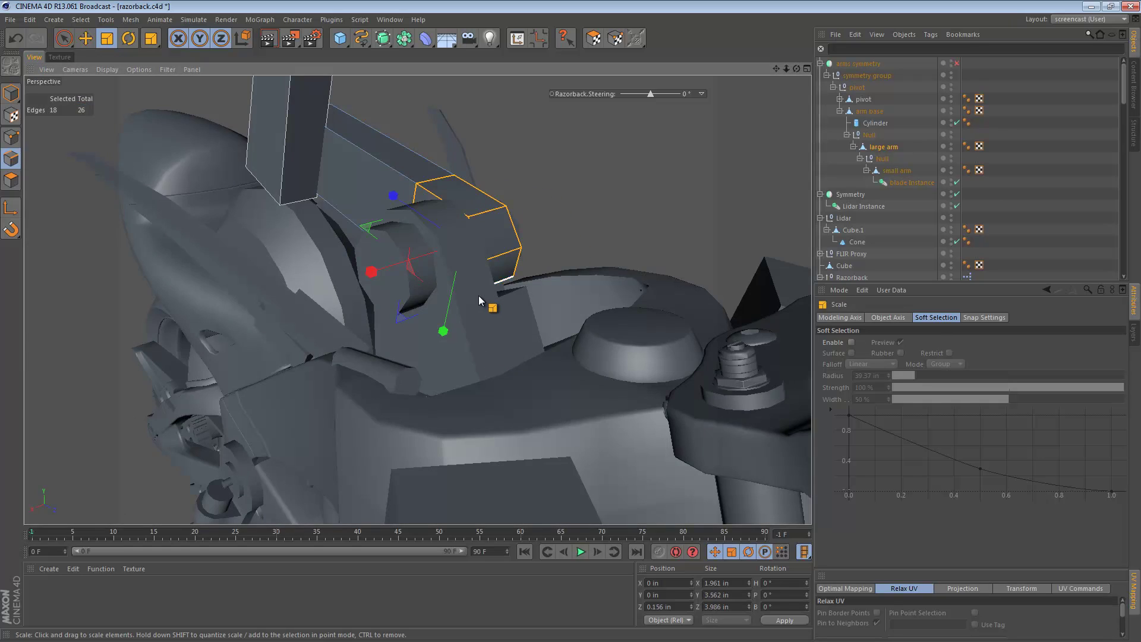
{"action": "left_click_drag", "start_coordinate": [479, 294], "coordinate": [294, 240], "text": "alt"}
Step: Select the edges at the large arm's far end and scale them down in Y to about 1.74 in to taper the arm
{"action": "key", "text": "F5"}
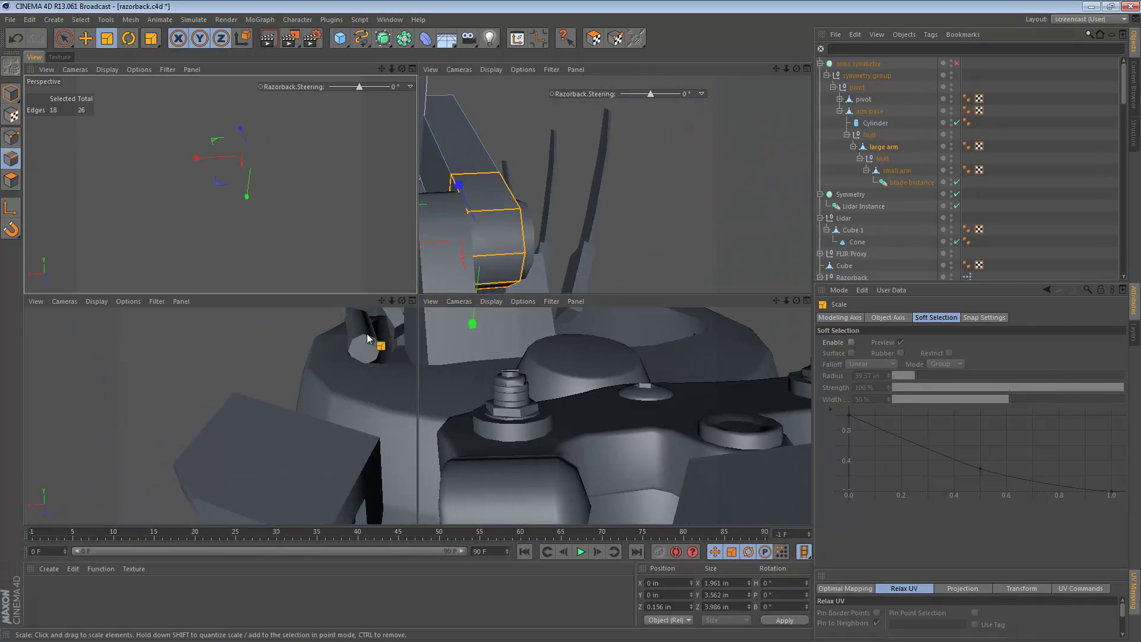
{"action": "middle_click", "coordinate": [301, 416]}
{"action": "middle_click_drag", "start_coordinate": [375, 266], "coordinate": [550, 311], "text": "alt"}
{"action": "right_click_drag", "start_coordinate": [560, 315], "coordinate": [543, 319], "text": "alt"}
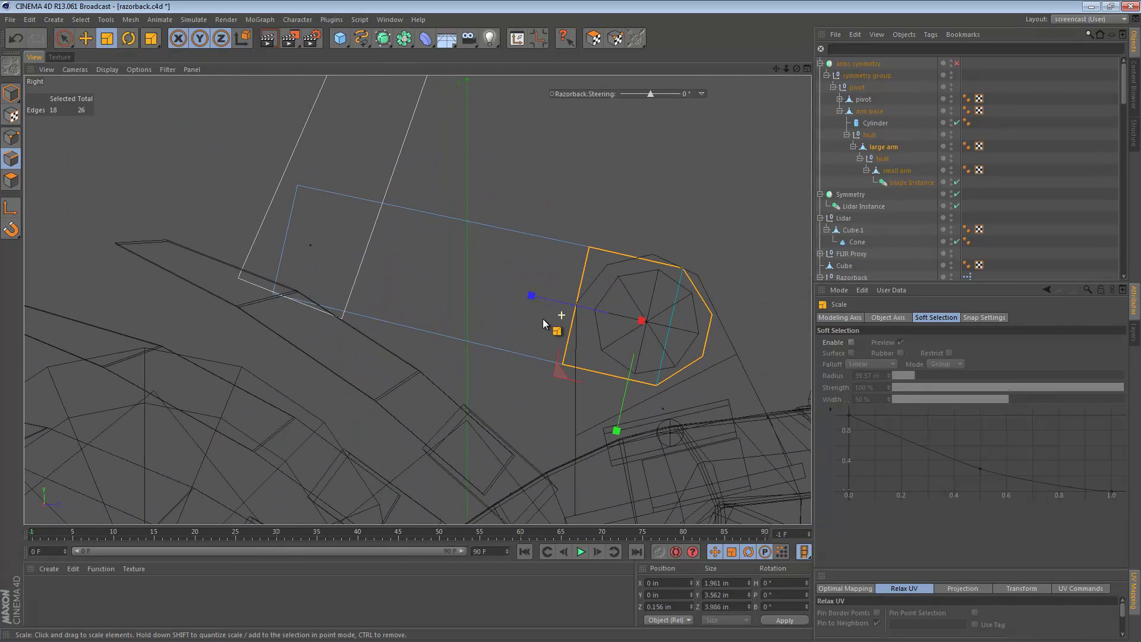
{"action": "left_click_drag", "start_coordinate": [348, 274], "coordinate": [348, 275]}
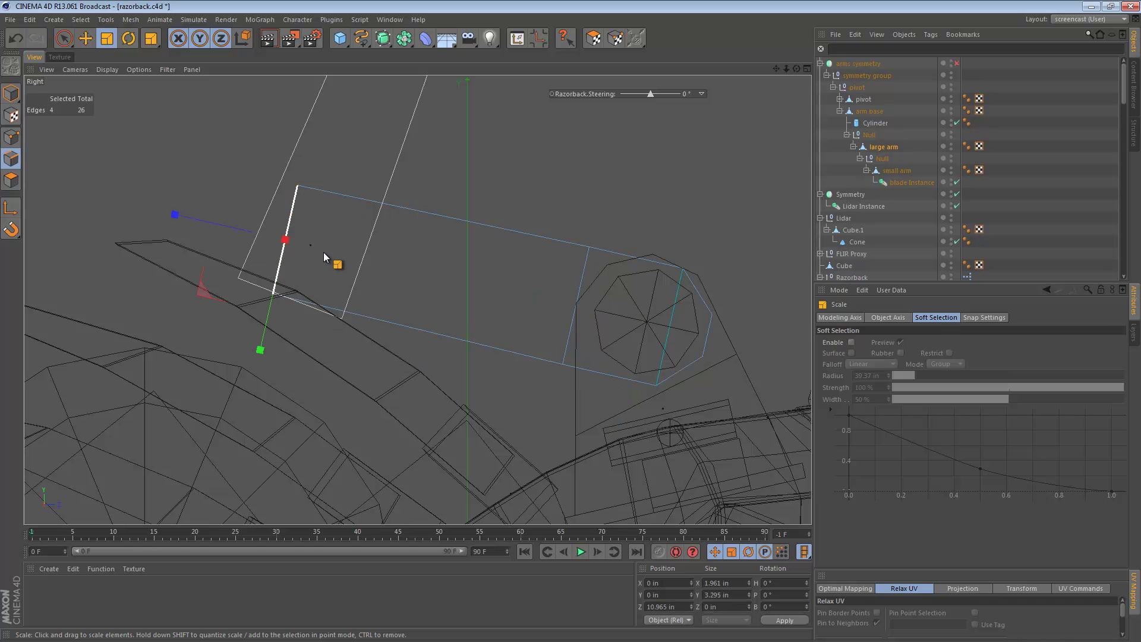
{"action": "left_click_drag", "start_coordinate": [263, 348], "coordinate": [291, 304]}
{"action": "right_click_drag", "start_coordinate": [526, 289], "coordinate": [442, 299], "text": "alt"}
{"action": "middle_click_drag", "start_coordinate": [421, 320], "coordinate": [387, 300], "text": "alt"}
{"action": "right_click_drag", "start_coordinate": [386, 301], "coordinate": [473, 302], "text": "alt"}
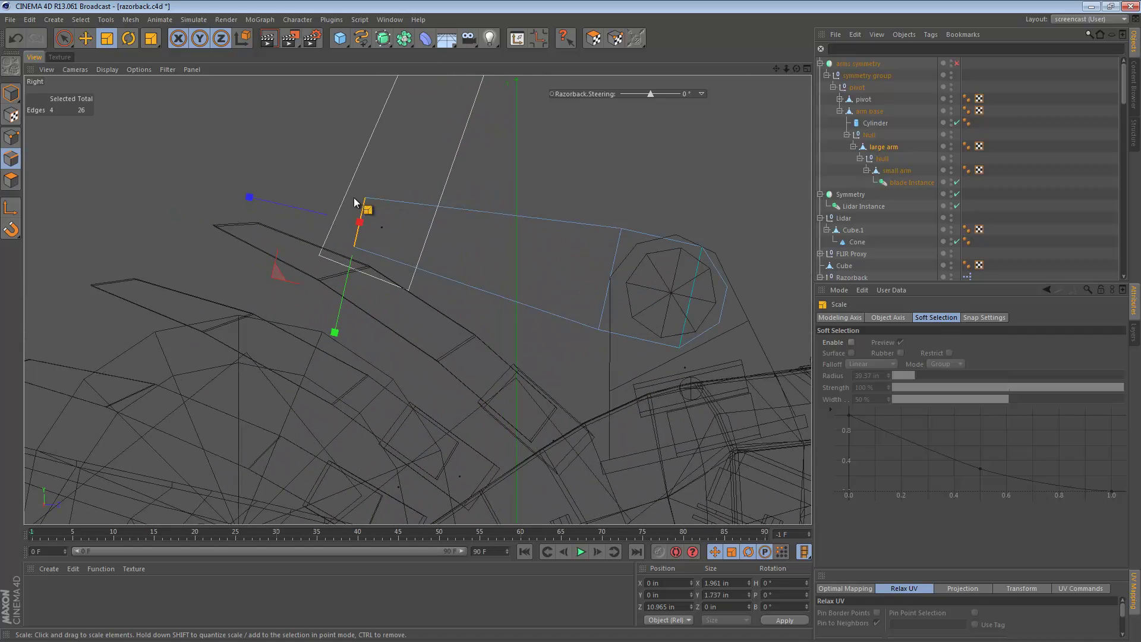
Step: Duplicate the arm base's joint cylinder and parent the copy under the small arm object
{"action": "key", "text": "e"}
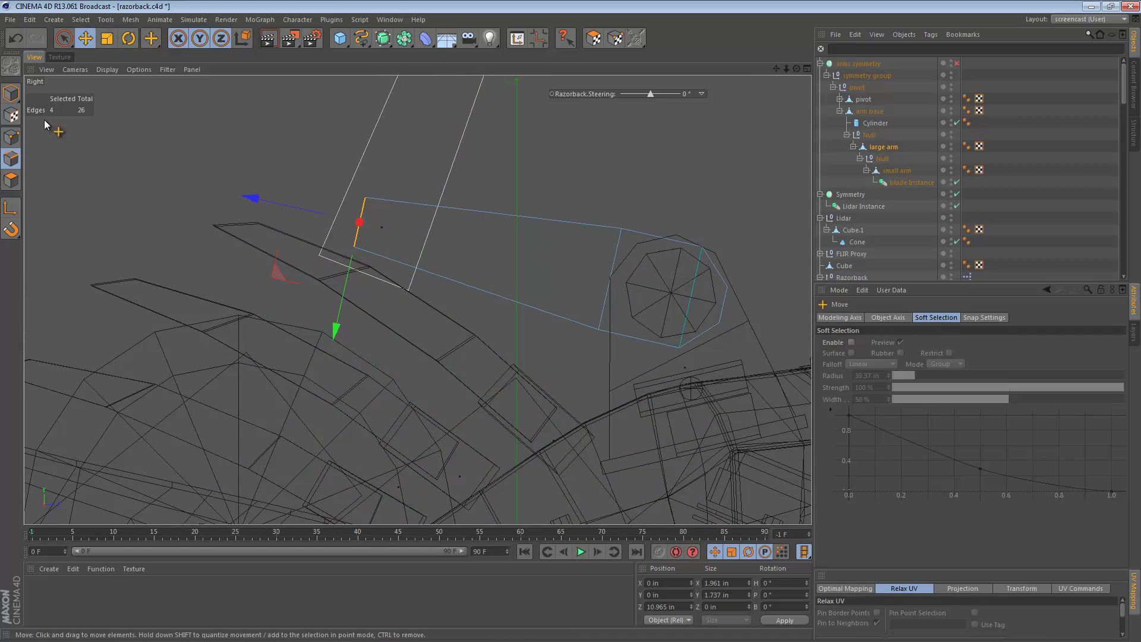
{"action": "left_click", "coordinate": [11, 93]}
{"action": "left_click", "coordinate": [646, 252]}
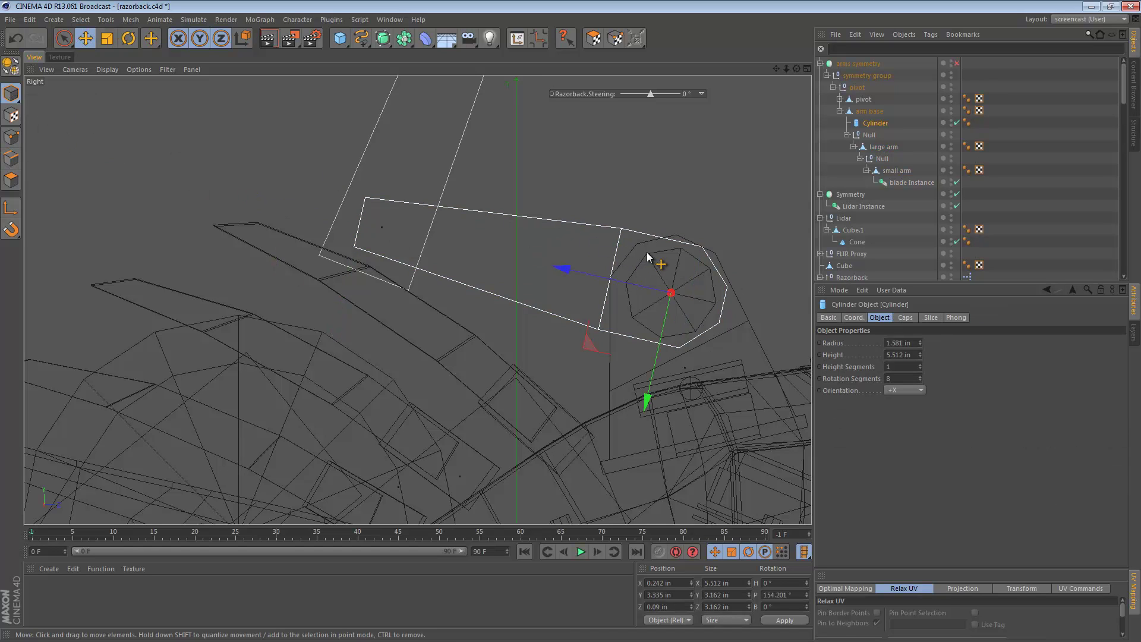
{"action": "left_click_drag", "start_coordinate": [875, 124], "coordinate": [883, 149], "text": "ctrl"}
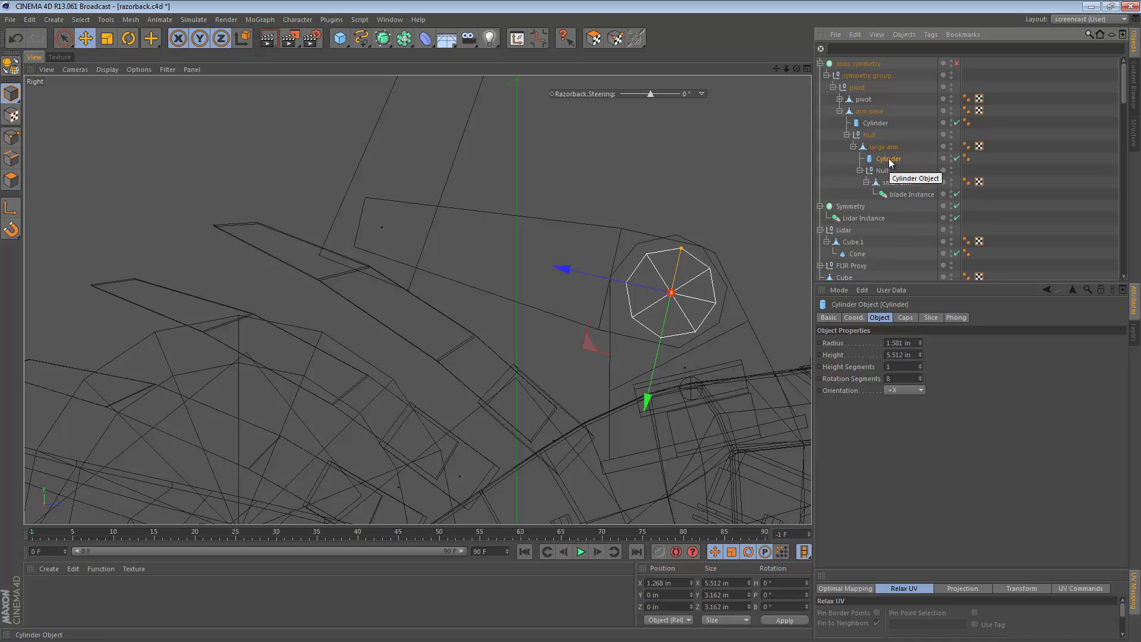
{"action": "left_click", "coordinate": [887, 150]}
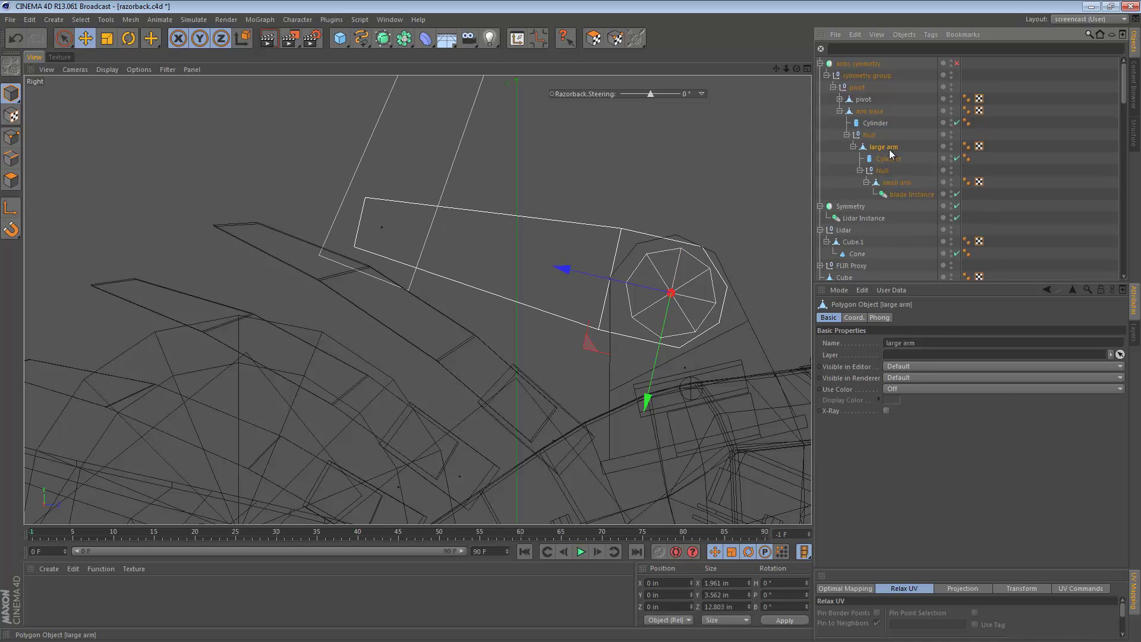
{"action": "key", "text": "e"}
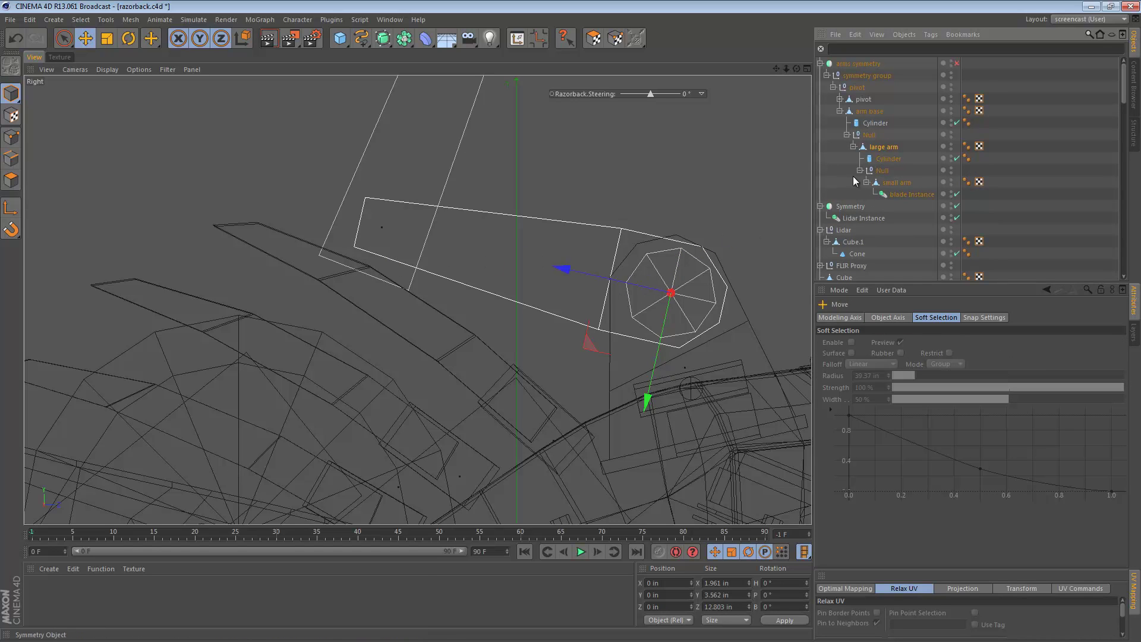
{"action": "left_click", "coordinate": [888, 159]}
{"action": "left_click_drag", "start_coordinate": [888, 160], "coordinate": [893, 183]}
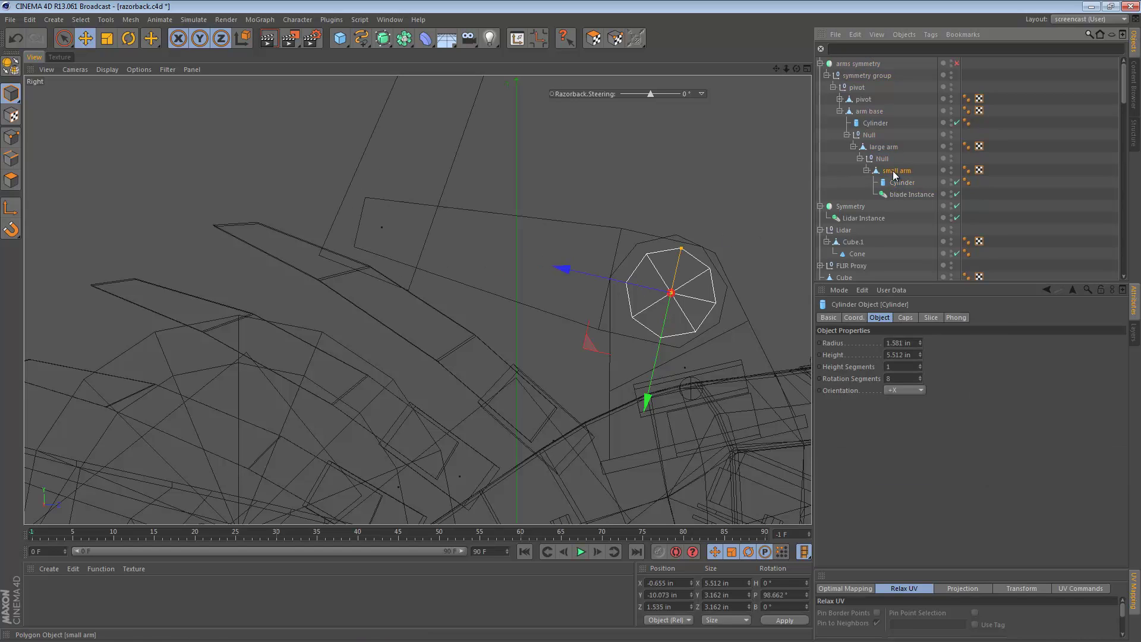
Step: Set the small arm cylinder's X, Y and Z position to 0 and scale it down uniformly to about 1.82 in diameter
{"action": "left_click", "coordinate": [886, 169]}
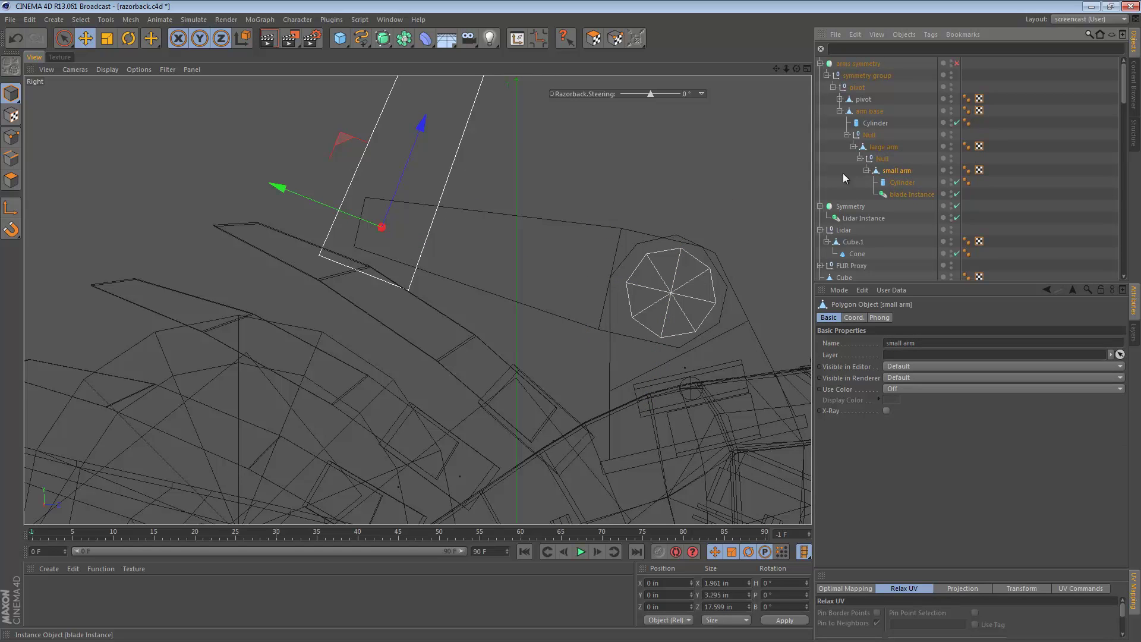
{"action": "left_click", "coordinate": [895, 184]}
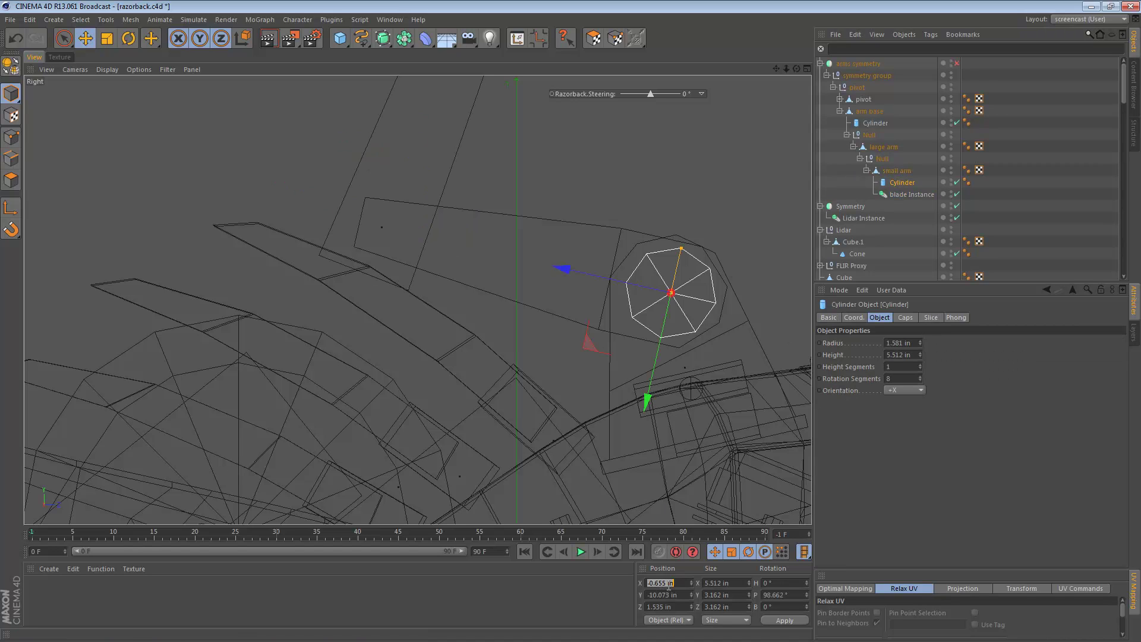
{"action": "key", "text": "Return"}
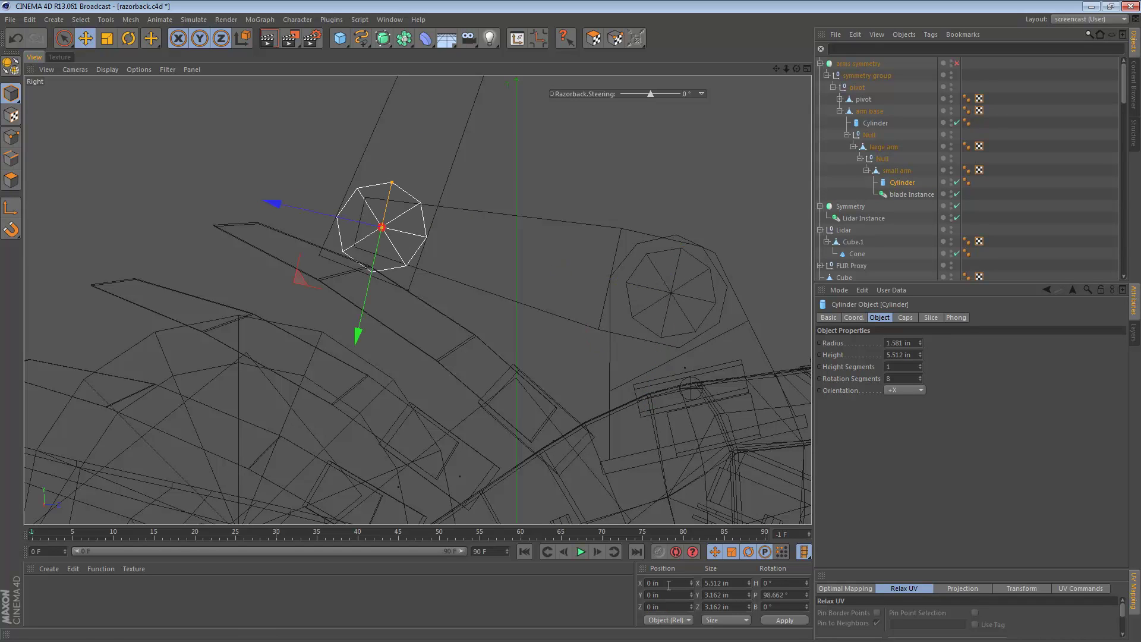
{"action": "key", "text": "t"}
{"action": "left_click_drag", "start_coordinate": [499, 215], "coordinate": [360, 310]}
Step: Move the four points at the large arm's narrow end outward past the new cylinder, to about 11.27 in in Z
{"action": "left_click", "coordinate": [902, 174]}
{"action": "right_click_drag", "start_coordinate": [416, 208], "coordinate": [470, 217], "text": "alt"}
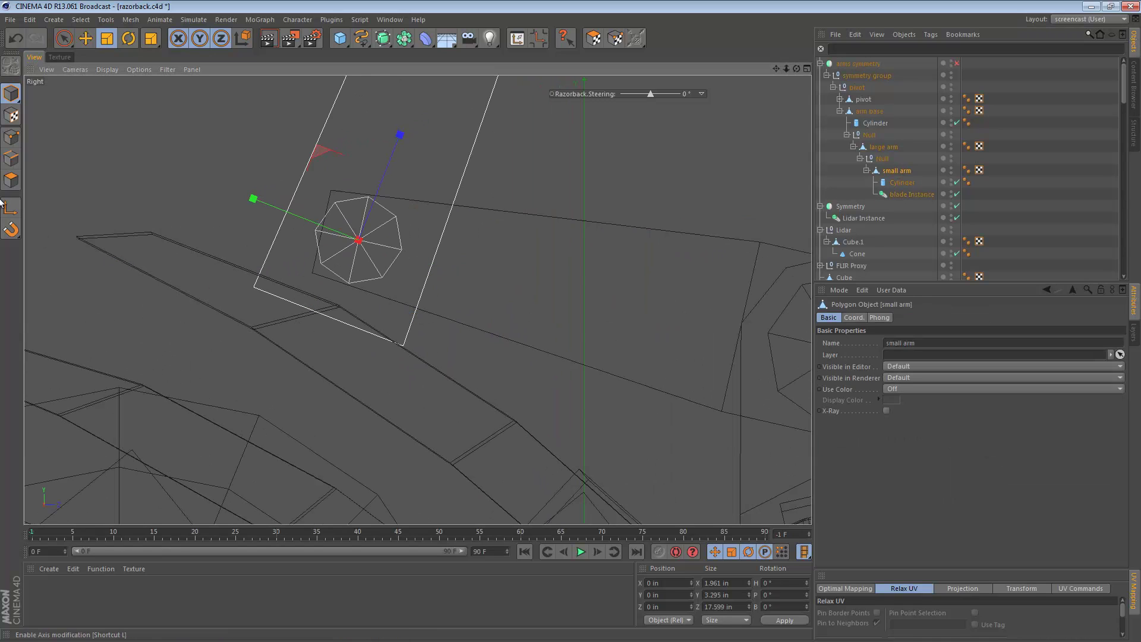
{"action": "left_click", "coordinate": [884, 146]}
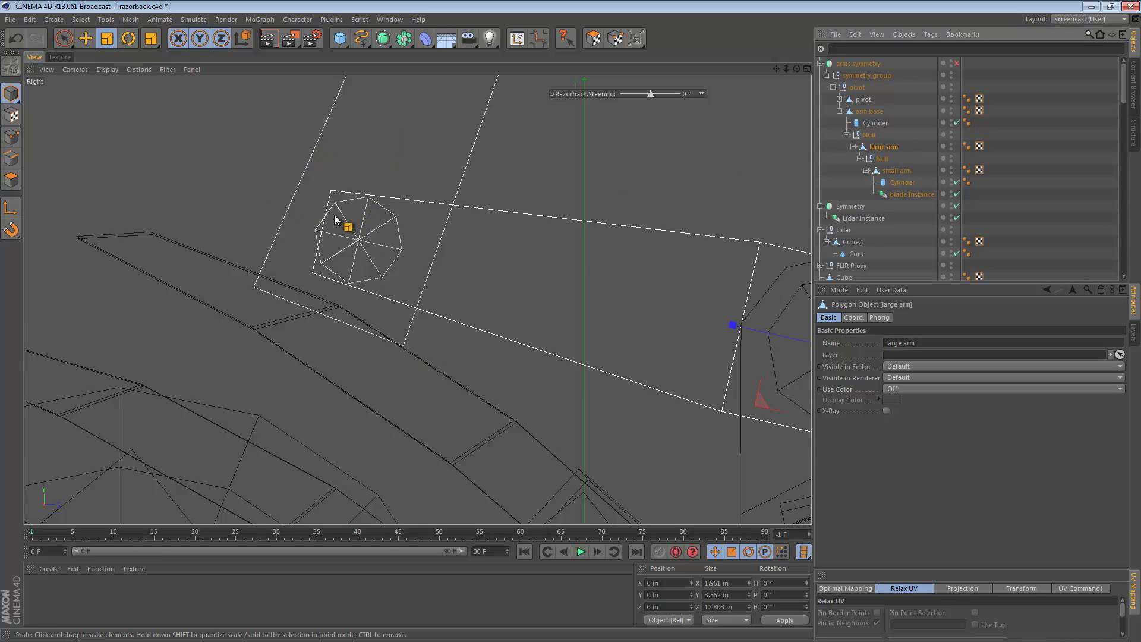
{"action": "left_click", "coordinate": [11, 138]}
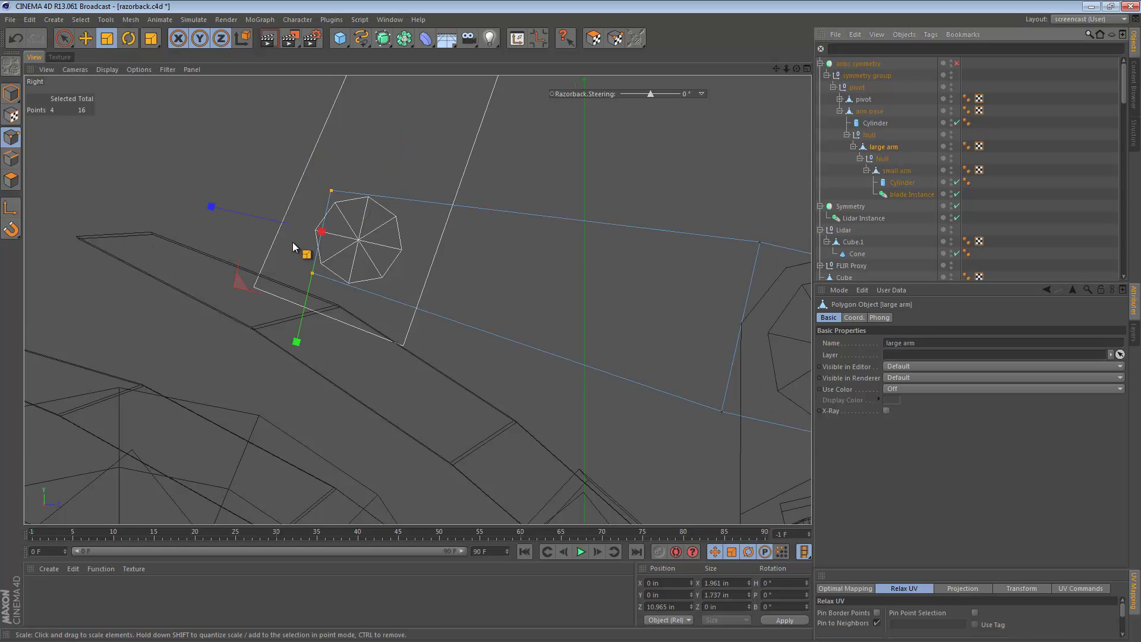
{"action": "key", "text": "e"}
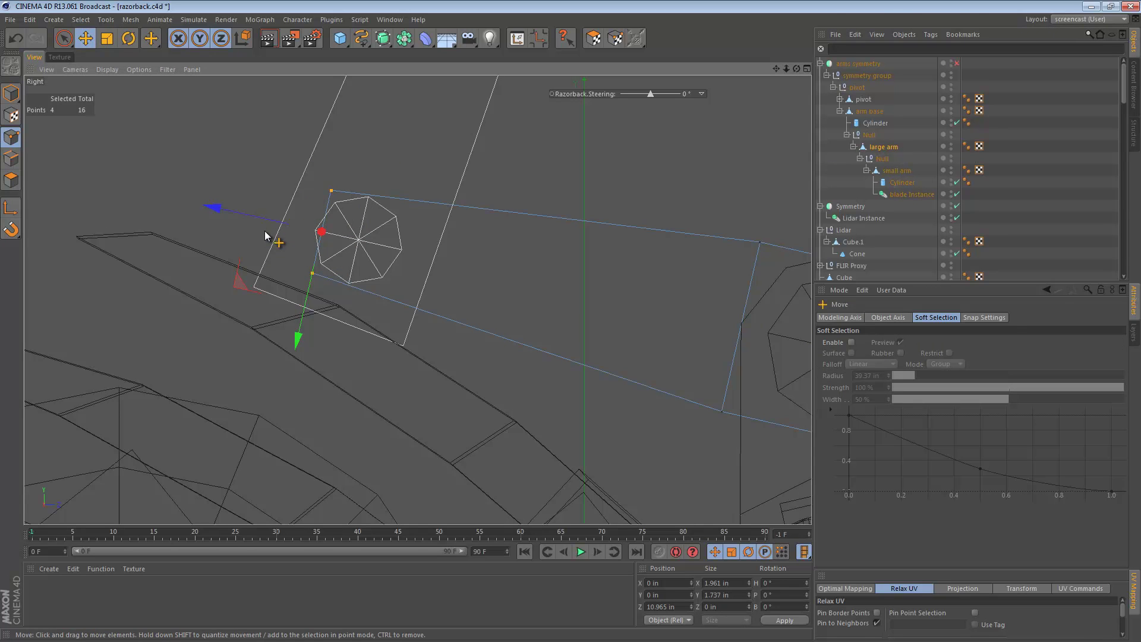
{"action": "left_click_drag", "start_coordinate": [246, 221], "coordinate": [211, 215]}
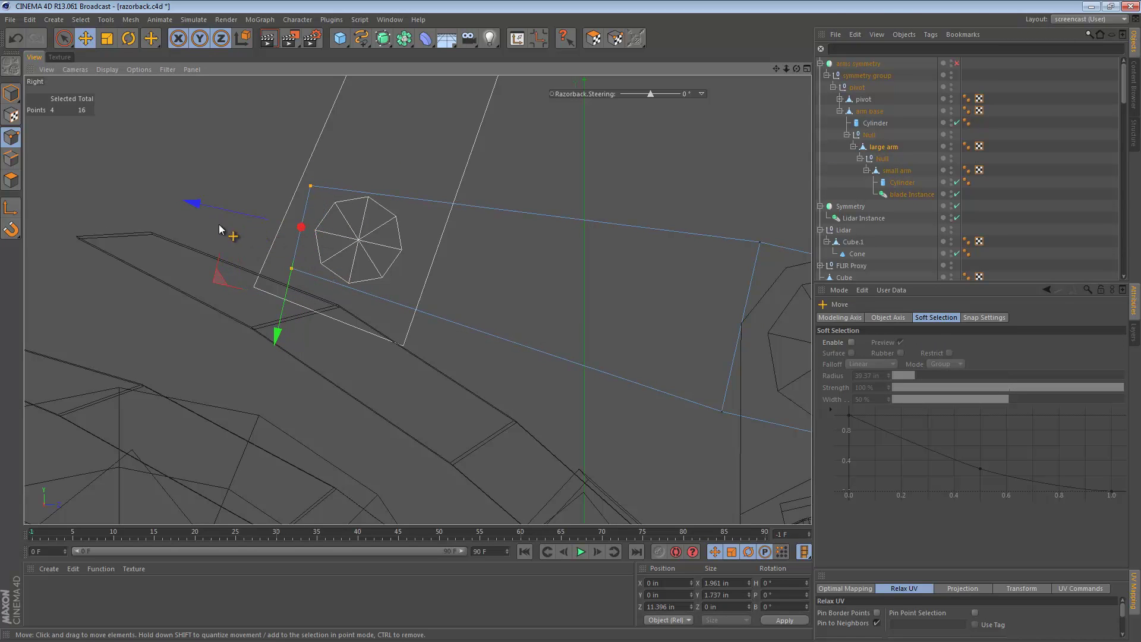
{"action": "key", "text": "ctrl+z"}
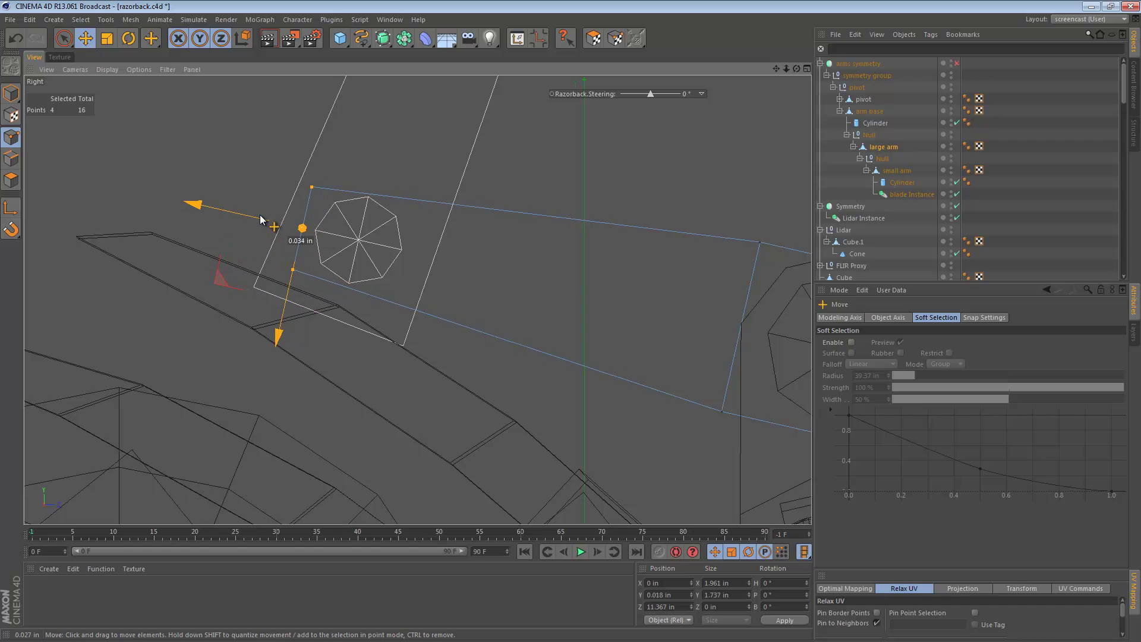
{"action": "left_click_drag", "start_coordinate": [249, 219], "coordinate": [256, 220]}
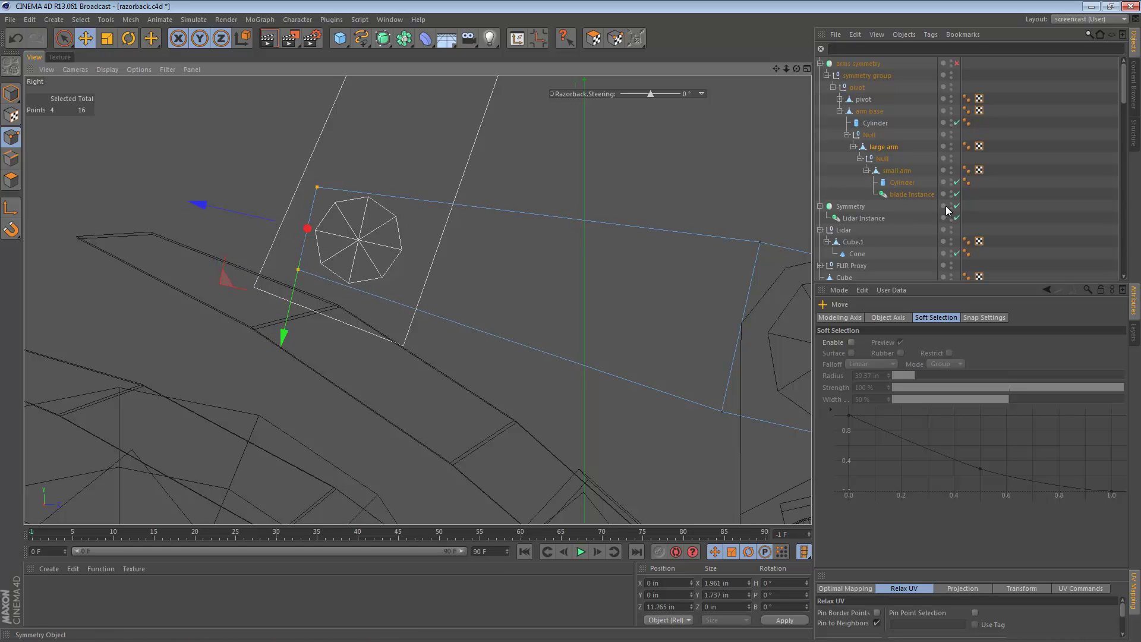
Step: Select the small arm's four lower end points, scale them to about 2.23 in in Y and move them to about -1.09 in in Z
{"action": "left_click", "coordinate": [894, 172]}
{"action": "right_click_drag", "start_coordinate": [381, 273], "coordinate": [348, 260], "text": "alt"}
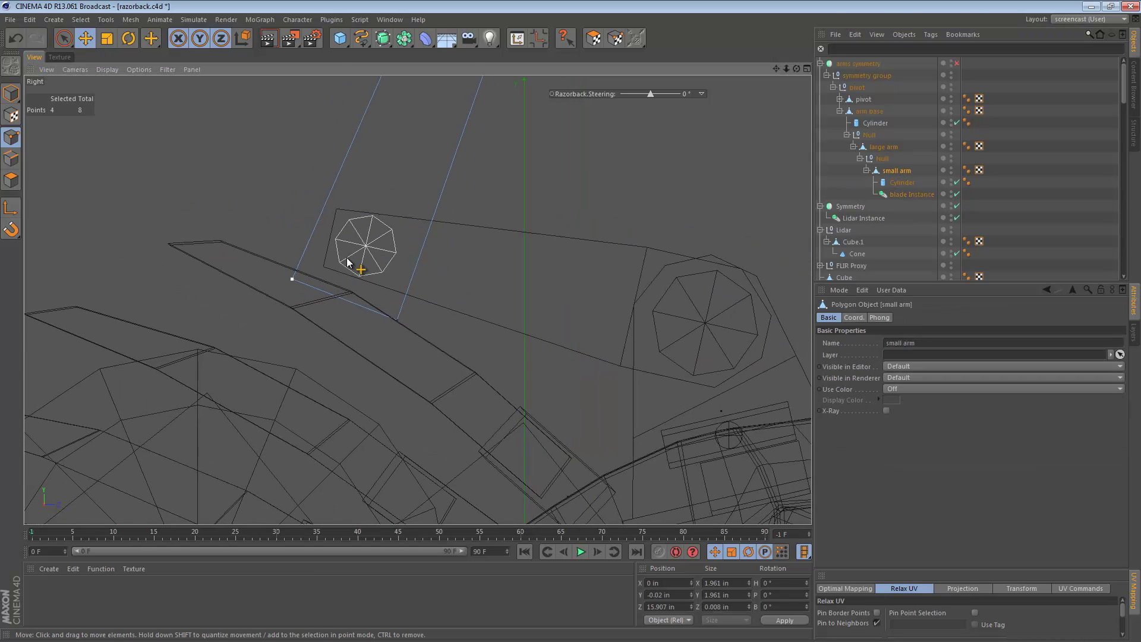
{"action": "middle_click_drag", "start_coordinate": [337, 280], "coordinate": [306, 347], "text": "alt"}
{"action": "left_click_drag", "start_coordinate": [429, 433], "coordinate": [262, 333]}
{"action": "key", "text": "t"}
{"action": "key", "text": "e"}
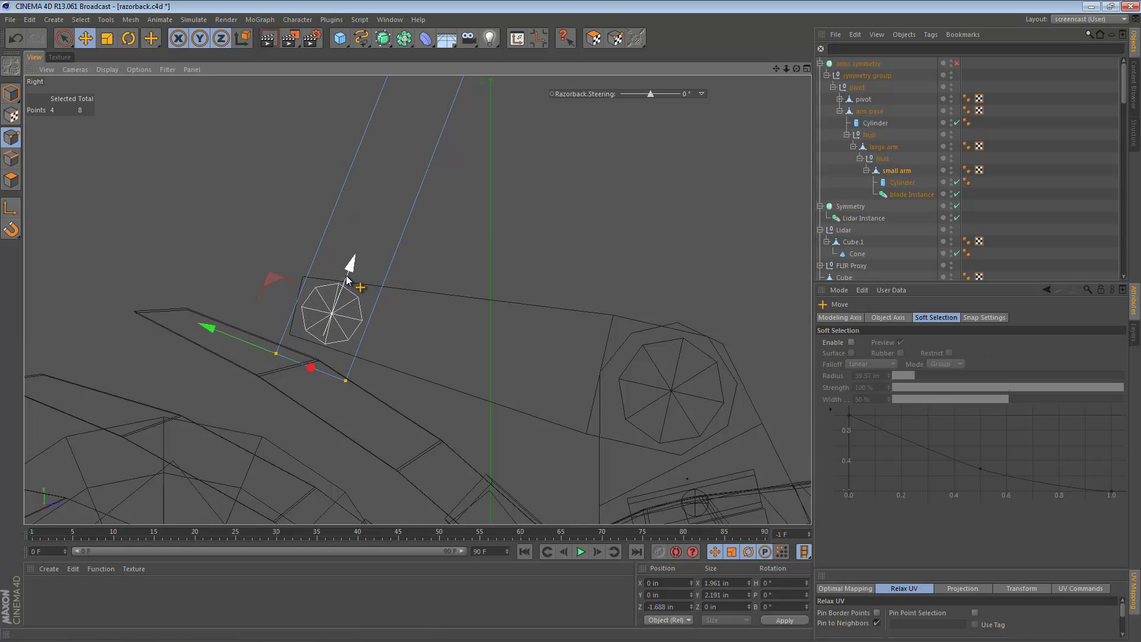
{"action": "mouse_move", "coordinate": [350, 266]}
{"action": "left_mouse_down"}
{"action": "mouse_move", "coordinate": [366, 257]}
{"action": "mouse_move", "coordinate": [351, 271]}
{"action": "left_mouse_up"}
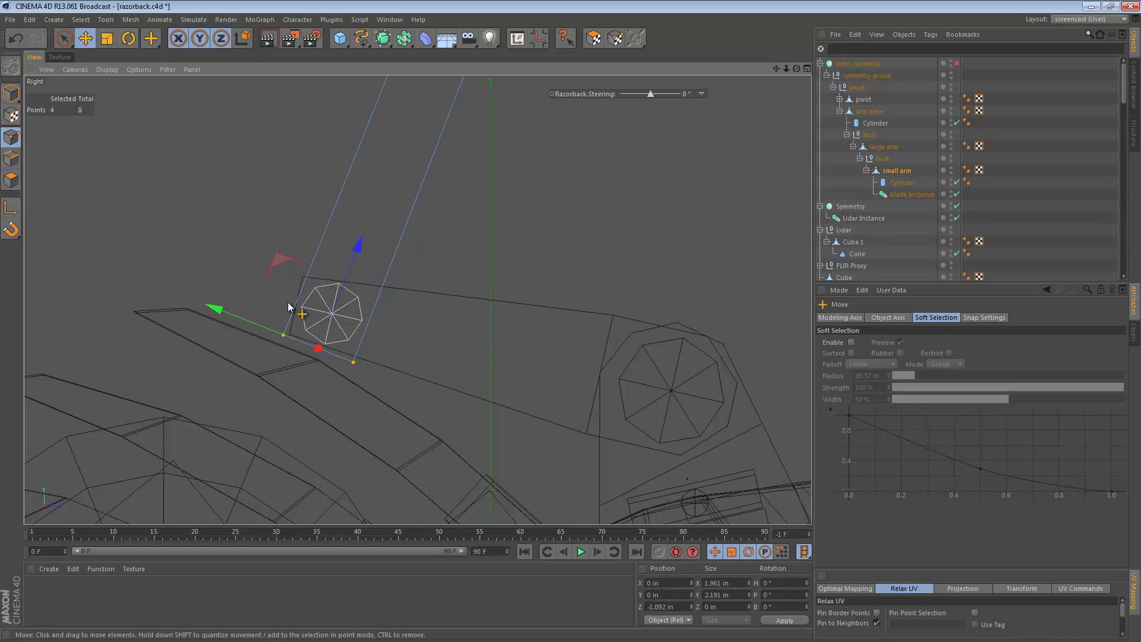
{"action": "key", "text": "t"}
{"action": "left_click_drag", "start_coordinate": [237, 313], "coordinate": [236, 316]}
{"action": "scroll", "coordinate": [356, 325], "scroll_direction": "up", "scroll_amount": 3}
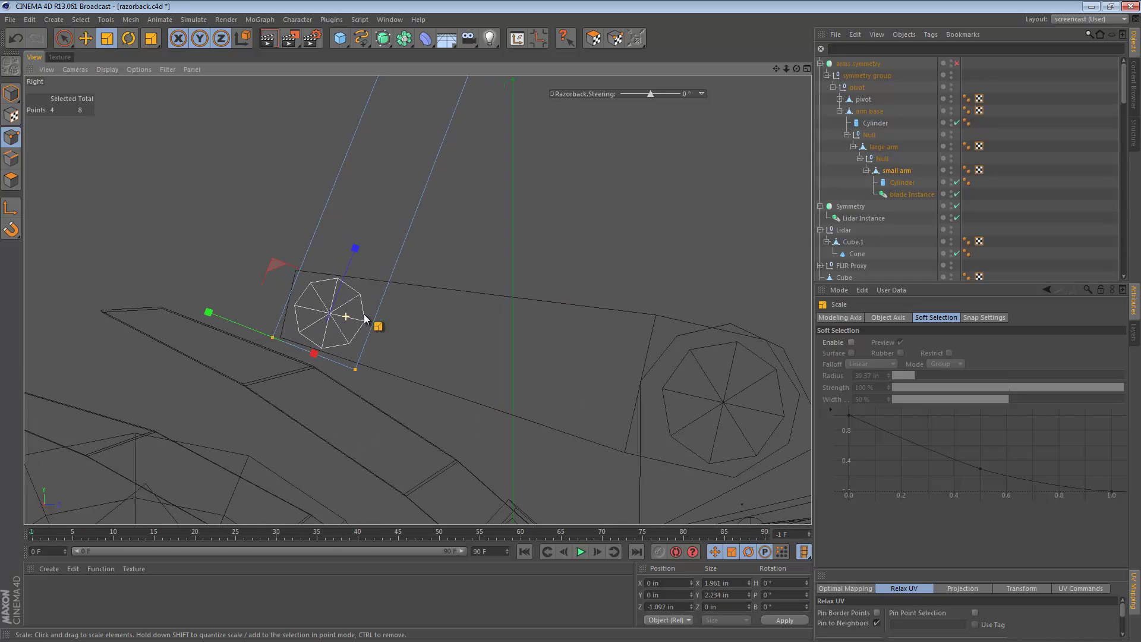
Step: Cut an edge loop across the small arm just above the joint cylinder, at an offset of about 86%
{"action": "key", "text": "k"}
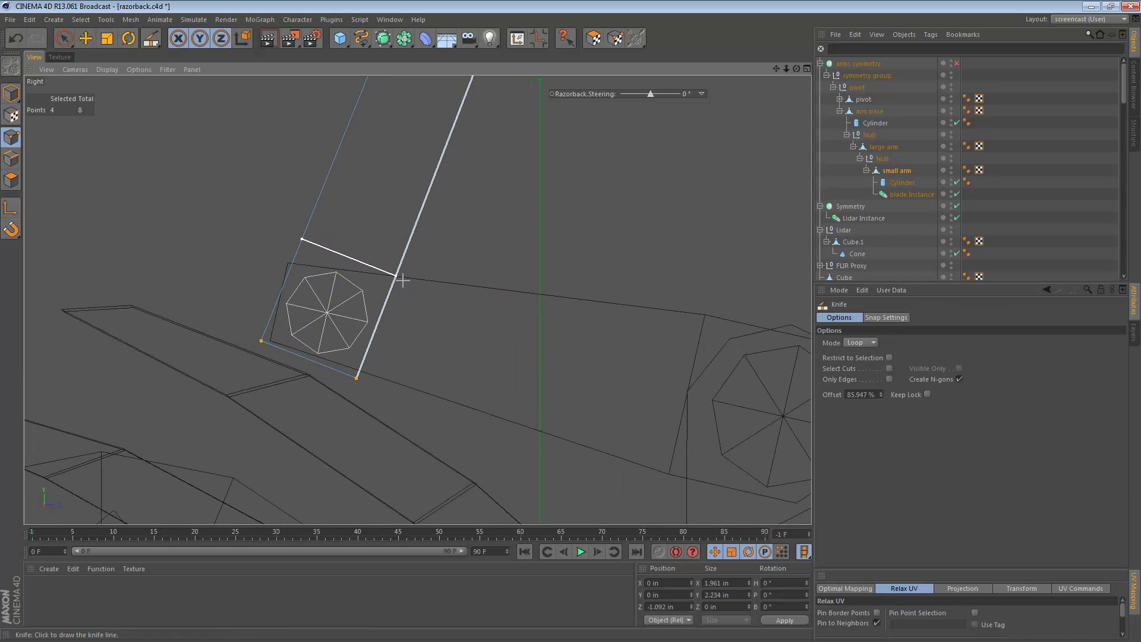
{"action": "right_click_drag", "start_coordinate": [414, 278], "coordinate": [288, 277], "text": "alt"}
{"action": "middle_click_drag", "start_coordinate": [312, 288], "coordinate": [259, 356], "text": "alt"}
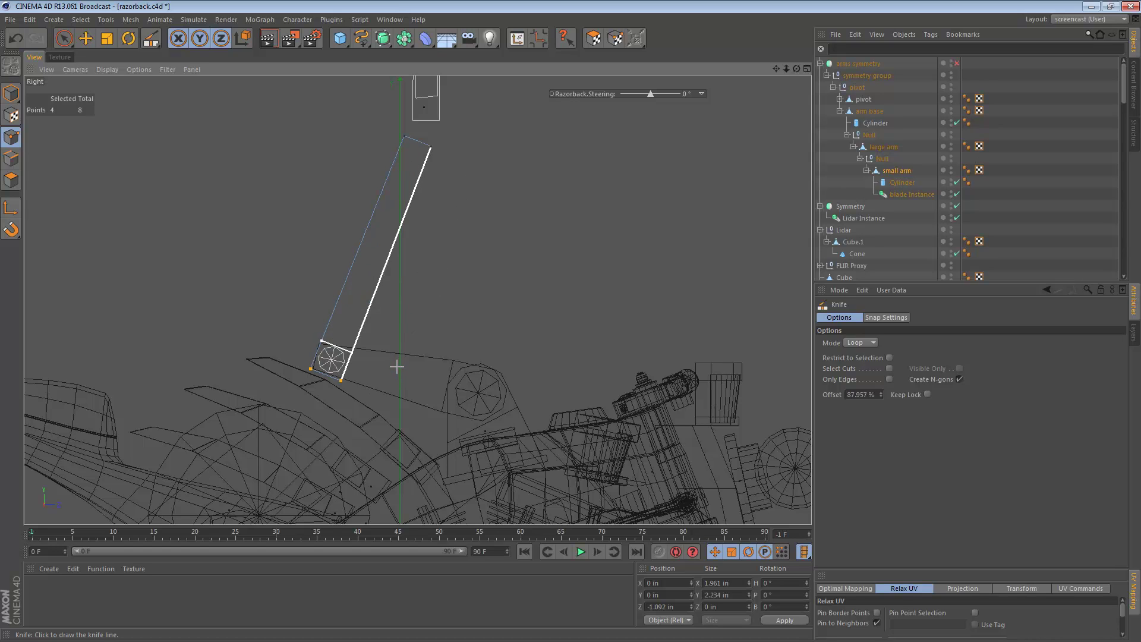
{"action": "scroll", "coordinate": [399, 365], "scroll_direction": "up", "scroll_amount": 5}
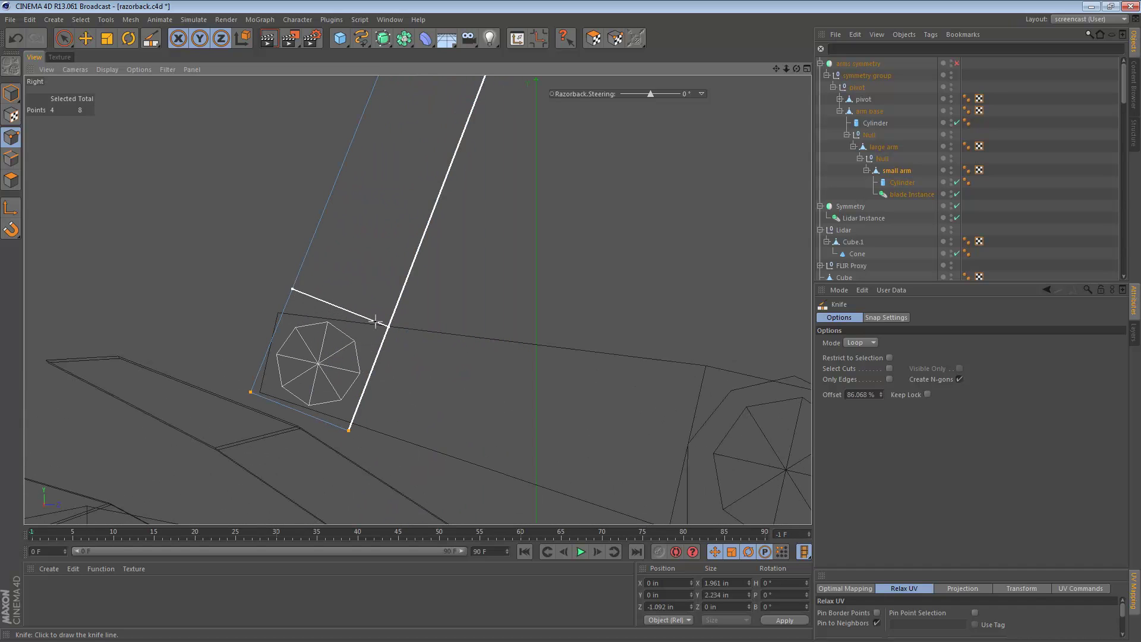
{"action": "left_click", "coordinate": [375, 321]}
{"action": "scroll", "coordinate": [314, 362], "scroll_direction": "down", "scroll_amount": 2}
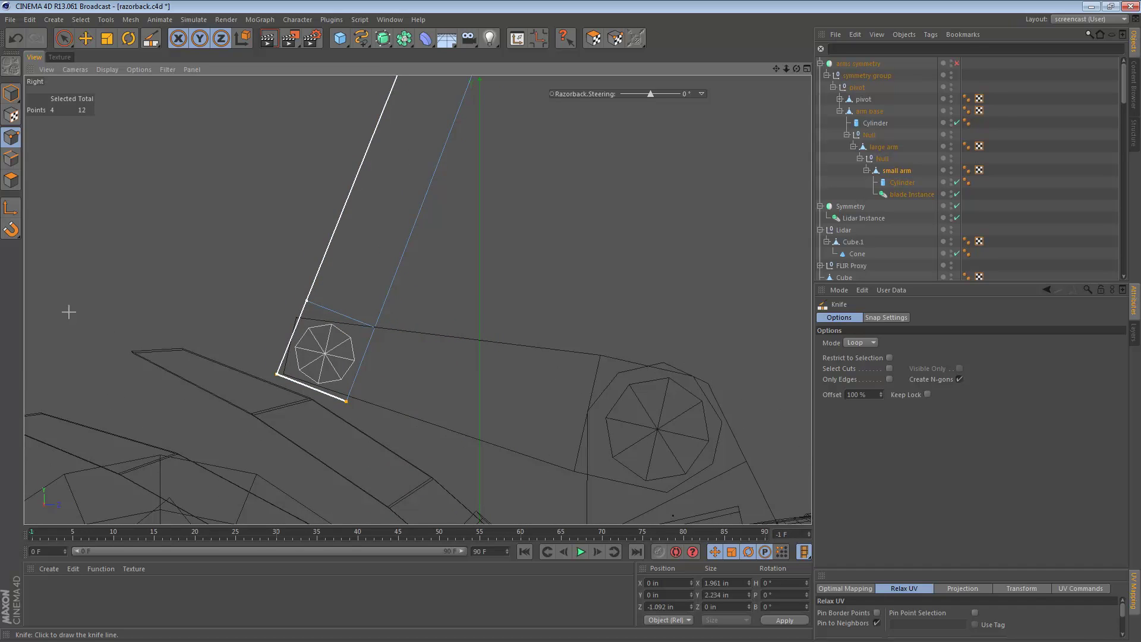
Step: Bevel the two corner edges at the small arm's lower joint end with an inner offset of about 0.75 in
{"action": "left_click", "coordinate": [11, 159]}
{"action": "left_click_drag", "start_coordinate": [298, 389], "coordinate": [317, 369]}
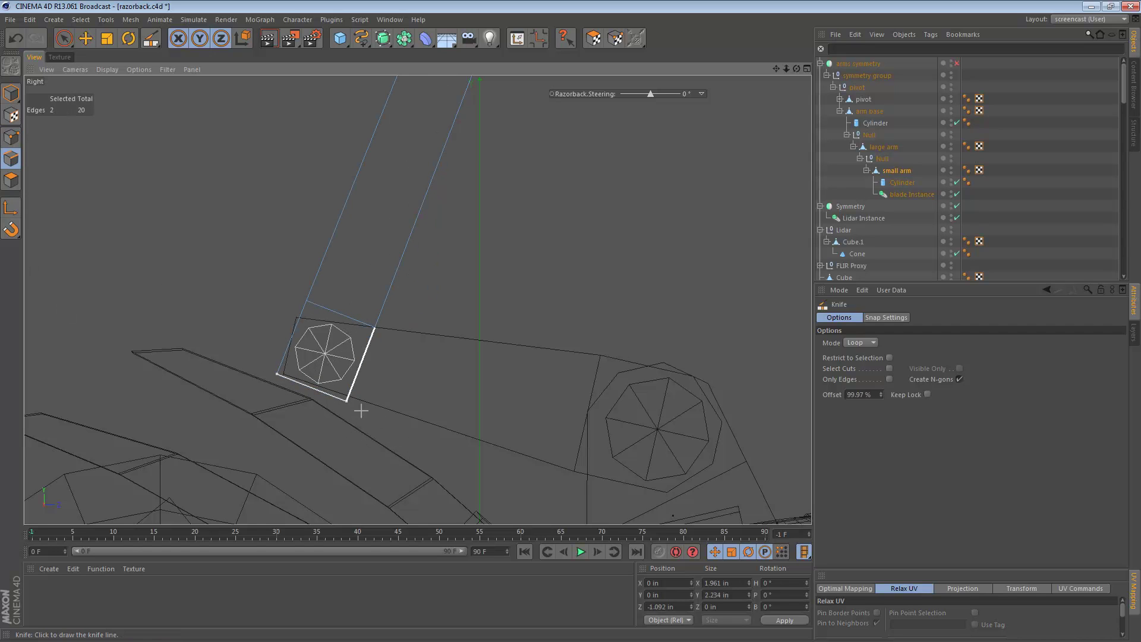
{"action": "right_click", "coordinate": [380, 357]}
{"action": "left_click", "coordinate": [439, 588]}
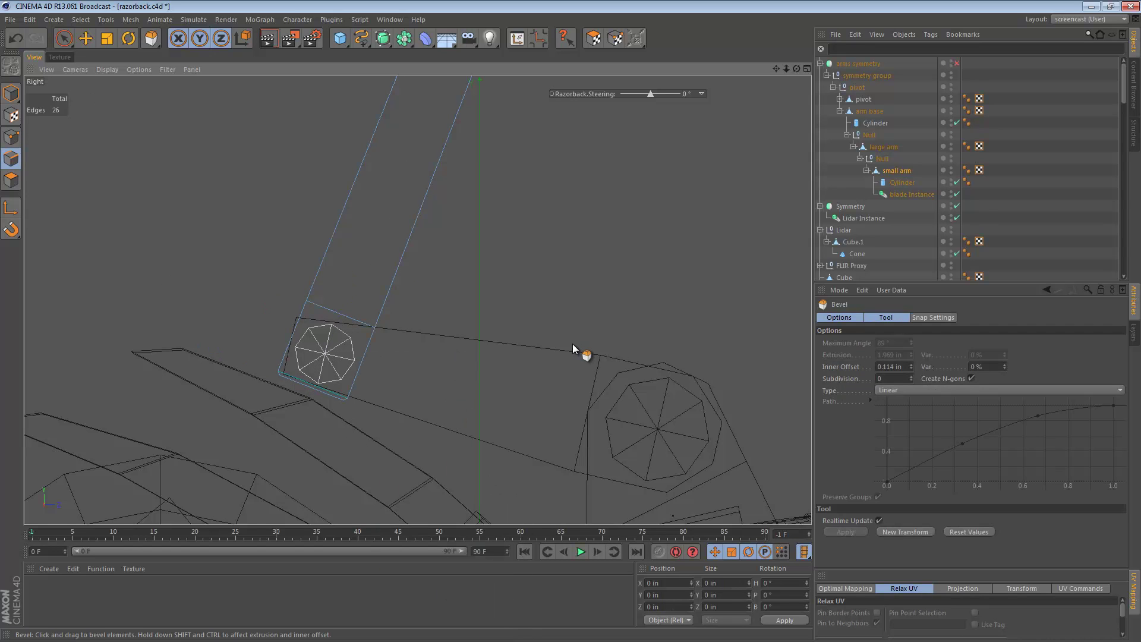
{"action": "left_click_drag", "start_coordinate": [572, 344], "coordinate": [572, 345]}
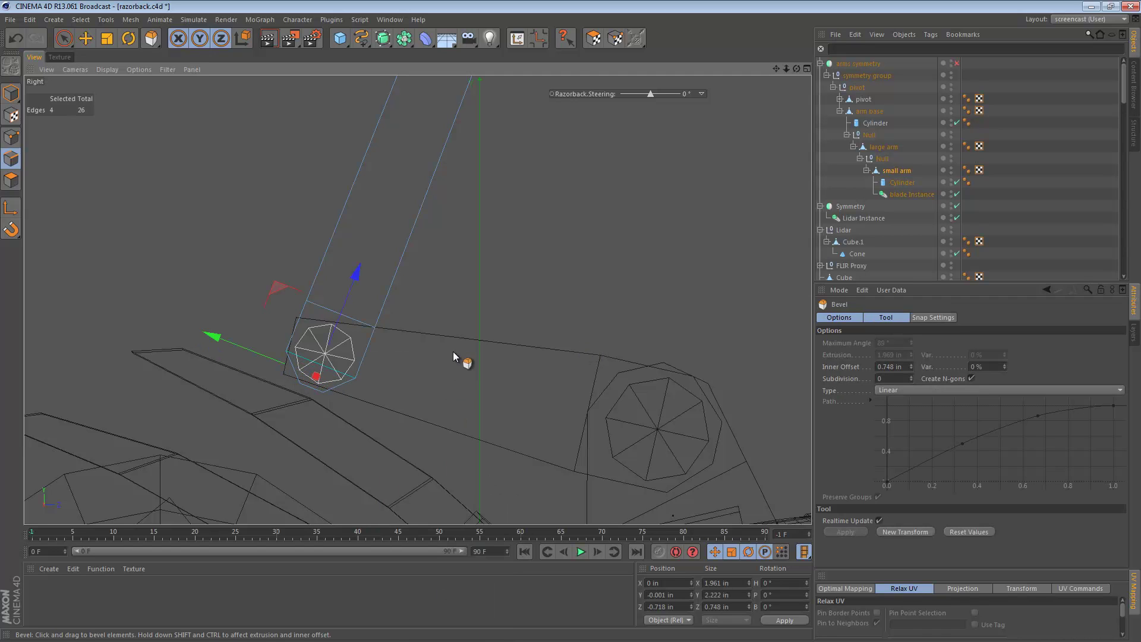
Step: Select the two corner edges at the large arm's narrow end and bevel them to round the tip around the cylinder
{"action": "left_click", "coordinate": [890, 147]}
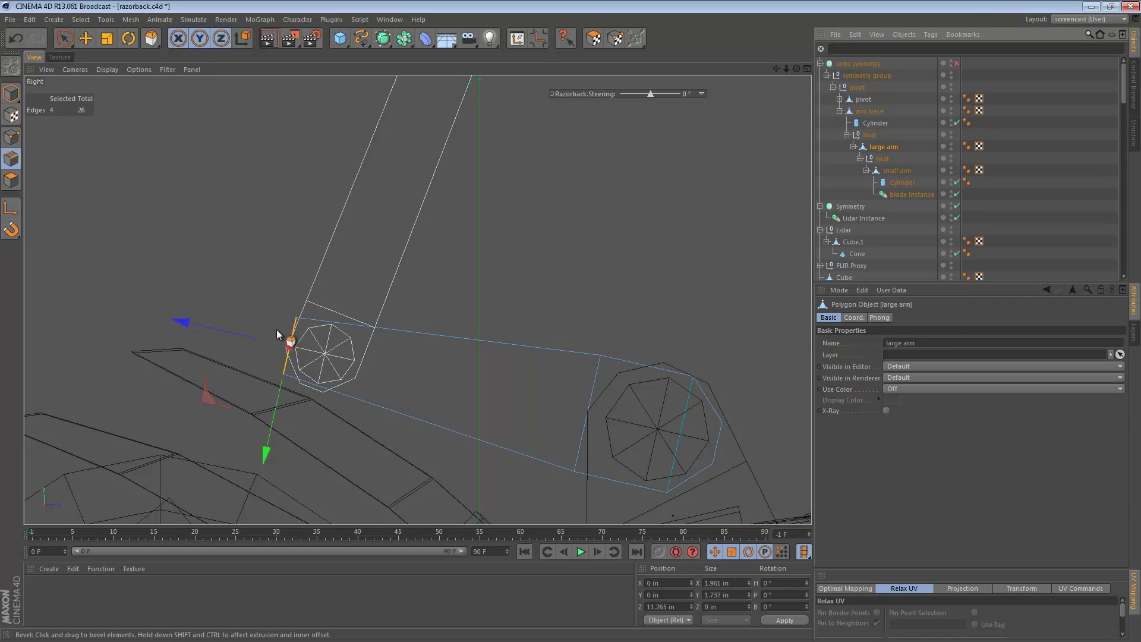
{"action": "left_click_drag", "start_coordinate": [344, 345], "coordinate": [351, 350]}
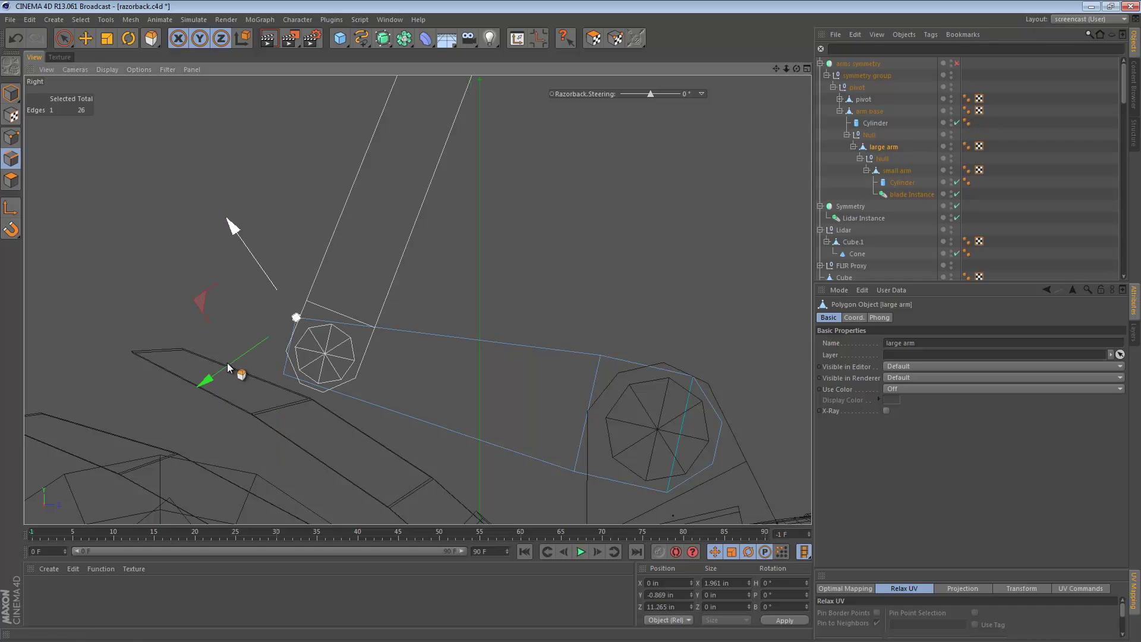
{"action": "left_click_drag", "start_coordinate": [227, 362], "coordinate": [337, 415], "text": "shift"}
{"action": "left_click_drag", "start_coordinate": [572, 345], "coordinate": [579, 345]}
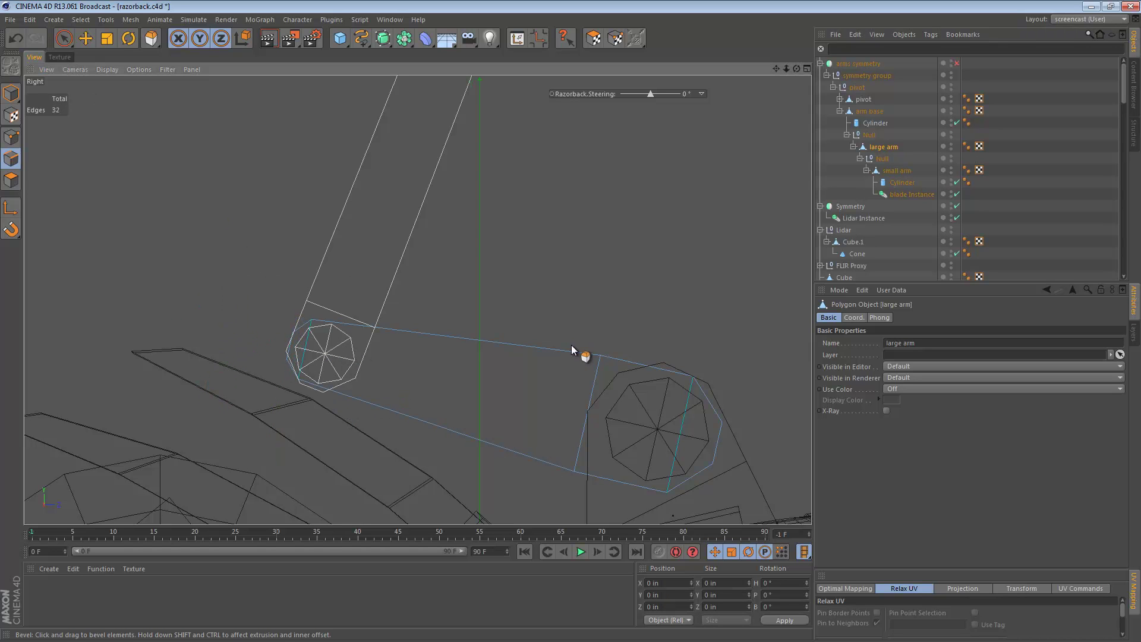
Step: Move the small arm's joint cylinder to about -1.17 in in X and lengthen it to about 4.64 in so it spans both arms
{"action": "key", "text": "F1"}
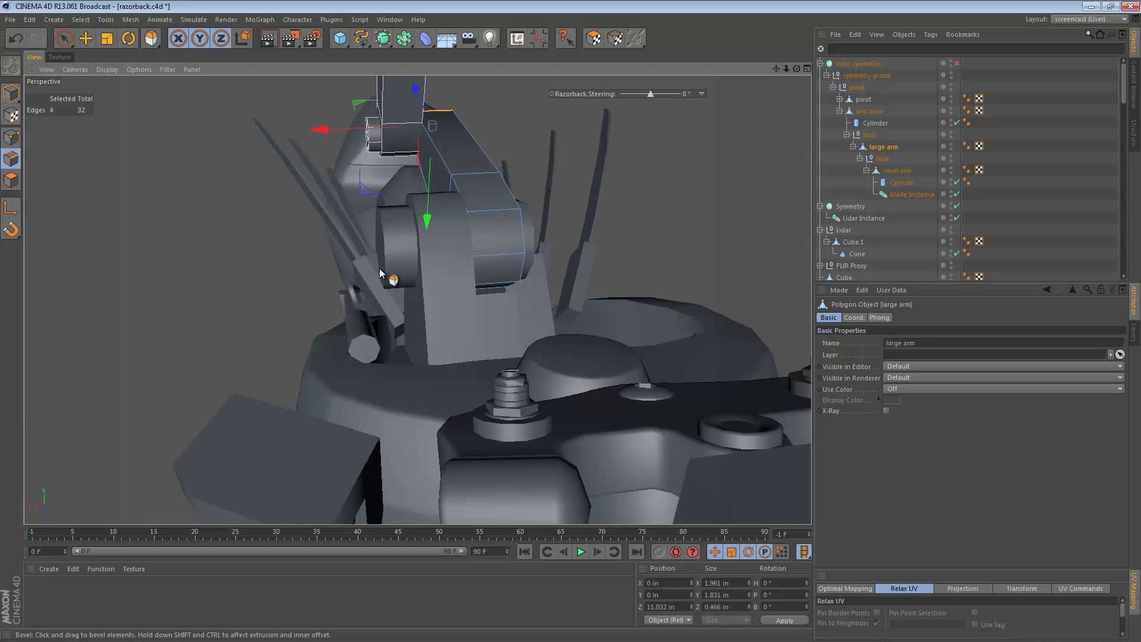
{"action": "left_click_drag", "start_coordinate": [423, 129], "coordinate": [92, 322], "text": "alt"}
{"action": "right_click_drag", "start_coordinate": [383, 320], "coordinate": [414, 328], "text": "alt"}
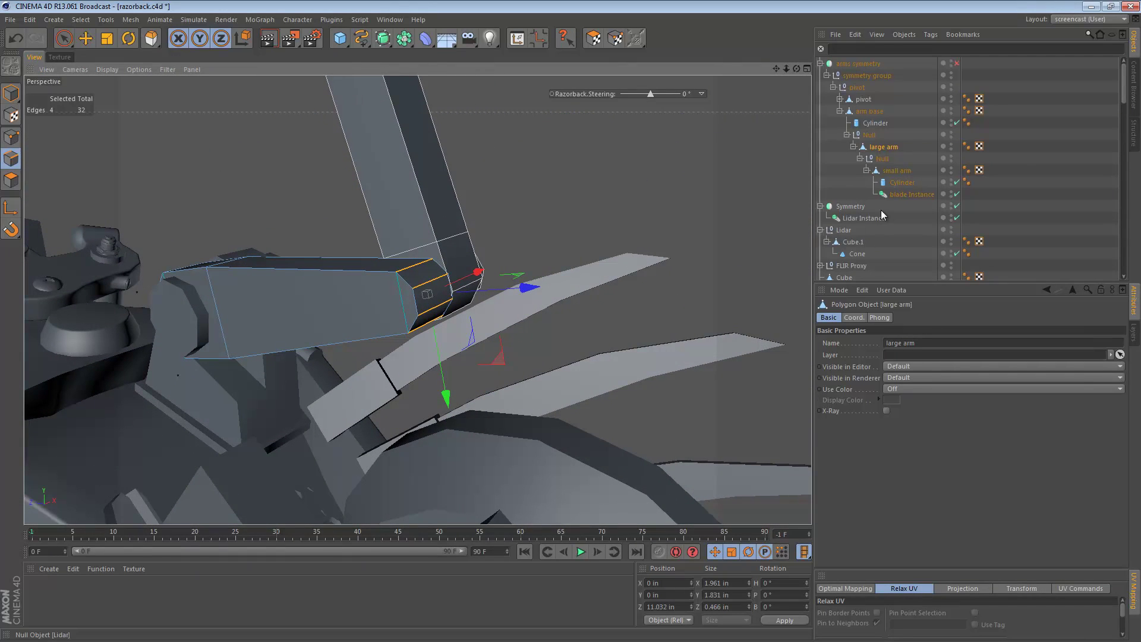
{"action": "left_click", "coordinate": [901, 183]}
{"action": "left_click", "coordinate": [86, 38]}
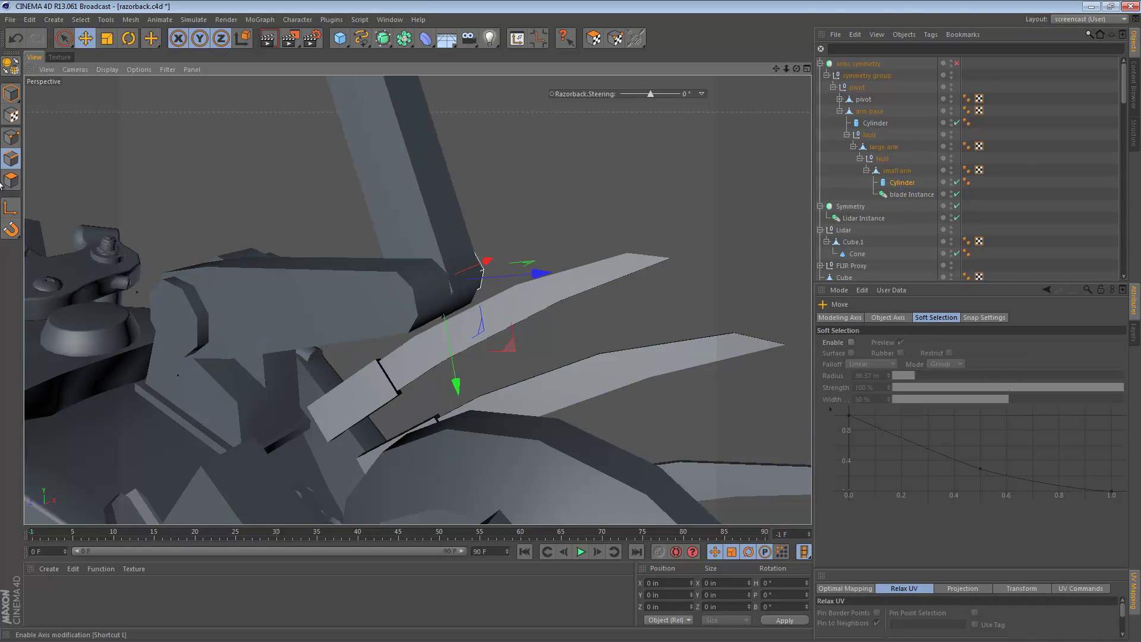
{"action": "left_click", "coordinate": [11, 93]}
{"action": "left_click_drag", "start_coordinate": [488, 260], "coordinate": [303, 305]}
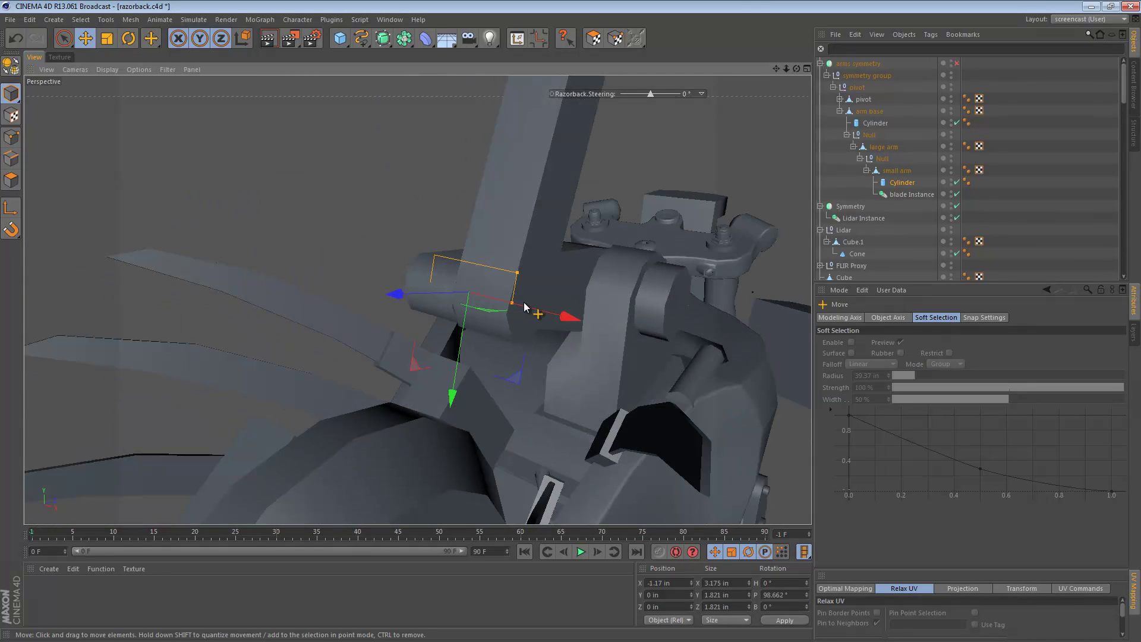
{"action": "left_click_drag", "start_coordinate": [523, 311], "coordinate": [479, 284]}
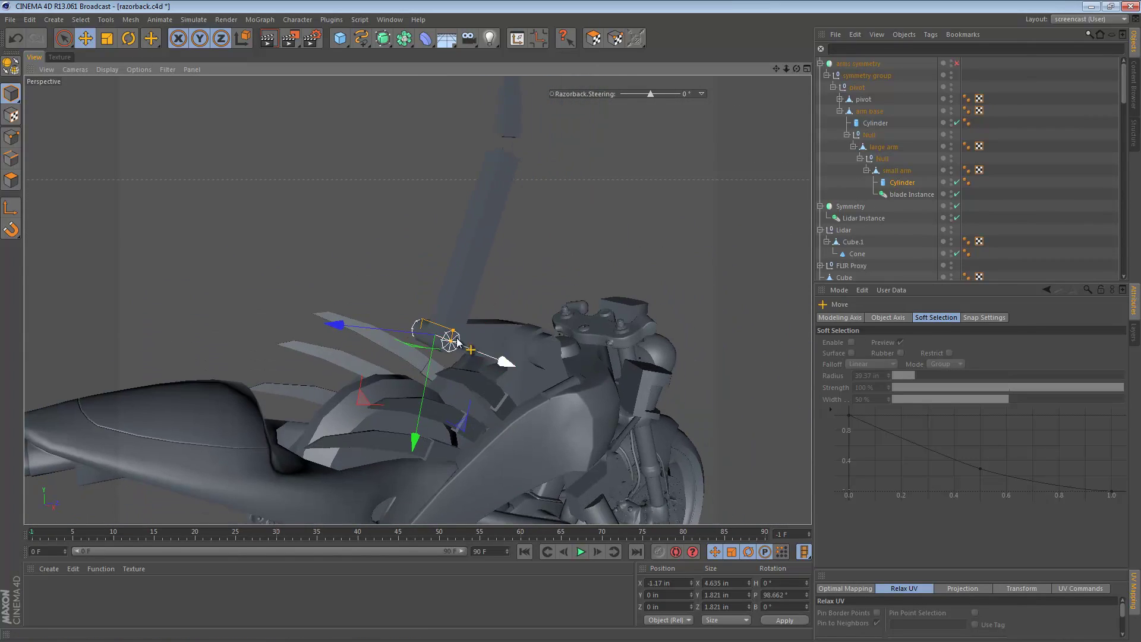
Step: Scale up the null holding the large arm slightly so both arms grow around the arm base joint
{"action": "middle_click", "coordinate": [480, 229]}
{"action": "middle_click", "coordinate": [249, 420]}
{"action": "middle_click_drag", "start_coordinate": [443, 321], "coordinate": [394, 470], "text": "alt"}
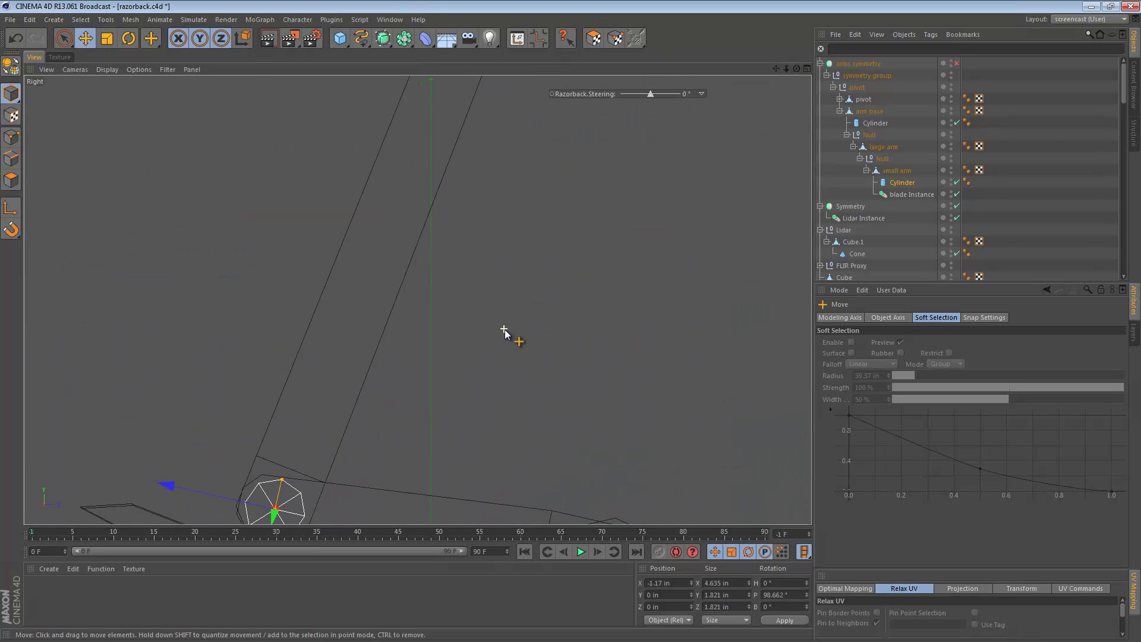
{"action": "right_click_drag", "start_coordinate": [504, 330], "coordinate": [429, 340], "text": "alt"}
{"action": "middle_click_drag", "start_coordinate": [419, 334], "coordinate": [360, 315], "text": "alt"}
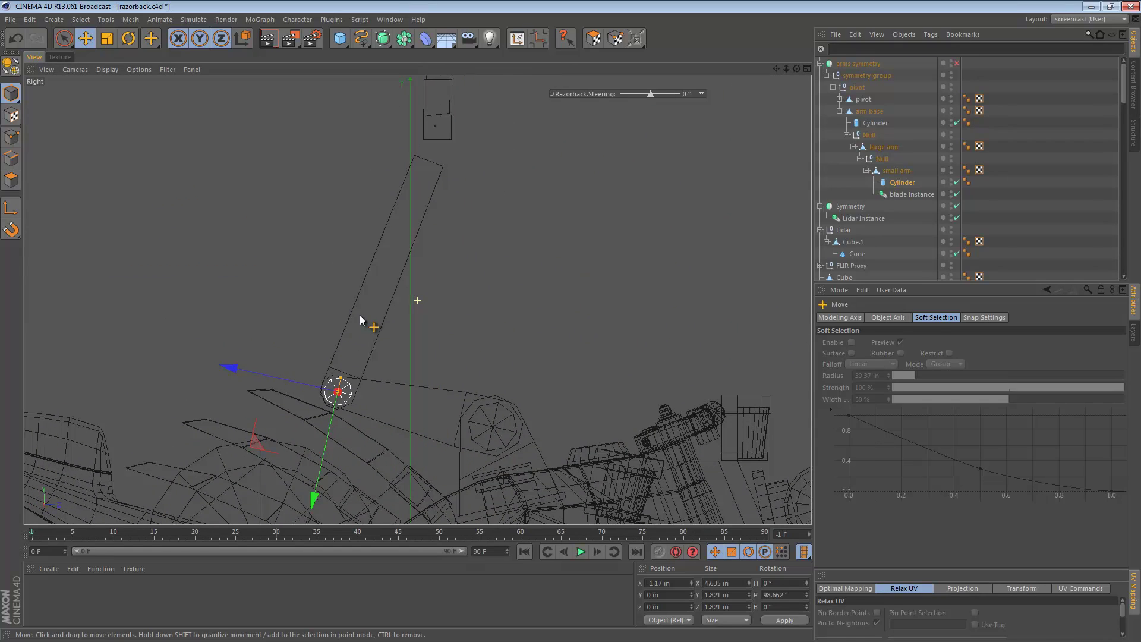
{"action": "left_click", "coordinate": [895, 170]}
{"action": "scroll", "coordinate": [582, 208], "scroll_direction": "down", "scroll_amount": 5}
{"action": "scroll", "coordinate": [625, 214], "scroll_direction": "up", "scroll_amount": 8}
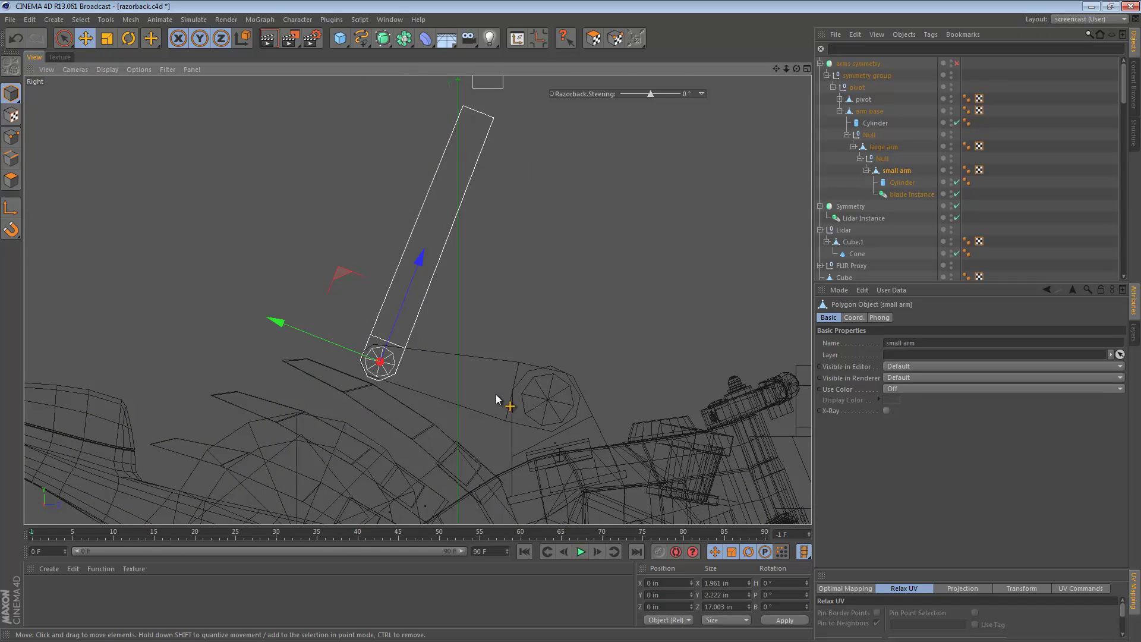
{"action": "left_click", "coordinate": [863, 112]}
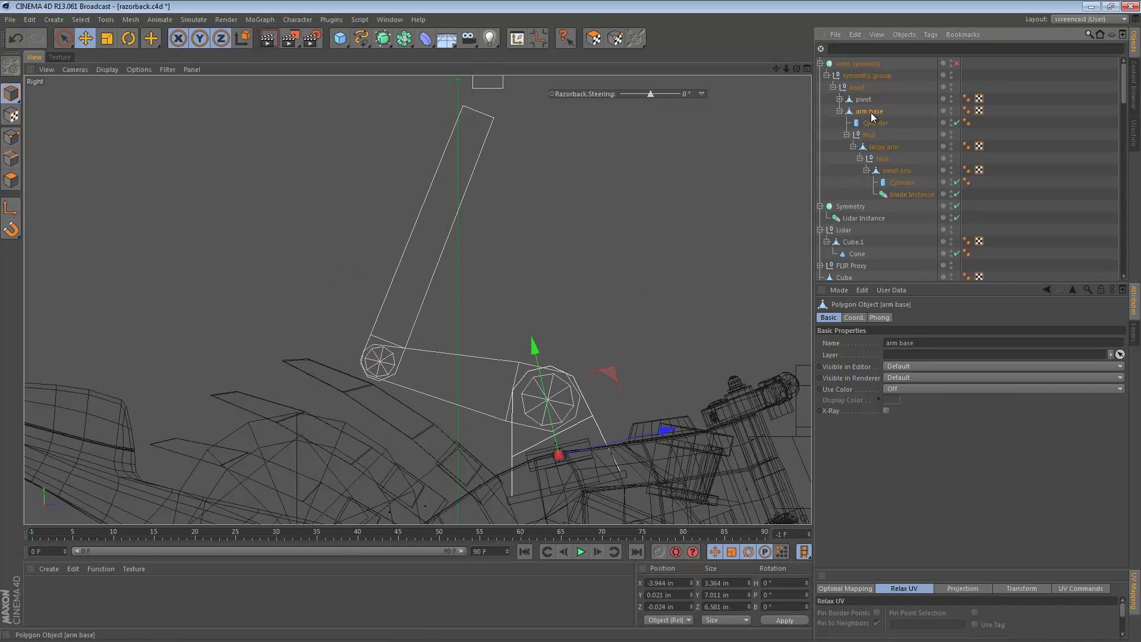
{"action": "left_click", "coordinate": [876, 136]}
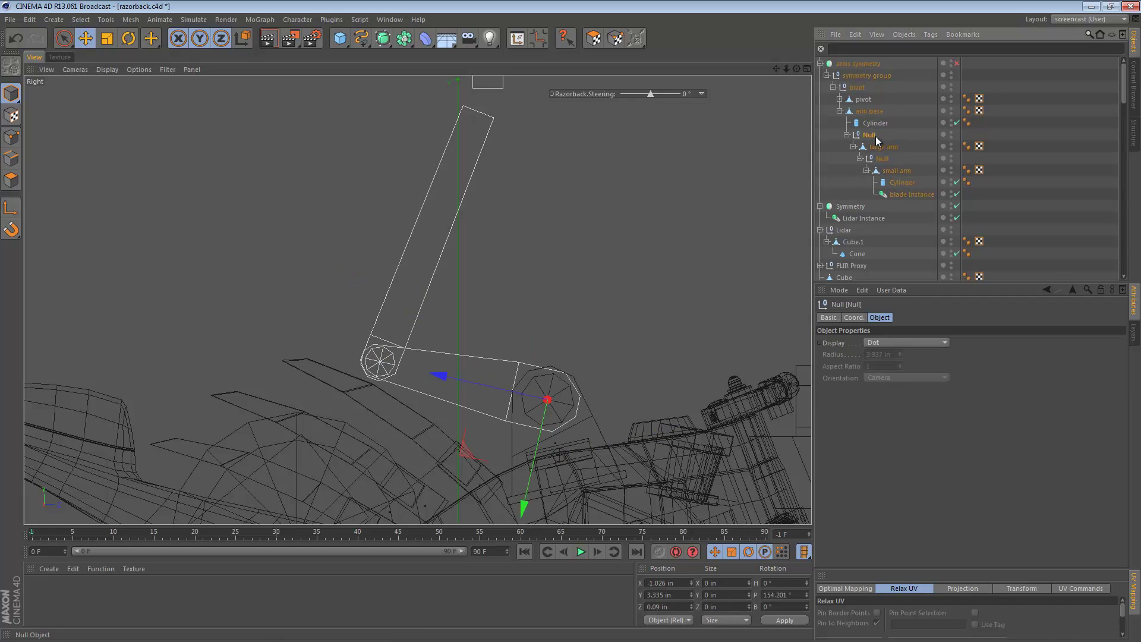
{"action": "left_click_drag", "start_coordinate": [608, 326], "coordinate": [648, 329]}
Step: Scale down the null holding the small arm and shift it to about 0.013 in in Y and 10.948 in in Z
{"action": "left_click", "coordinate": [881, 158]}
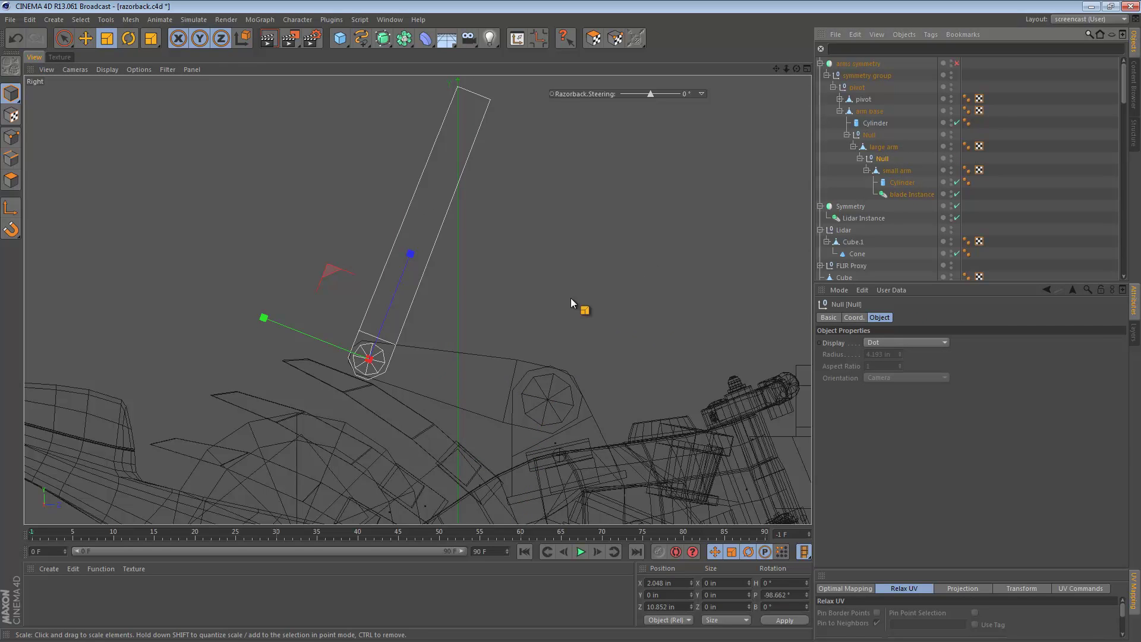
{"action": "left_click_drag", "start_coordinate": [489, 315], "coordinate": [504, 373]}
{"action": "scroll", "coordinate": [547, 362], "scroll_direction": "up", "scroll_amount": 5}
{"action": "key", "text": "e"}
{"action": "scroll", "coordinate": [537, 372], "scroll_direction": "down", "scroll_amount": 8}
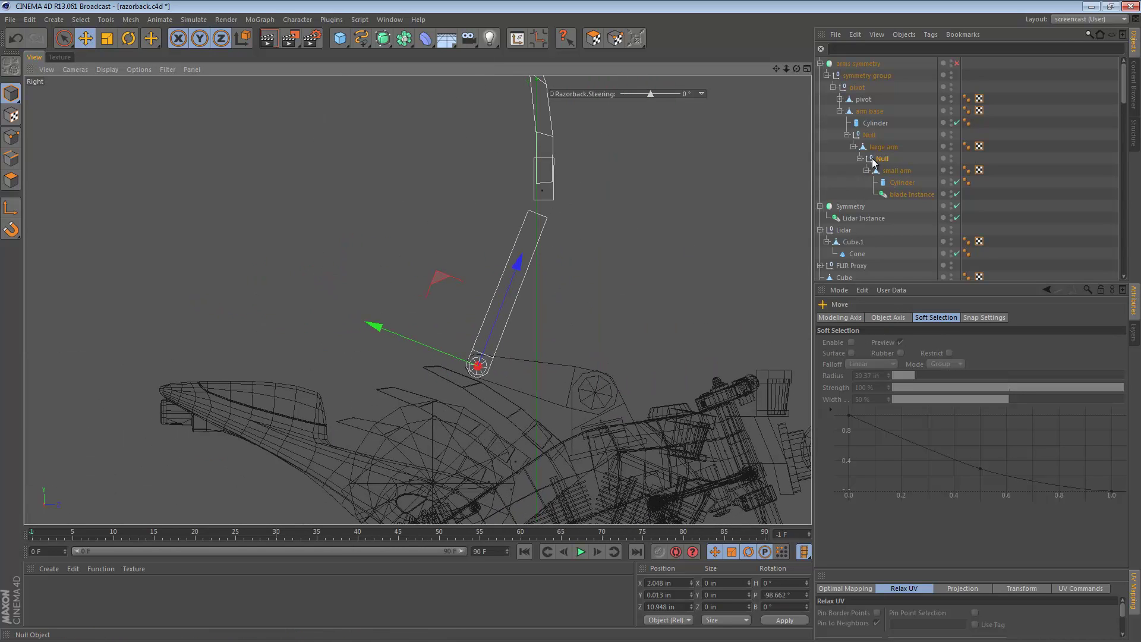
{"action": "middle_click_drag", "start_coordinate": [570, 238], "coordinate": [537, 227], "text": "alt"}
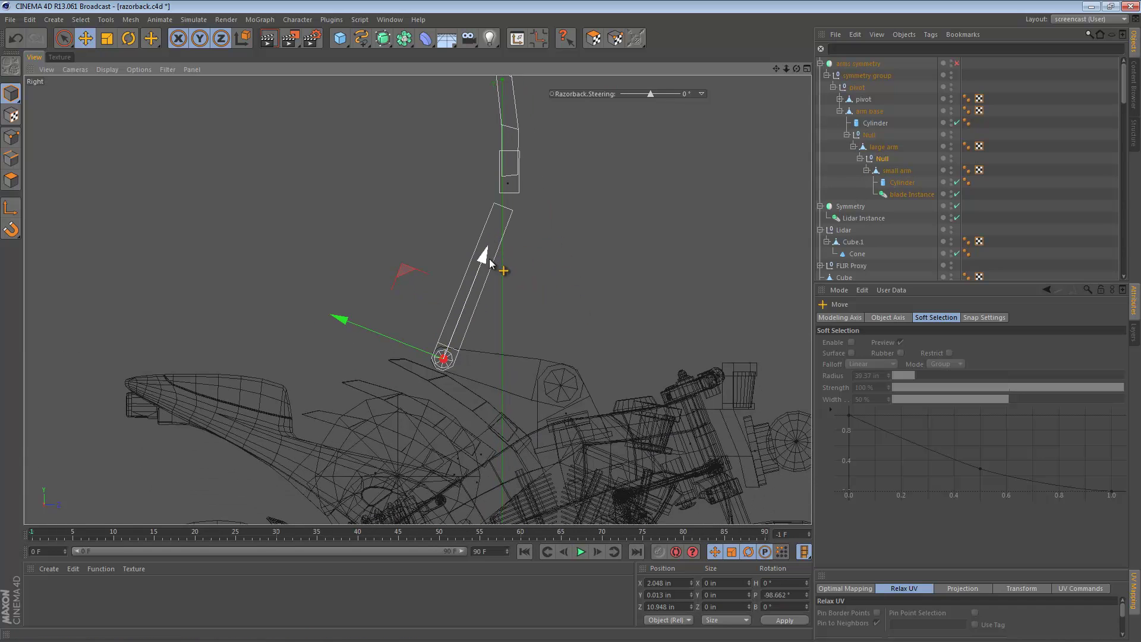
Step: Select the four points at the small arm's upper end and scale them to about 1.24 in in Y to taper the arm
{"action": "right_click_drag", "start_coordinate": [507, 265], "coordinate": [574, 262], "text": "alt"}
{"action": "middle_click_drag", "start_coordinate": [654, 259], "coordinate": [652, 205], "text": "alt"}
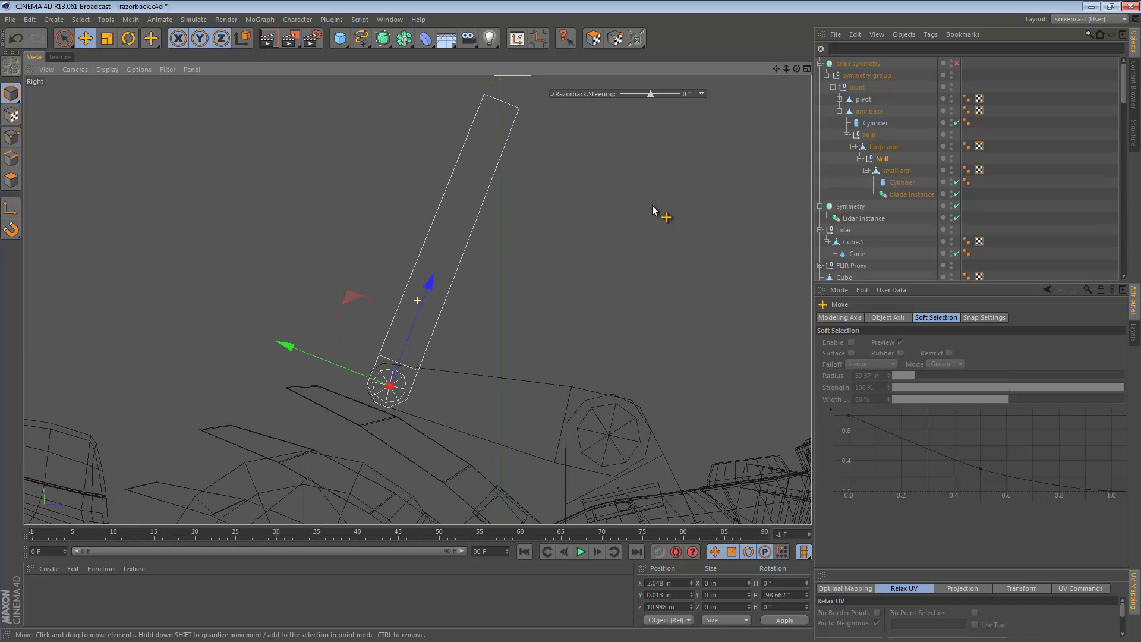
{"action": "left_click", "coordinate": [902, 183]}
{"action": "left_click", "coordinate": [897, 173]}
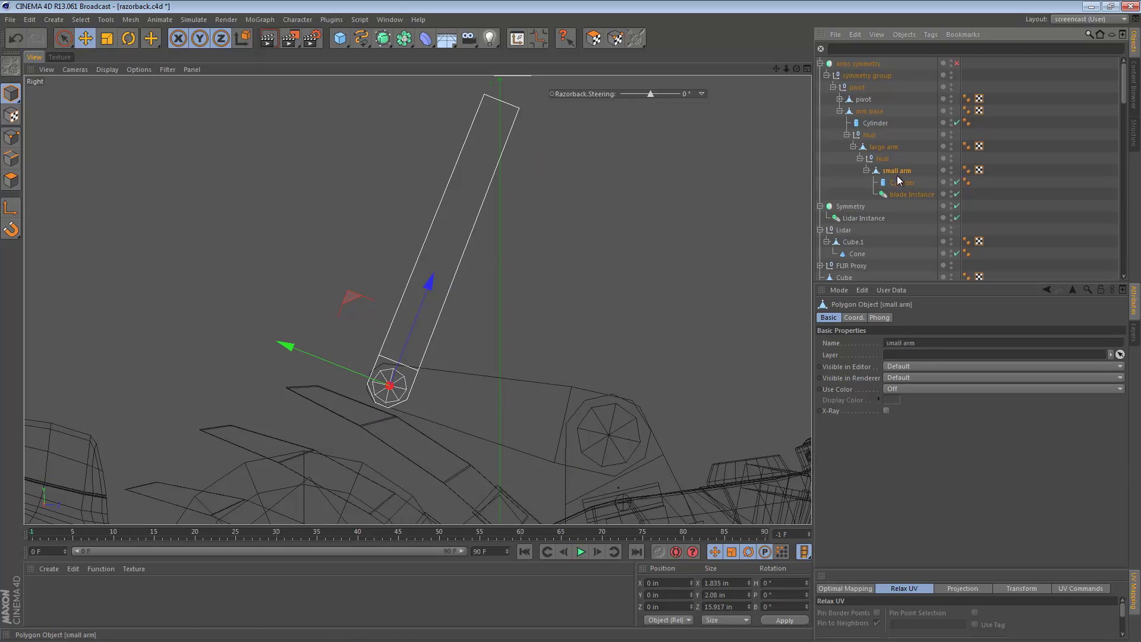
{"action": "left_click", "coordinate": [11, 139]}
{"action": "middle_click_drag", "start_coordinate": [484, 155], "coordinate": [462, 168], "text": "alt"}
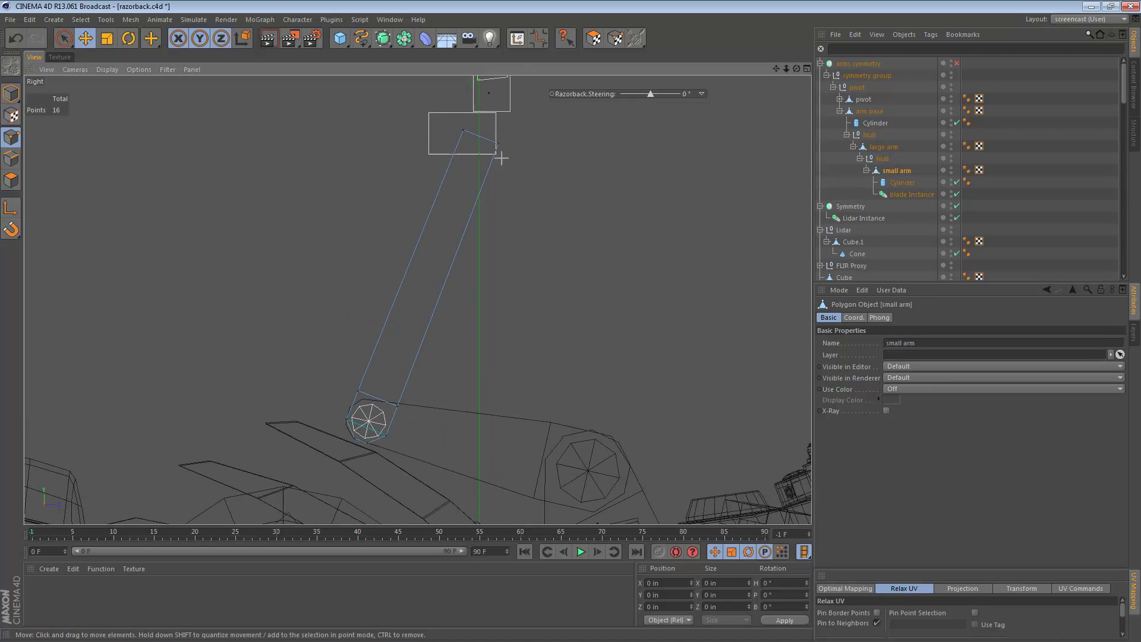
{"action": "key", "text": "t"}
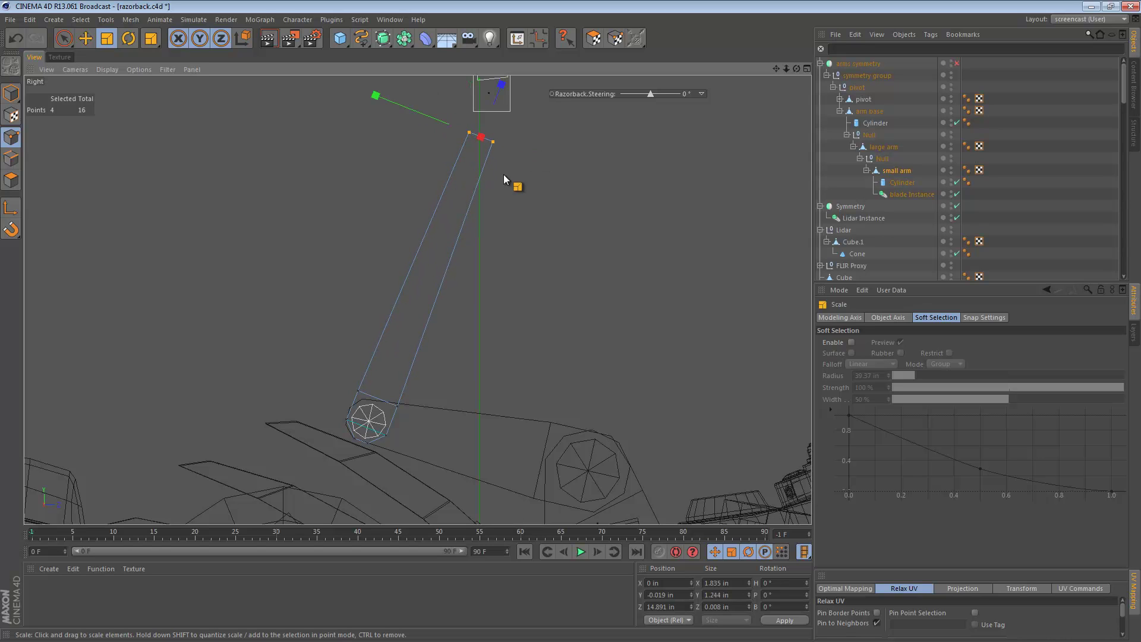
Step: Examine the tapered arm and its joints on the motorcycle from several angles
{"action": "key", "text": "F1"}
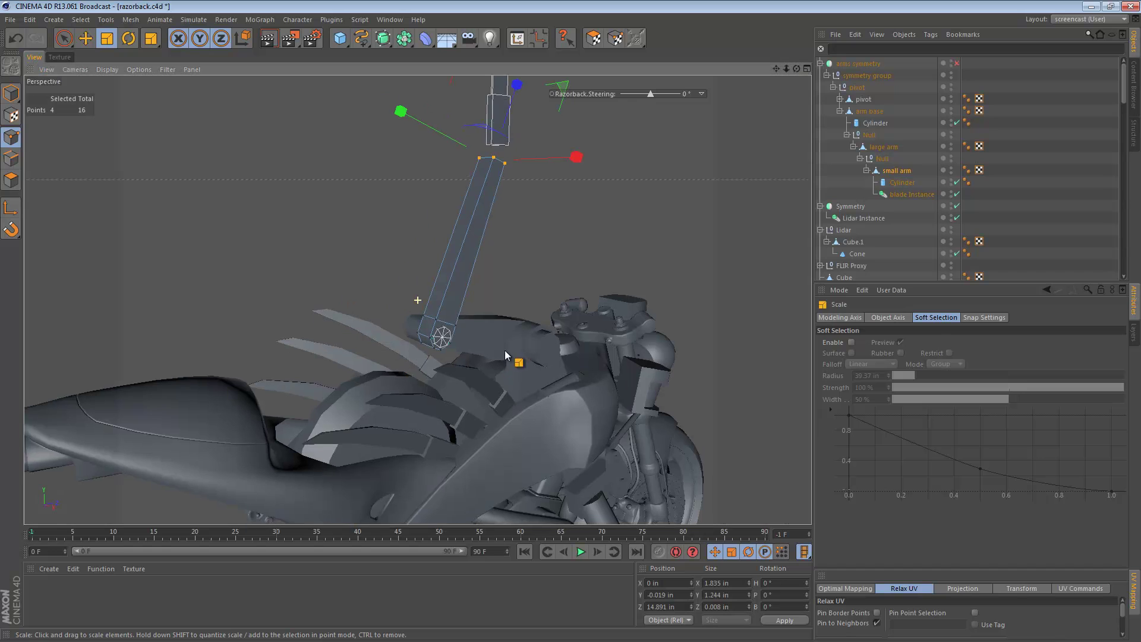
{"action": "mouse_move", "coordinate": [504, 351]}
{"action": "left_mouse_down", "text": "alt"}
{"action": "mouse_move", "coordinate": [444, 322]}
{"action": "mouse_move", "coordinate": [521, 354]}
{"action": "mouse_move", "coordinate": [418, 193]}
{"action": "left_mouse_up", "text": "alt"}
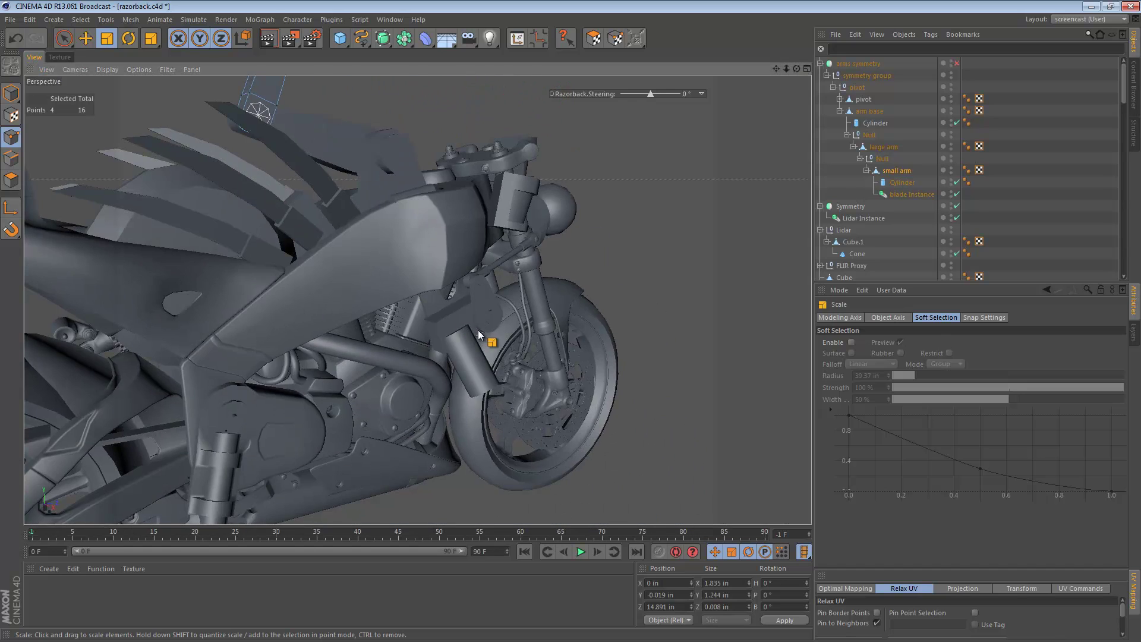
{"action": "left_click_drag", "start_coordinate": [470, 332], "coordinate": [284, 332], "text": "alt"}
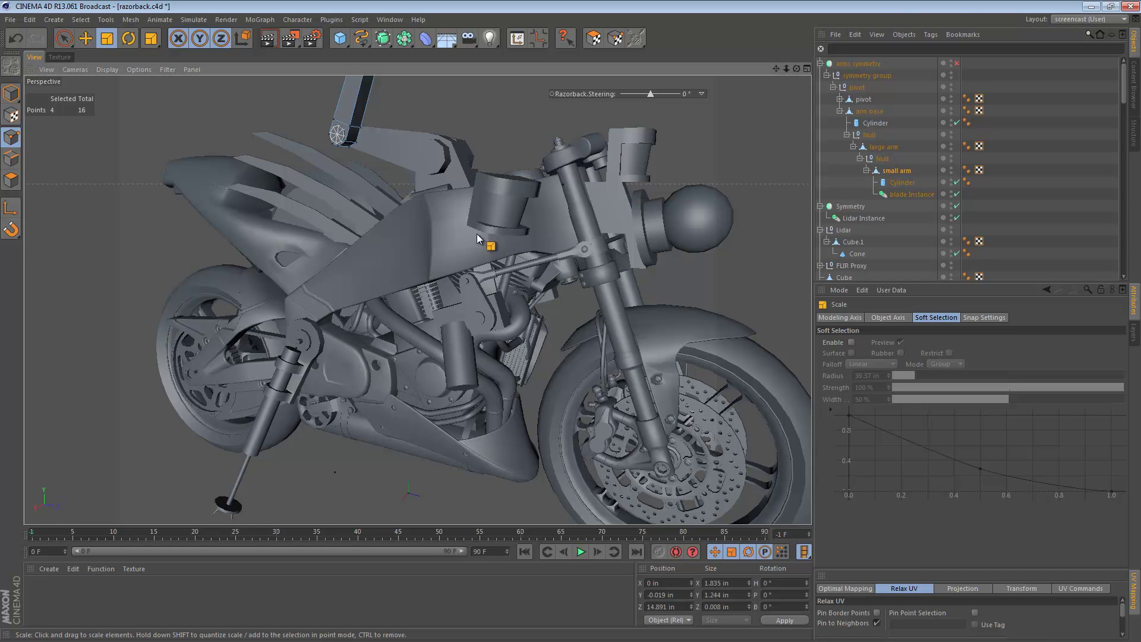
{"action": "left_click_drag", "start_coordinate": [476, 233], "coordinate": [392, 353], "text": "alt"}
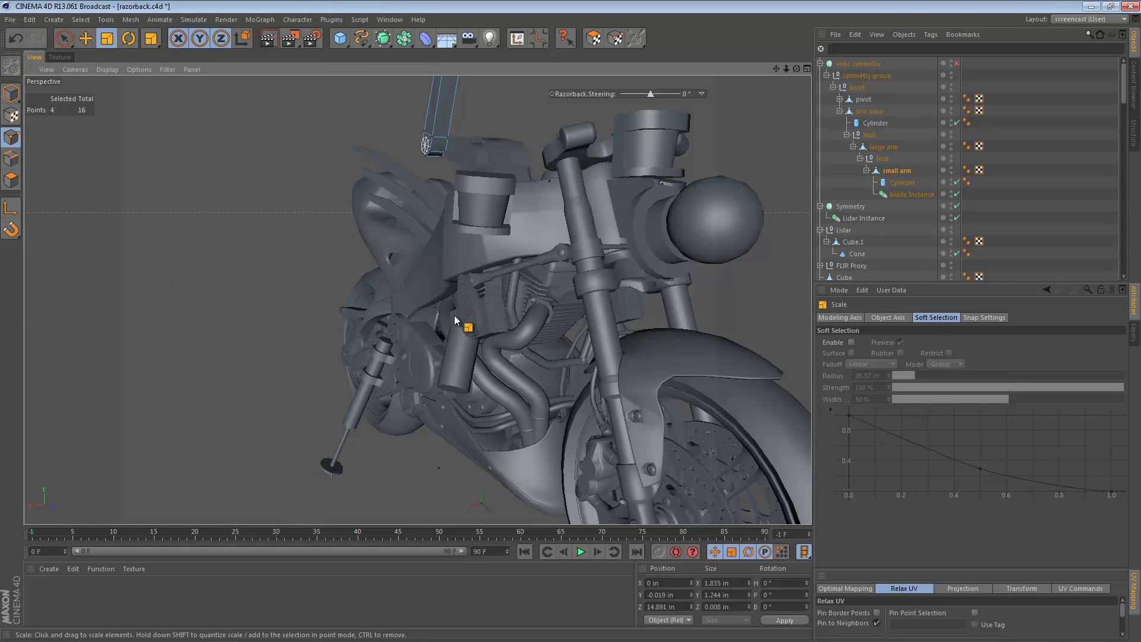
{"action": "left_click_drag", "start_coordinate": [465, 233], "coordinate": [510, 217], "text": "alt"}
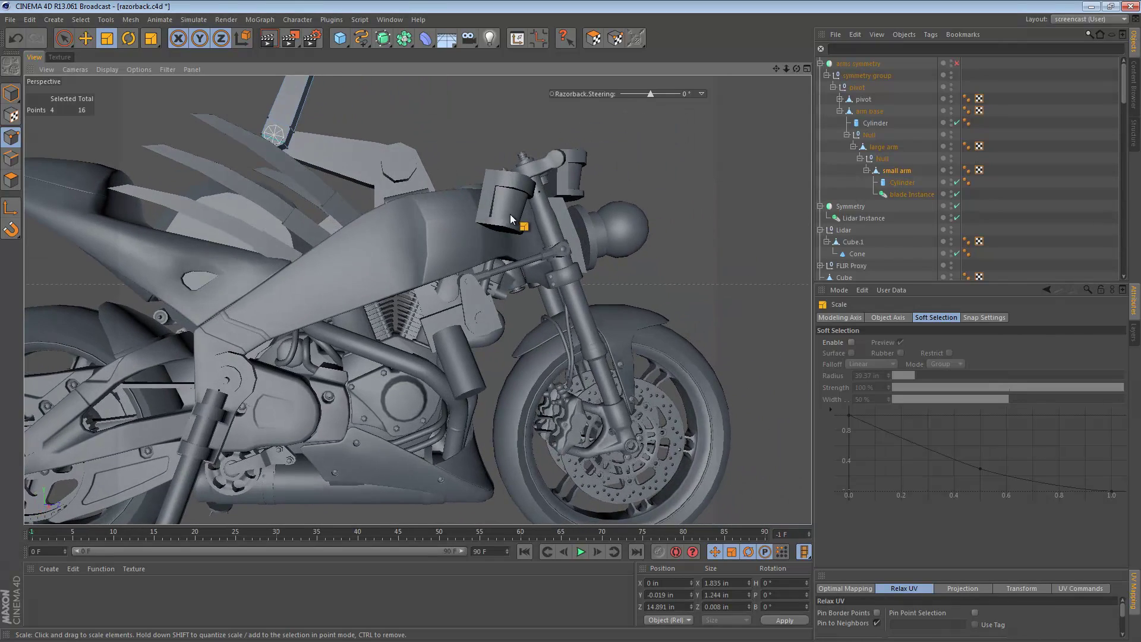
{"action": "middle_click_drag", "start_coordinate": [375, 225], "coordinate": [400, 337], "text": "alt"}
{"action": "right_click_drag", "start_coordinate": [404, 335], "coordinate": [508, 333], "text": "alt"}
{"action": "left_click_drag", "start_coordinate": [508, 333], "coordinate": [486, 341], "text": "alt"}
{"action": "left_click_drag", "start_coordinate": [512, 206], "coordinate": [406, 241], "text": "alt"}
Step: Move the arm base's cylinder out to about 4.4 in in X and enlarge its radius to about 2.04 in
{"action": "key", "text": "e"}
{"action": "left_click", "coordinate": [480, 217]}
{"action": "left_click_drag", "start_coordinate": [480, 215], "coordinate": [206, 204], "text": "alt"}
{"action": "left_click", "coordinate": [10, 97]}
{"action": "left_click", "coordinate": [467, 207]}
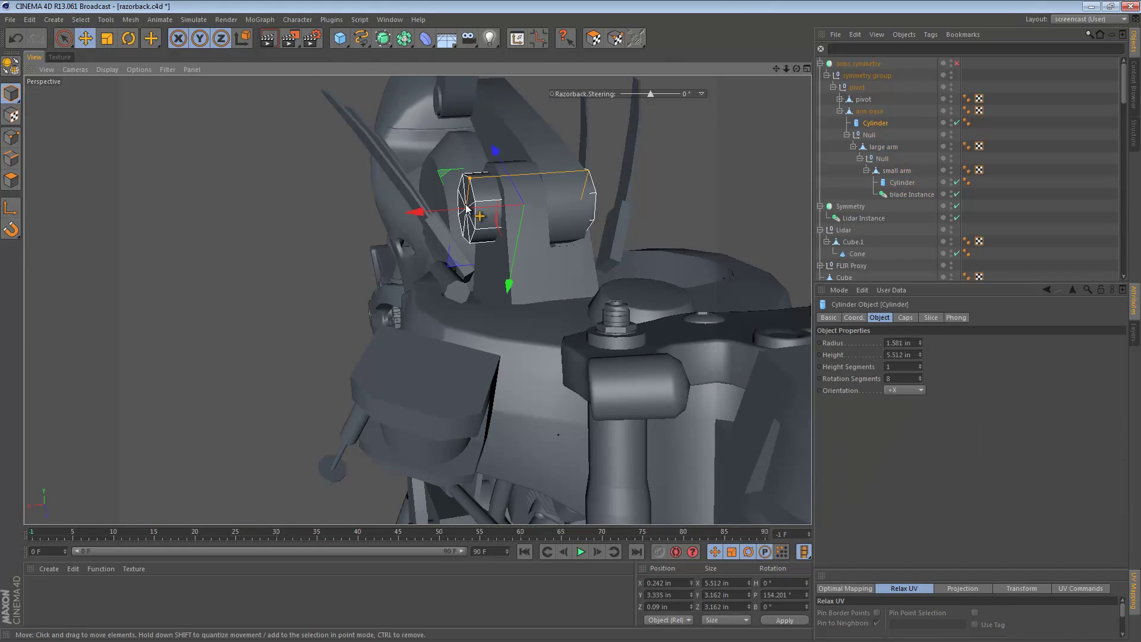
{"action": "left_click_drag", "start_coordinate": [450, 215], "coordinate": [356, 215]}
{"action": "mouse_move", "coordinate": [519, 215]}
{"action": "left_mouse_down", "text": "alt"}
{"action": "mouse_move", "coordinate": [590, 188]}
{"action": "mouse_move", "coordinate": [534, 224]}
{"action": "left_mouse_up", "text": "alt"}
{"action": "key", "text": "e"}
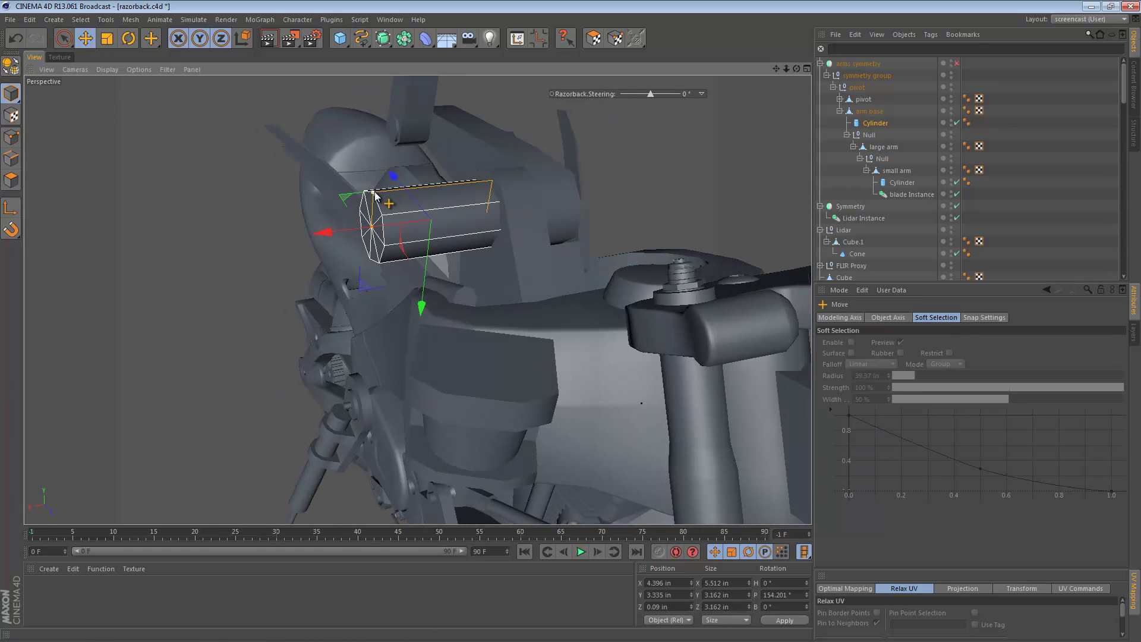
{"action": "left_click_drag", "start_coordinate": [375, 195], "coordinate": [422, 217]}
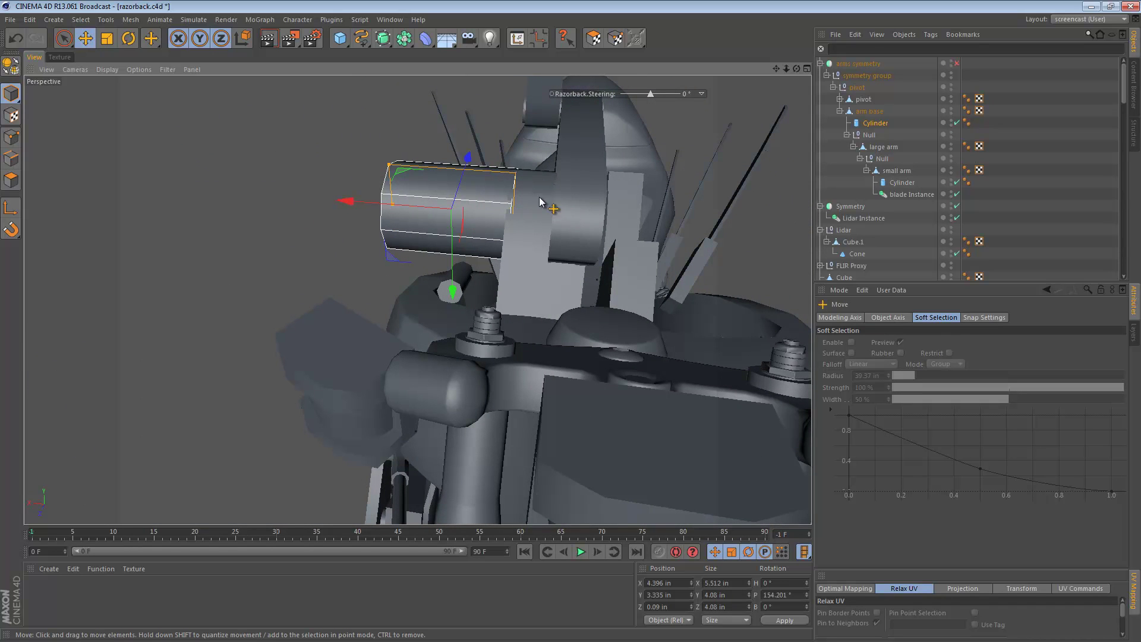
{"action": "left_click_drag", "start_coordinate": [525, 237], "coordinate": [699, 189], "text": "alt"}
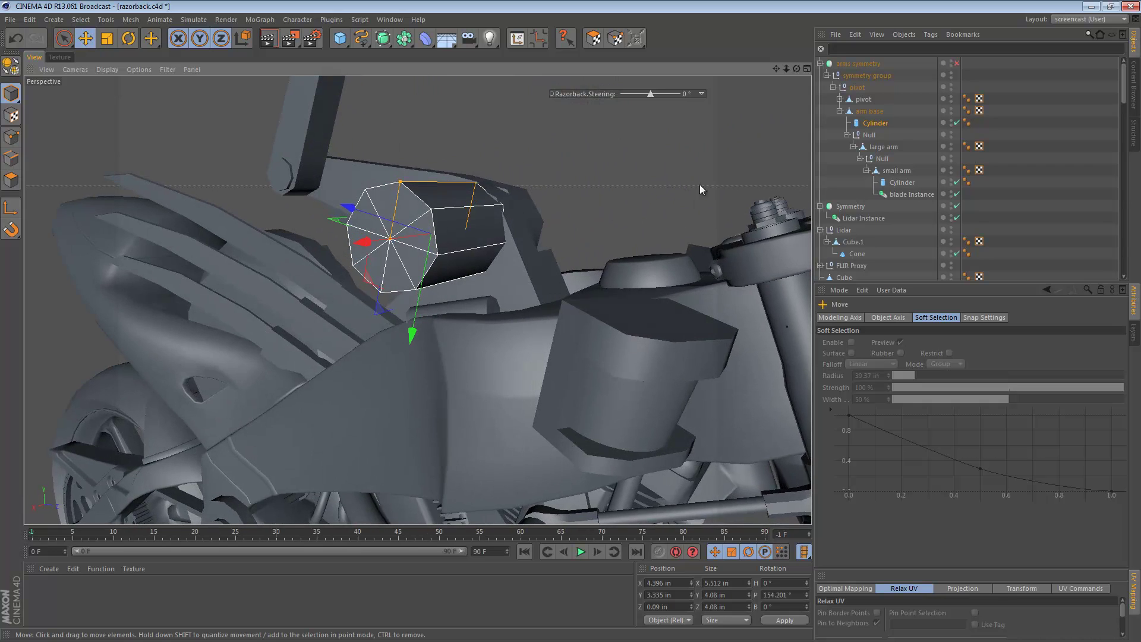
Step: Try rotating the whole pivot group that carries the arm
{"action": "left_click", "coordinate": [852, 90]}
{"action": "right_click_drag", "start_coordinate": [583, 199], "coordinate": [519, 212], "text": "alt"}
{"action": "left_click_drag", "start_coordinate": [520, 213], "coordinate": [416, 231], "text": "alt"}
{"action": "key", "text": "r"}
{"action": "left_click_drag", "start_coordinate": [481, 209], "coordinate": [454, 356]}
{"action": "key", "text": "ctrl+z"}
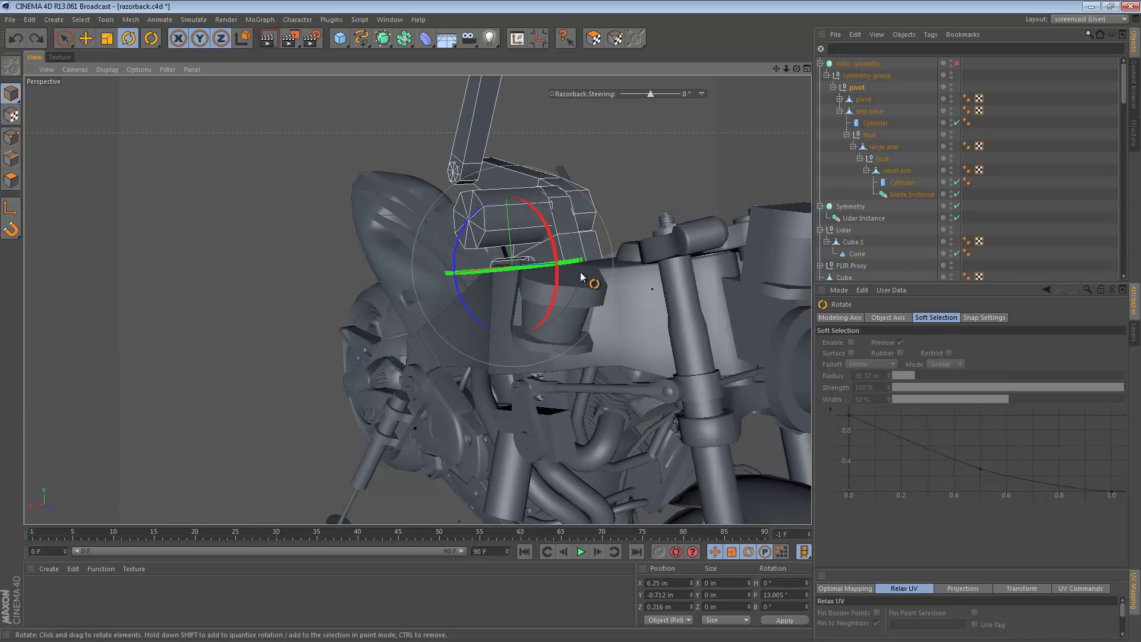
{"action": "scroll", "coordinate": [617, 233], "scroll_direction": "up", "scroll_amount": 3}
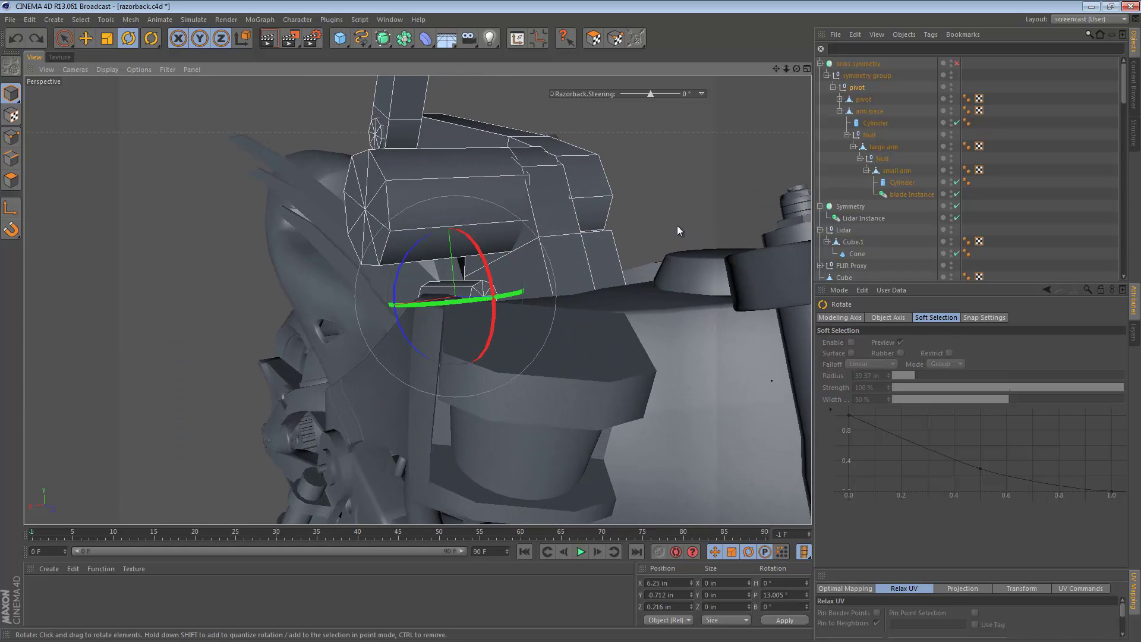
Step: Scale the arm base's cylinder down to about 3.9 in long and 2.89 in across
{"action": "left_click", "coordinate": [876, 123]}
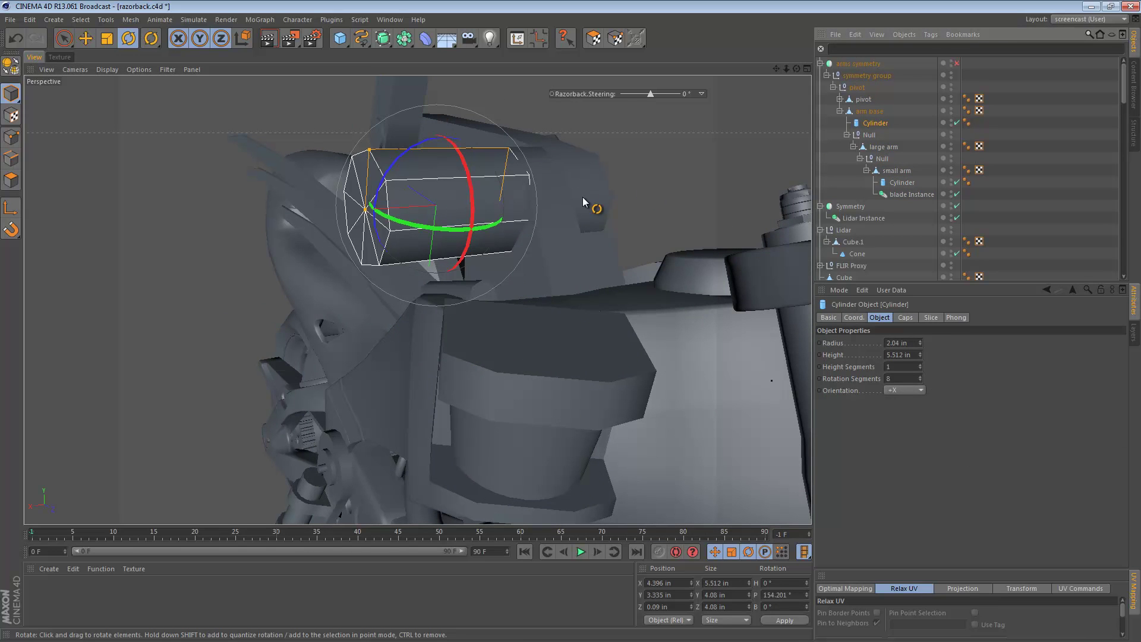
{"action": "key", "text": "t"}
{"action": "left_click_drag", "start_coordinate": [618, 200], "coordinate": [547, 240]}
Step: Rotate the arm base's cylinder to 90° bank so its axis lies in the plane of the arm
{"action": "middle_click", "coordinate": [548, 240]}
{"action": "middle_click", "coordinate": [314, 406]}
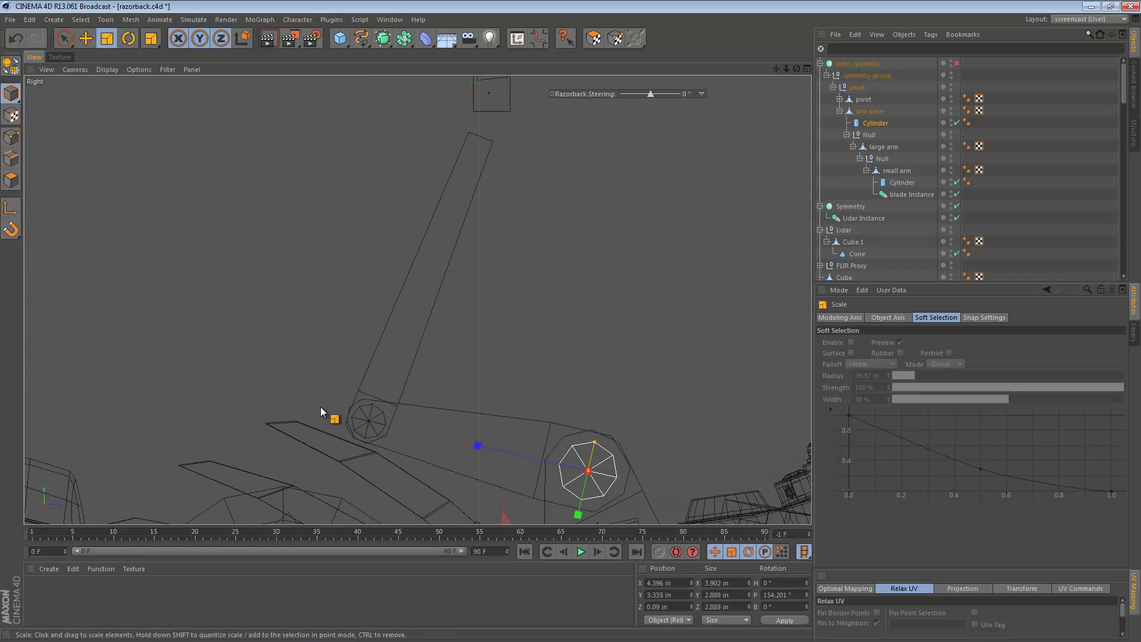
{"action": "middle_click_drag", "start_coordinate": [570, 434], "coordinate": [455, 298], "text": "alt"}
{"action": "right_click_drag", "start_coordinate": [456, 325], "coordinate": [555, 337], "text": "alt"}
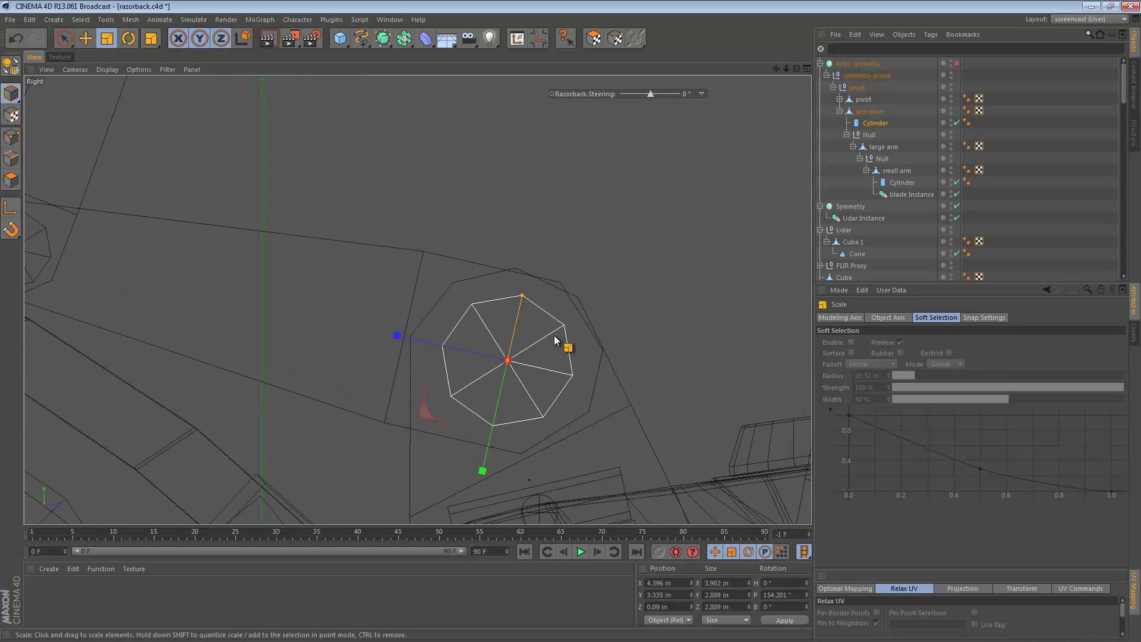
{"action": "middle_click_drag", "start_coordinate": [550, 356], "coordinate": [441, 328], "text": "alt"}
{"action": "key", "text": "r"}
{"action": "left_click_drag", "start_coordinate": [557, 293], "coordinate": [544, 441]}
{"action": "key", "text": "e"}
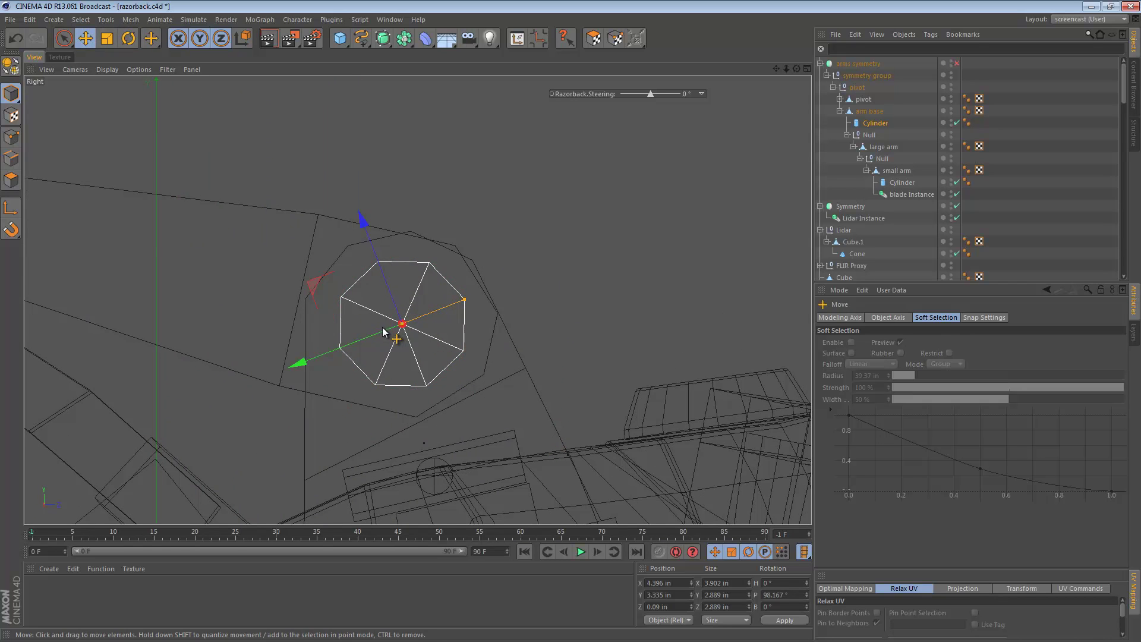
{"action": "key", "text": "r"}
{"action": "left_click_drag", "start_coordinate": [373, 335], "coordinate": [726, 247]}
Step: Undo the cylinder's last offset and tilt it to a pitch of about 114.4°
{"action": "key", "text": "e"}
{"action": "key", "text": "r"}
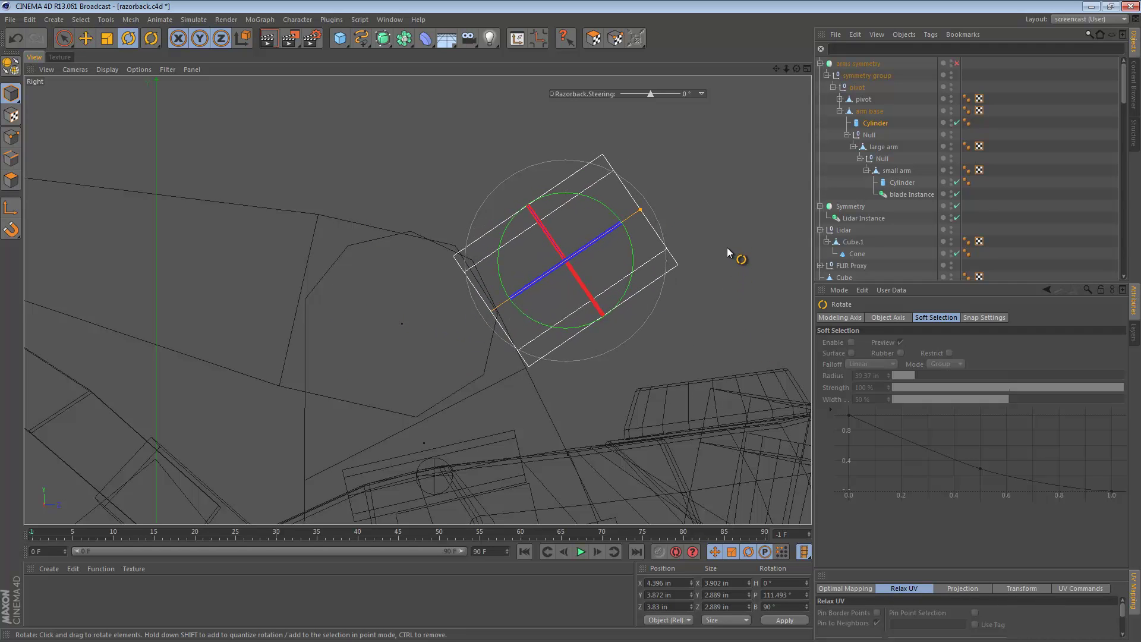
{"action": "key", "text": "e"}
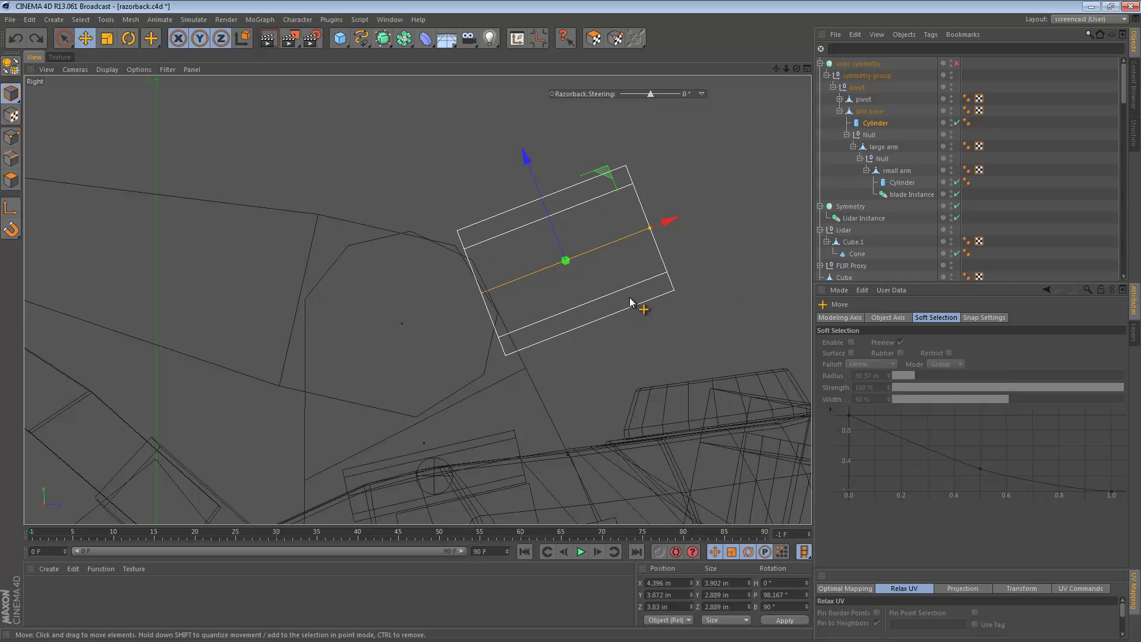
{"action": "key", "text": "ctrl+z"}
{"action": "key", "text": "r"}
{"action": "left_click_drag", "start_coordinate": [547, 313], "coordinate": [630, 251]}
{"action": "key", "text": "e"}
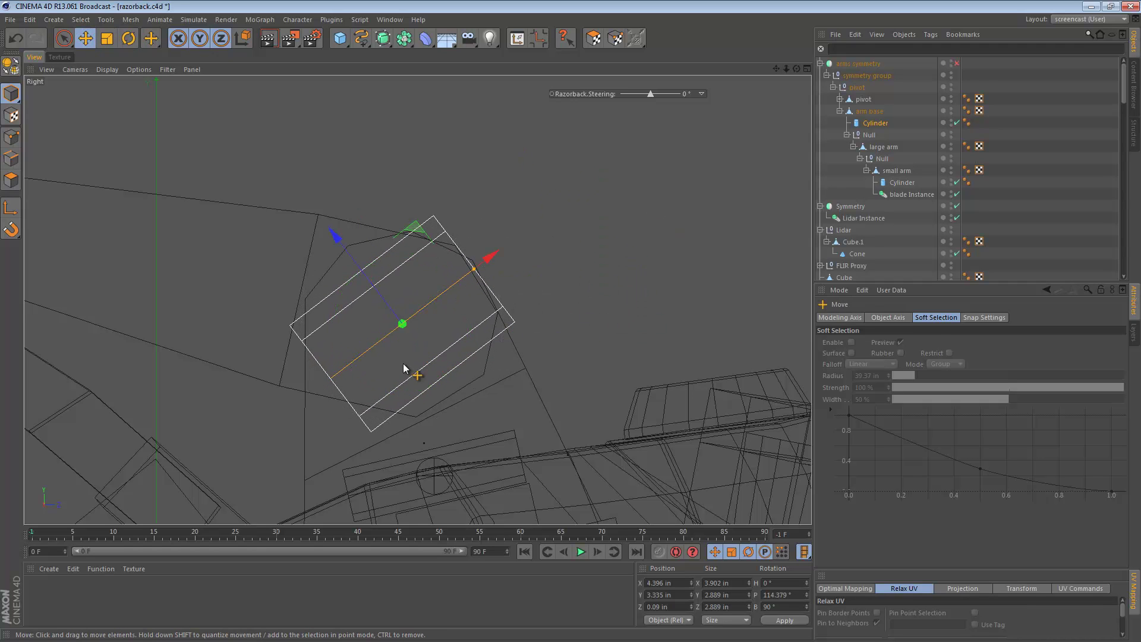
Step: Move the cylinder to about X 0.81, Y 4.72, Z 3.15 in and shrink it to about 2.66 in long by 1.97 in across
{"action": "mouse_move", "coordinate": [443, 298]}
{"action": "left_mouse_down"}
{"action": "mouse_move", "coordinate": [610, 225]}
{"action": "mouse_move", "coordinate": [602, 244]}
{"action": "left_mouse_up"}
{"action": "key", "text": "F1"}
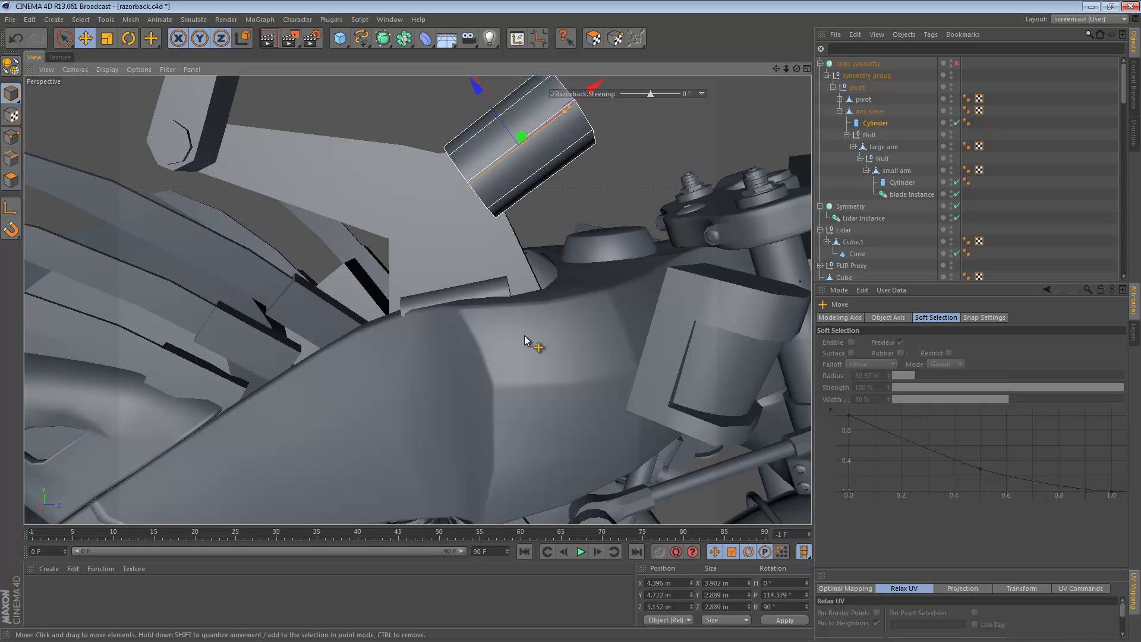
{"action": "left_click_drag", "start_coordinate": [506, 217], "coordinate": [261, 234], "text": "alt"}
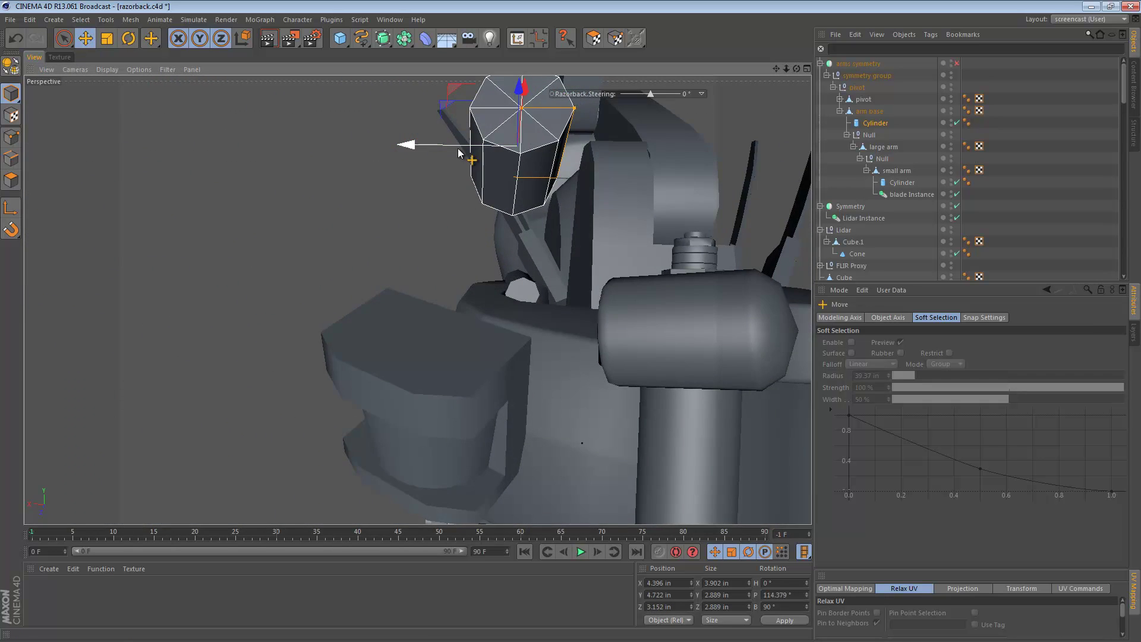
{"action": "left_click_drag", "start_coordinate": [459, 148], "coordinate": [601, 291]}
{"action": "key", "text": "t"}
{"action": "key", "text": "e"}
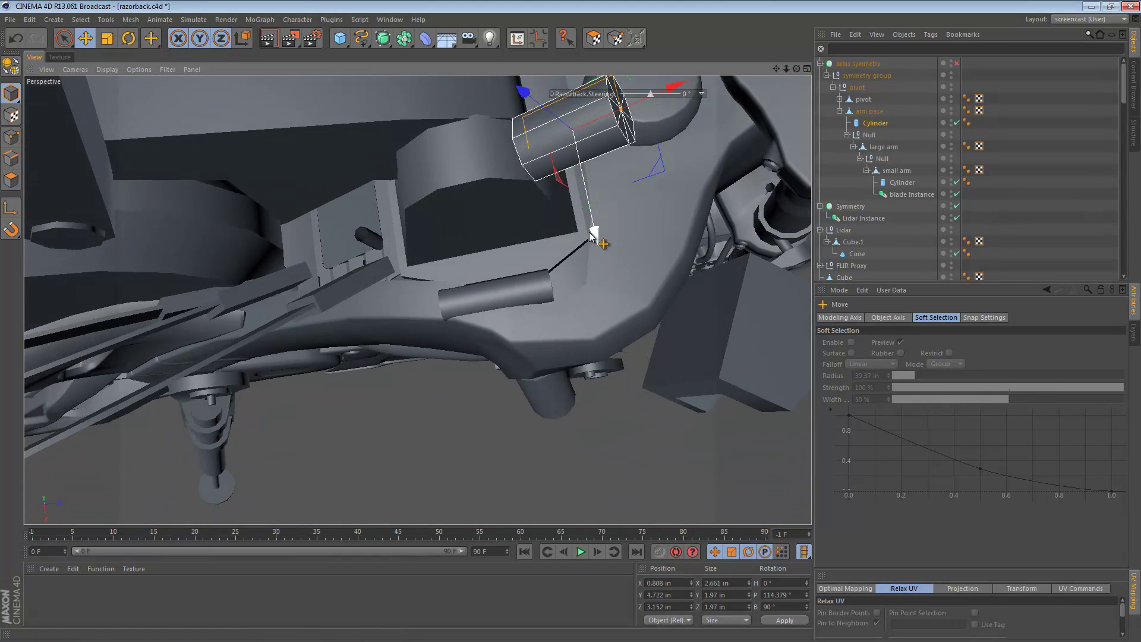
Step: Enlarge the cylinder to about 3.4 by 2.51 in and place it against the arm base's upper end at about X 1.37, Y 4.52, Z 2.7 in
{"action": "left_click_drag", "start_coordinate": [596, 237], "coordinate": [598, 262]}
{"action": "key", "text": "t"}
{"action": "left_click_drag", "start_coordinate": [545, 228], "coordinate": [666, 181]}
{"action": "left_click_drag", "start_coordinate": [593, 223], "coordinate": [529, 142], "text": "alt"}
{"action": "left_click_drag", "start_coordinate": [703, 138], "coordinate": [473, 218]}
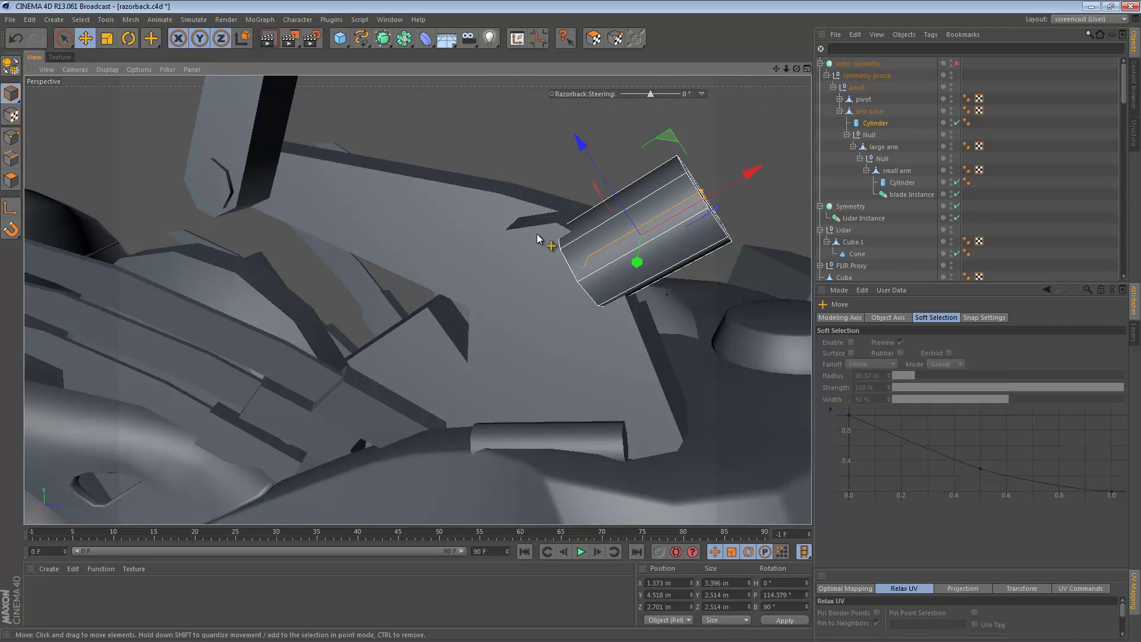
{"action": "left_click_drag", "start_coordinate": [538, 238], "coordinate": [720, 209], "text": "alt"}
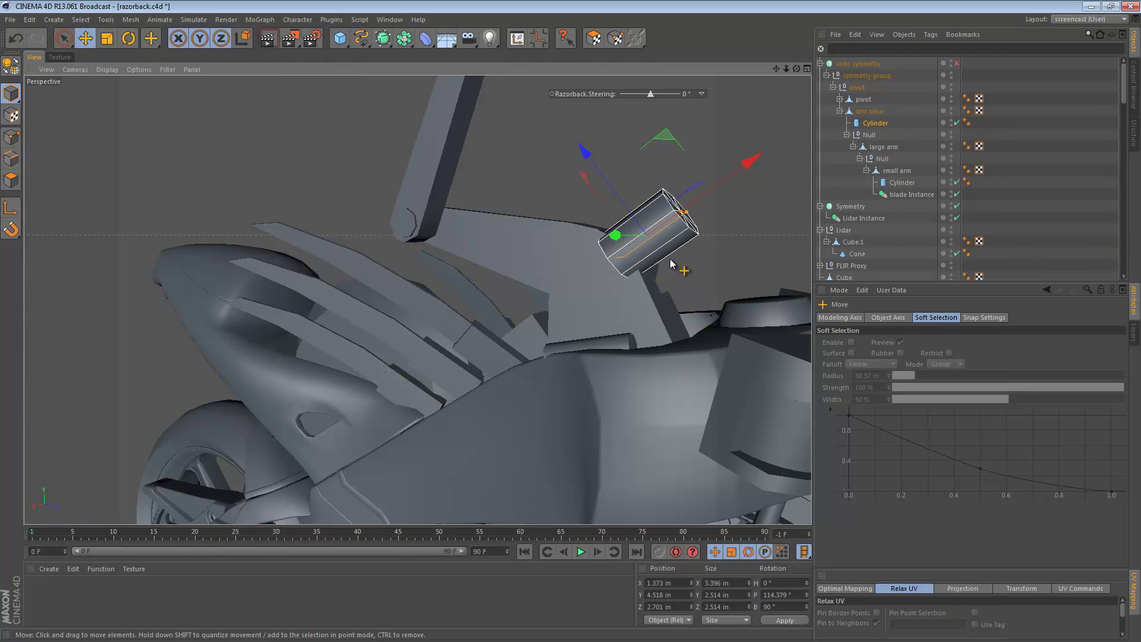
Step: Duplicate the arm base's cylinder as its child, shrink it to about 2.31 by 1.71 in and offset it to about X -2.27 in
{"action": "right_click_drag", "start_coordinate": [636, 263], "coordinate": [767, 258], "text": "alt"}
{"action": "left_click_drag", "start_coordinate": [650, 253], "coordinate": [612, 237], "text": "alt"}
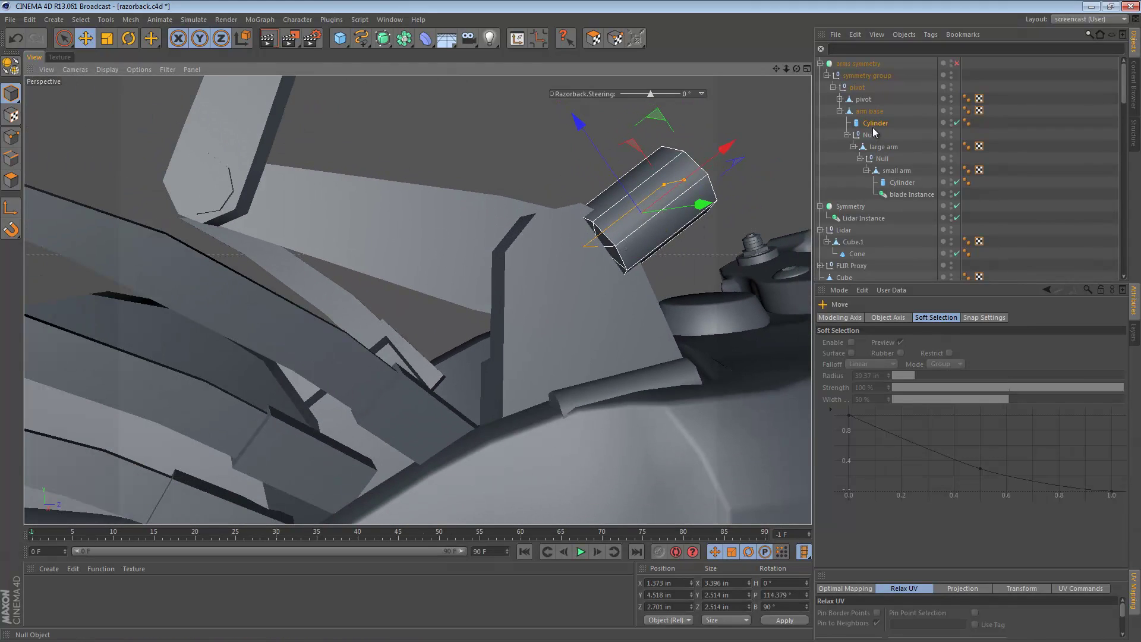
{"action": "left_click_drag", "start_coordinate": [872, 128], "coordinate": [877, 125], "text": "ctrl"}
{"action": "left_click_drag", "start_coordinate": [715, 155], "coordinate": [666, 191]}
{"action": "key", "text": "t"}
{"action": "left_click_drag", "start_coordinate": [612, 273], "coordinate": [257, 204]}
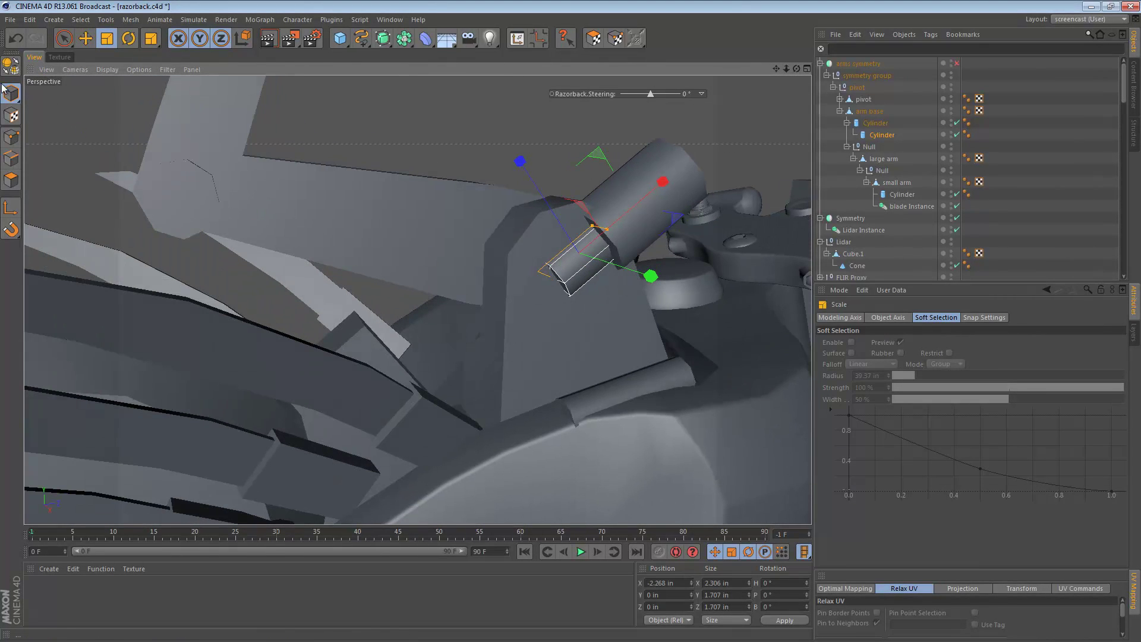
Step: Enlarge the arm base's cylinder slightly together with its child, bringing the child to about 2.47 in long by 1.83 in across
{"action": "key", "text": "ctrl+shift+a"}
{"action": "scroll", "coordinate": [561, 211], "scroll_direction": "down", "scroll_amount": 8}
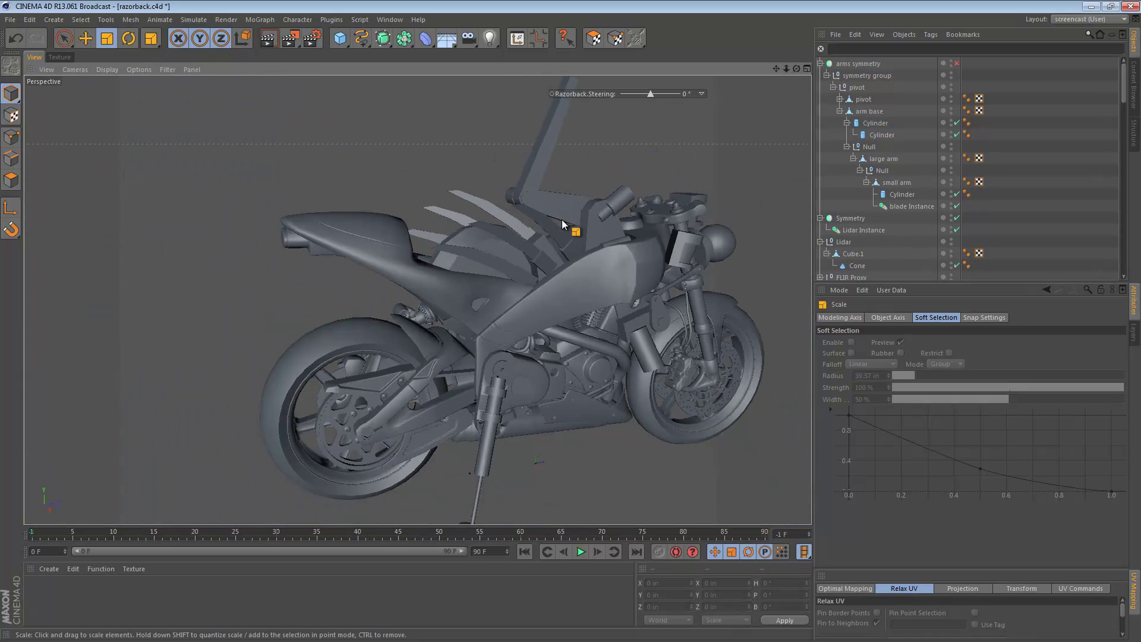
{"action": "left_click_drag", "start_coordinate": [554, 220], "coordinate": [483, 221], "text": "alt"}
{"action": "scroll", "coordinate": [748, 219], "scroll_direction": "up", "scroll_amount": 5}
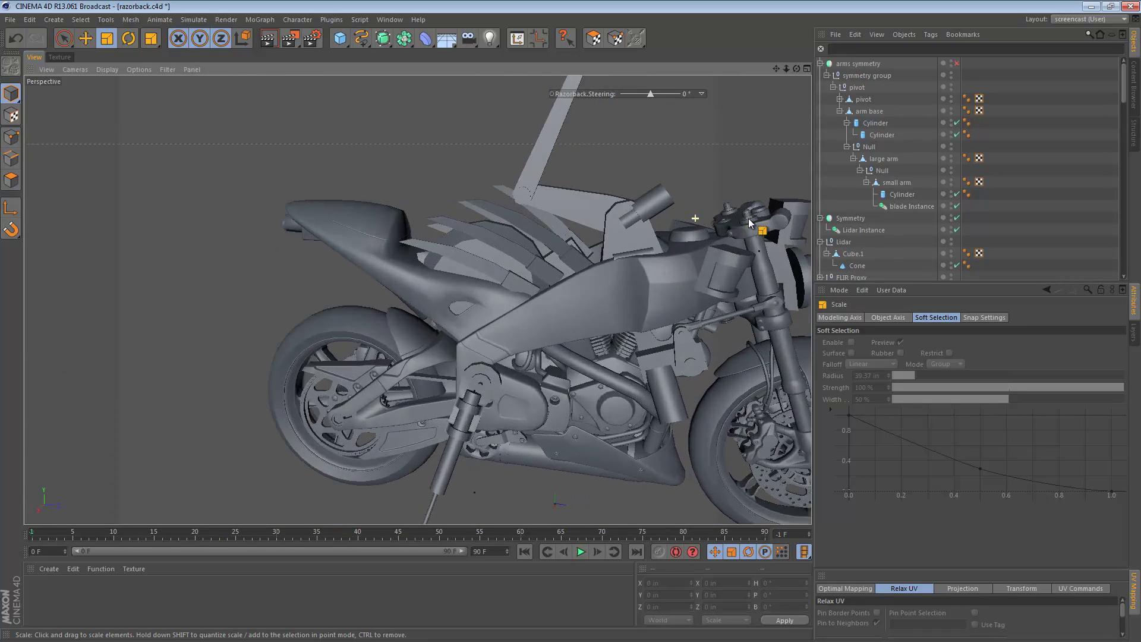
{"action": "middle_click_drag", "start_coordinate": [678, 247], "coordinate": [578, 258], "text": "alt"}
{"action": "left_click", "coordinate": [554, 206]}
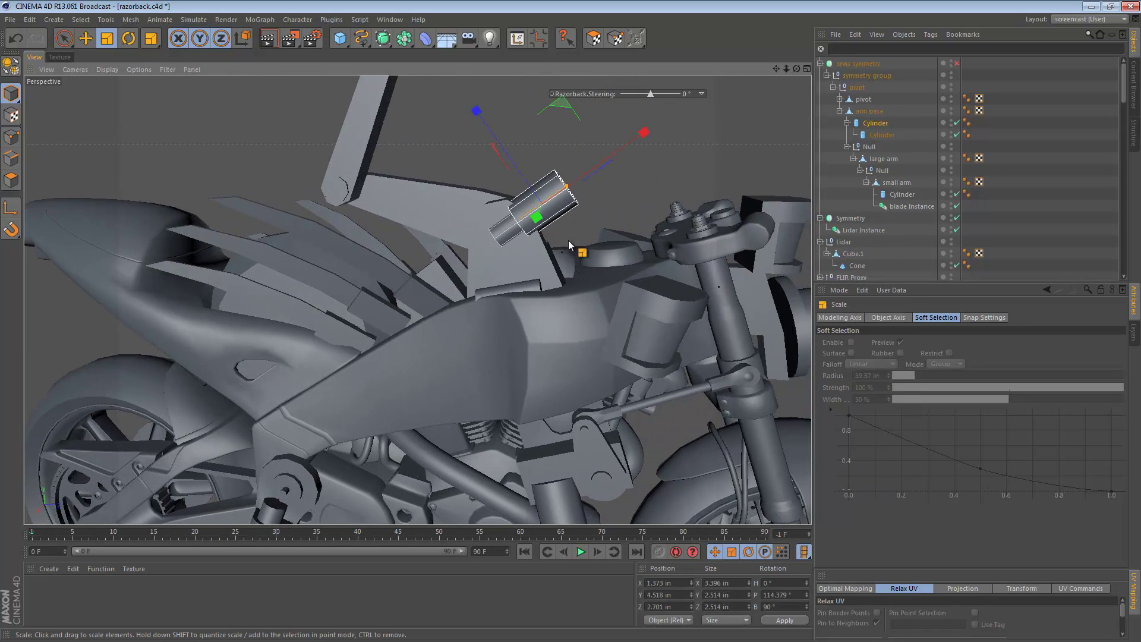
{"action": "left_click_drag", "start_coordinate": [568, 240], "coordinate": [585, 225]}
{"action": "left_click", "coordinate": [583, 230]}
{"action": "left_click_drag", "start_coordinate": [501, 230], "coordinate": [665, 184], "text": "alt"}
{"action": "left_click", "coordinate": [871, 124]}
{"action": "left_click", "coordinate": [874, 135]}
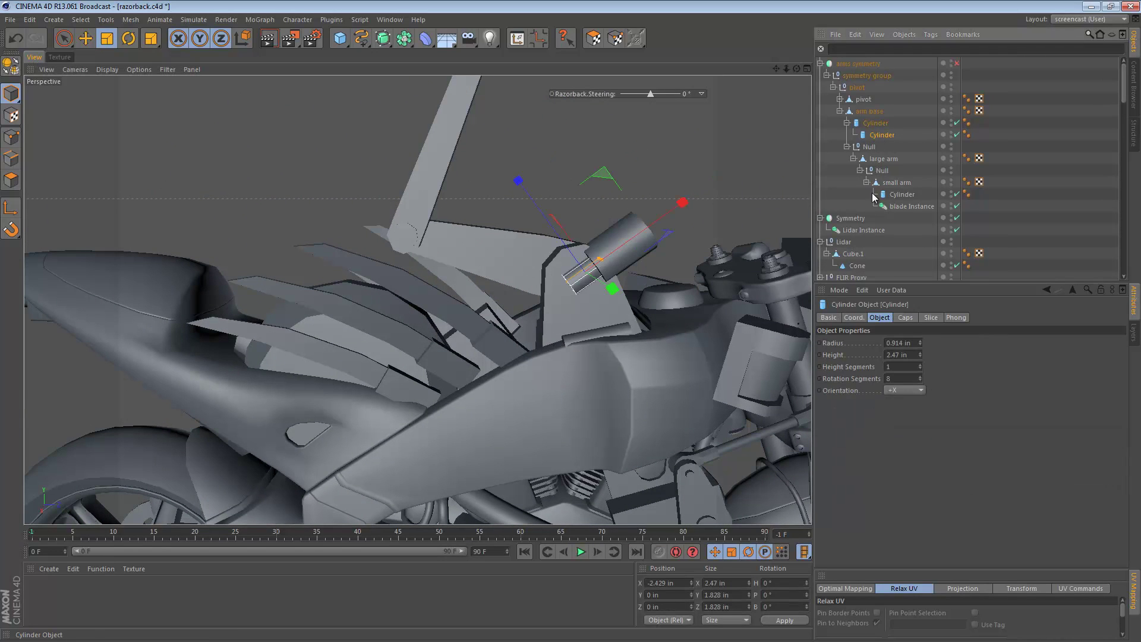
Step: Center the small arm's cylinder on its joint by setting its X position to 0 in
{"action": "left_click", "coordinate": [897, 195]}
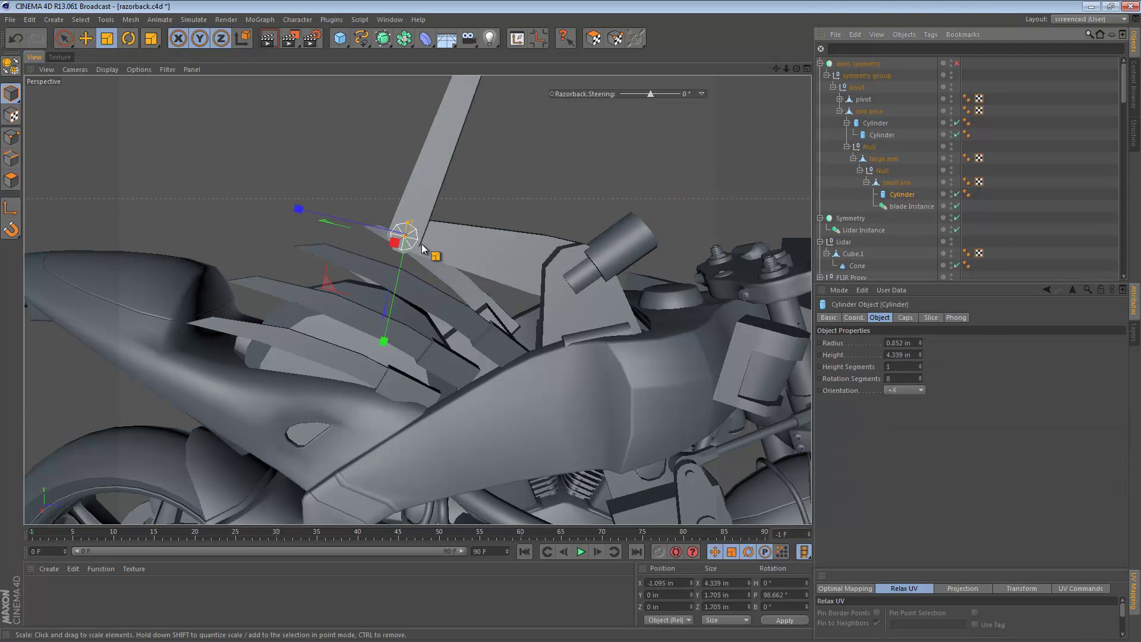
{"action": "scroll", "coordinate": [558, 239], "scroll_direction": "up", "scroll_amount": 5}
{"action": "key", "text": "r"}
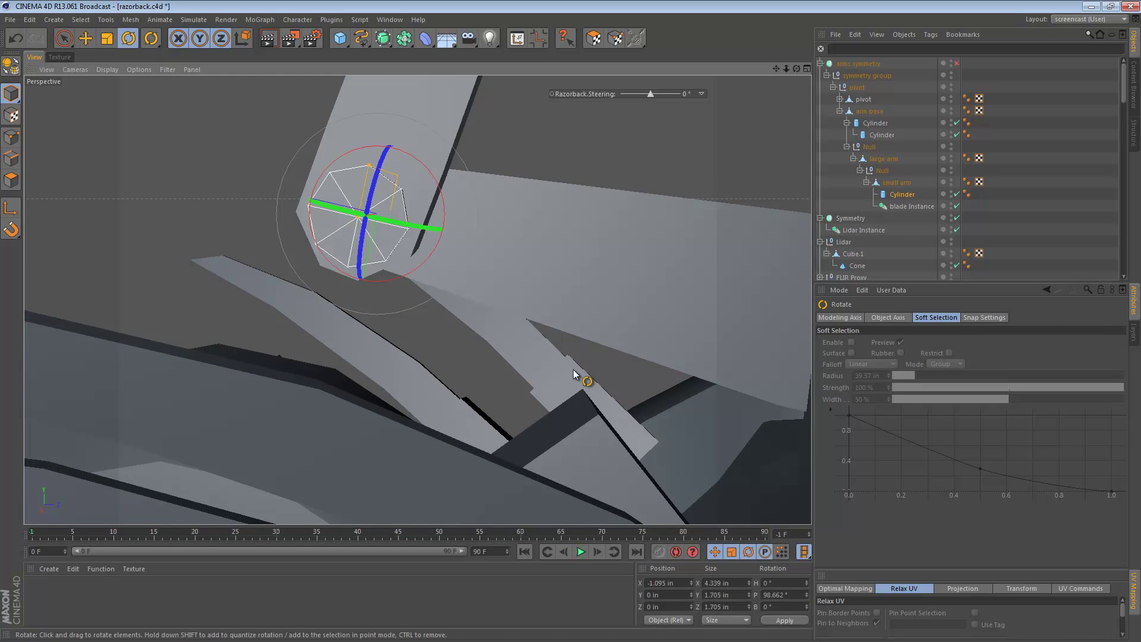
{"action": "left_click", "coordinate": [681, 583]}
{"action": "type", "text": "0"}
{"action": "key", "text": "Return"}
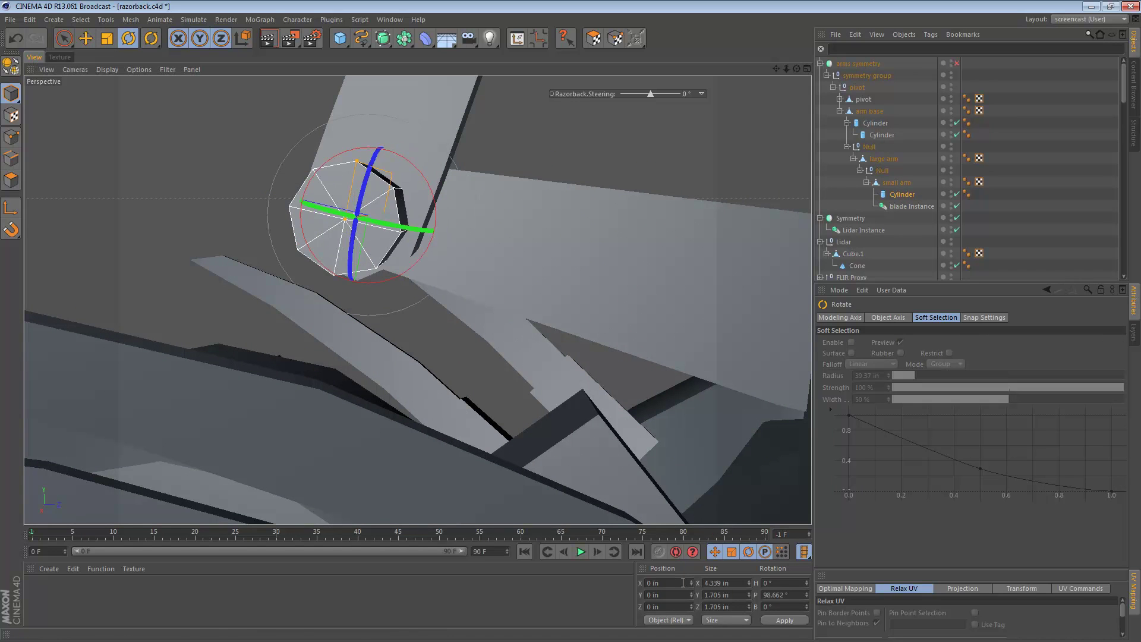
Step: Try rotating the small arm's cylinder to a heading of -90° so it lies lengthwise across the arm in side view
{"action": "left_click_drag", "start_coordinate": [409, 190], "coordinate": [637, 212], "text": "alt"}
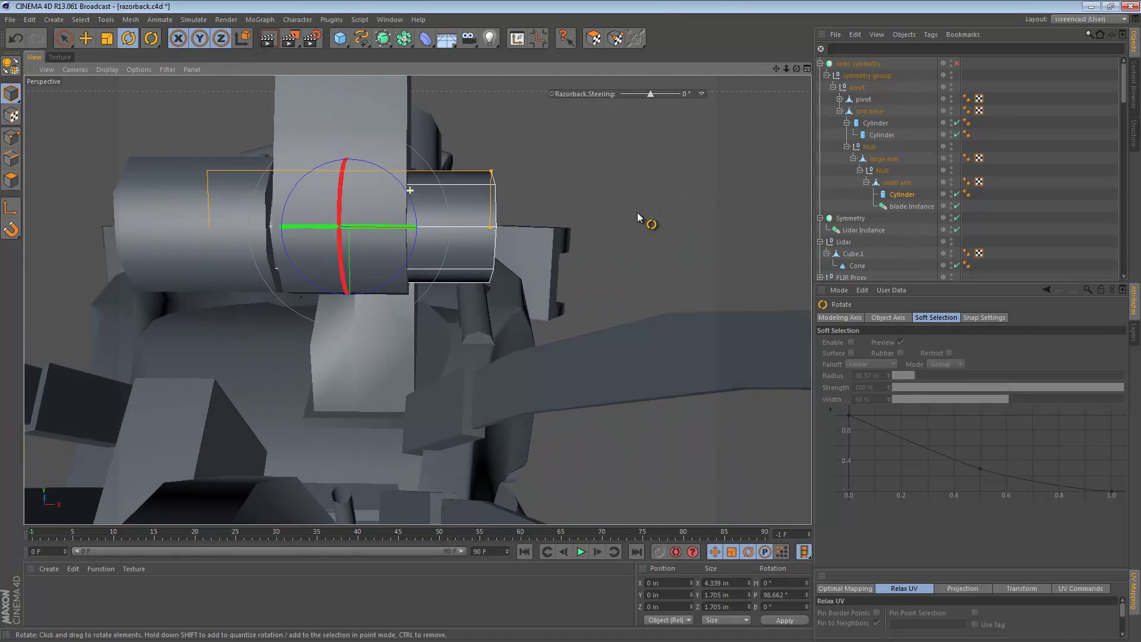
{"action": "left_click_drag", "start_coordinate": [382, 226], "coordinate": [252, 232]}
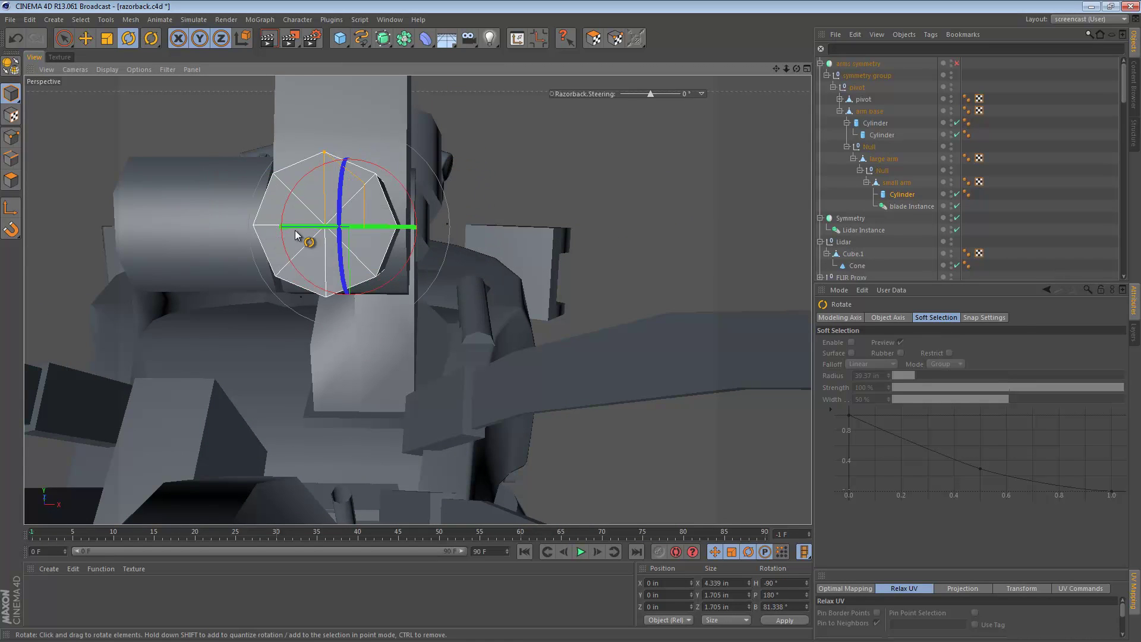
{"action": "left_click_drag", "start_coordinate": [361, 209], "coordinate": [146, 183], "text": "alt"}
{"action": "scroll", "coordinate": [444, 207], "scroll_direction": "down", "scroll_amount": 4}
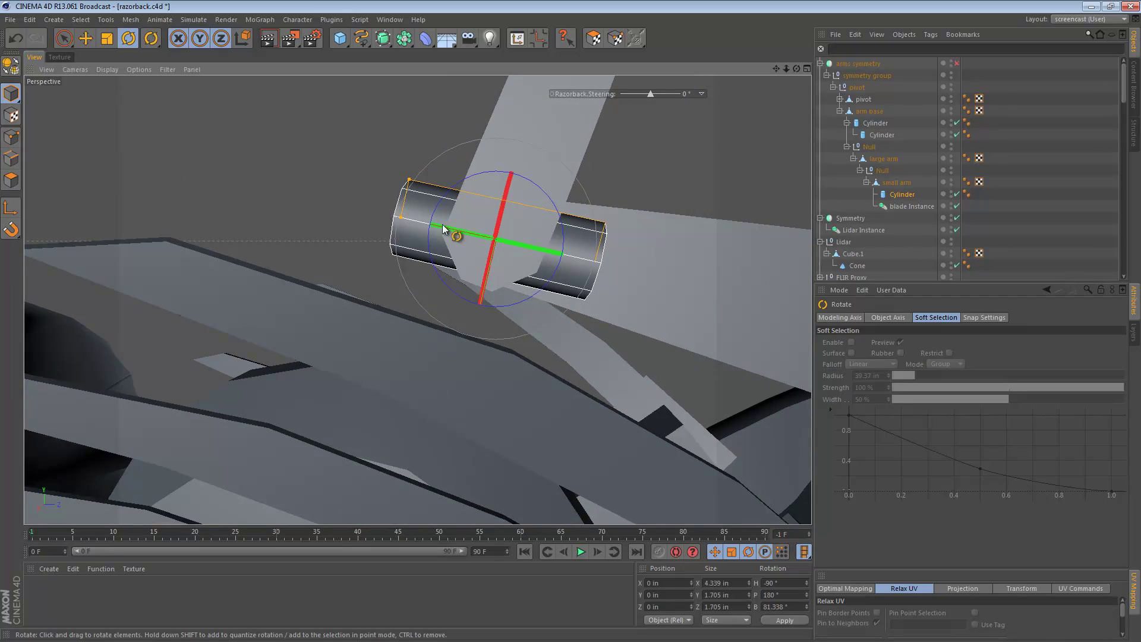
Step: Try sliding the rotated cylinder along its axis in the right view to about Y 1.94 in, then undo the slide and rotation
{"action": "middle_click", "coordinate": [468, 235]}
{"action": "middle_click", "coordinate": [206, 359]}
{"action": "right_click_drag", "start_coordinate": [430, 327], "coordinate": [326, 340], "text": "alt"}
{"action": "scroll", "coordinate": [326, 340], "scroll_direction": "up", "scroll_amount": 3}
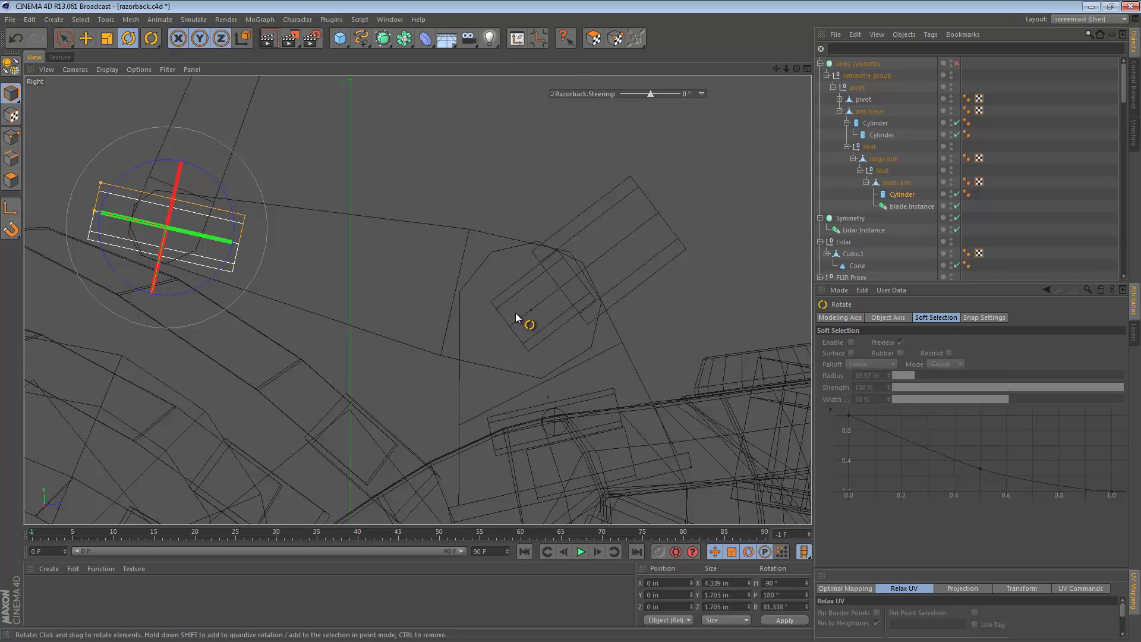
{"action": "middle_click_drag", "start_coordinate": [537, 283], "coordinate": [719, 323], "text": "alt"}
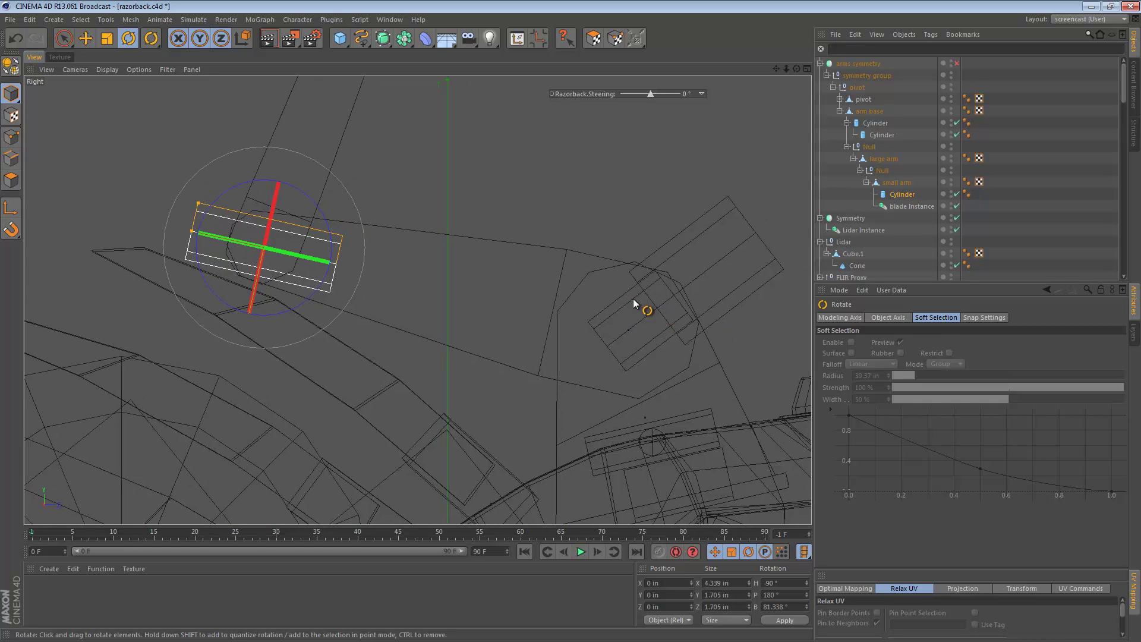
{"action": "middle_click_drag", "start_coordinate": [481, 286], "coordinate": [454, 298], "text": "alt"}
{"action": "key", "text": "e"}
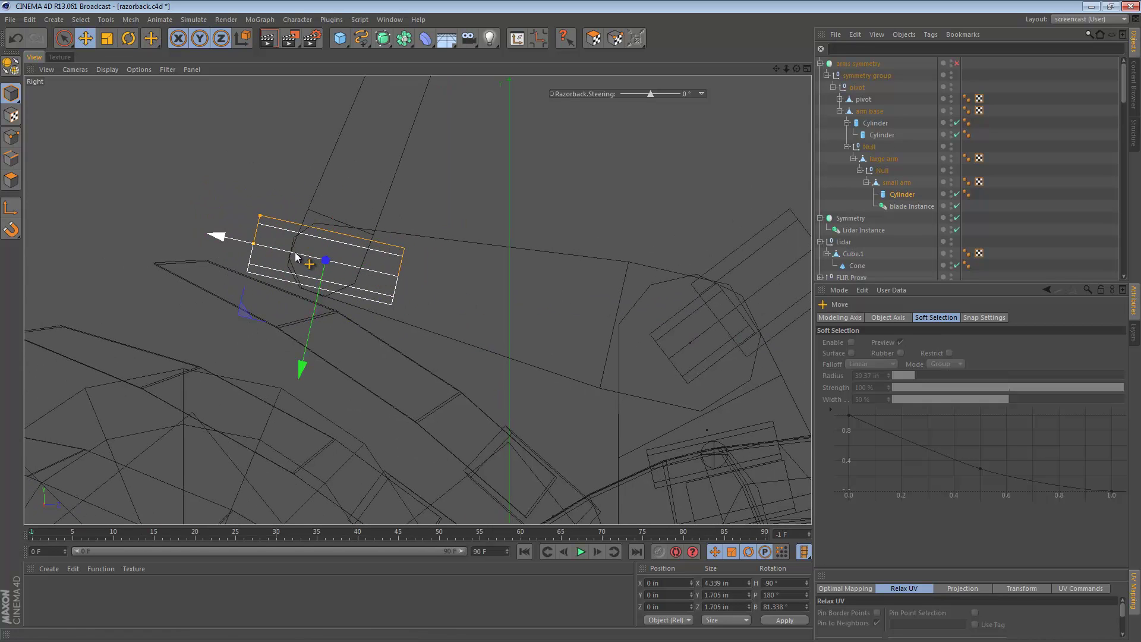
{"action": "left_click_drag", "start_coordinate": [296, 257], "coordinate": [237, 249]}
{"action": "left_click_drag", "start_coordinate": [228, 240], "coordinate": [229, 240]}
{"action": "key", "text": "t"}
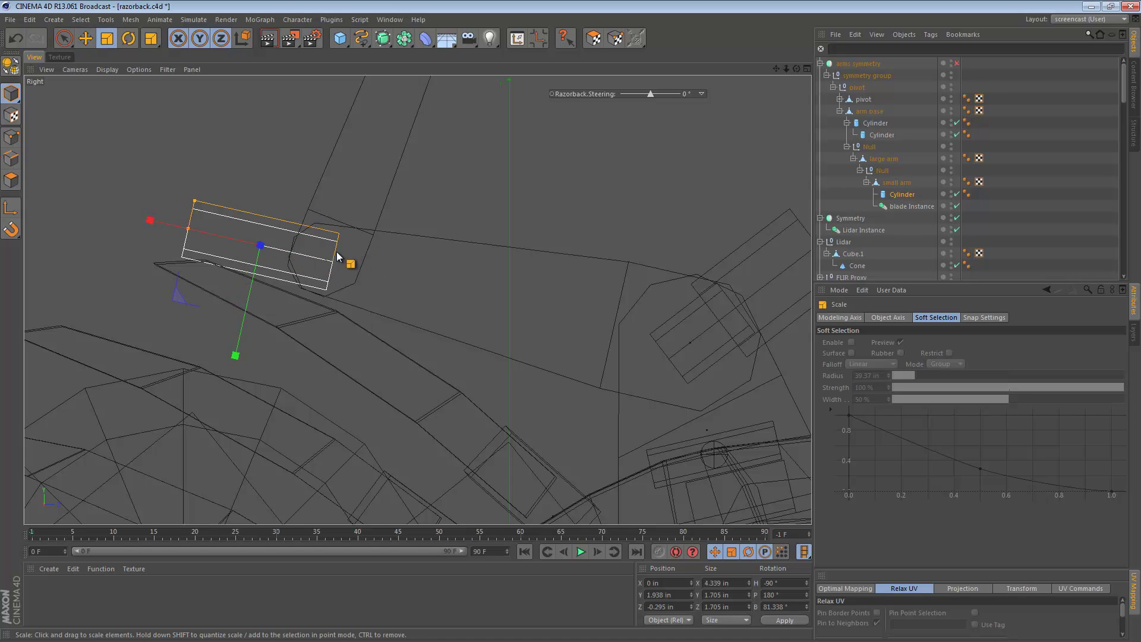
{"action": "key", "text": "e"}
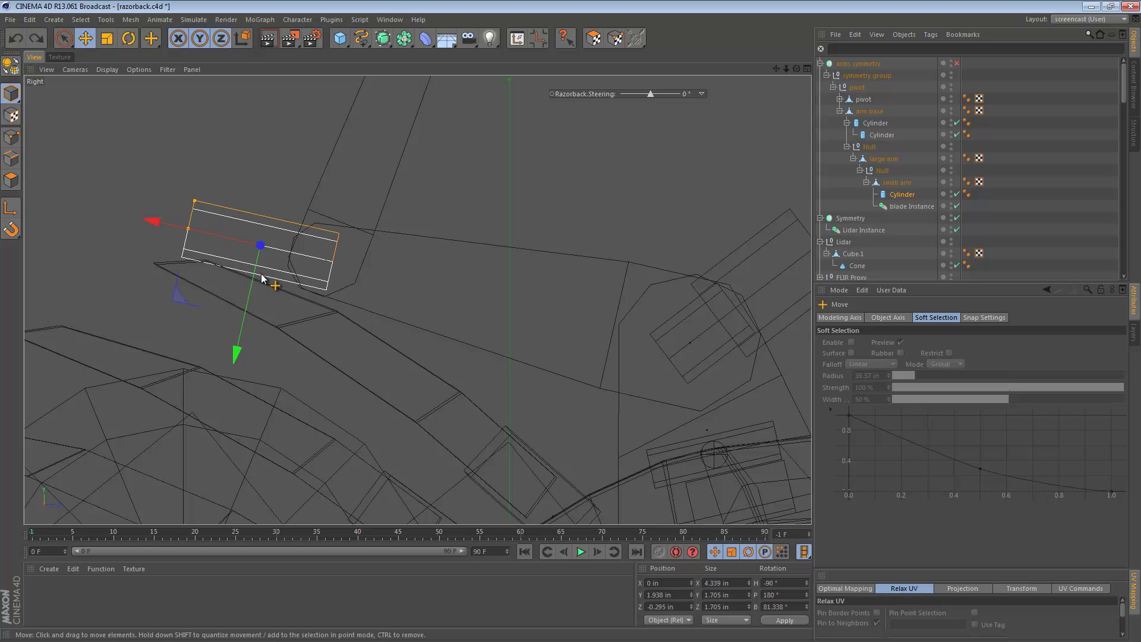
{"action": "middle_click", "coordinate": [312, 296]}
{"action": "middle_click", "coordinate": [310, 288]}
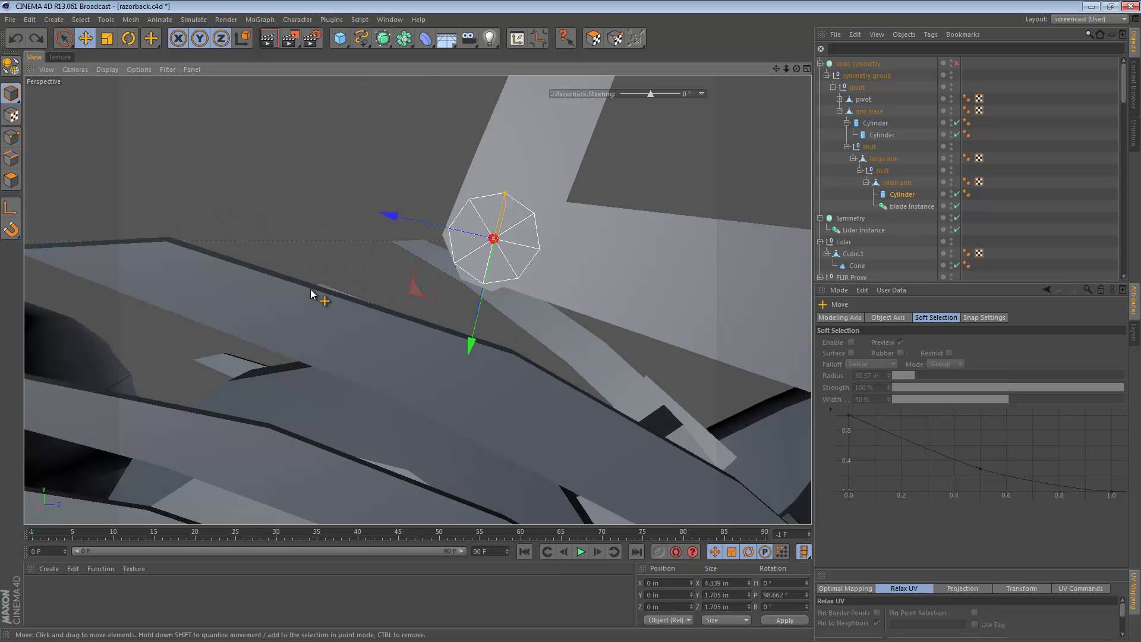
Step: Thicken the small arm's cylinder to about 1.96 in across, shorten it to about 3.4 in and slide it sideways to about X -4.66 in
{"action": "left_click_drag", "start_coordinate": [466, 281], "coordinate": [618, 274], "text": "alt"}
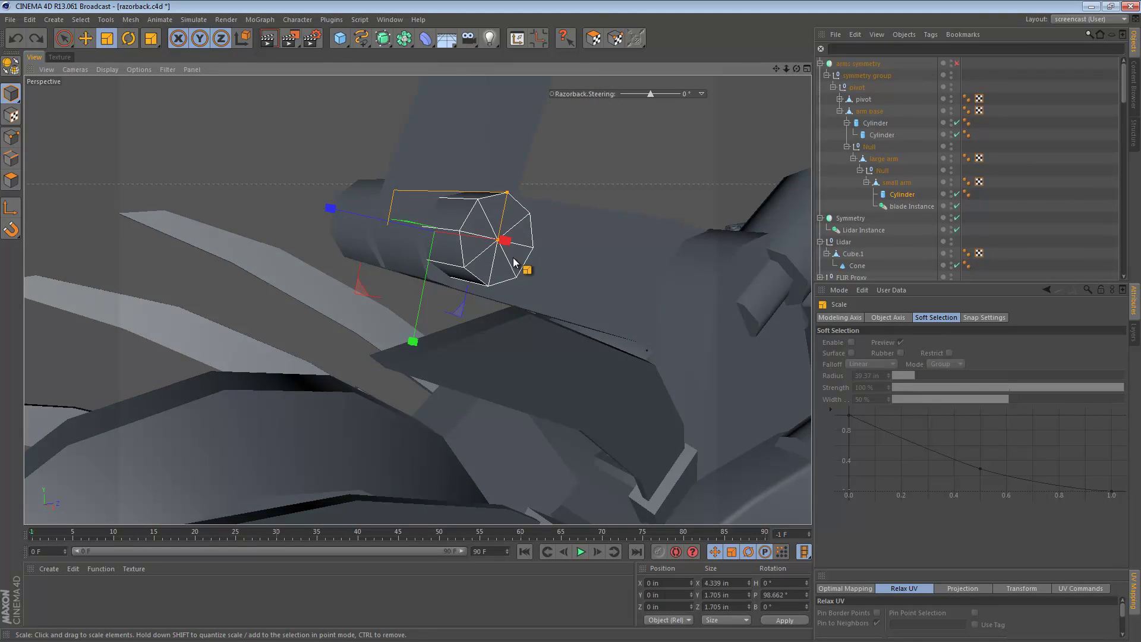
{"action": "left_click_drag", "start_coordinate": [514, 262], "coordinate": [670, 270], "text": "alt"}
{"action": "key", "text": "e"}
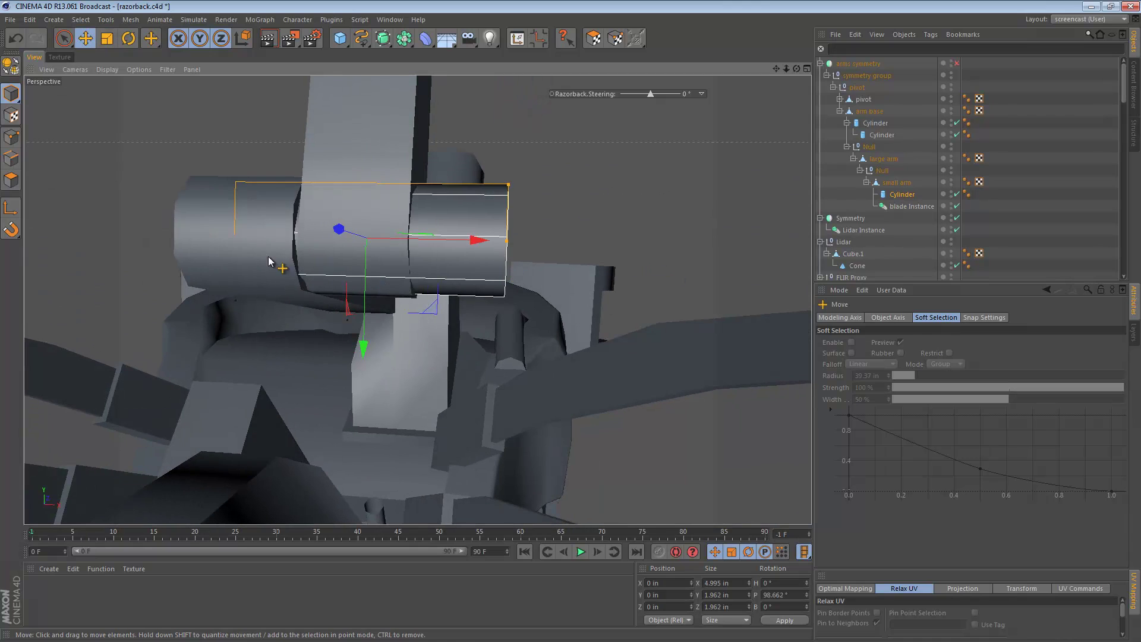
{"action": "left_click_drag", "start_coordinate": [481, 244], "coordinate": [510, 233]}
{"action": "left_click_drag", "start_coordinate": [412, 234], "coordinate": [225, 254]}
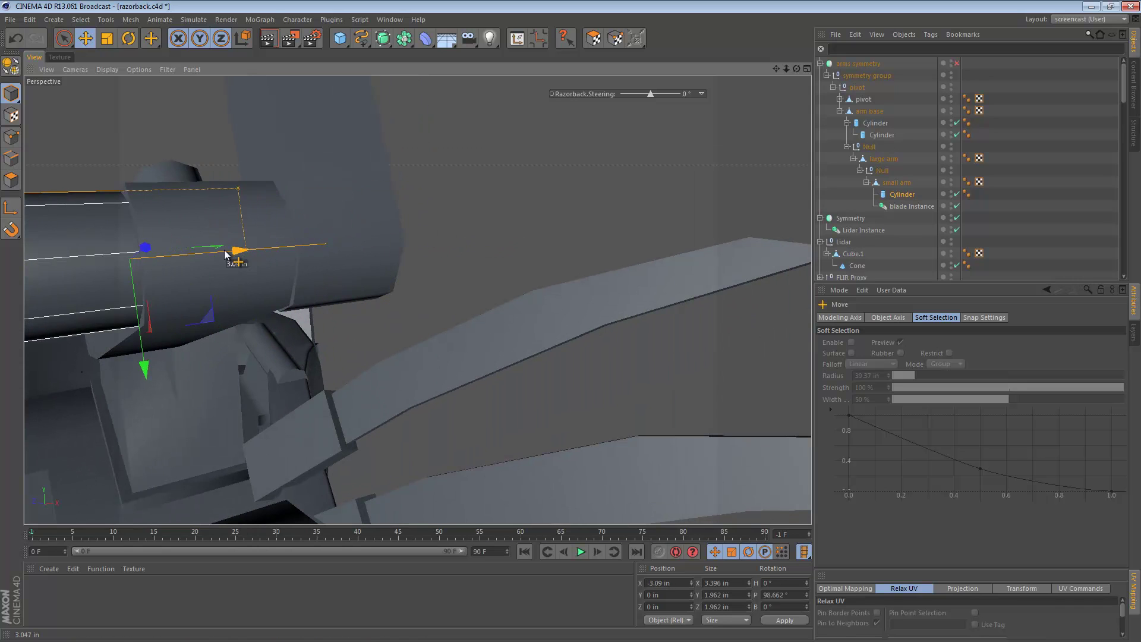
{"action": "mouse_move", "coordinate": [149, 259]}
{"action": "left_mouse_down"}
{"action": "mouse_move", "coordinate": [377, 249]}
{"action": "mouse_move", "coordinate": [331, 264]}
{"action": "mouse_move", "coordinate": [160, 268]}
{"action": "left_mouse_up"}
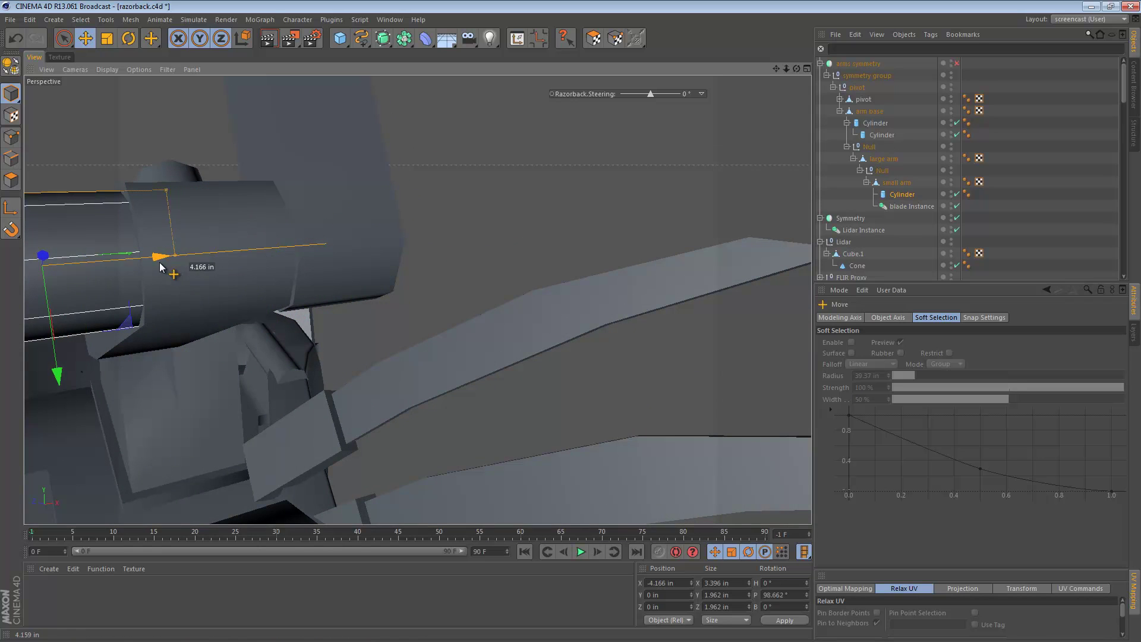
Step: Shorten the joint cylinder to about 2.41 in and slide it to the arm's opposite side at about X 2.1 in
{"action": "right_click_drag", "start_coordinate": [172, 252], "coordinate": [572, 344], "text": "alt"}
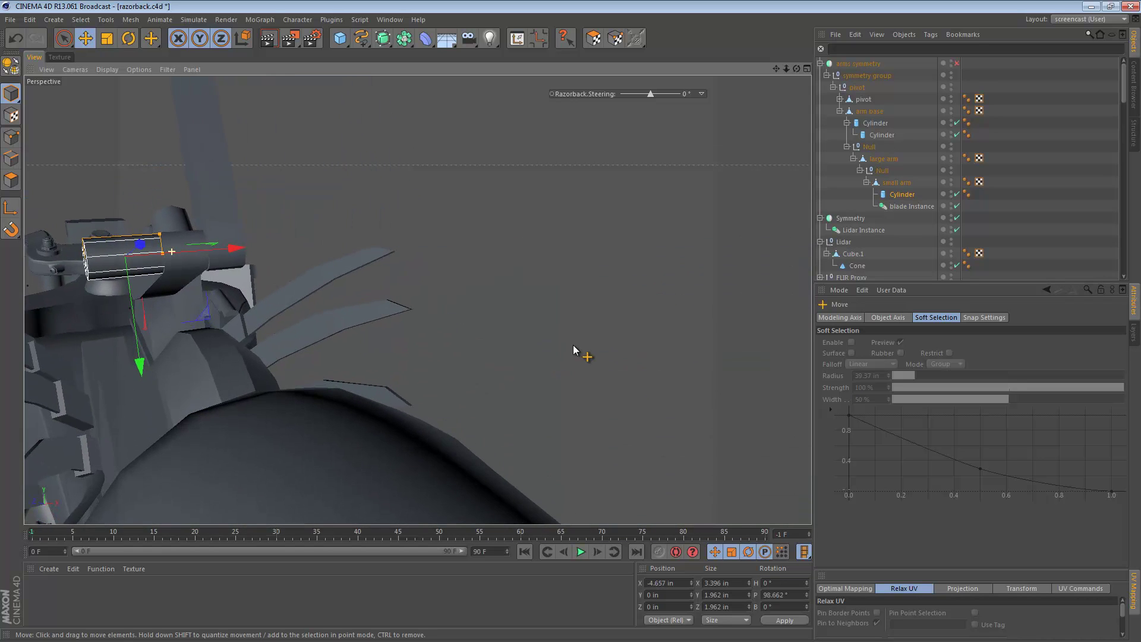
{"action": "left_click_drag", "start_coordinate": [573, 344], "coordinate": [593, 352], "text": "alt"}
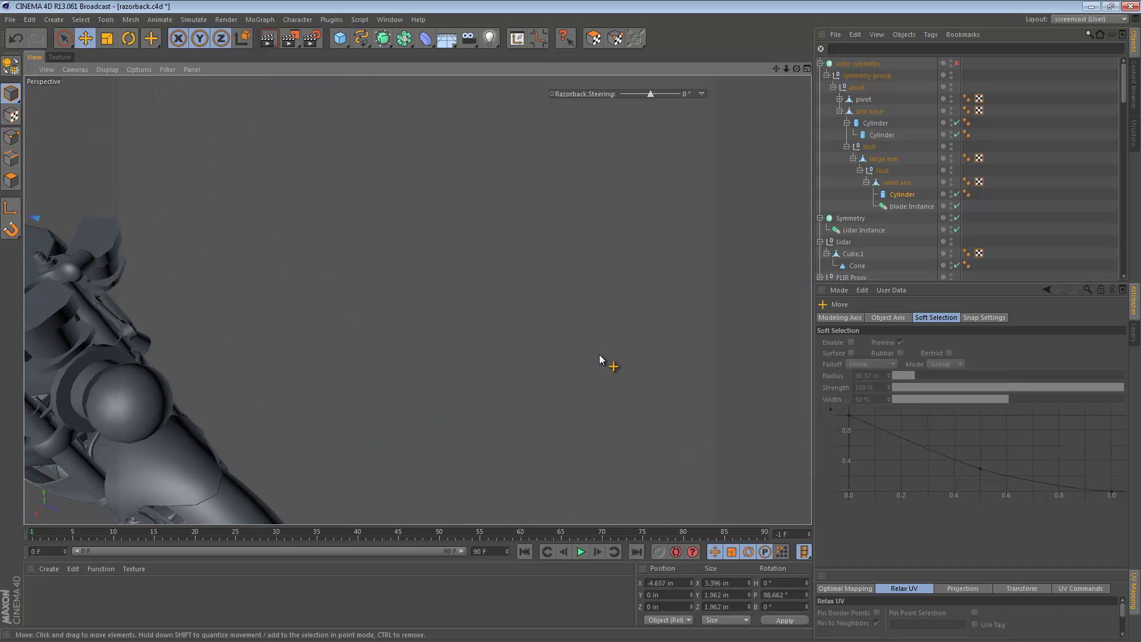
{"action": "key", "text": "ctrl+shift+z"}
{"action": "middle_click_drag", "start_coordinate": [238, 256], "coordinate": [503, 270], "text": "alt"}
{"action": "left_click_drag", "start_coordinate": [504, 270], "coordinate": [355, 278], "text": "alt"}
{"action": "right_click_drag", "start_coordinate": [508, 271], "coordinate": [577, 276], "text": "alt"}
{"action": "left_click_drag", "start_coordinate": [577, 275], "coordinate": [489, 265], "text": "alt"}
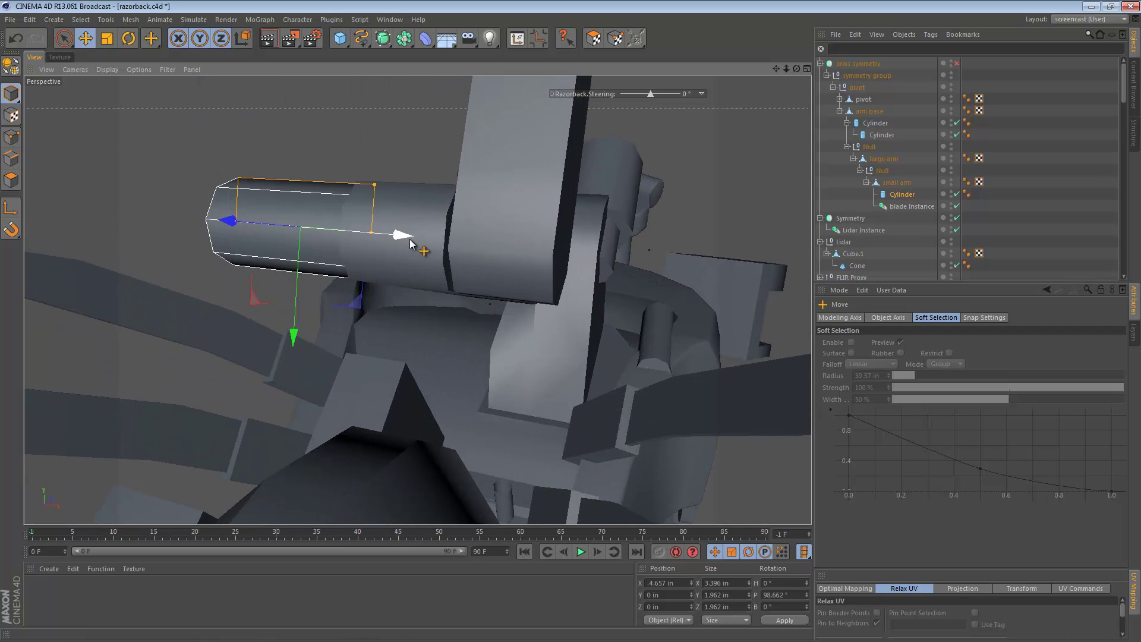
{"action": "left_click_drag", "start_coordinate": [410, 243], "coordinate": [754, 271]}
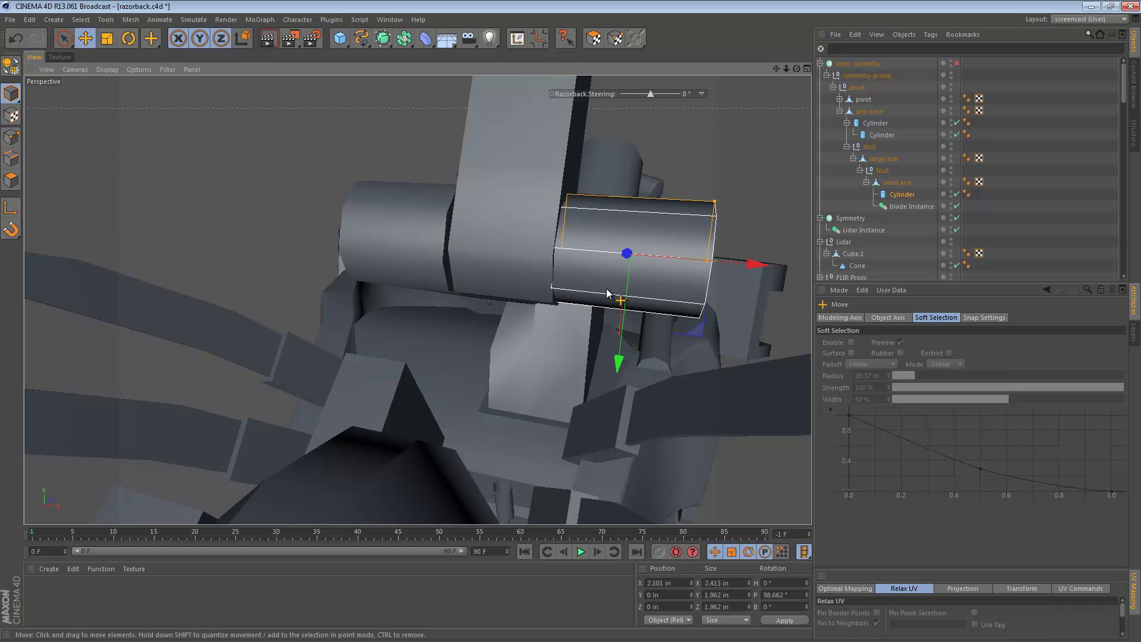
Step: Scale the joint cylinder down slightly, deselect it and check its proportions against the whole bike
{"action": "key", "text": "t"}
{"action": "left_click_drag", "start_coordinate": [624, 241], "coordinate": [547, 277]}
{"action": "left_click", "coordinate": [349, 262]}
{"action": "left_click_drag", "start_coordinate": [482, 333], "coordinate": [460, 203], "text": "alt"}
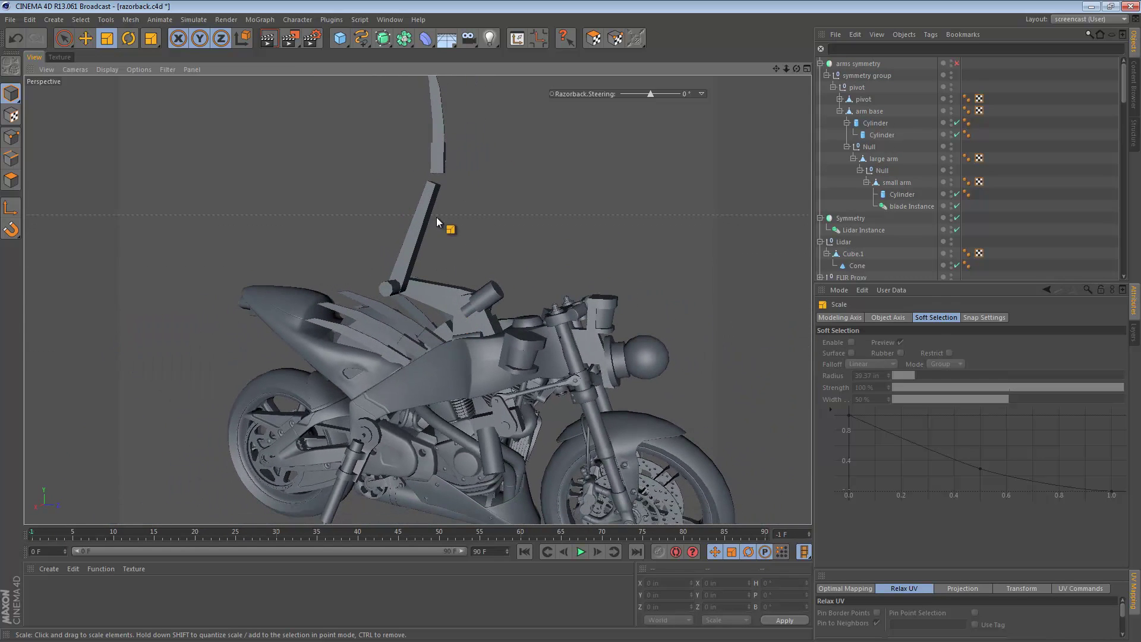
{"action": "left_click_drag", "start_coordinate": [429, 280], "coordinate": [429, 163], "text": "alt"}
{"action": "right_click_drag", "start_coordinate": [438, 313], "coordinate": [481, 312], "text": "alt"}
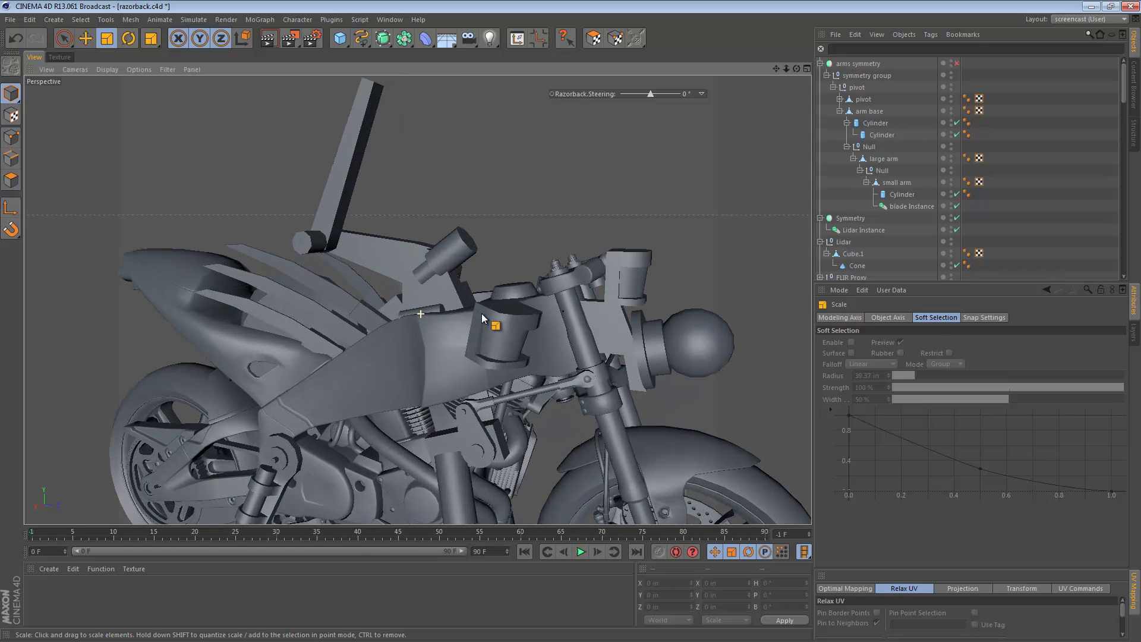
{"action": "middle_click_drag", "start_coordinate": [481, 313], "coordinate": [473, 370], "text": "alt"}
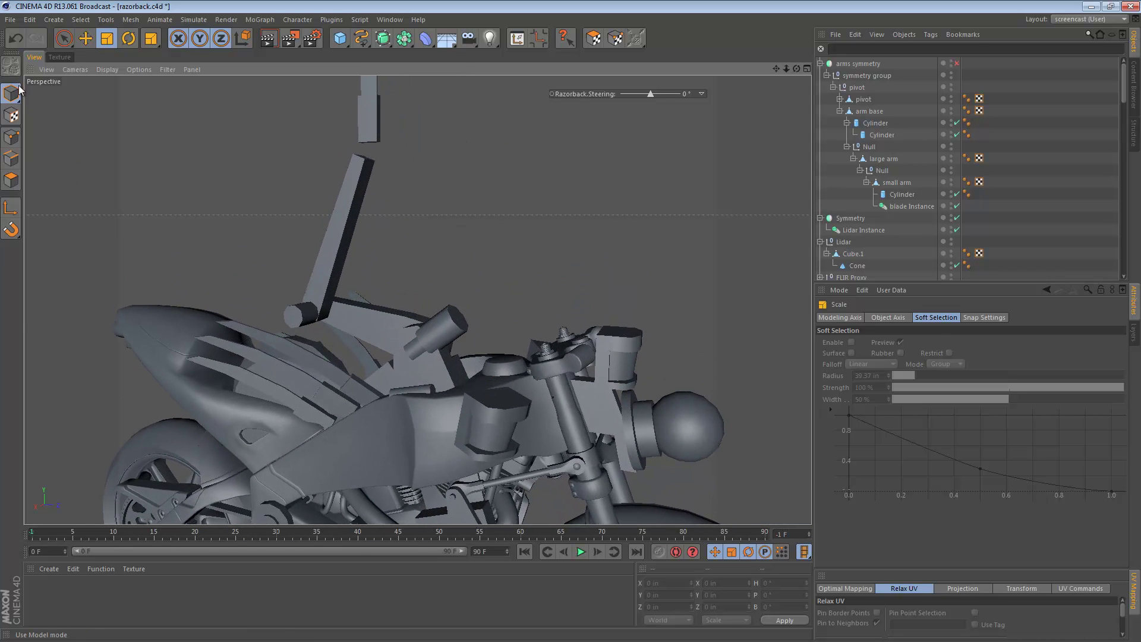
Step: Switch the perspective view's display mode to Quick Shading (Lines)
{"action": "right_click", "coordinate": [476, 291]}
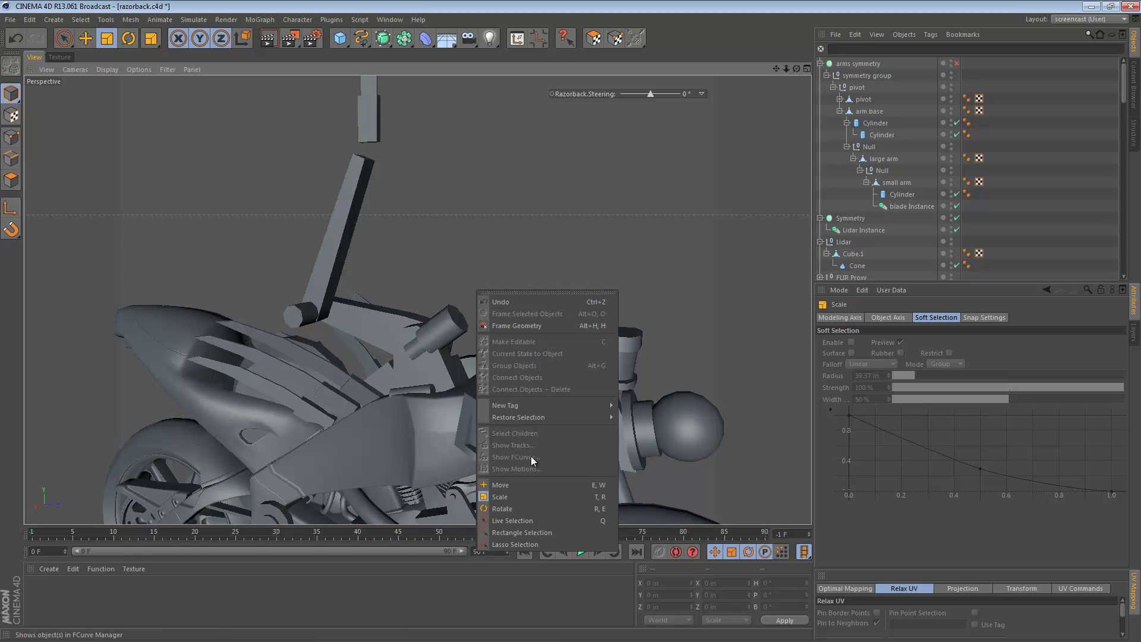
{"action": "left_click", "coordinate": [117, 70]}
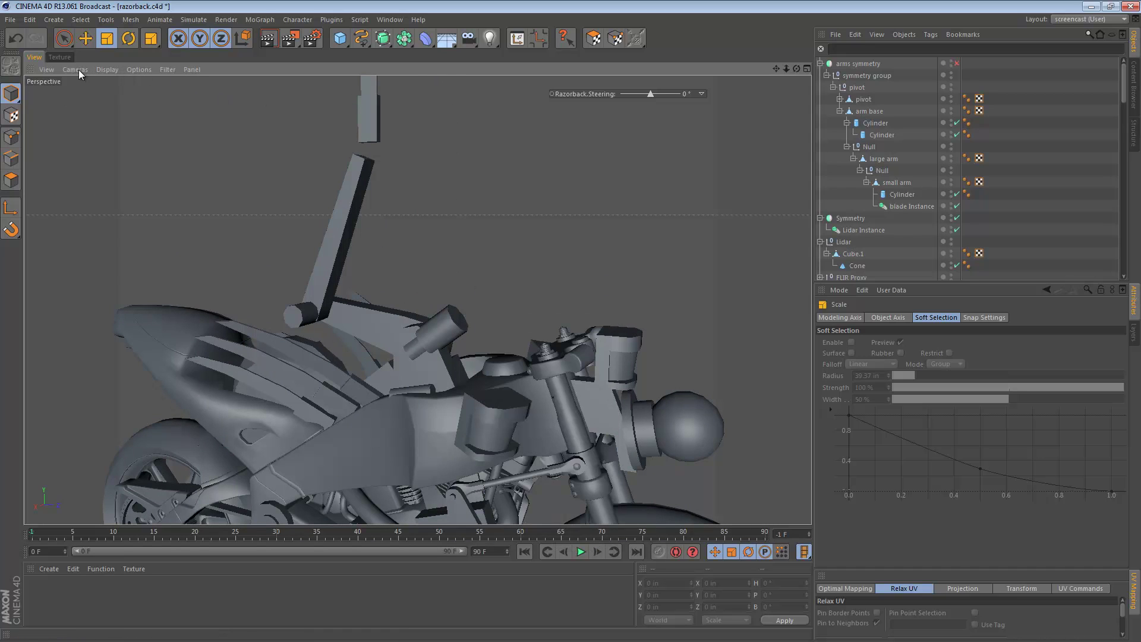
{"action": "left_click", "coordinate": [166, 68]}
{"action": "mouse_move", "coordinate": [113, 67]}
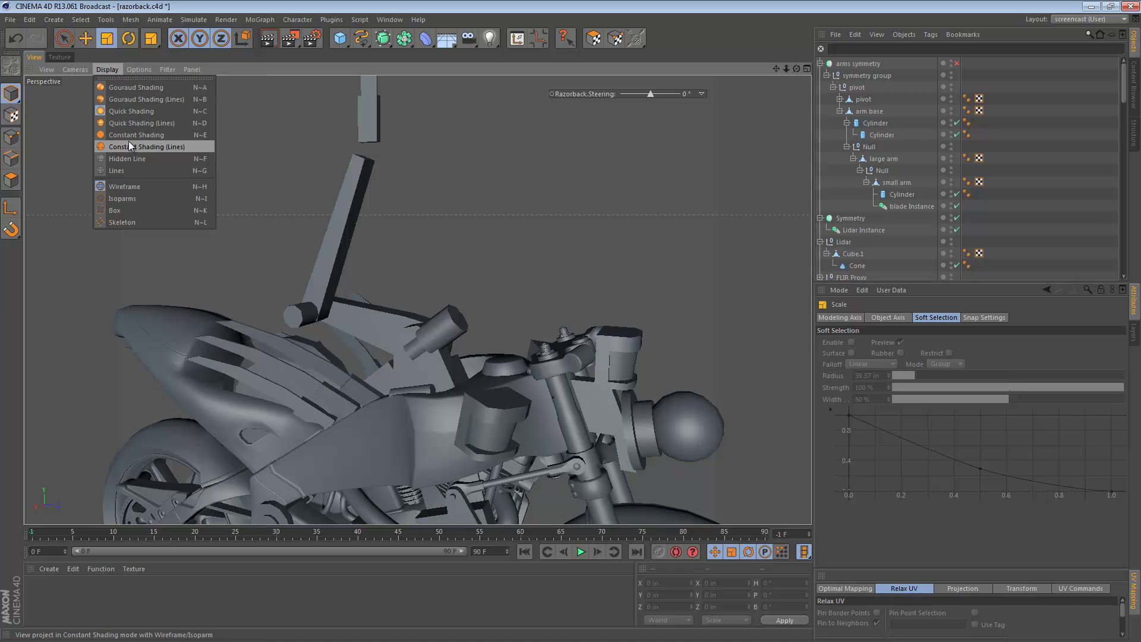
{"action": "left_click", "coordinate": [132, 123]}
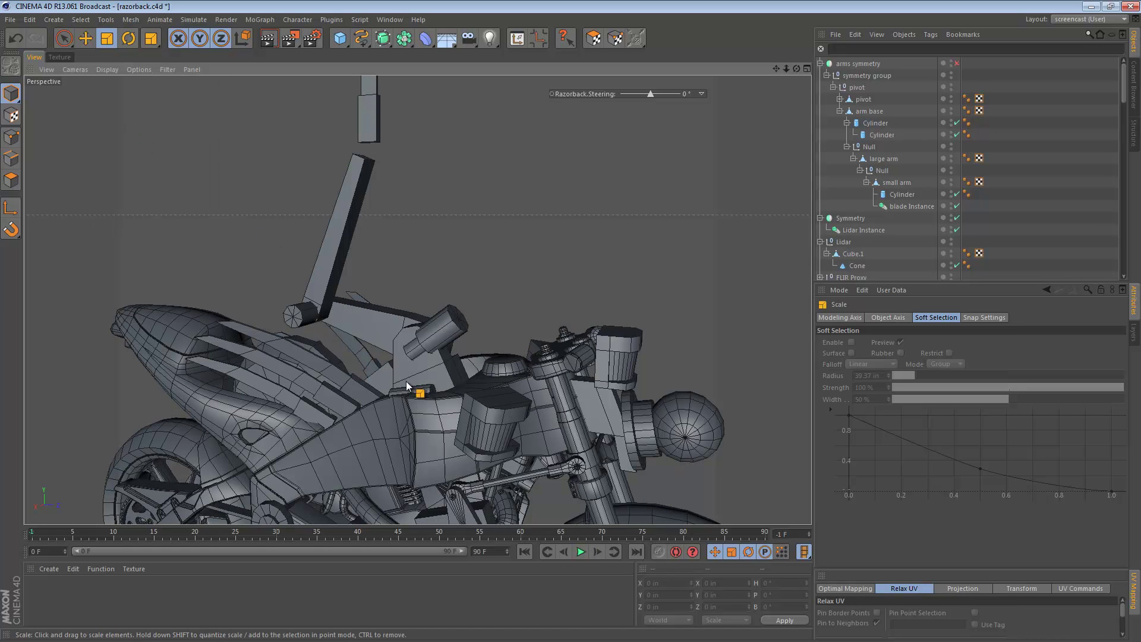
Step: Rotate the small arm forward and down toward the front of the bike, and select the blade instance attached to it
{"action": "left_click_drag", "start_coordinate": [406, 385], "coordinate": [532, 290], "text": "alt"}
{"action": "left_click", "coordinate": [339, 114]}
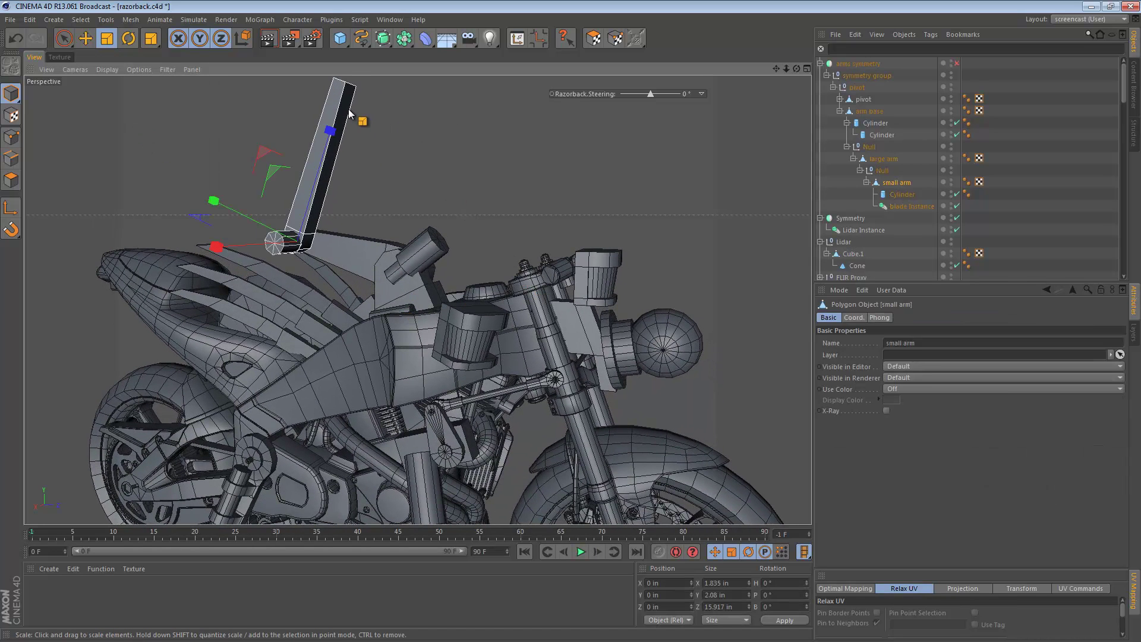
{"action": "key", "text": "r"}
{"action": "left_click_drag", "start_coordinate": [334, 191], "coordinate": [348, 257]}
{"action": "left_click", "coordinate": [477, 195]}
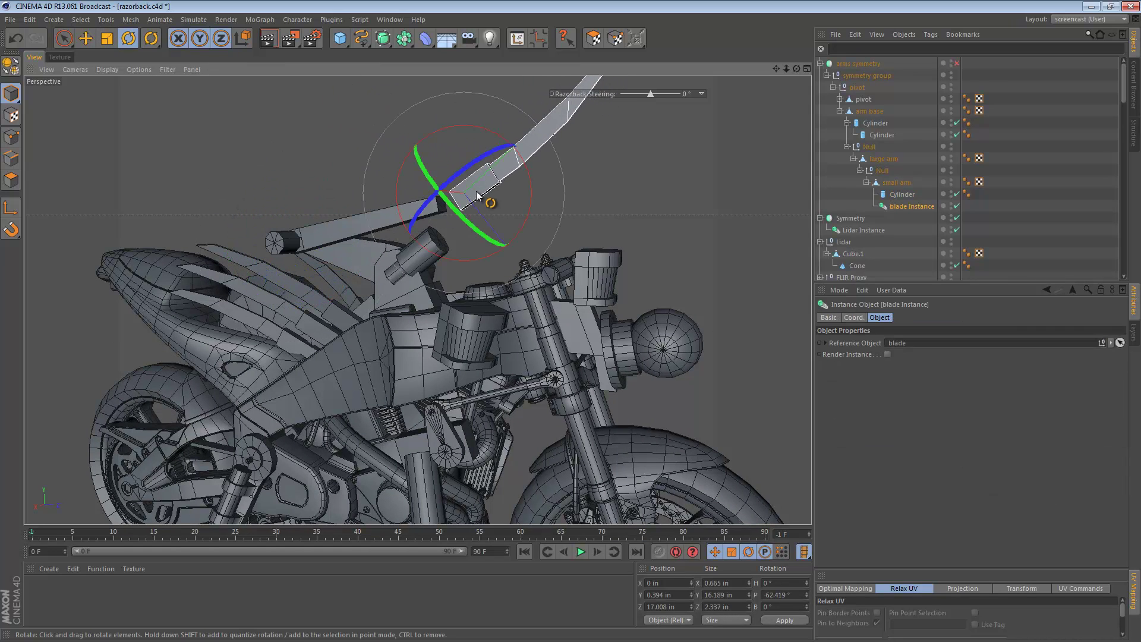
Step: Fold the blade back along the small arm, and rotate the large arm to about 10.5° and small arm to about -62.4° pitch
{"action": "left_click_drag", "start_coordinate": [533, 202], "coordinate": [422, 155]}
{"action": "left_click", "coordinate": [359, 225]}
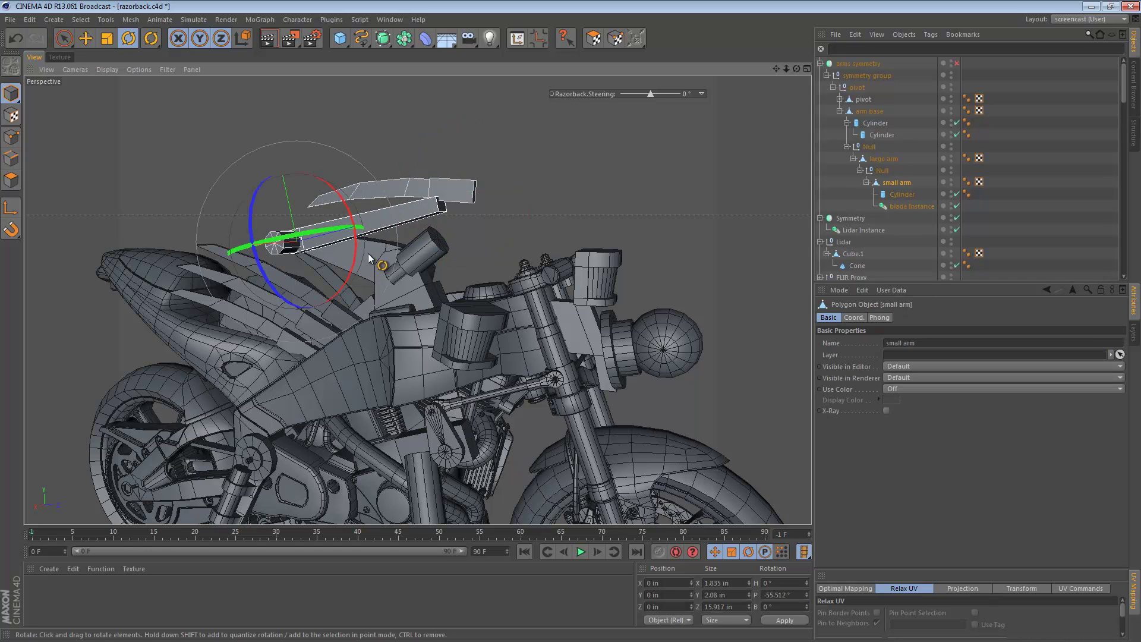
{"action": "left_click", "coordinate": [383, 241]}
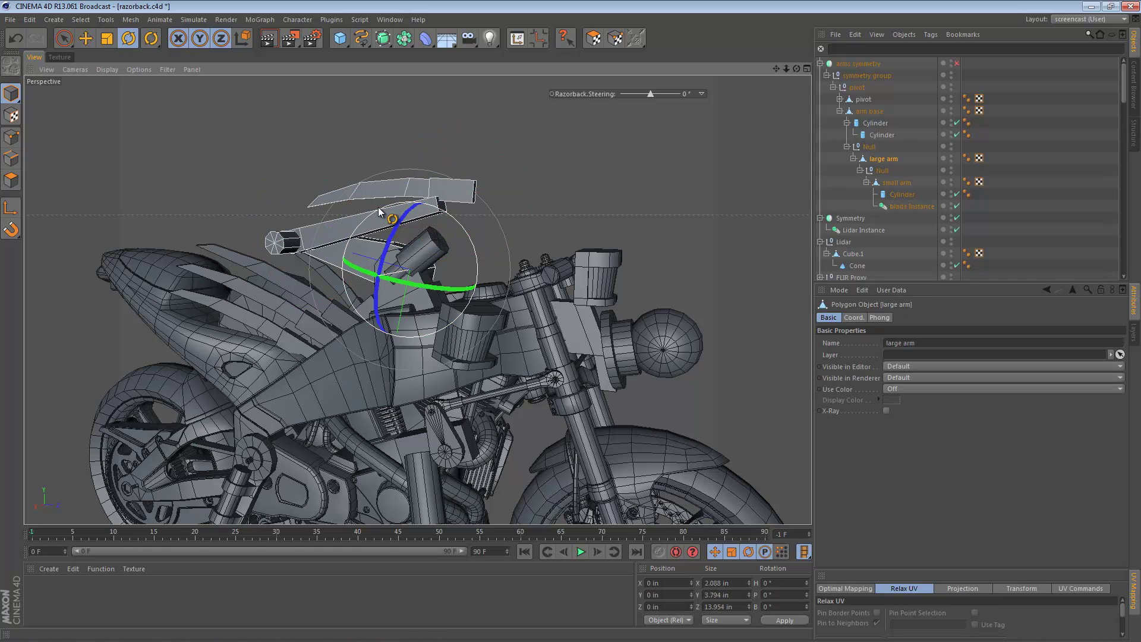
{"action": "left_click_drag", "start_coordinate": [378, 210], "coordinate": [372, 222]}
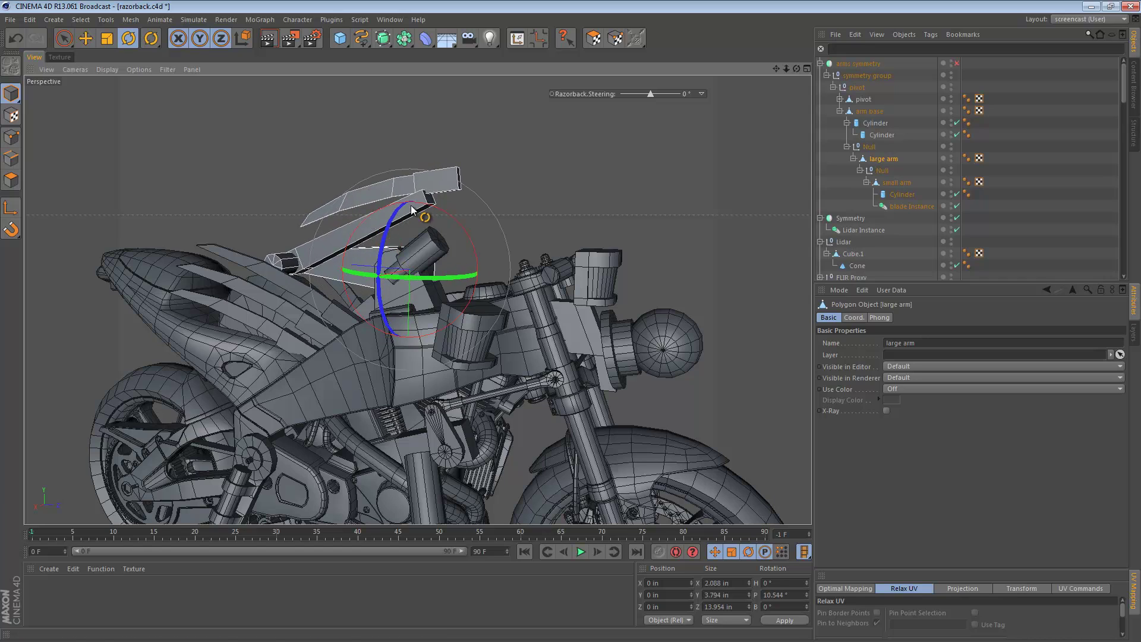
{"action": "left_click", "coordinate": [345, 223]}
{"action": "left_click_drag", "start_coordinate": [344, 223], "coordinate": [524, 225]}
Step: Swing the whole arm assembly outward and down by rotating the pivot null to 115° bank, and check it from the side
{"action": "left_click", "coordinate": [856, 88]}
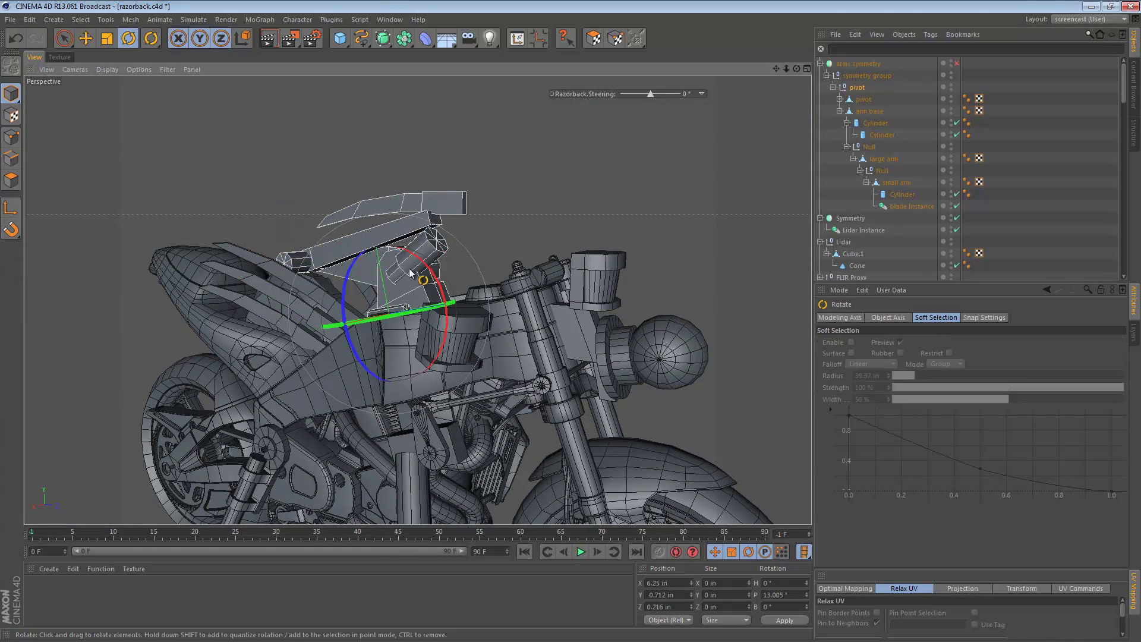
{"action": "left_click_drag", "start_coordinate": [355, 268], "coordinate": [256, 305]}
{"action": "right_click_drag", "start_coordinate": [603, 312], "coordinate": [522, 315], "text": "alt"}
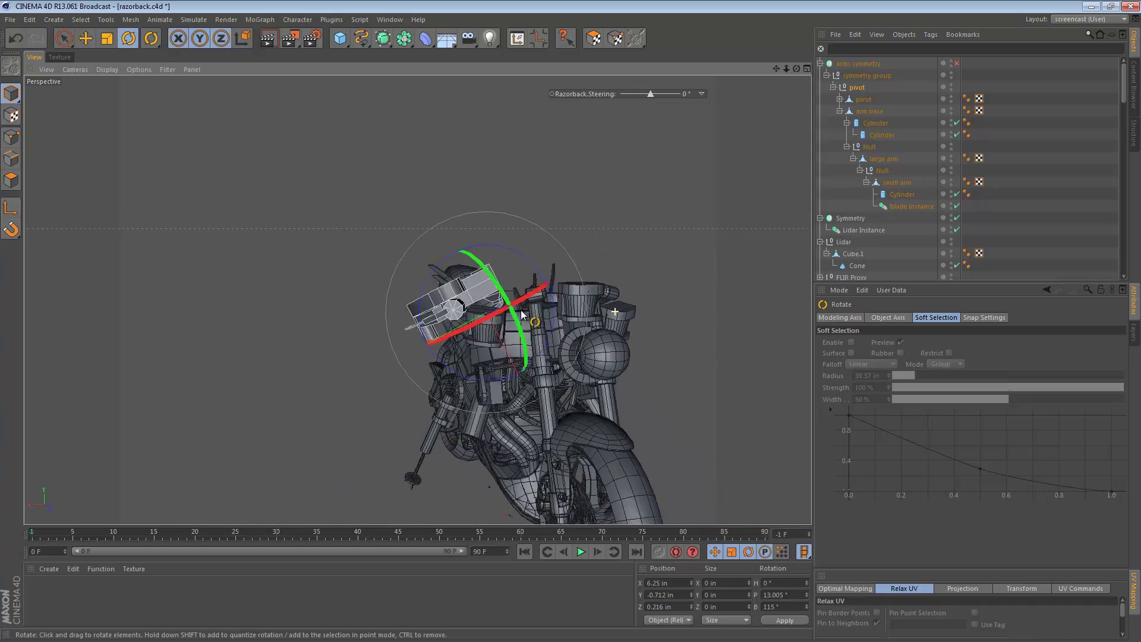
{"action": "left_click_drag", "start_coordinate": [522, 314], "coordinate": [779, 294], "text": "alt"}
{"action": "right_click_drag", "start_coordinate": [545, 311], "coordinate": [592, 347], "text": "alt"}
{"action": "left_click_drag", "start_coordinate": [592, 350], "coordinate": [713, 372], "text": "alt"}
Step: Set the pitch rotation of the large arm, small arm and blade instance together to 14°
{"action": "left_click", "coordinate": [449, 372]}
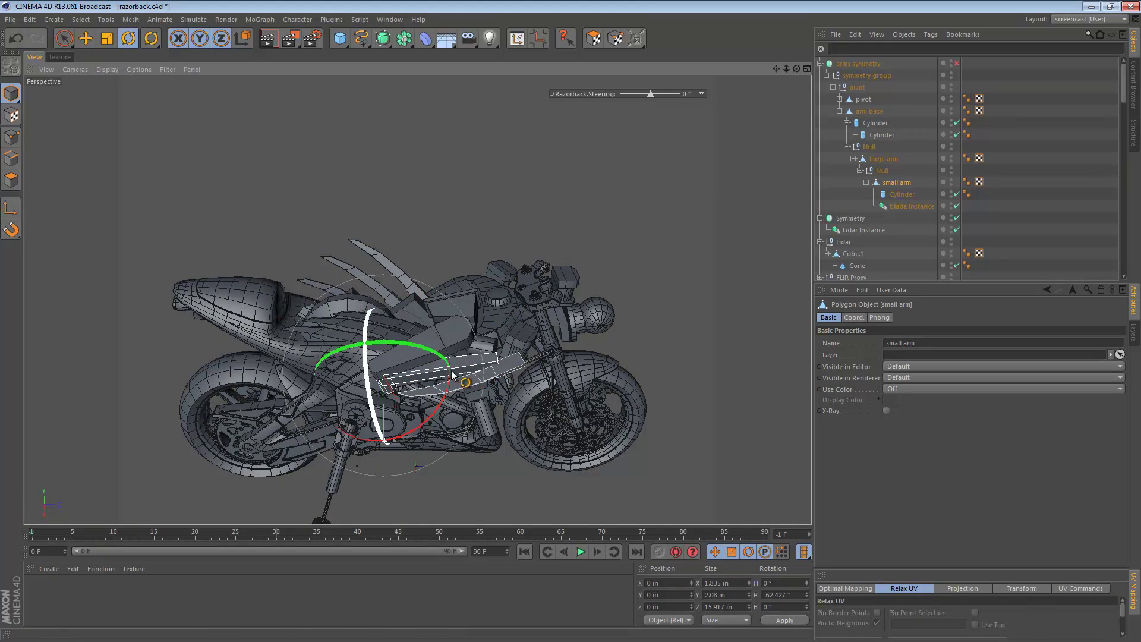
{"action": "left_click", "coordinate": [520, 367], "text": "shift"}
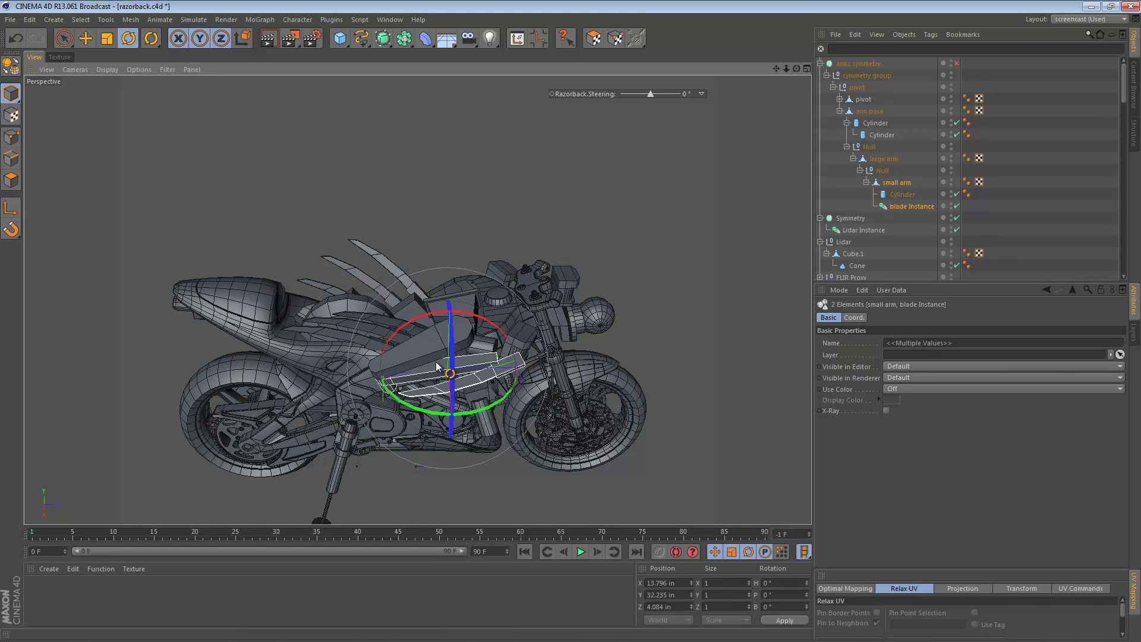
{"action": "left_click_drag", "start_coordinate": [431, 362], "coordinate": [478, 357]}
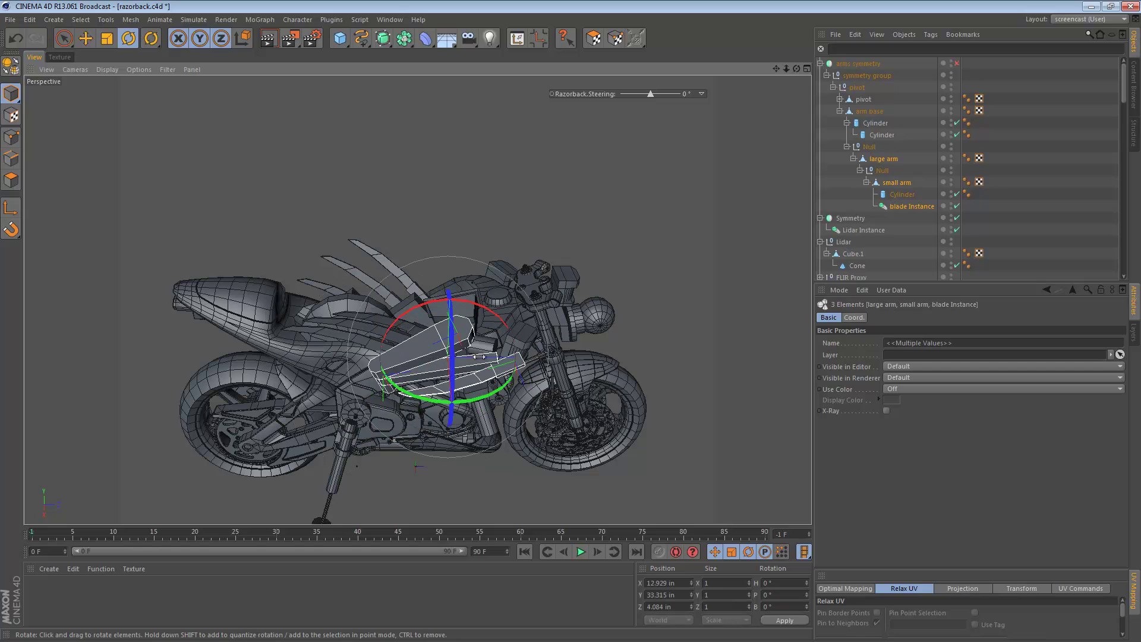
{"action": "left_click", "coordinate": [854, 318]}
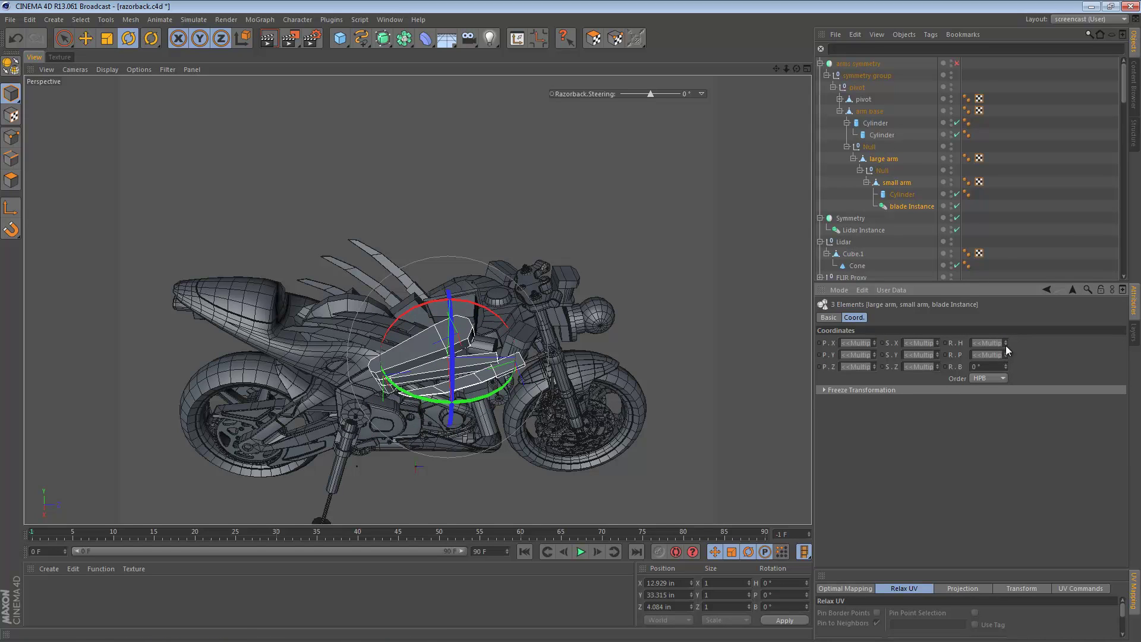
{"action": "mouse_move", "coordinate": [1006, 357]}
{"action": "left_mouse_down"}
{"action": "mouse_move", "coordinate": [1006, 376]}
{"action": "mouse_move", "coordinate": [1005, 354]}
{"action": "left_mouse_up"}
{"action": "middle_click_drag", "start_coordinate": [630, 307], "coordinate": [640, 254], "text": "alt"}
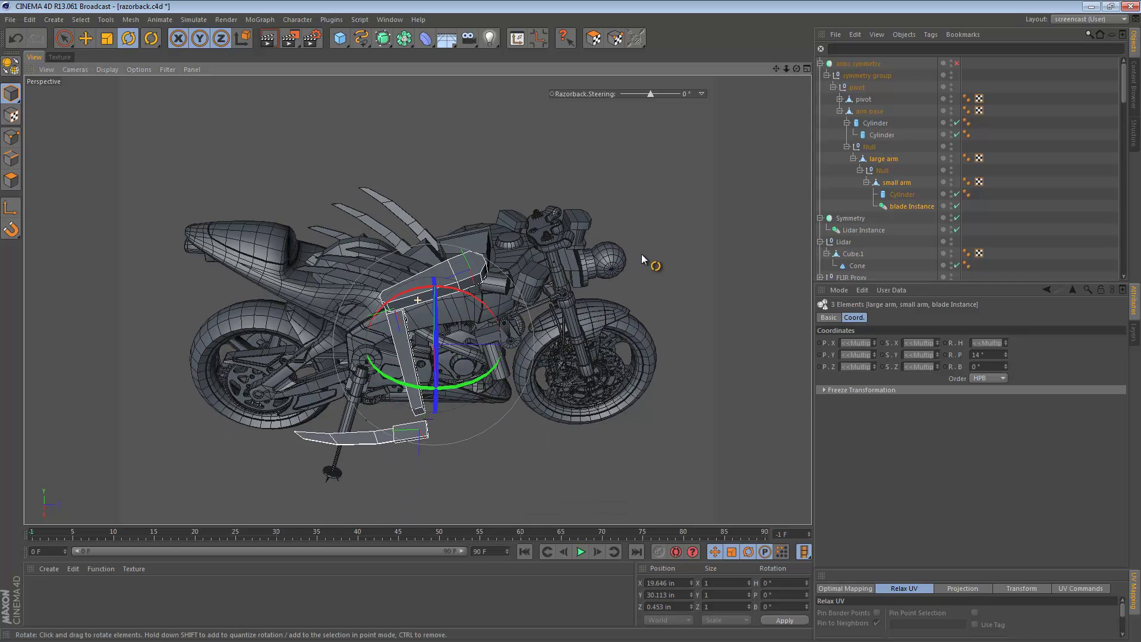
Step: Rotate the small arm to about -3.7° pitch and the blade instance to about -54.6° pitch
{"action": "key", "text": "e"}
{"action": "left_click", "coordinate": [463, 262]}
{"action": "left_click", "coordinate": [414, 377]}
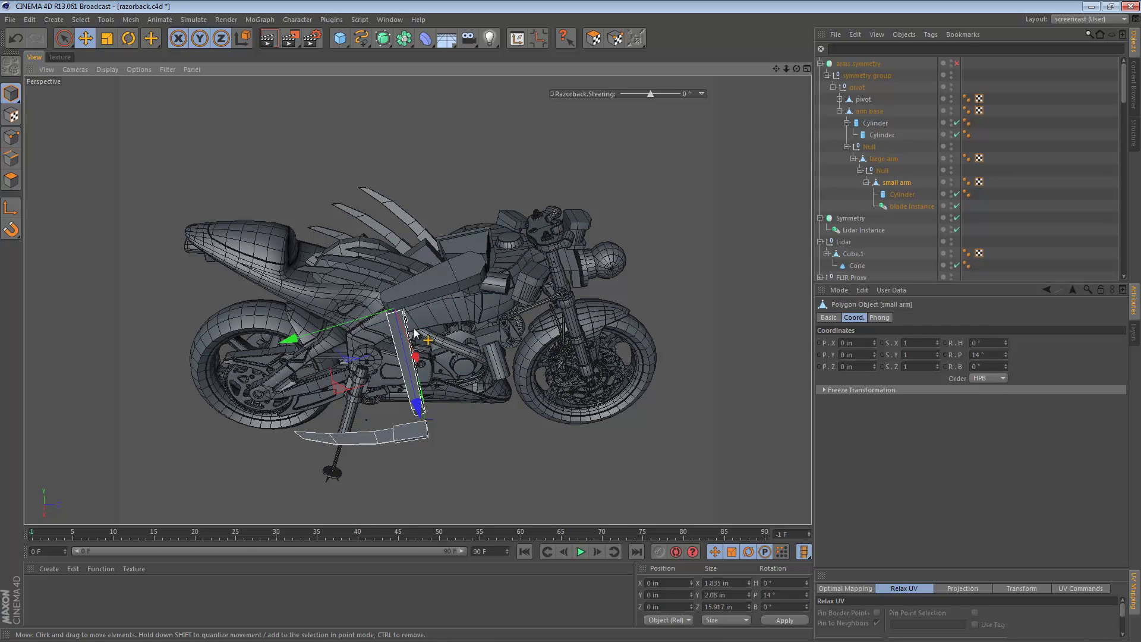
{"action": "key", "text": "r"}
{"action": "left_click_drag", "start_coordinate": [464, 337], "coordinate": [443, 397]}
{"action": "left_click", "coordinate": [321, 426]}
{"action": "left_click", "coordinate": [375, 336]}
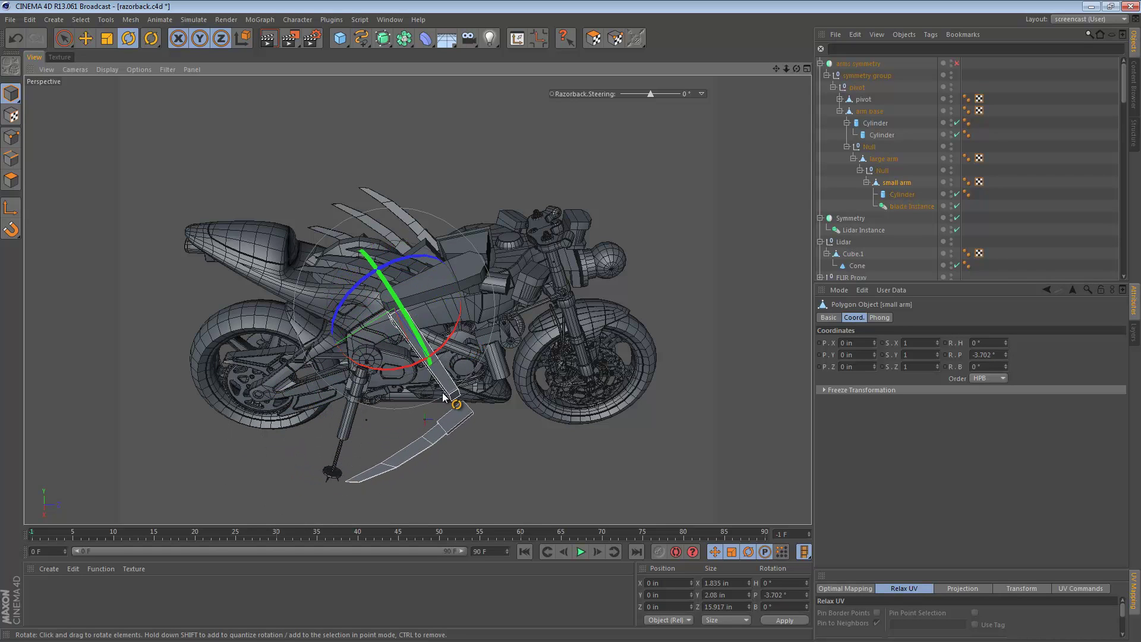
{"action": "left_click", "coordinate": [443, 423]}
{"action": "left_click_drag", "start_coordinate": [532, 440], "coordinate": [470, 331]}
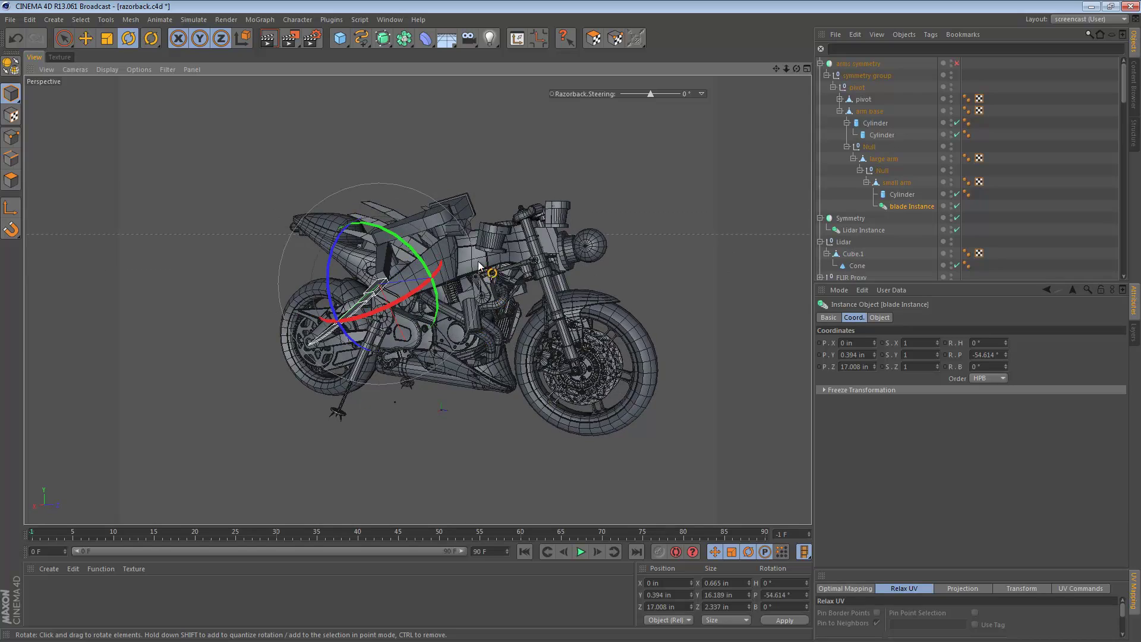
Step: Fold the small arm up under the large arm at about -54.3° pitch and the blade instance back to about 67.8° pitch
{"action": "left_click_drag", "start_coordinate": [479, 262], "coordinate": [572, 383], "text": "alt"}
{"action": "scroll", "coordinate": [470, 308], "scroll_direction": "up", "scroll_amount": 5}
{"action": "left_click", "coordinate": [328, 312]}
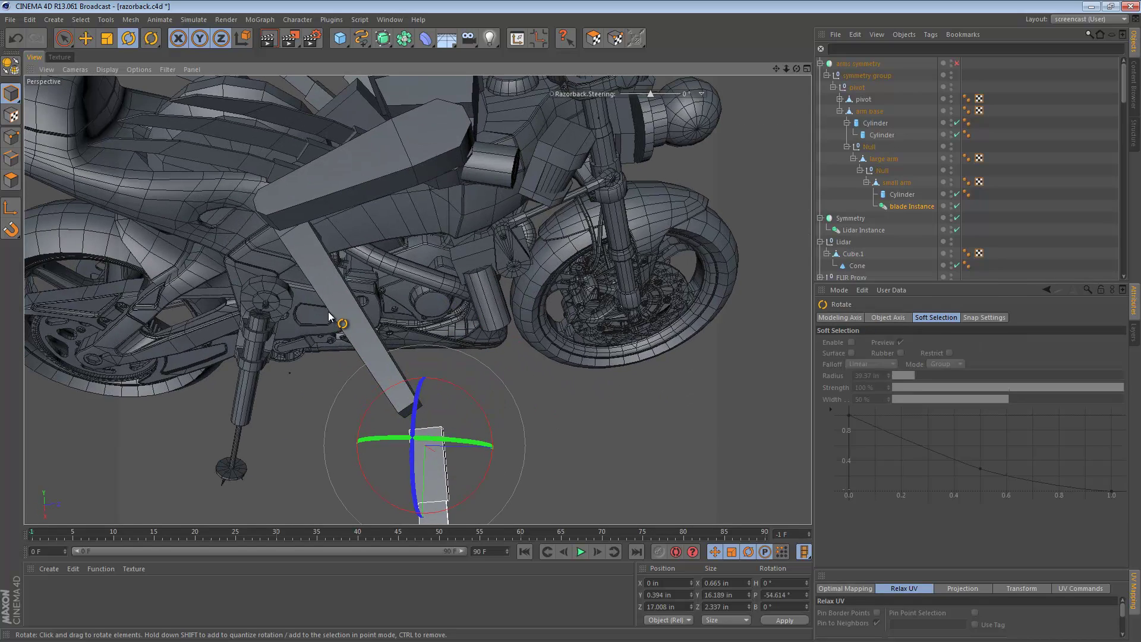
{"action": "left_click", "coordinate": [330, 312]}
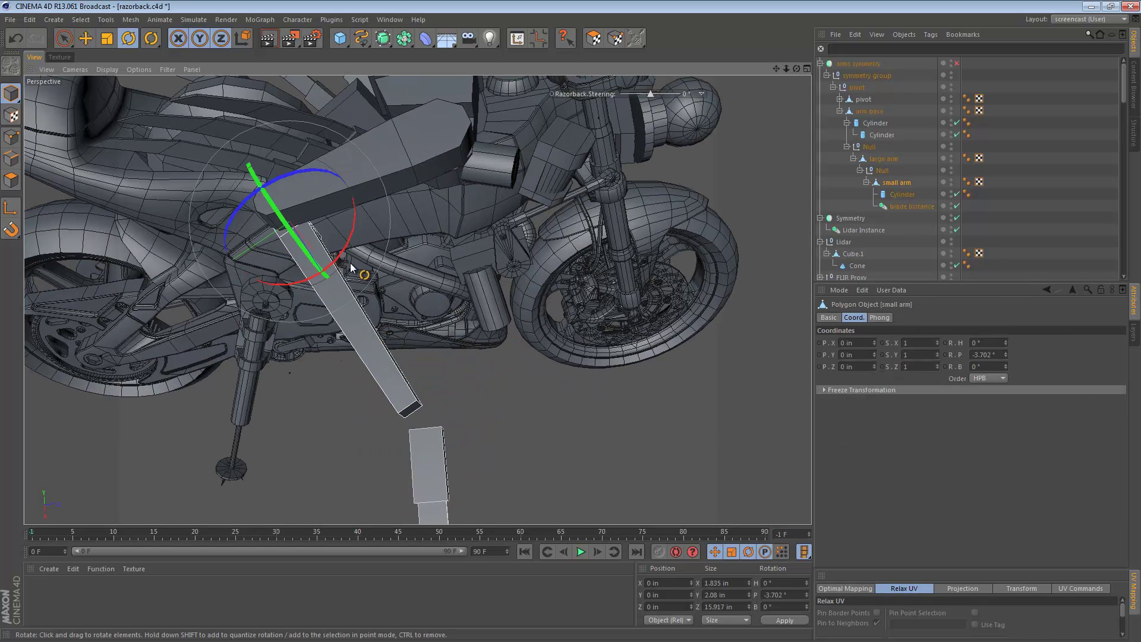
{"action": "left_click_drag", "start_coordinate": [344, 254], "coordinate": [382, 199]}
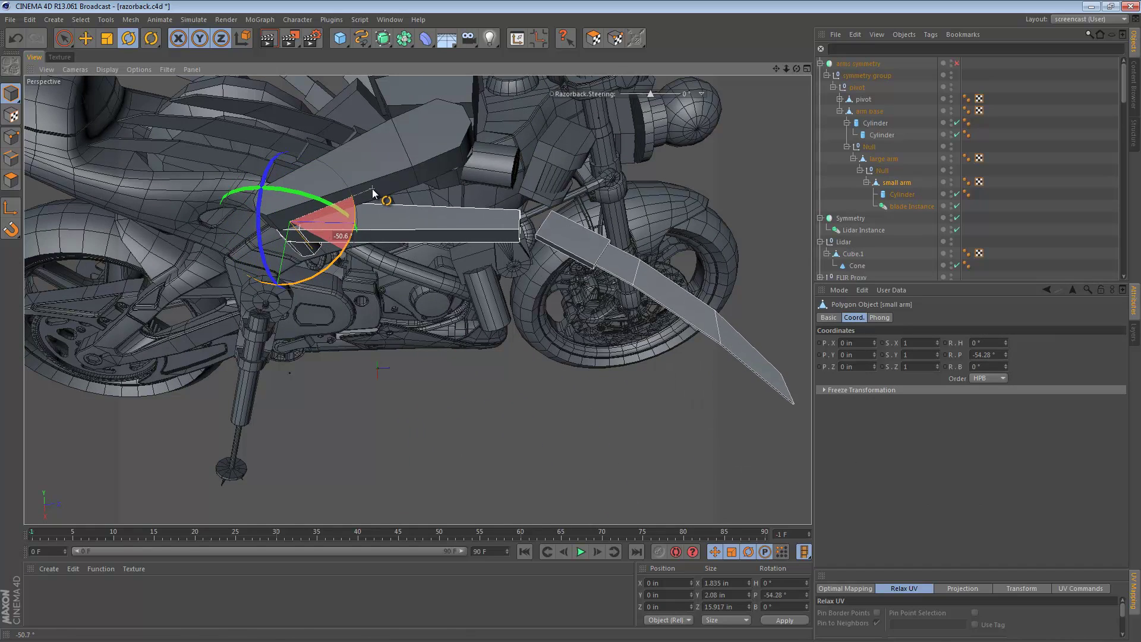
{"action": "left_click", "coordinate": [562, 227]}
{"action": "mouse_move", "coordinate": [561, 296]}
{"action": "left_mouse_down"}
{"action": "mouse_move", "coordinate": [520, 300]}
{"action": "mouse_move", "coordinate": [427, 270]}
{"action": "mouse_move", "coordinate": [338, 192]}
{"action": "left_mouse_up"}
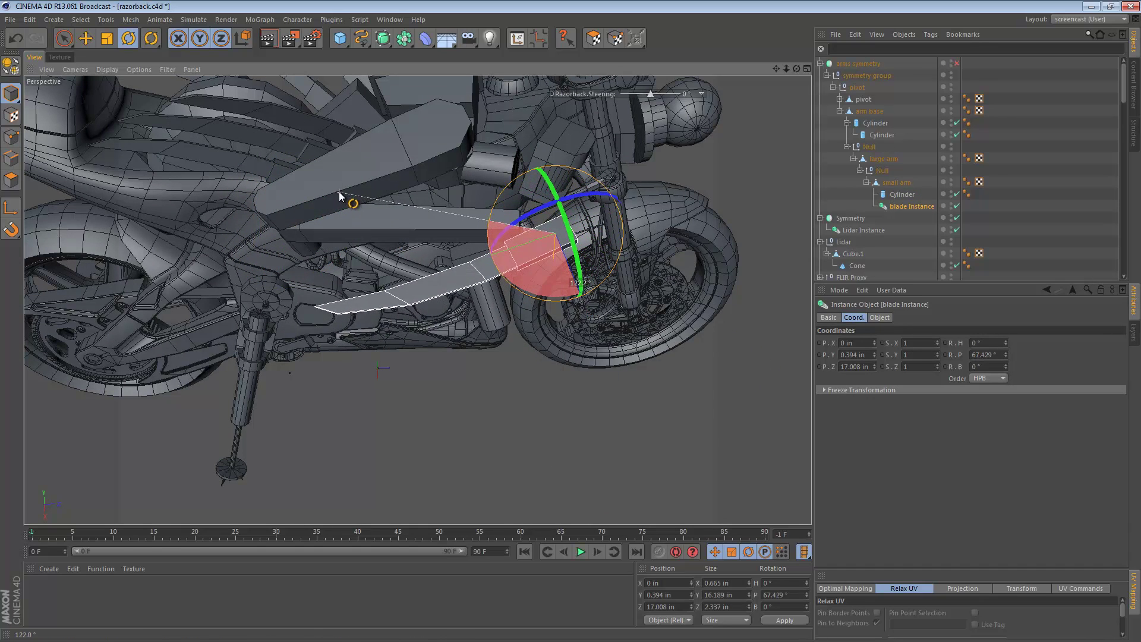
Step: Swing the arm assembly back up onto the bike by setting the pivot null's bank rotation to 0°
{"action": "mouse_move", "coordinate": [430, 221]}
{"action": "left_mouse_down", "text": "alt"}
{"action": "mouse_move", "coordinate": [238, 148]}
{"action": "mouse_move", "coordinate": [306, 153]}
{"action": "mouse_move", "coordinate": [339, 170]}
{"action": "left_mouse_up", "text": "alt"}
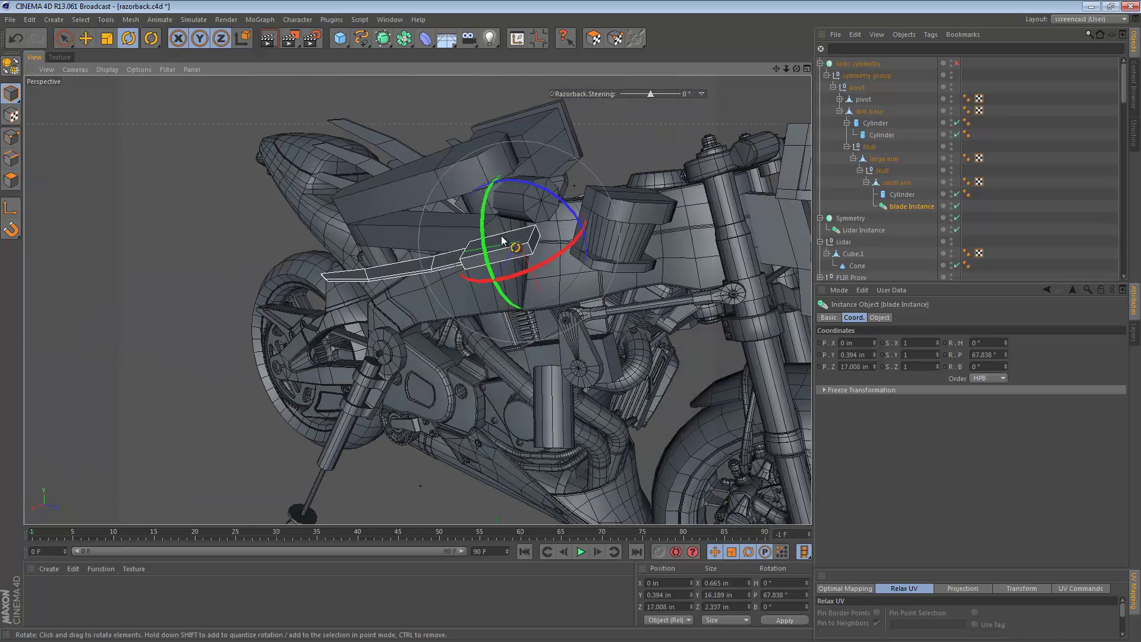
{"action": "right_click_drag", "start_coordinate": [500, 236], "coordinate": [337, 249], "text": "alt"}
{"action": "left_click_drag", "start_coordinate": [339, 252], "coordinate": [679, 196], "text": "alt"}
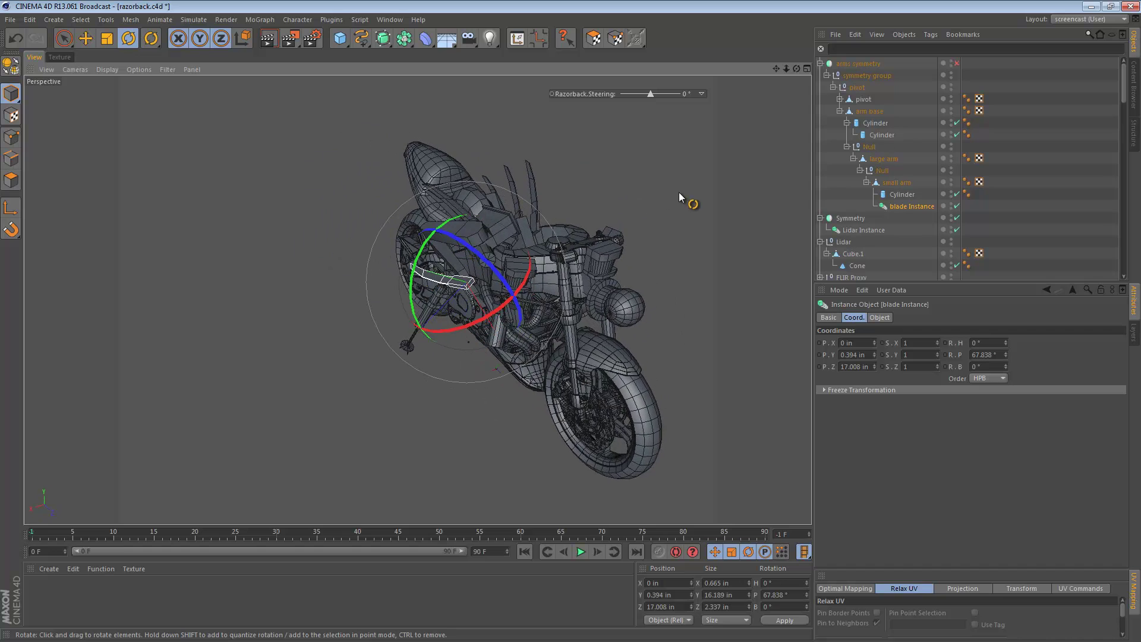
{"action": "left_click", "coordinate": [859, 87]}
{"action": "key", "text": "r"}
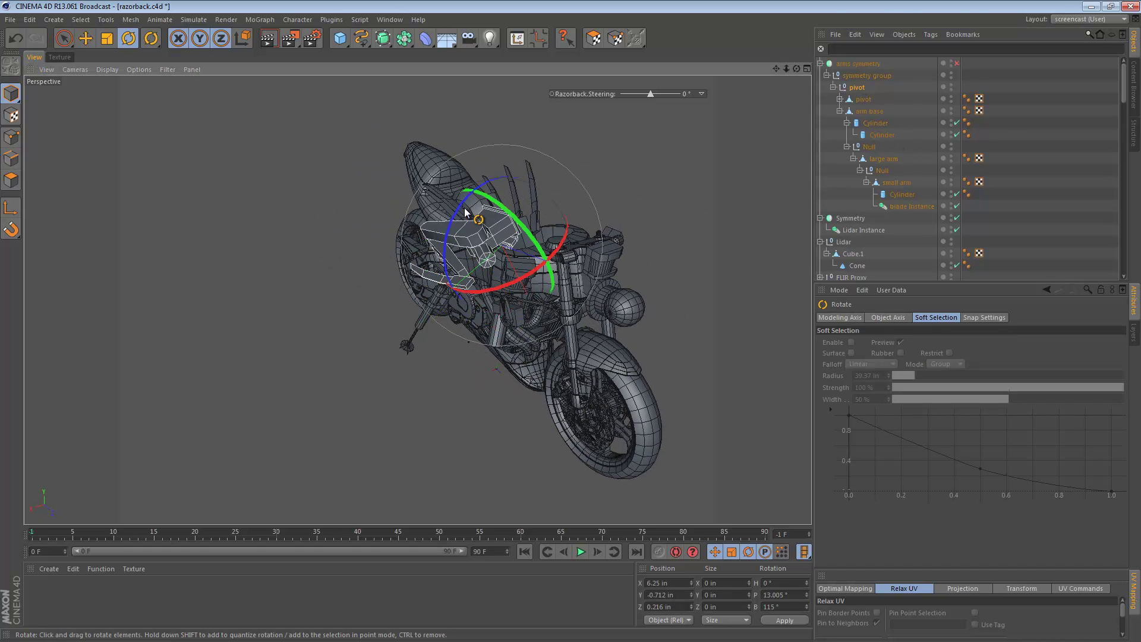
{"action": "left_click_drag", "start_coordinate": [460, 209], "coordinate": [568, 207]}
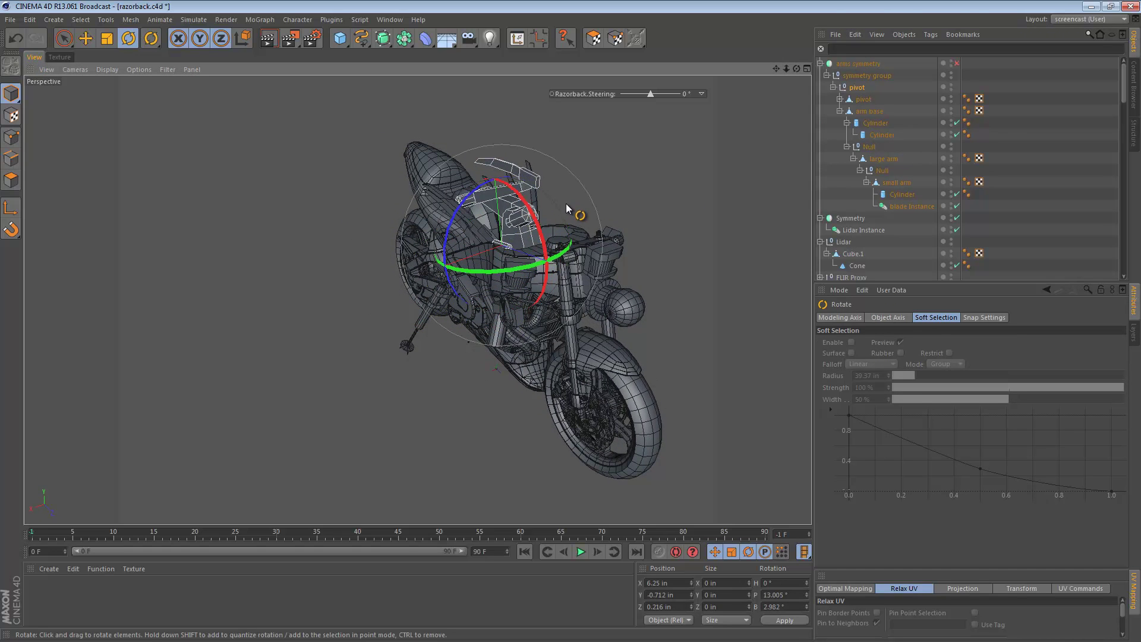
{"action": "left_click", "coordinate": [791, 604]}
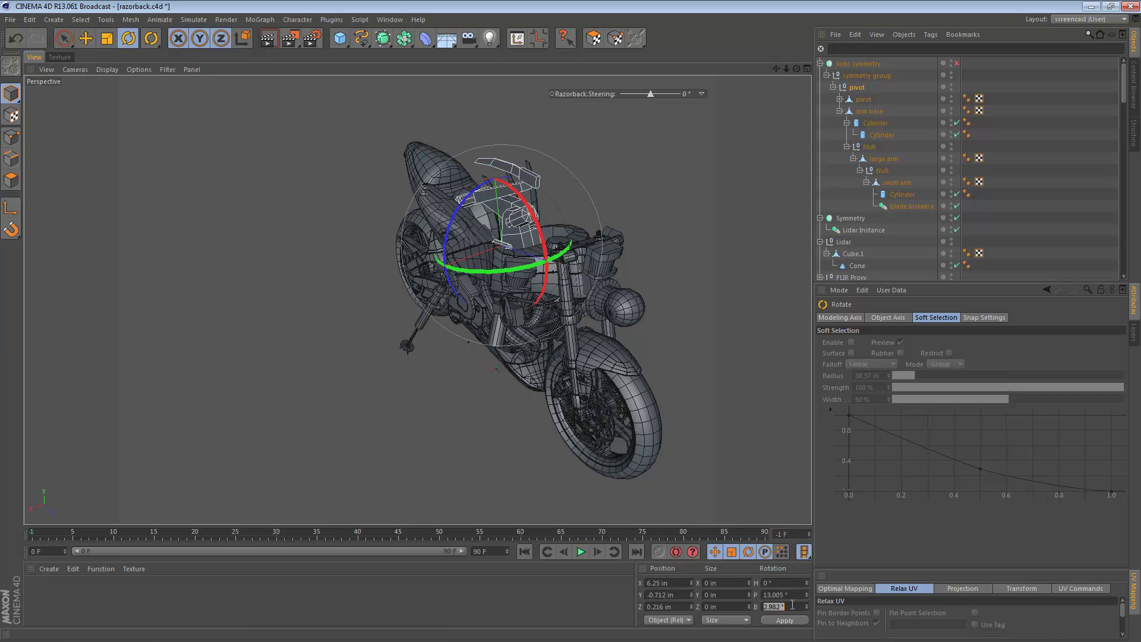
Step: Enable the arms symmetry object and inspect the mirrored folded arms around the bike
{"action": "left_click", "coordinate": [958, 62]}
{"action": "scroll", "coordinate": [579, 209], "scroll_direction": "up", "scroll_amount": 3}
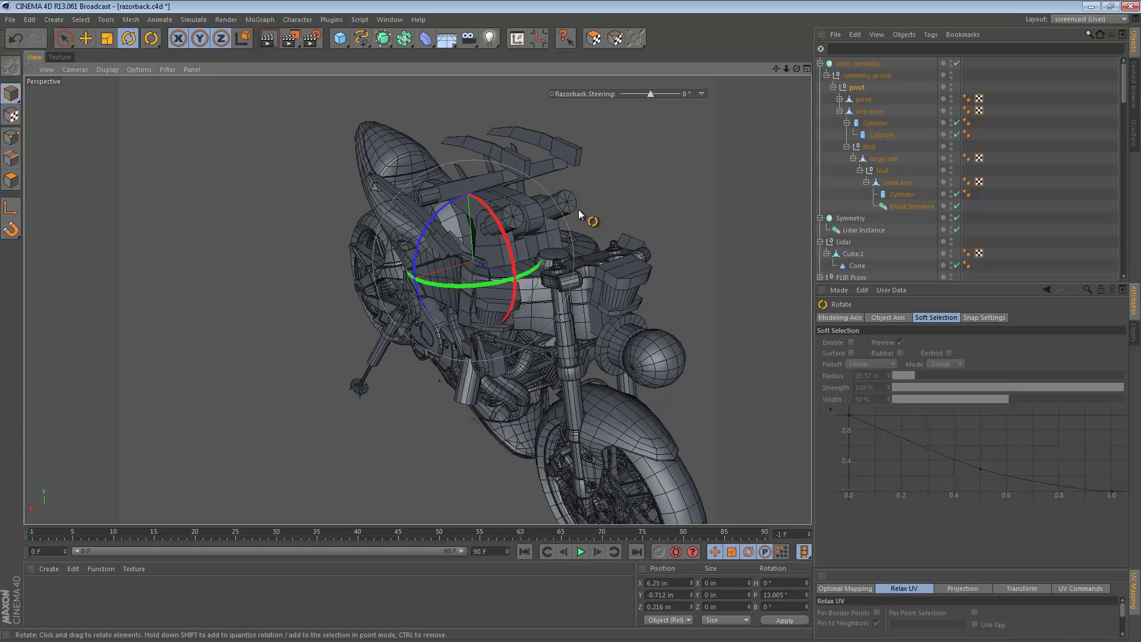
{"action": "left_click_drag", "start_coordinate": [571, 209], "coordinate": [635, 246], "text": "alt"}
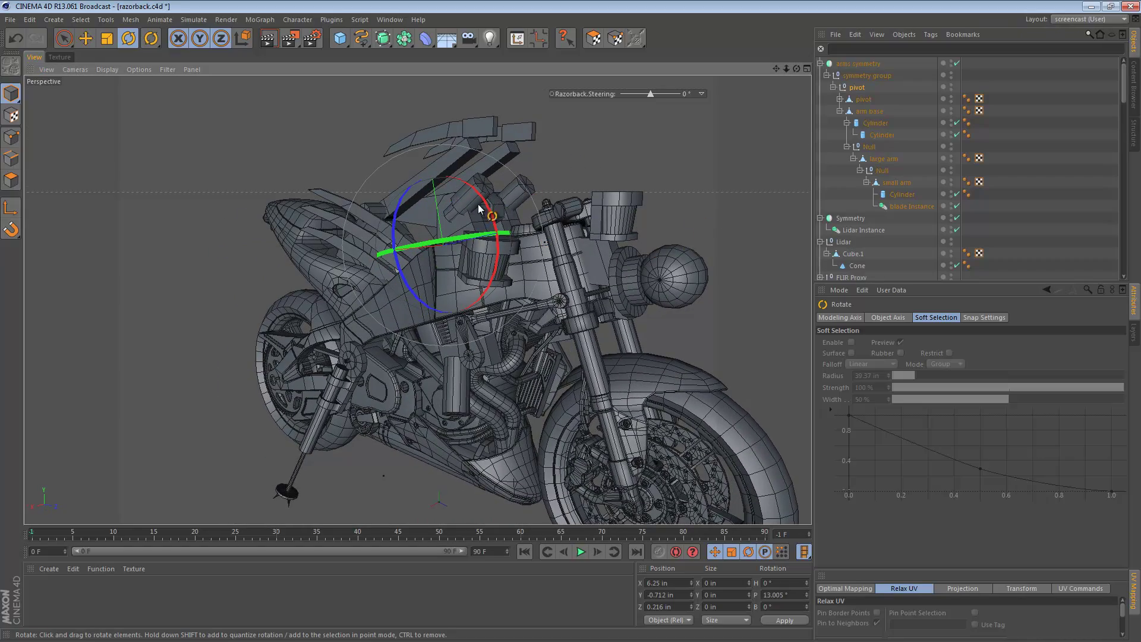
{"action": "right_click_drag", "start_coordinate": [589, 276], "coordinate": [547, 281], "text": "alt"}
{"action": "middle_click_drag", "start_coordinate": [547, 281], "coordinate": [525, 264], "text": "alt"}
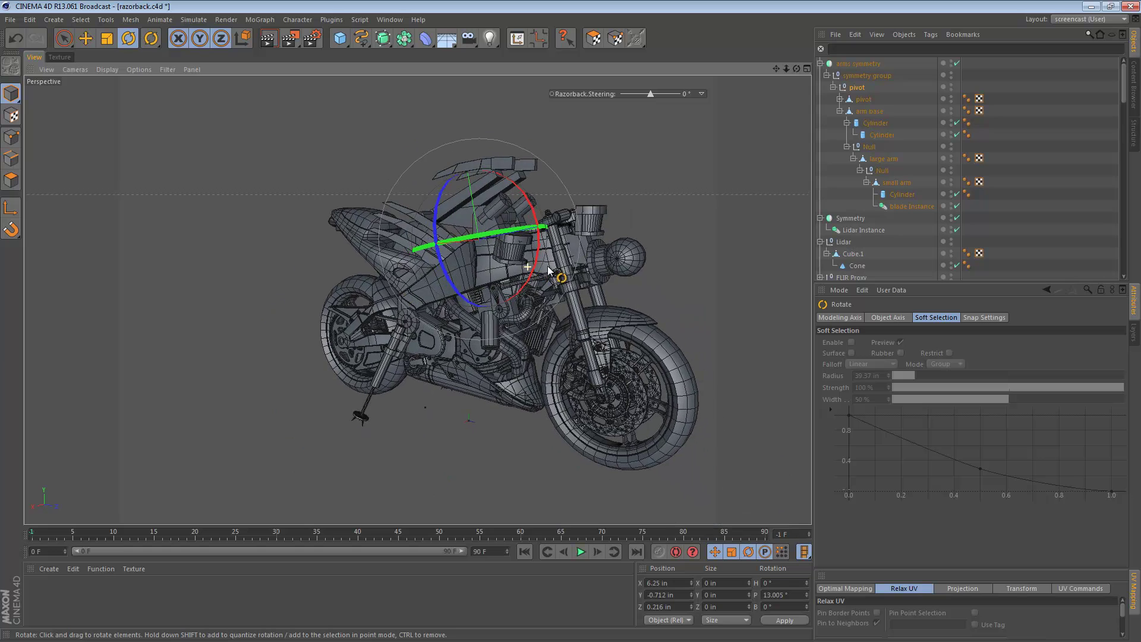
{"action": "left_click_drag", "start_coordinate": [526, 264], "coordinate": [550, 273], "text": "alt"}
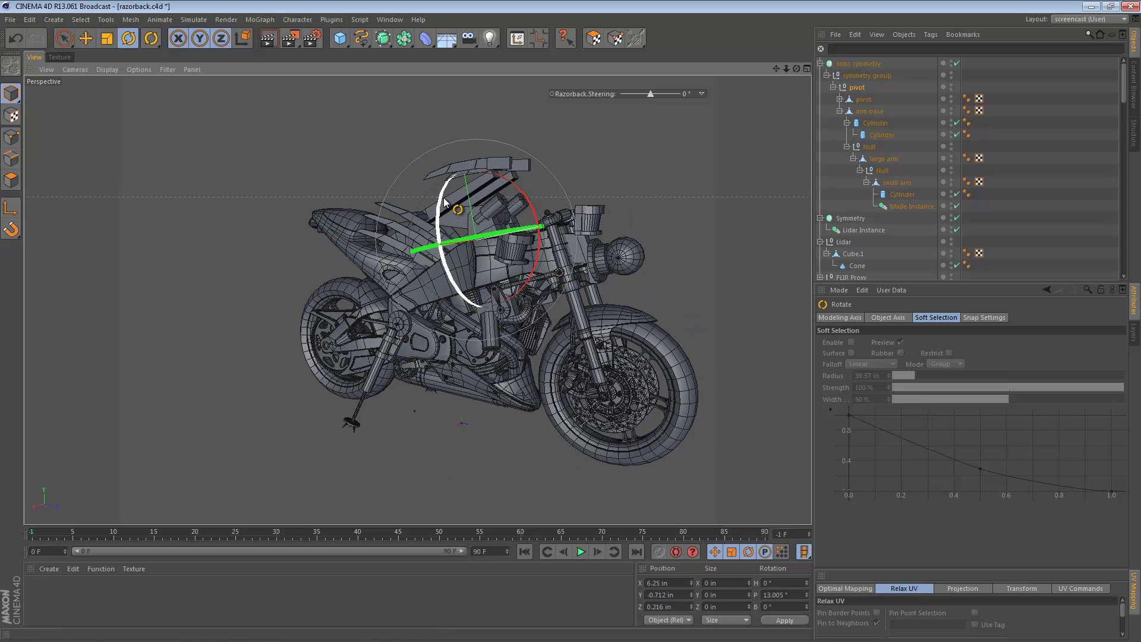
Step: Try swinging the mirrored arms outward and down by rotating the pivot null to 120° bank
{"action": "left_click_drag", "start_coordinate": [442, 192], "coordinate": [495, 387]}
{"action": "left_click_drag", "start_coordinate": [505, 323], "coordinate": [393, 267], "text": "alt"}
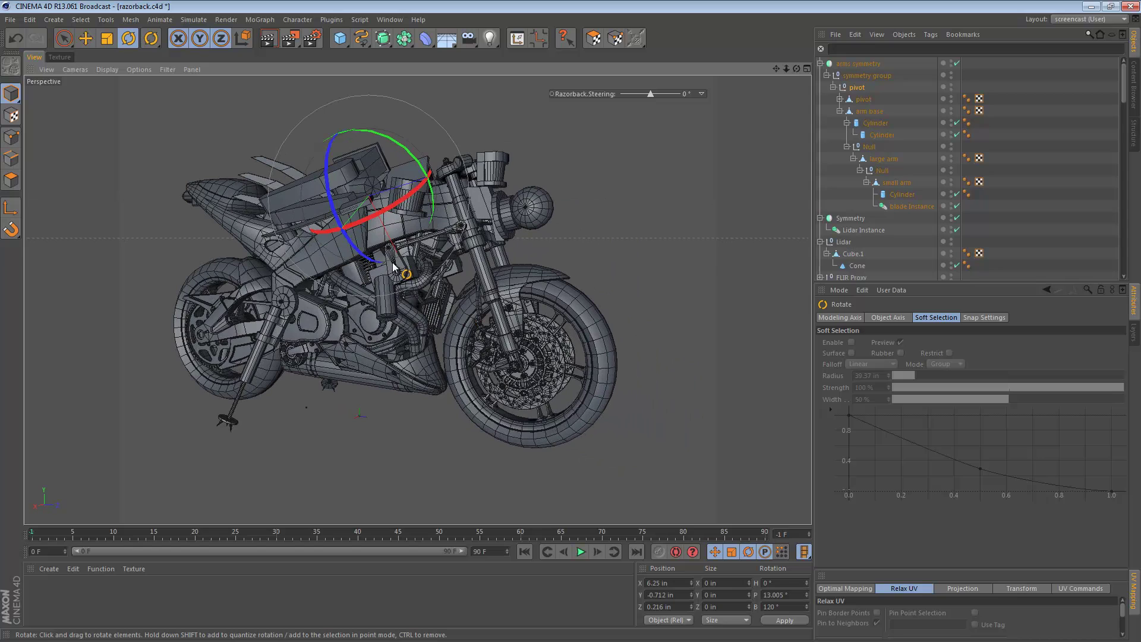
{"action": "left_click", "coordinate": [309, 204]}
{"action": "left_click", "coordinate": [309, 201]}
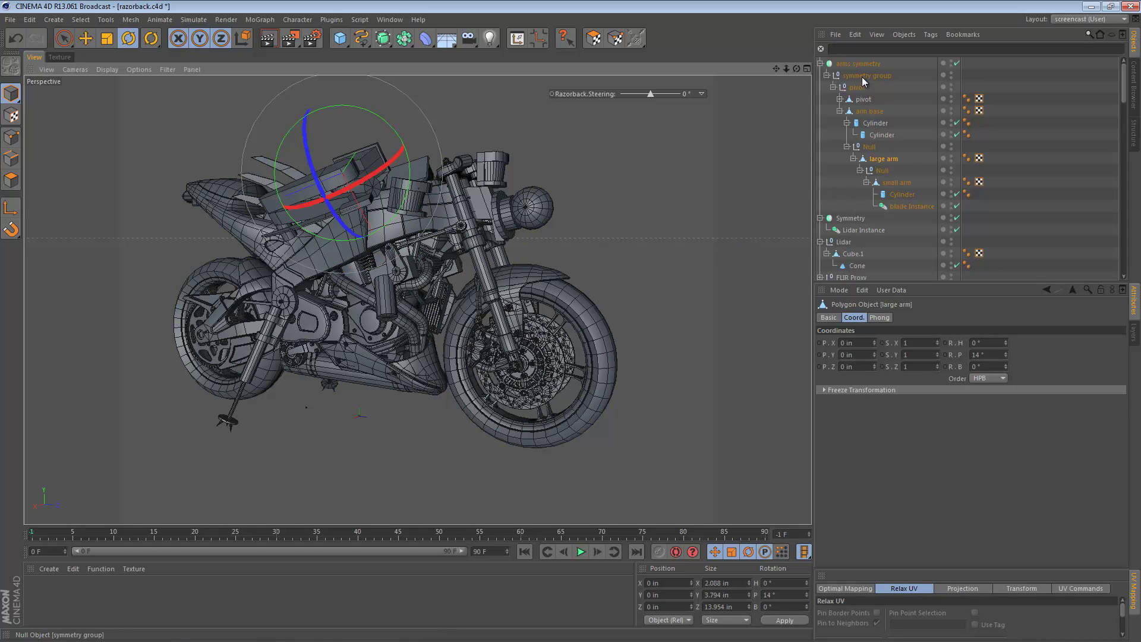
{"action": "left_click", "coordinate": [451, 239]}
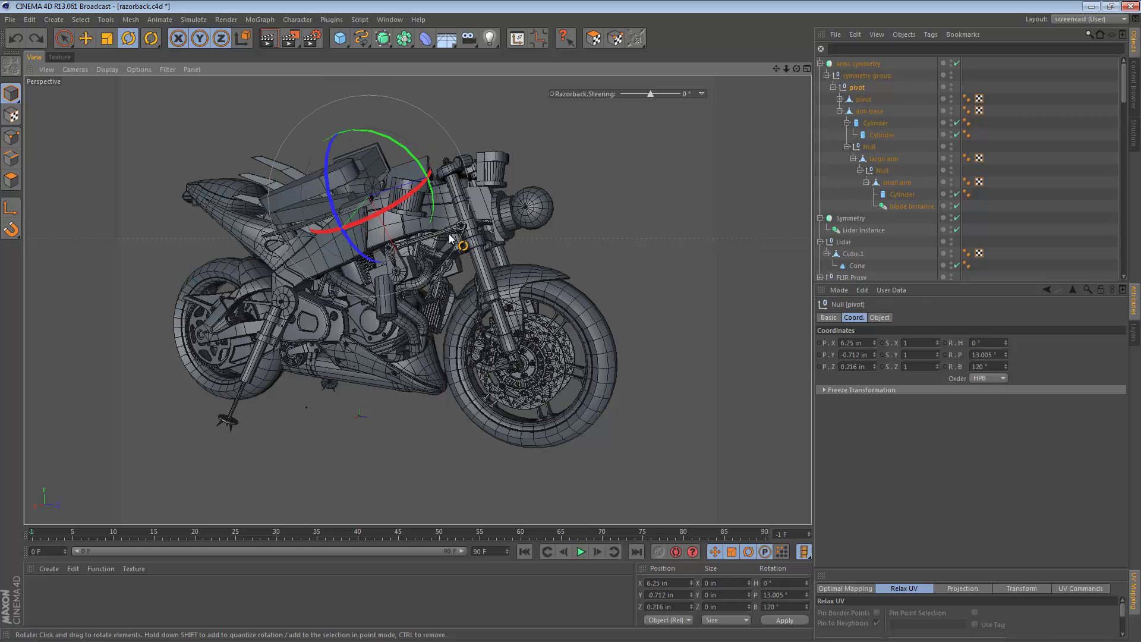
{"action": "mouse_move", "coordinate": [446, 238]}
{"action": "left_mouse_down", "text": "alt"}
{"action": "mouse_move", "coordinate": [507, 240]}
{"action": "mouse_move", "coordinate": [504, 255]}
{"action": "mouse_move", "coordinate": [469, 253]}
{"action": "mouse_move", "coordinate": [516, 263]}
{"action": "mouse_move", "coordinate": [438, 226]}
{"action": "left_mouse_up", "text": "alt"}
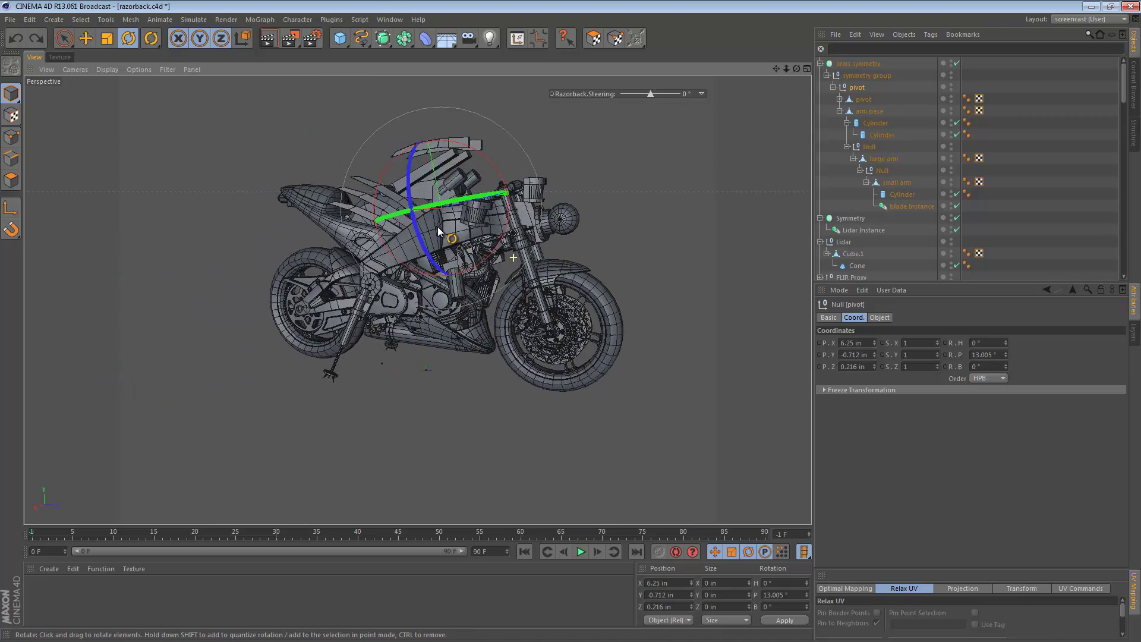
Step: Deselect all objects and check the folded, mirrored arms against the whole bike
{"action": "key", "text": "ctrl+shift+a"}
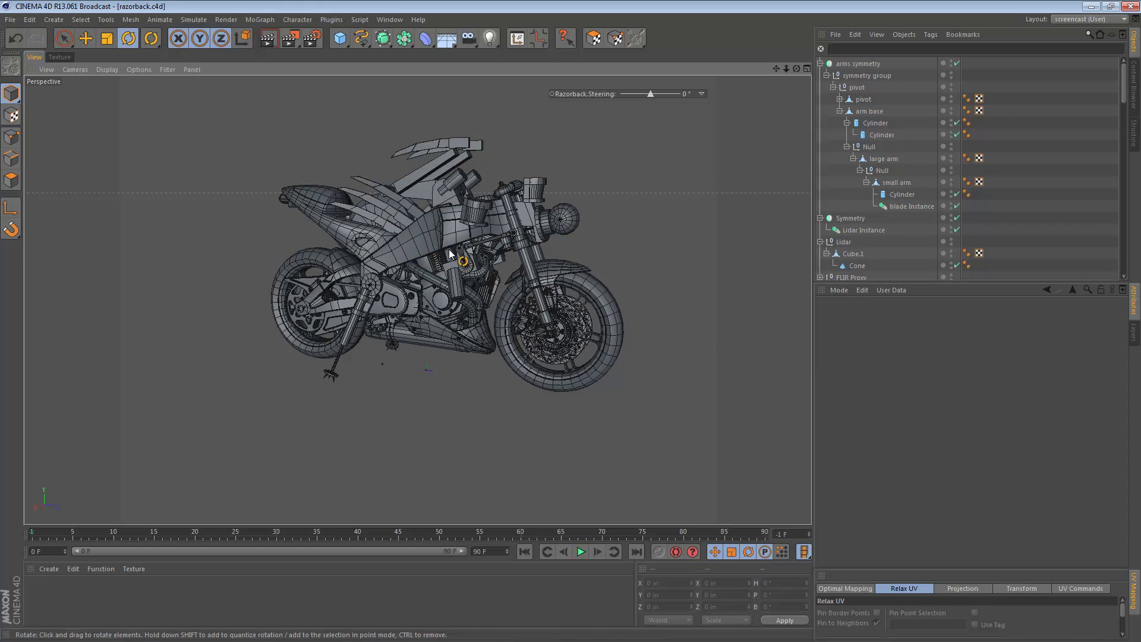
{"action": "right_click_drag", "start_coordinate": [480, 260], "coordinate": [510, 250], "text": "alt"}
{"action": "mouse_move", "coordinate": [510, 254]}
{"action": "left_mouse_down", "text": "alt"}
{"action": "mouse_move", "coordinate": [492, 276]}
{"action": "mouse_move", "coordinate": [498, 257]}
{"action": "left_mouse_up", "text": "alt"}
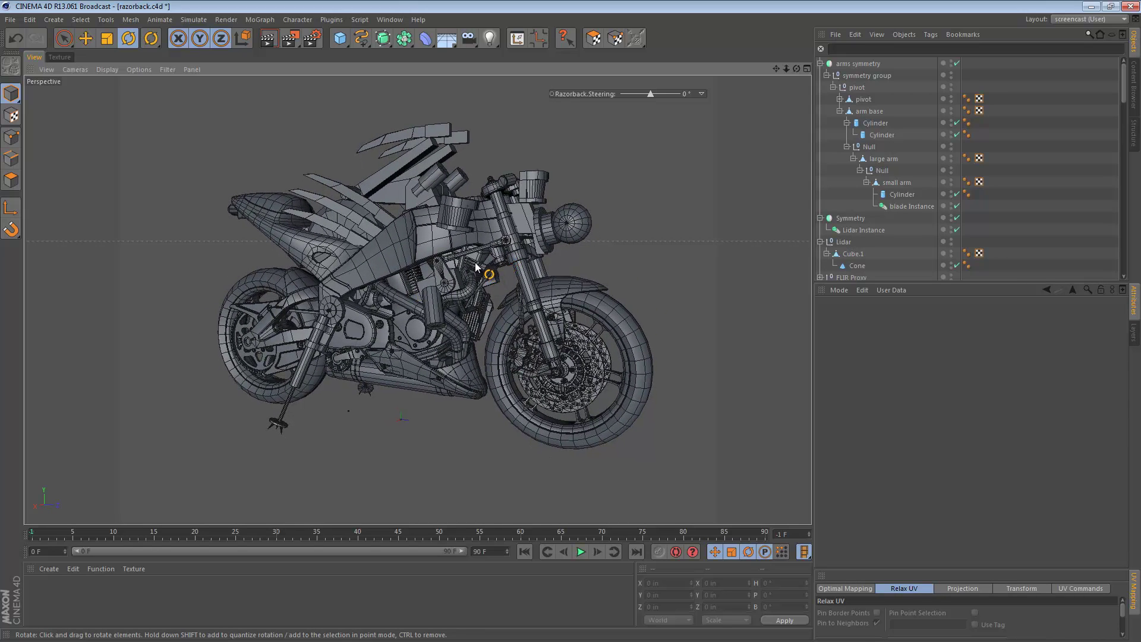